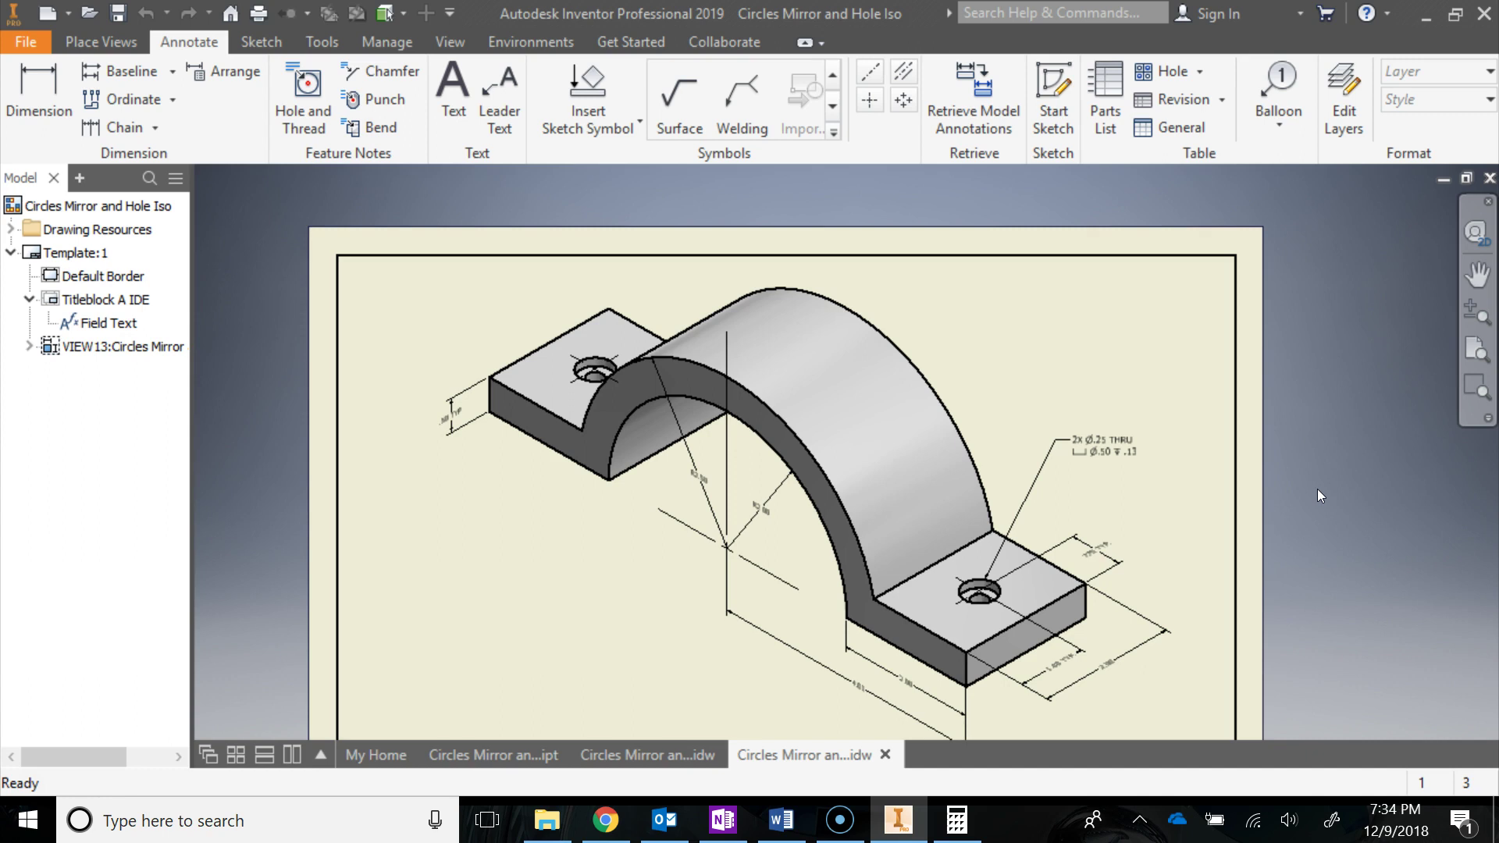
# Create a new part from the English Standard (in).ipt template.
pyautogui.click(41, 47)
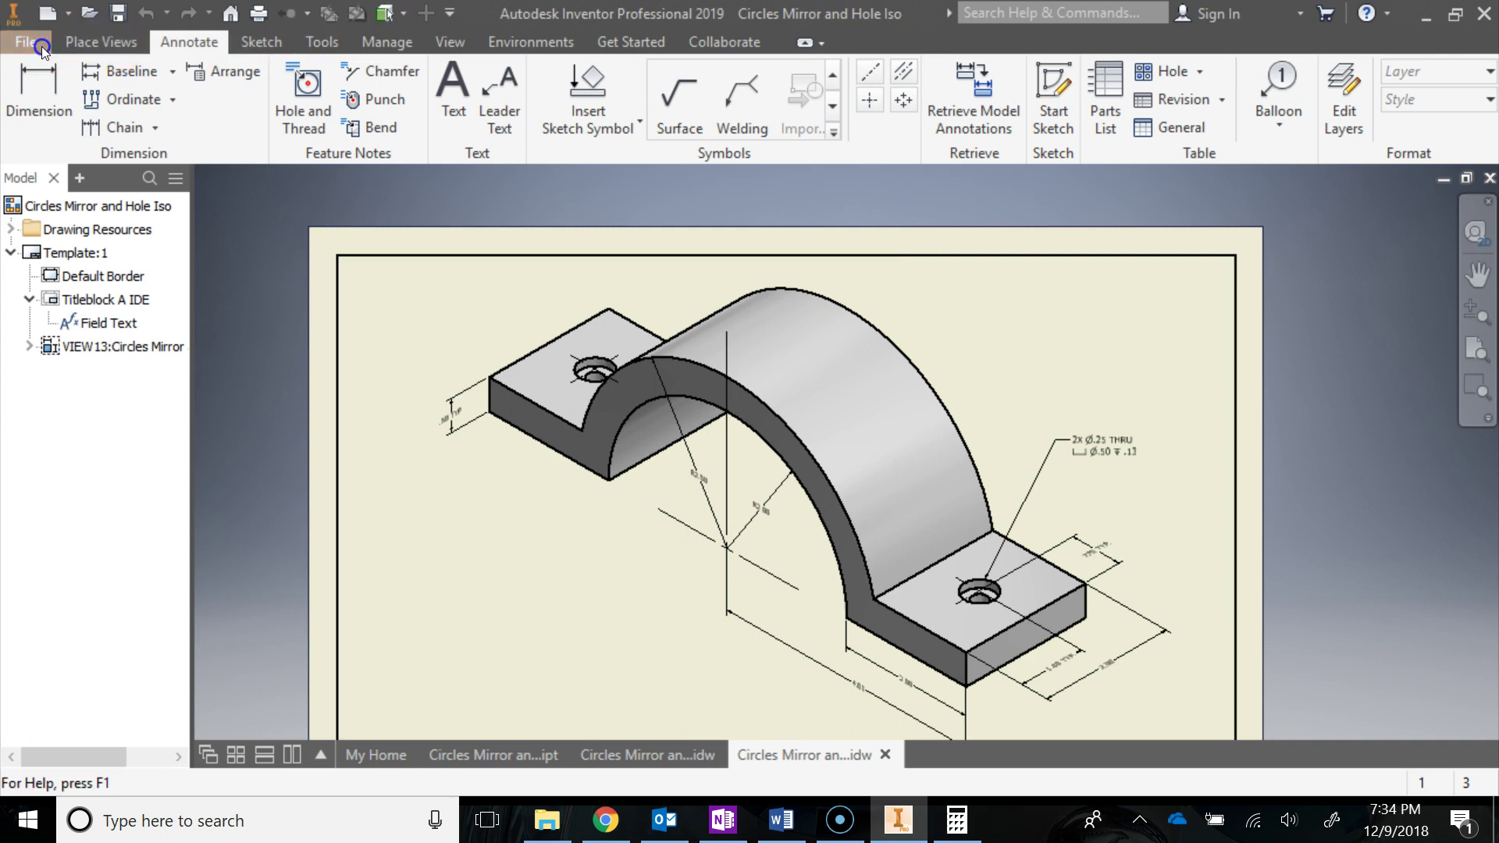
pyautogui.click(51, 122)
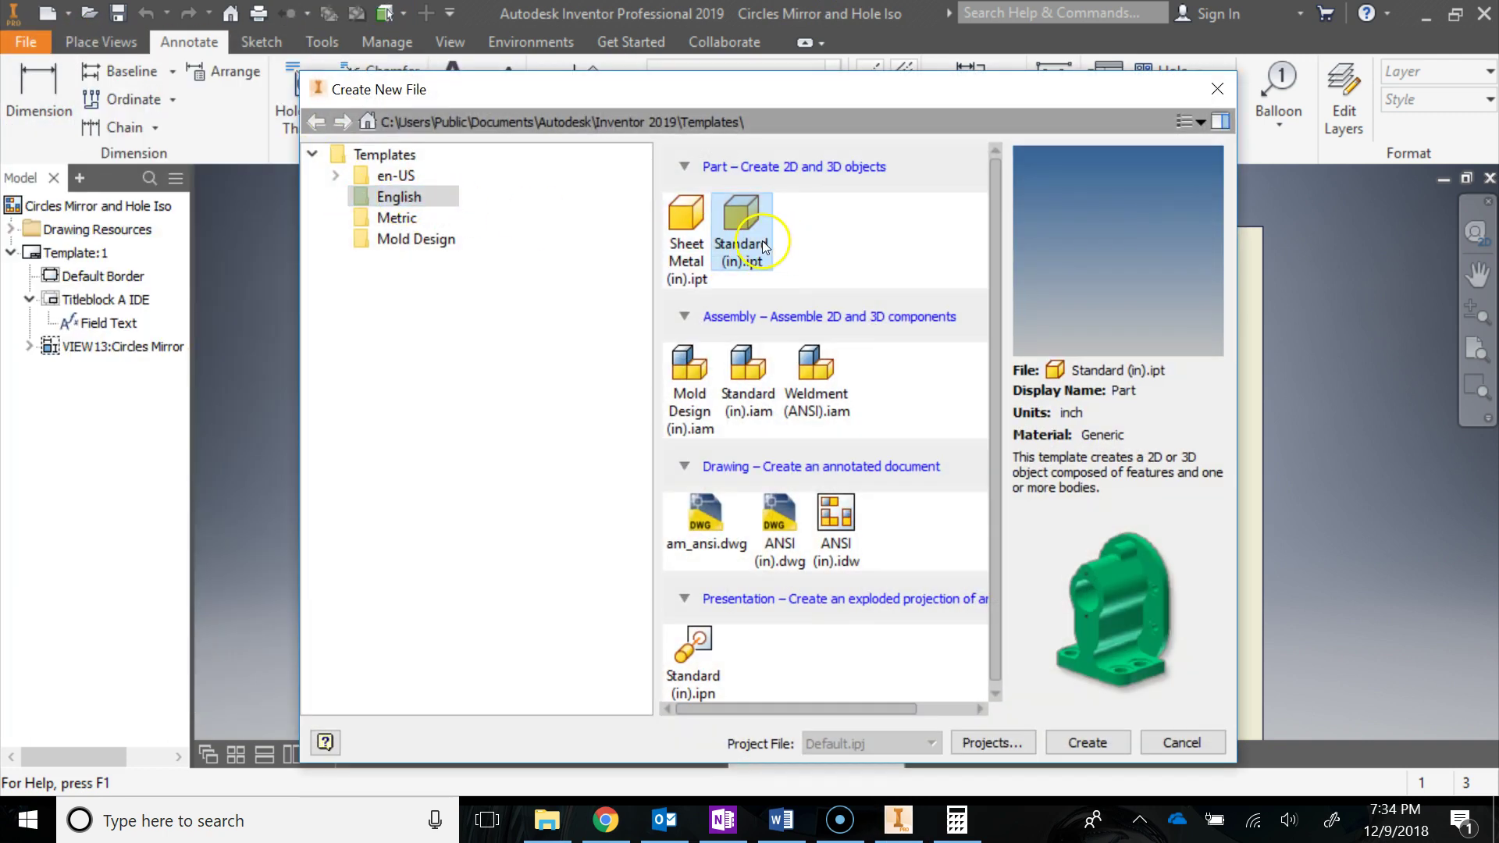
pyautogui.click(1107, 743)
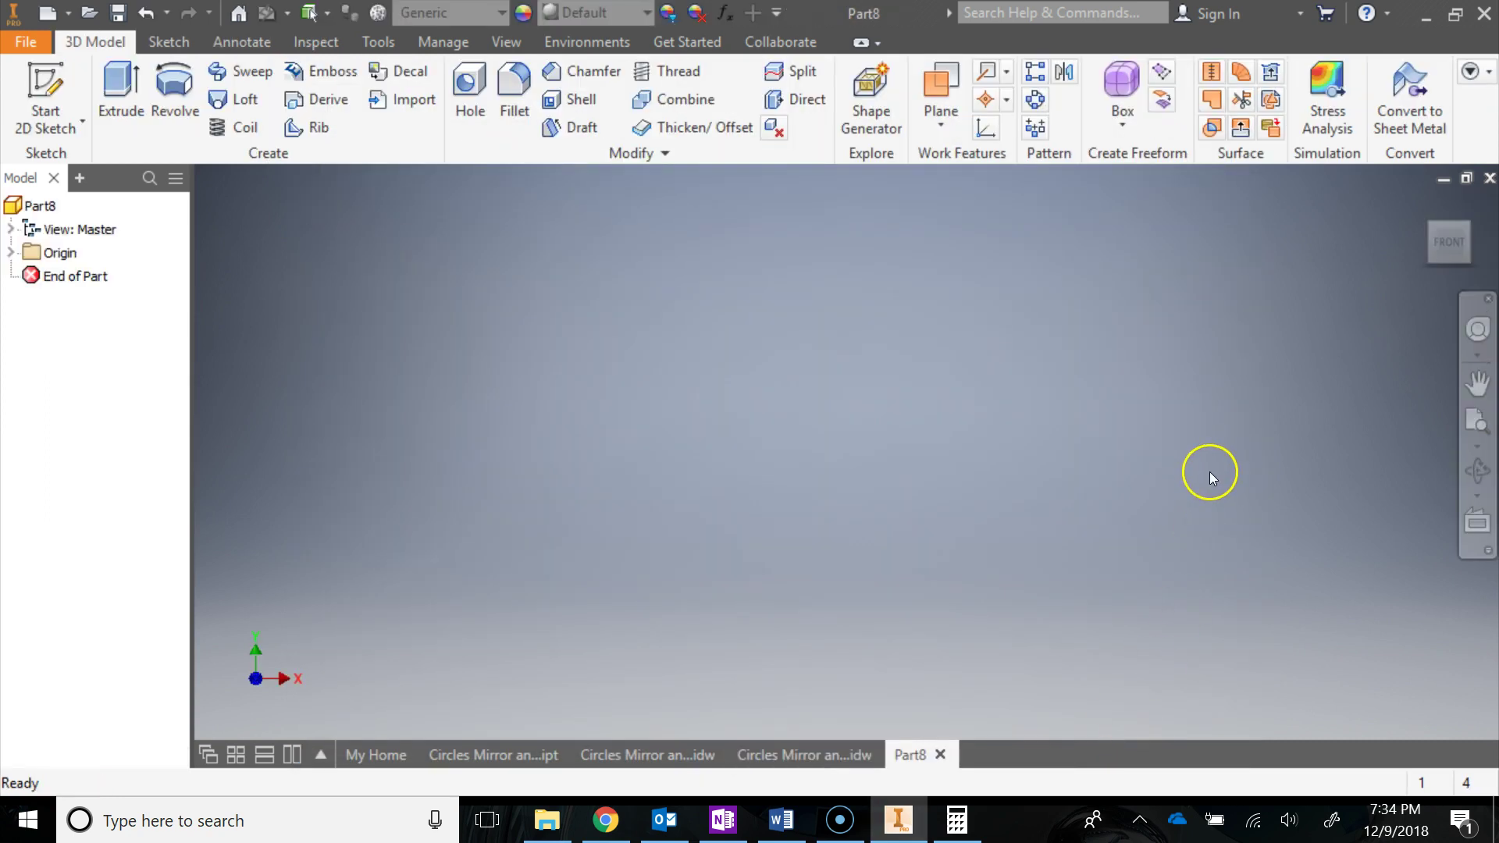
pyautogui.click(28, 41)
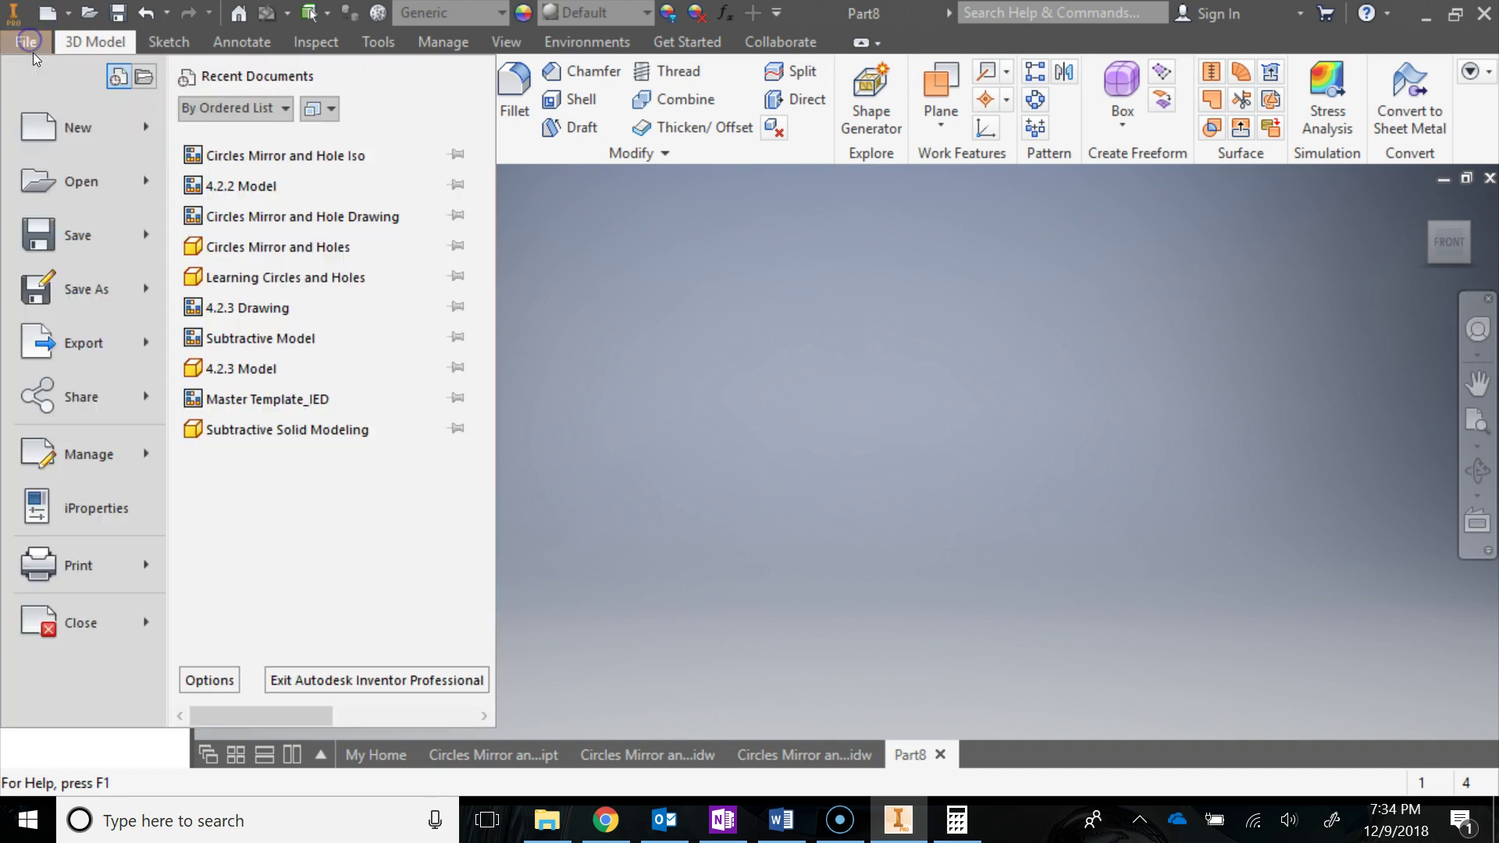
pyautogui.click(84, 289)
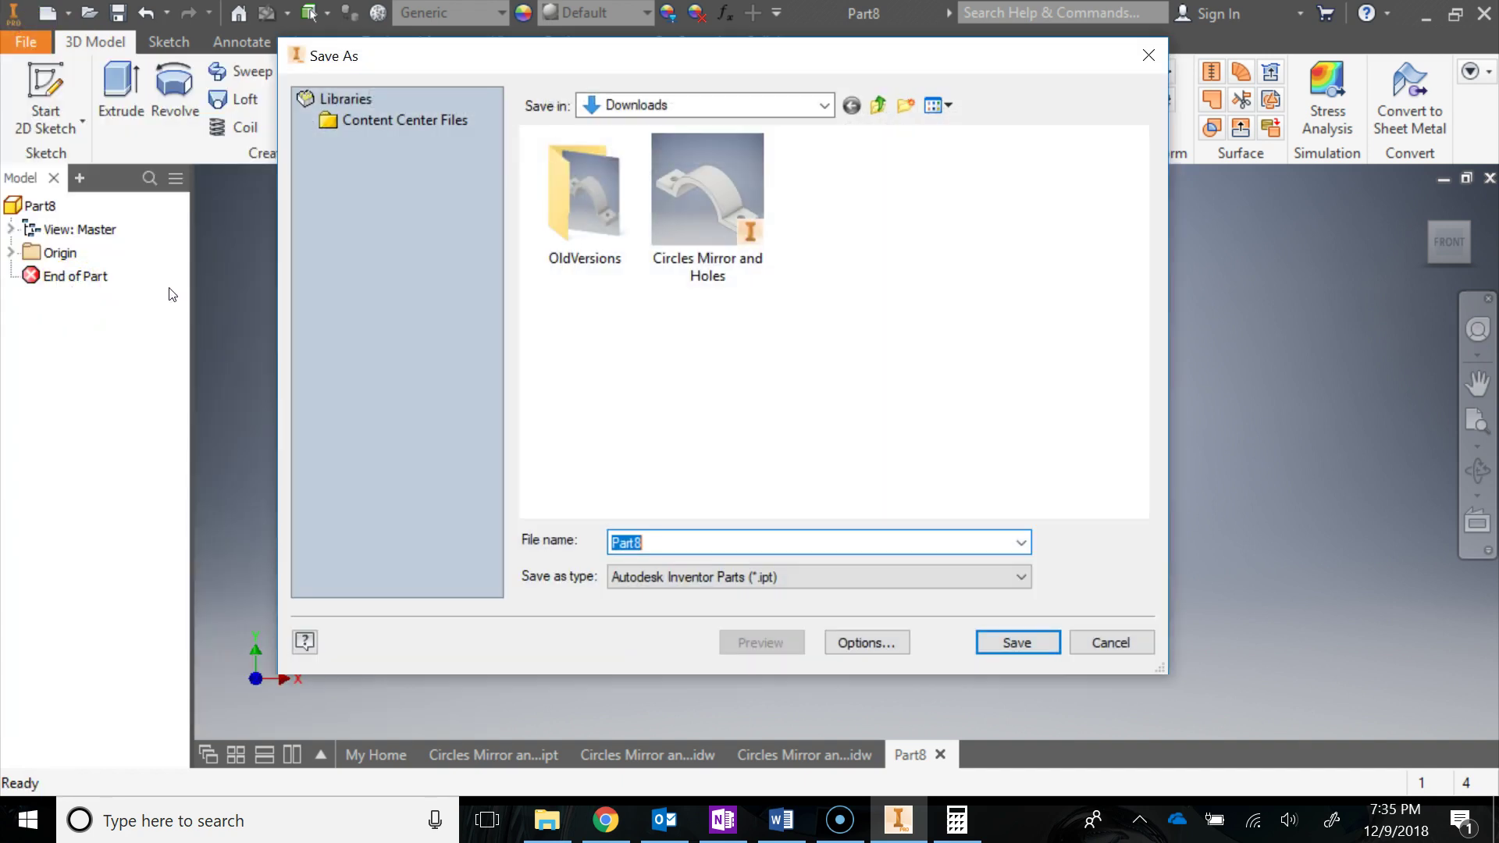
pyautogui.click(656, 105)
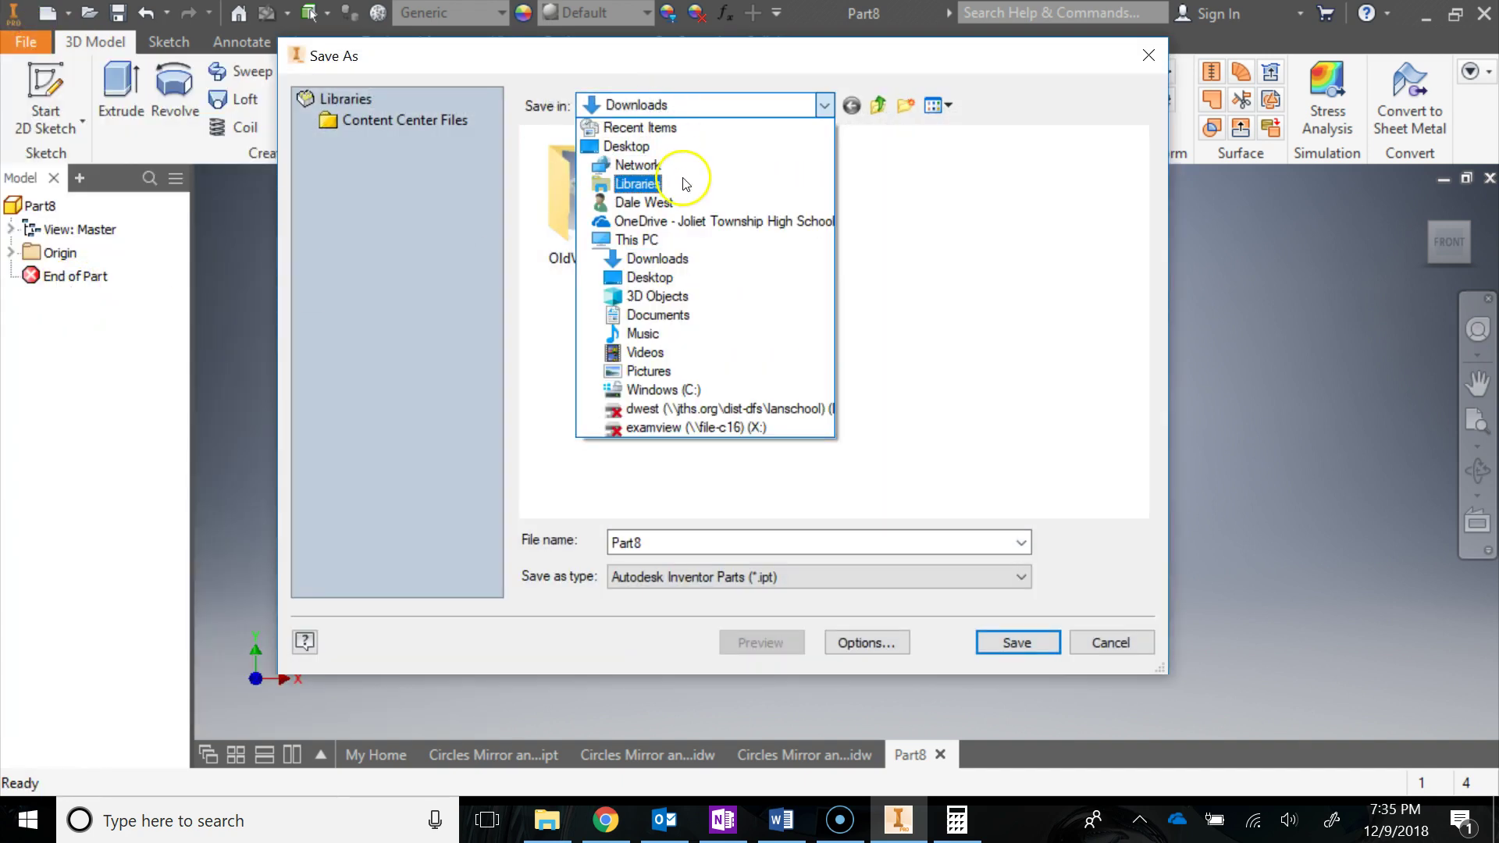
pyautogui.click(646, 240)
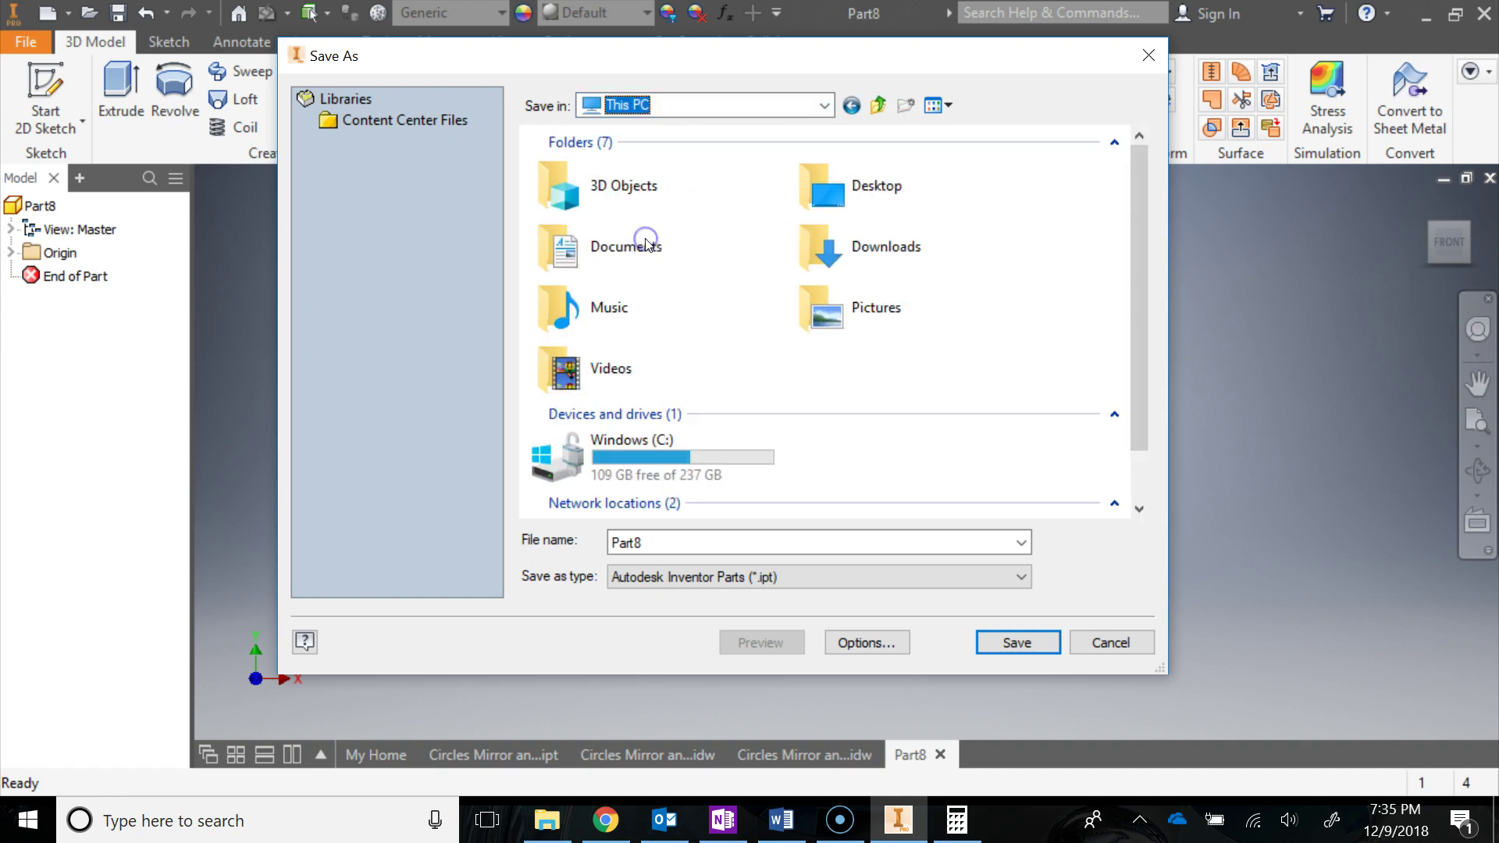
pyautogui.scroll(-1, 687, 426)
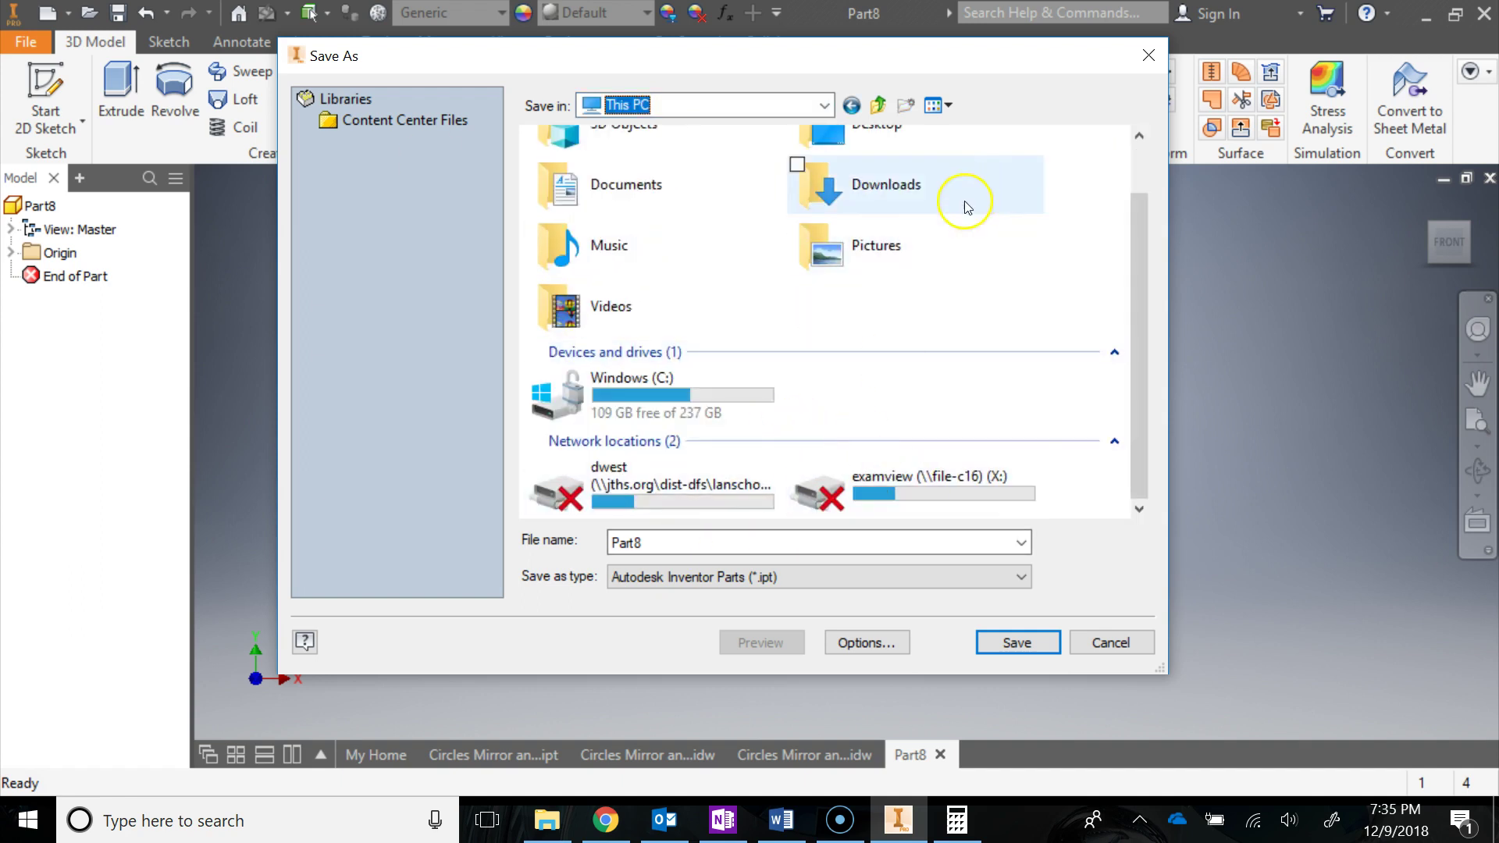
pyautogui.scroll(1, 938, 266)
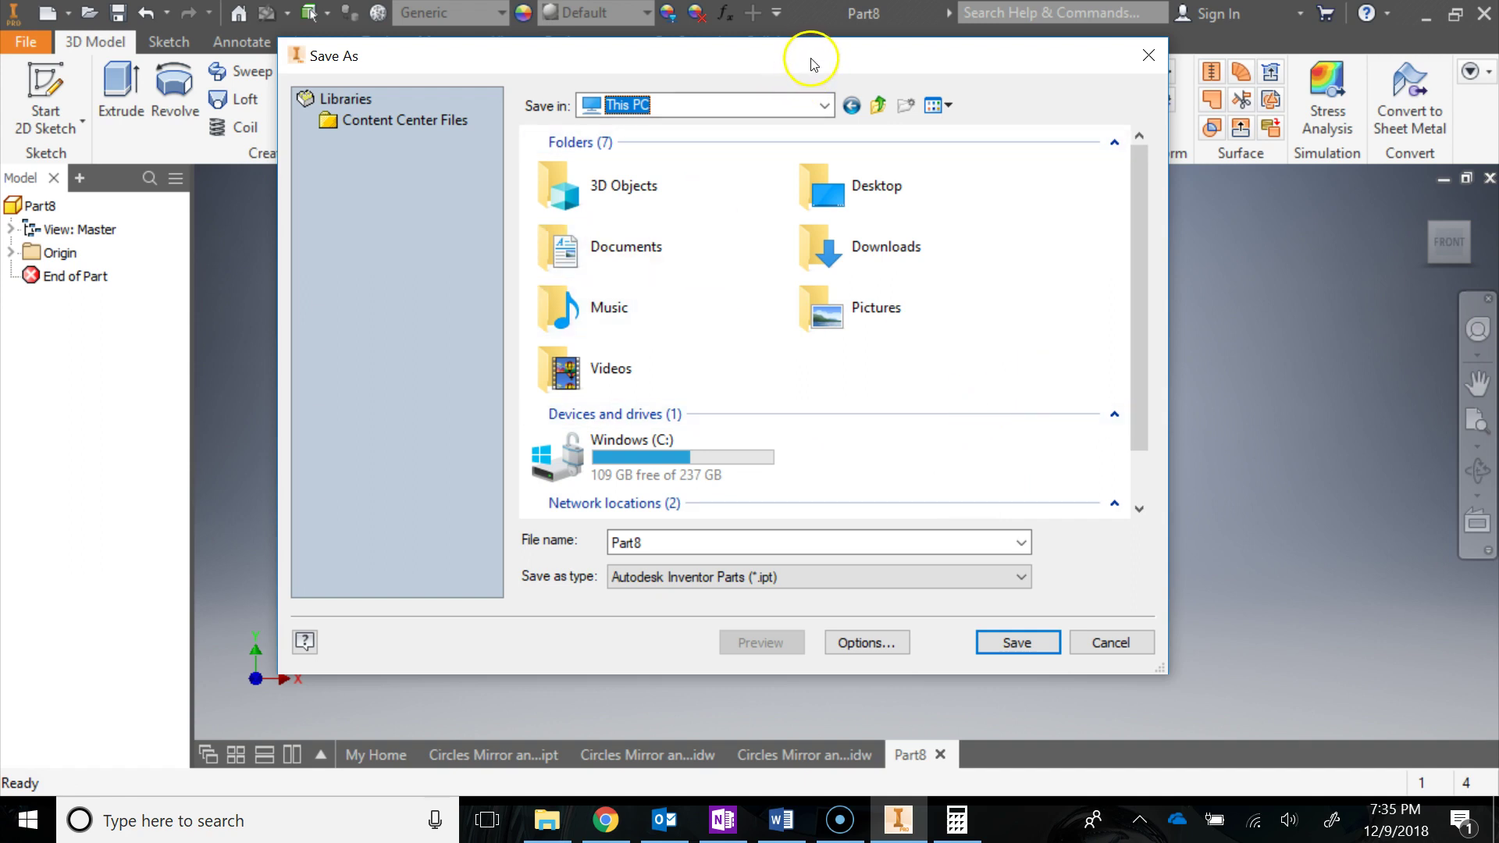
pyautogui.moveTo(656, 544); pyautogui.dragTo(598, 545)
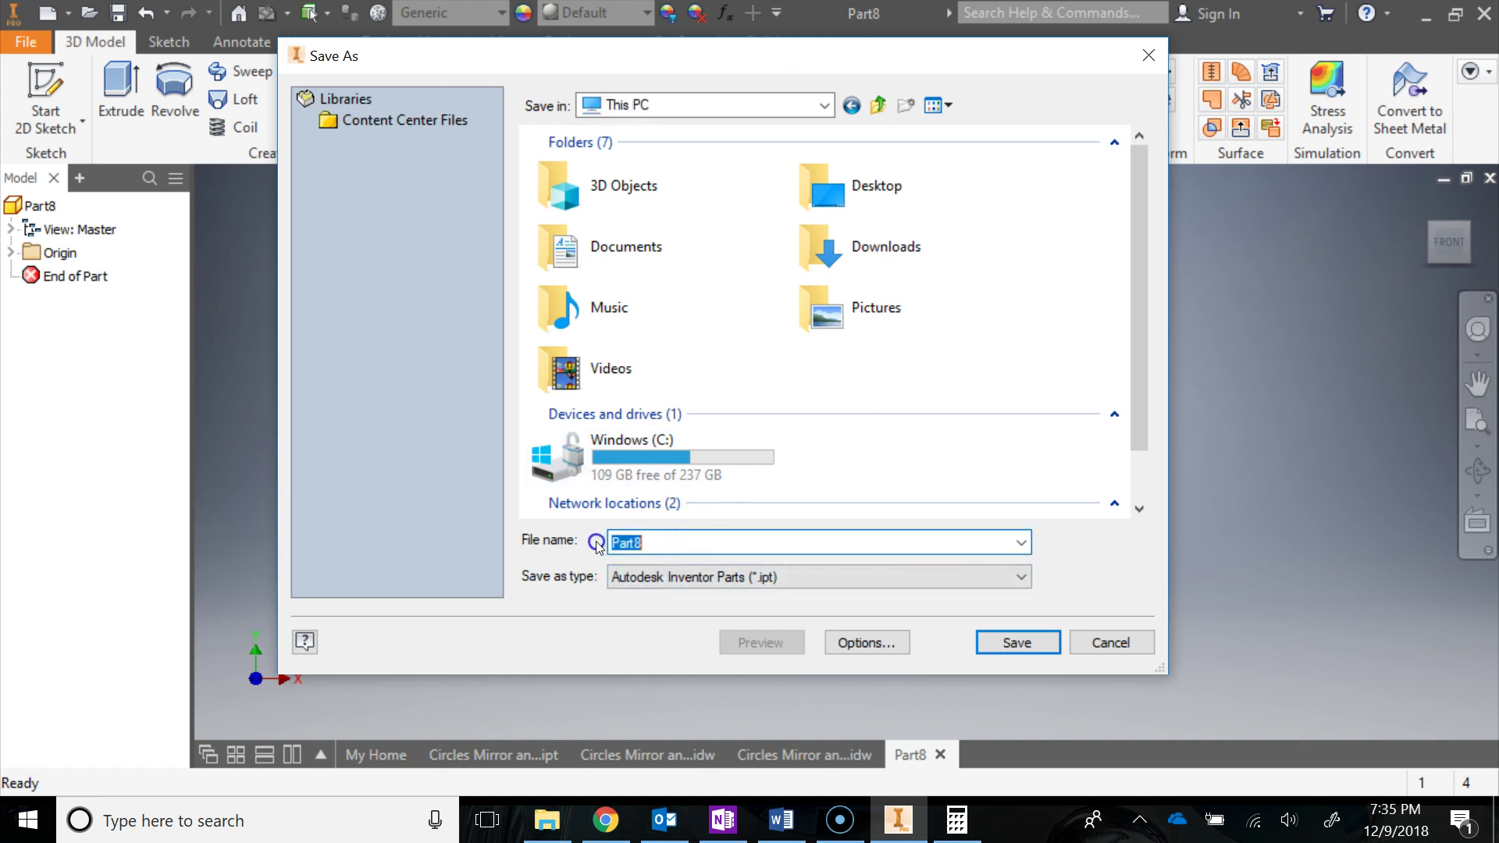
pyautogui.write('Circles Mirror and Holes')
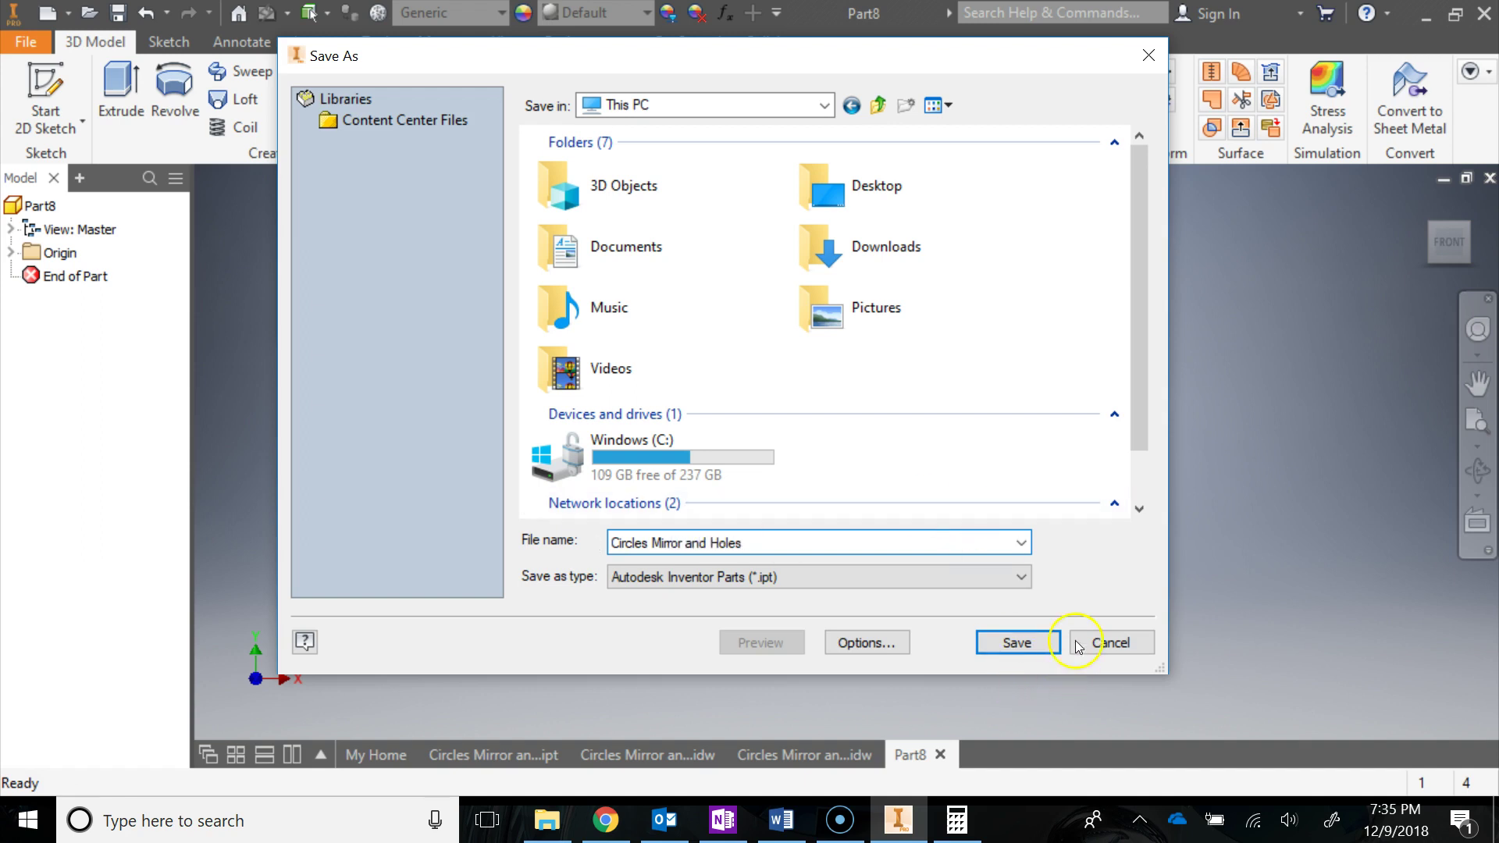
pyautogui.click(1111, 641)
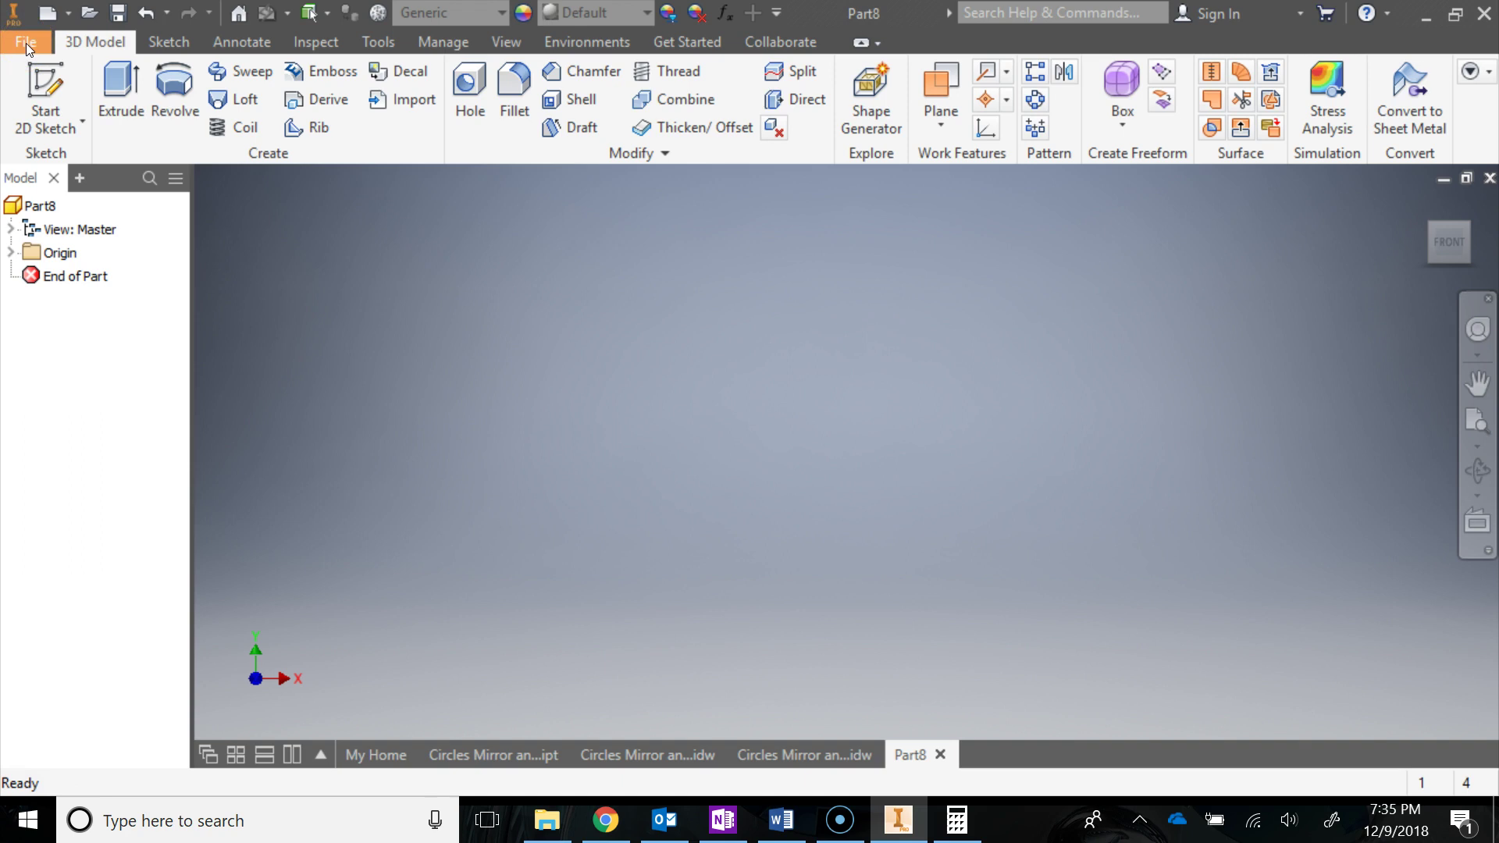
# Start a 2D sketch in the new part and switch to the isometric drawing to examine the inner and outer arch radii.
pyautogui.click(45, 87)
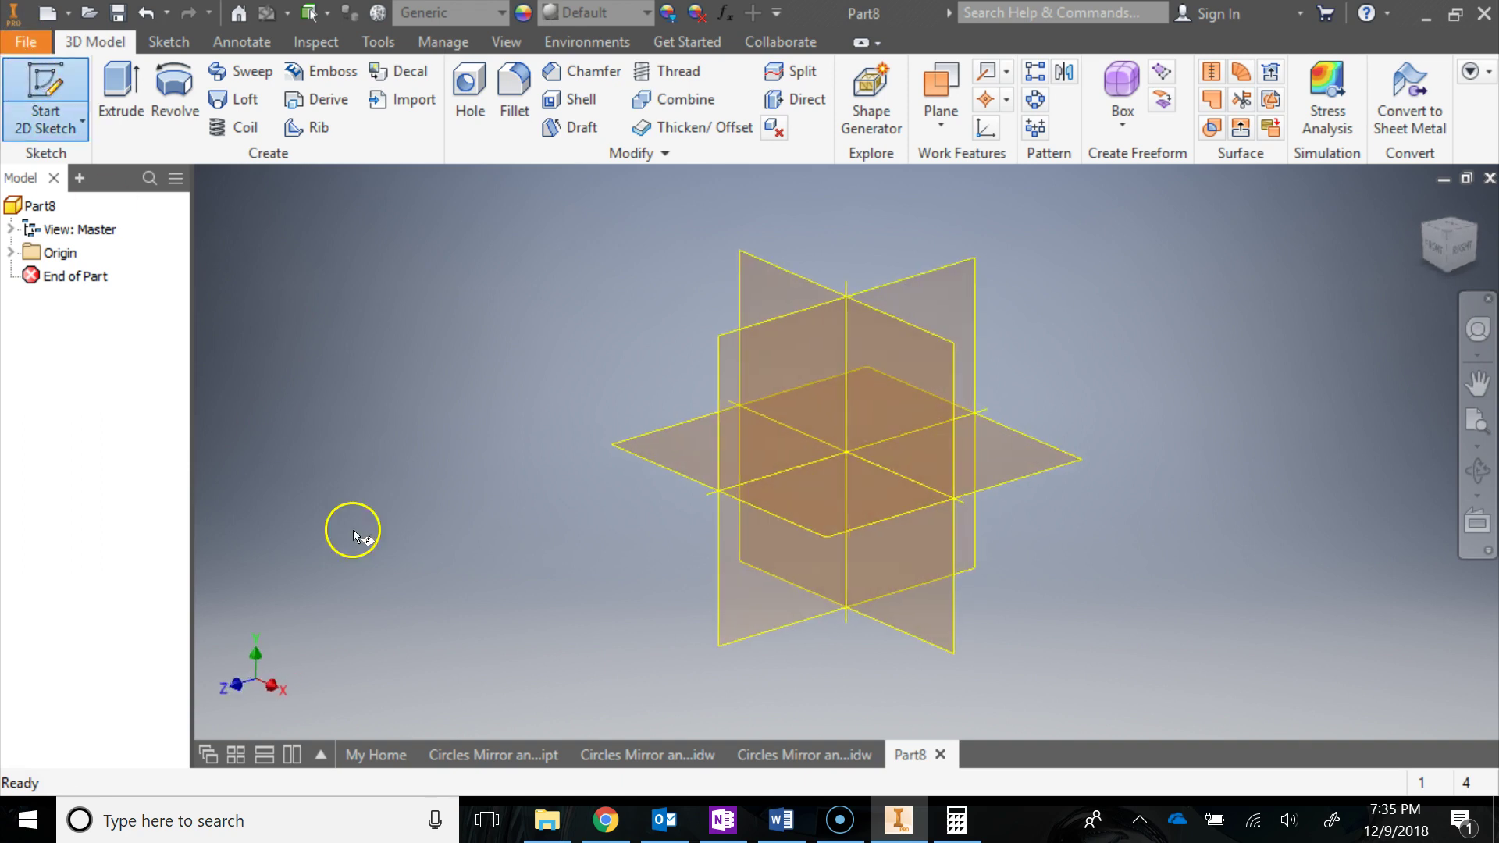
pyautogui.click(806, 756)
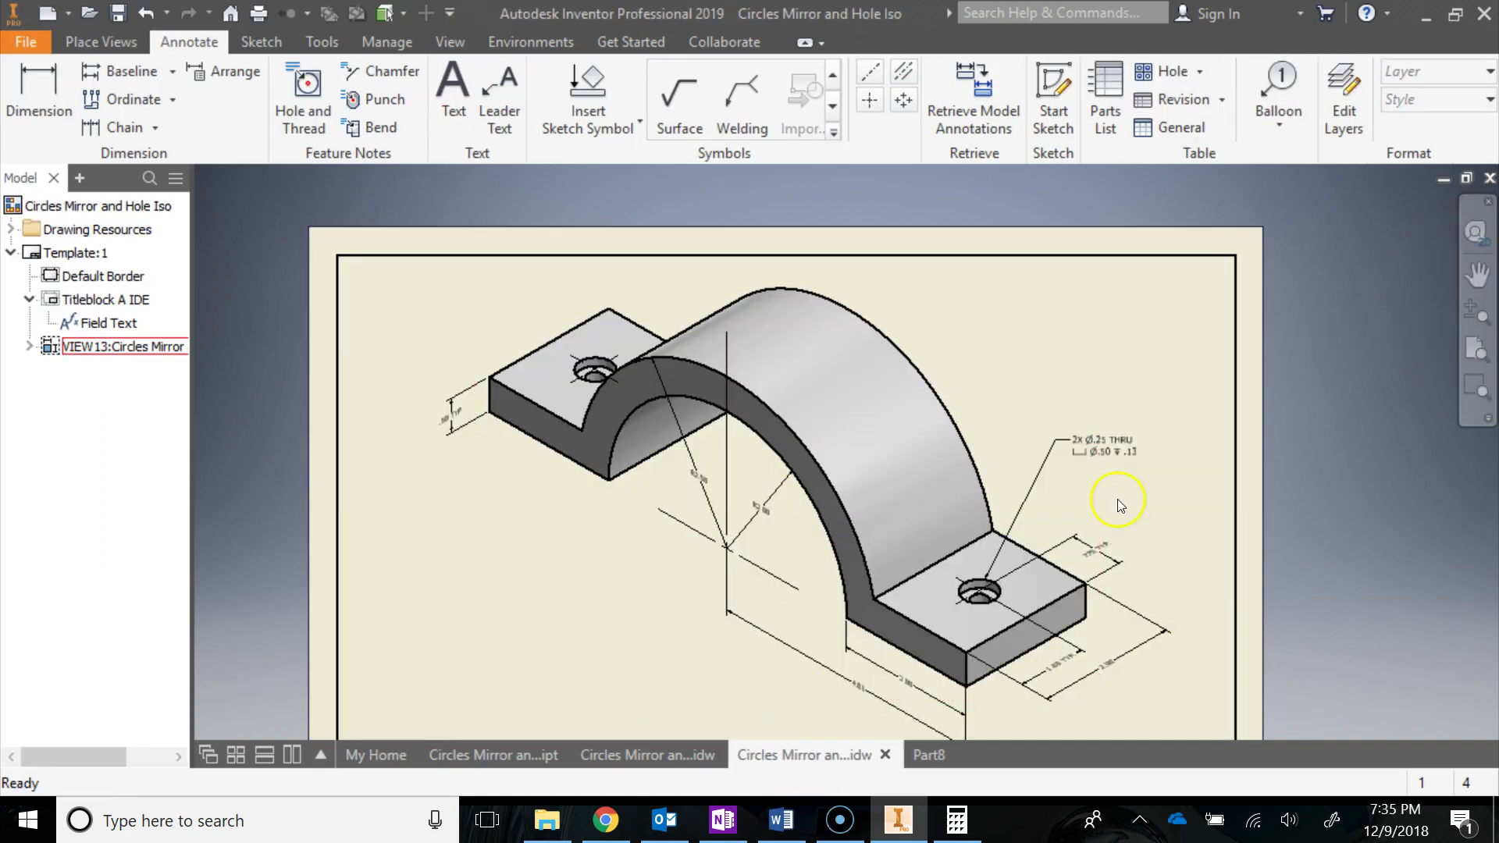
pyautogui.moveTo(820, 334); pyautogui.dragTo(1268, 466, button='middle')
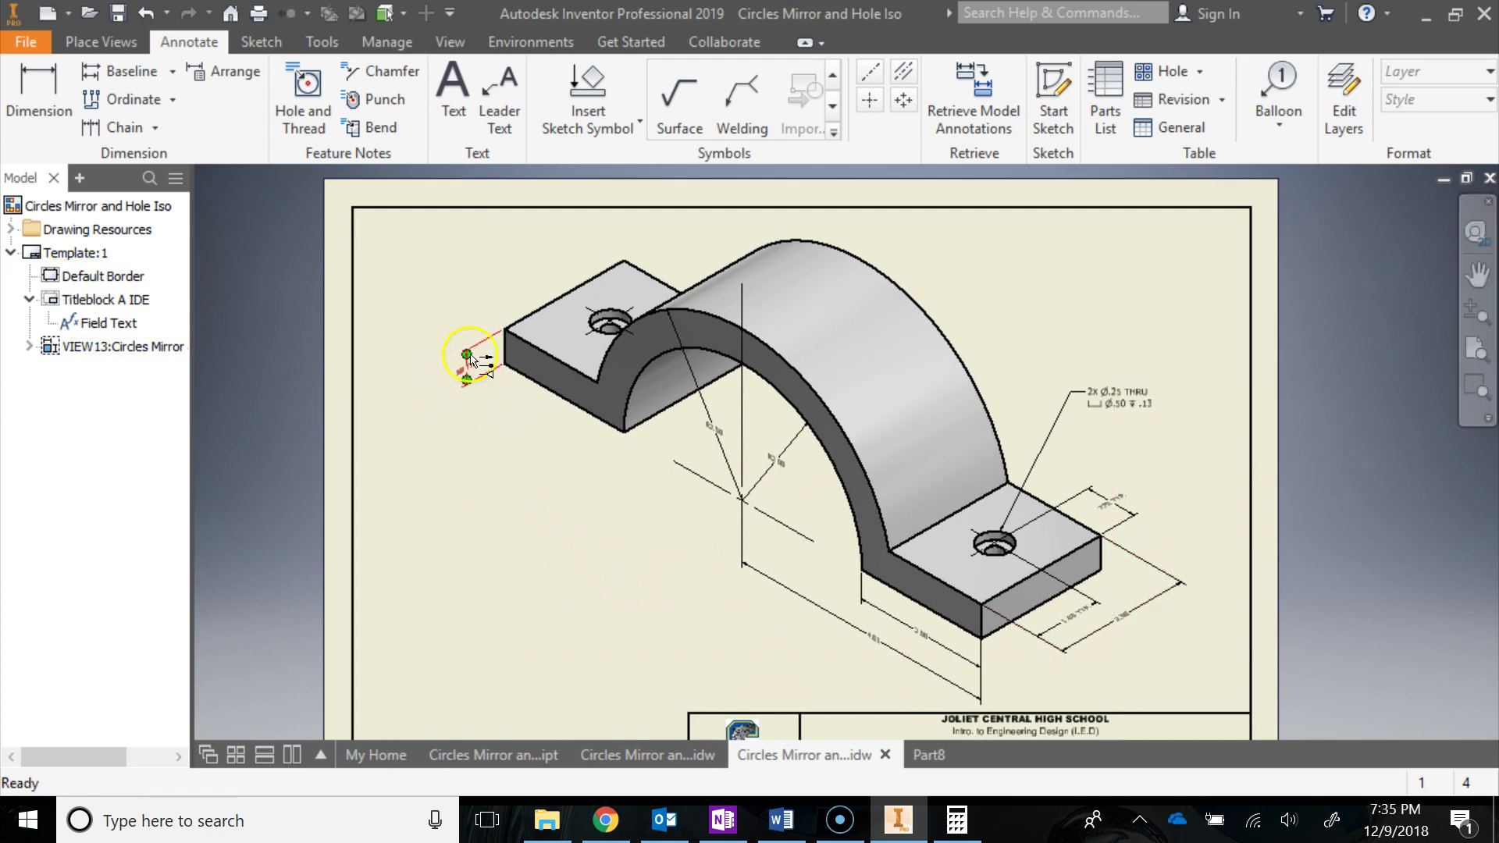
pyautogui.scroll(3, 683, 475)
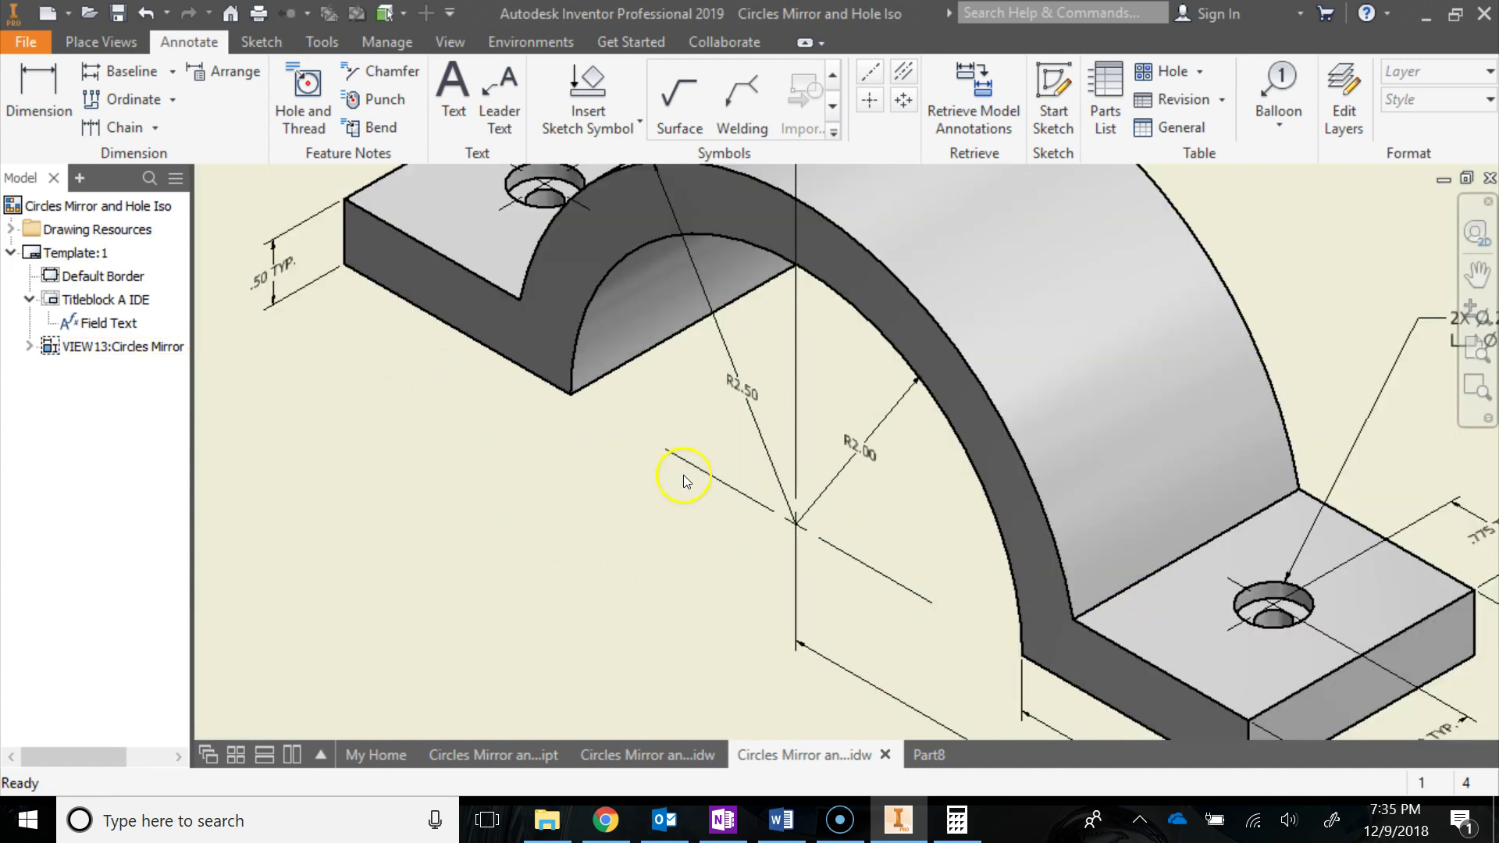
pyautogui.moveTo(669, 476); pyautogui.dragTo(671, 492, button='middle')
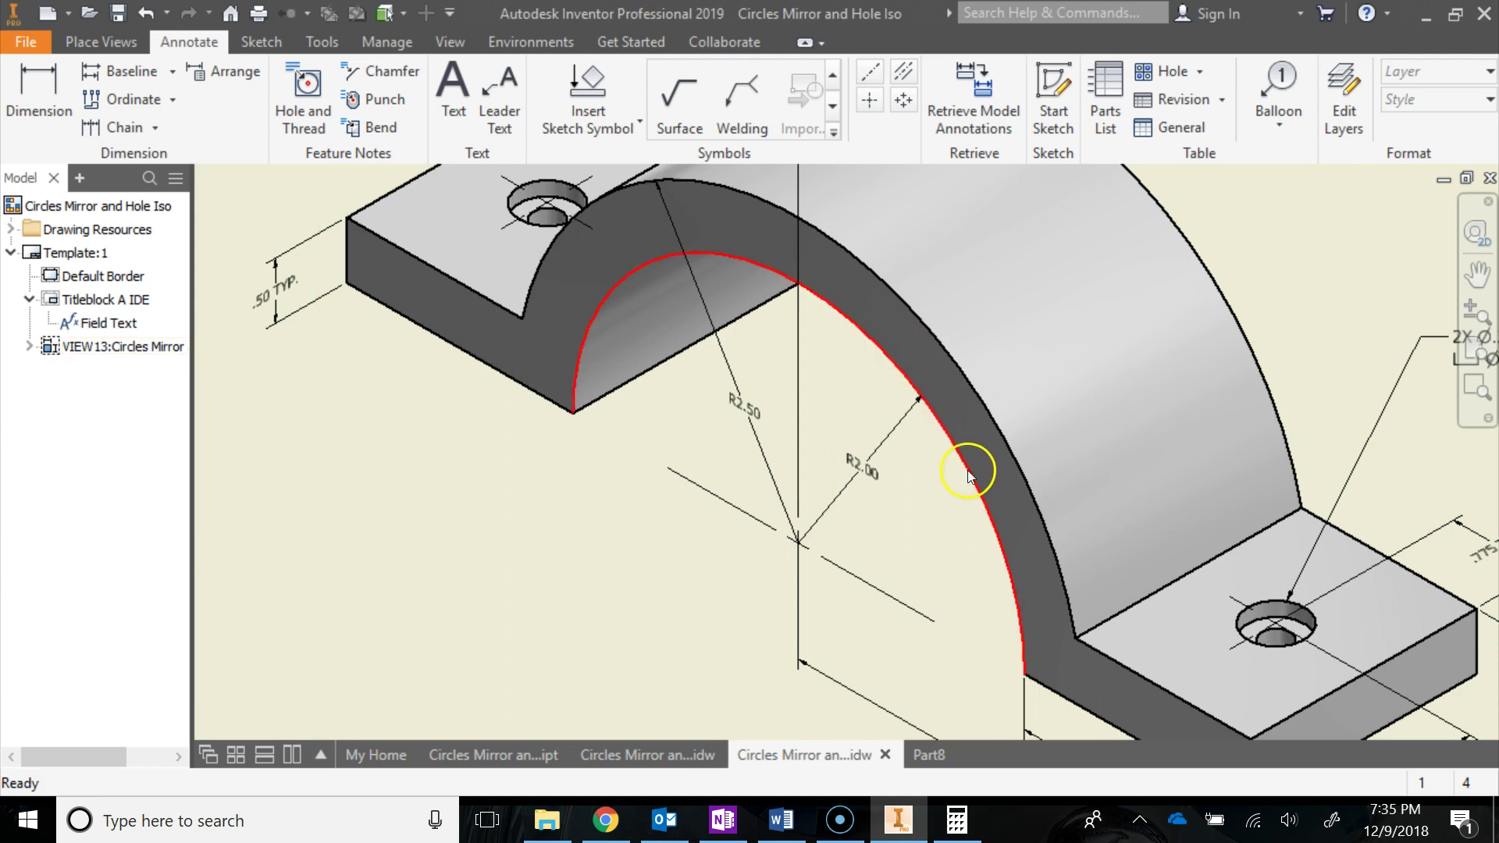
pyautogui.moveTo(1038, 600); pyautogui.dragTo(991, 522, button='middle')
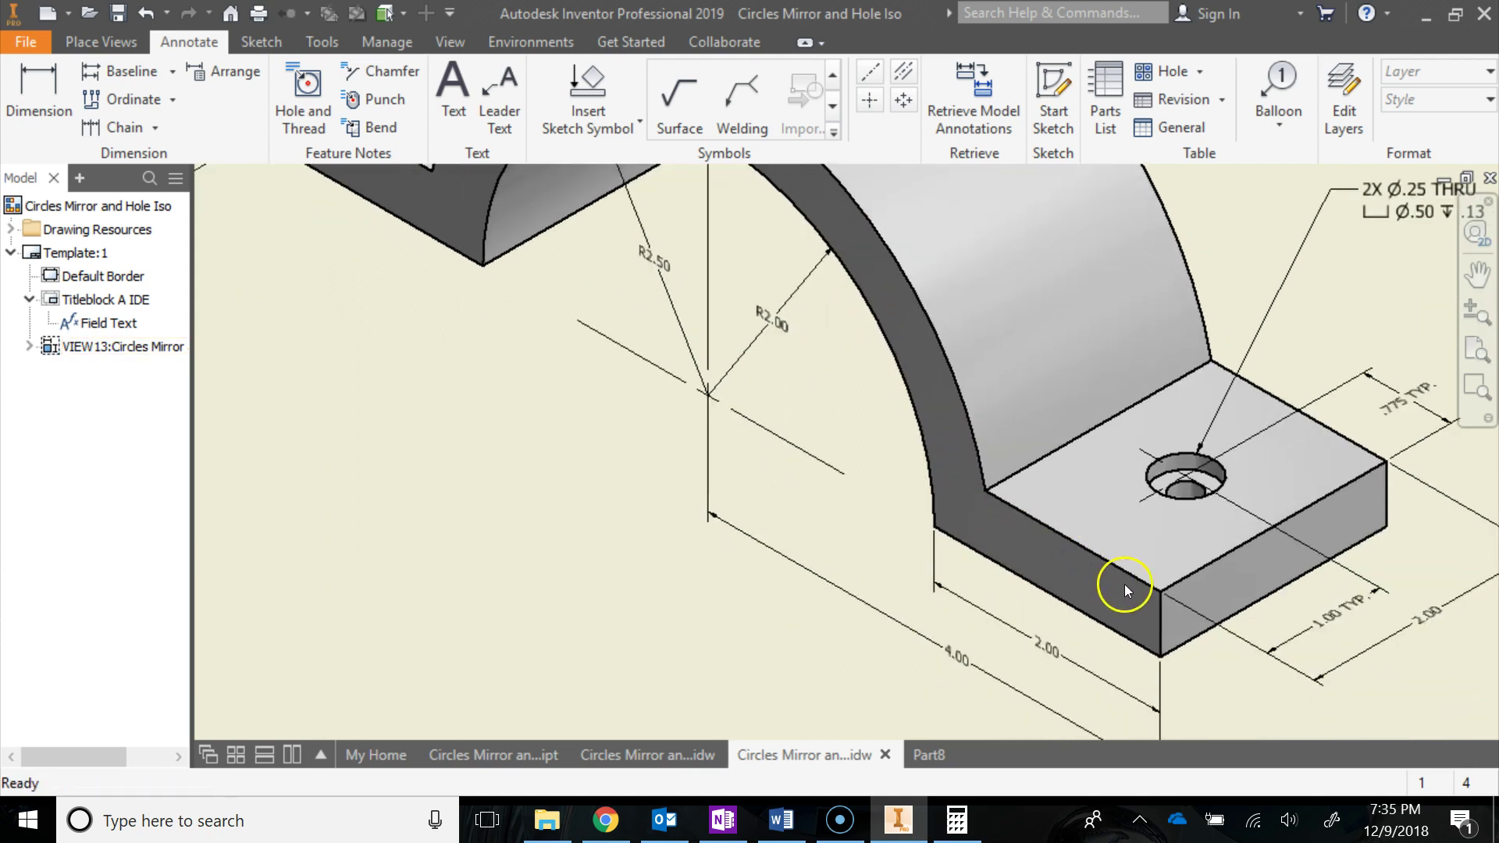
pyautogui.moveTo(1136, 592)
pyautogui.mouseDown(button='middle')
pyautogui.moveTo(1139, 663)
pyautogui.moveTo(1100, 711)
pyautogui.moveTo(1155, 719)
pyautogui.mouseUp(button='middle')
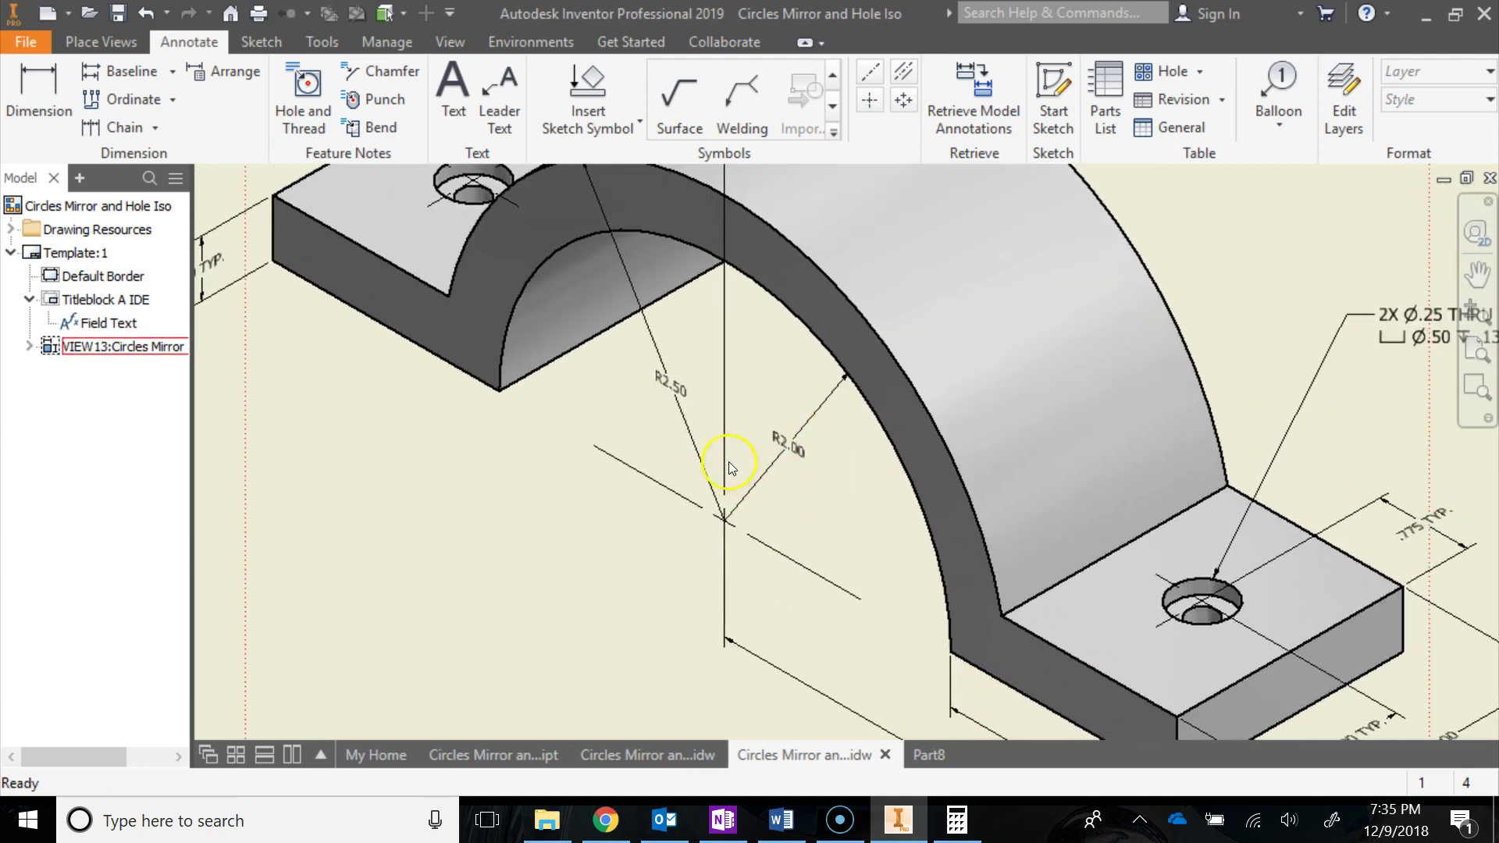
pyautogui.moveTo(408, 275); pyautogui.dragTo(416, 335, button='middle')
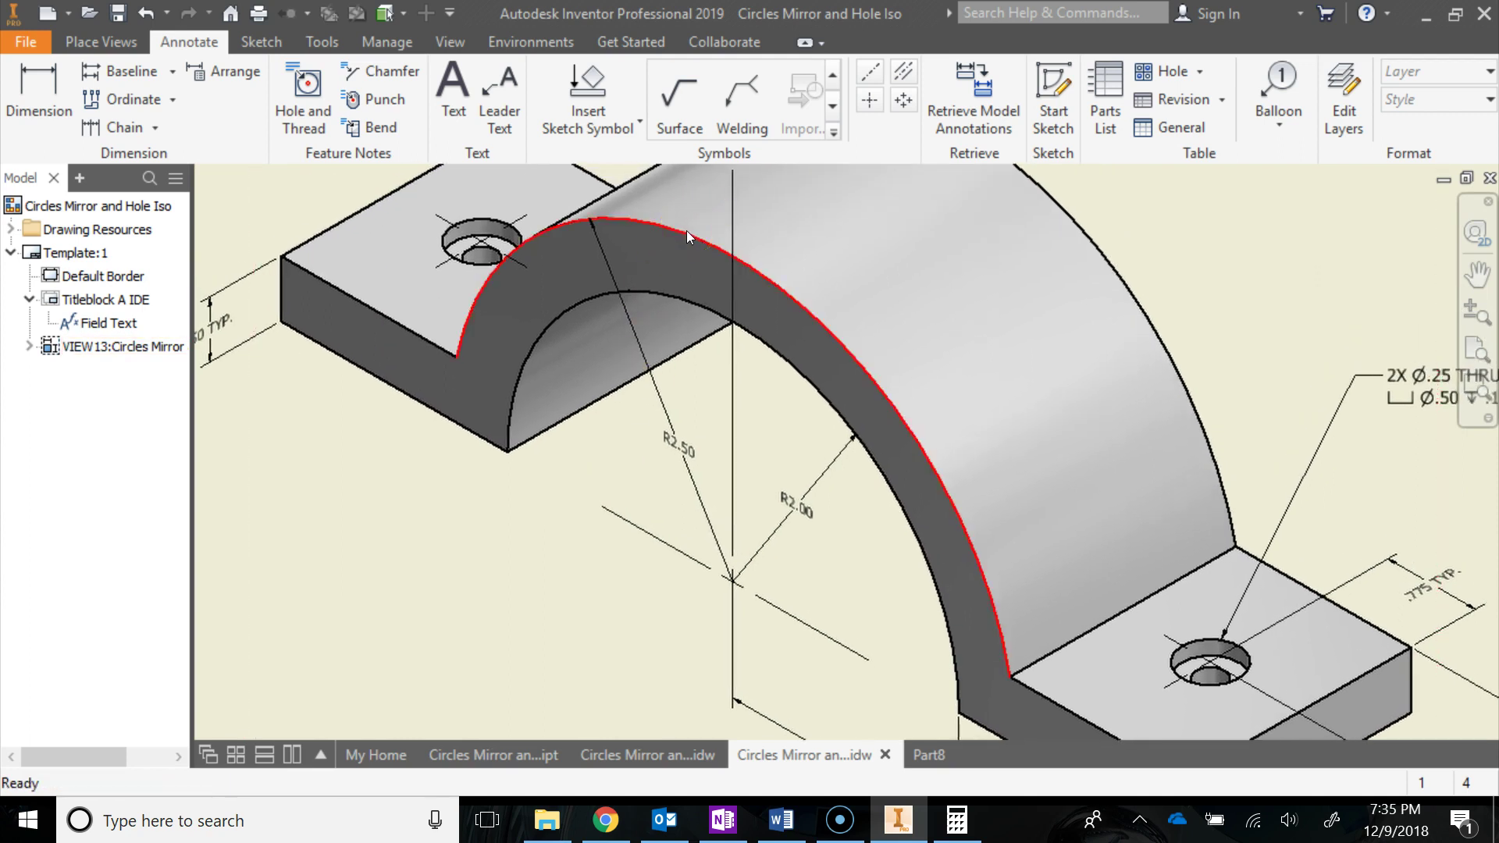
pyautogui.click(677, 297)
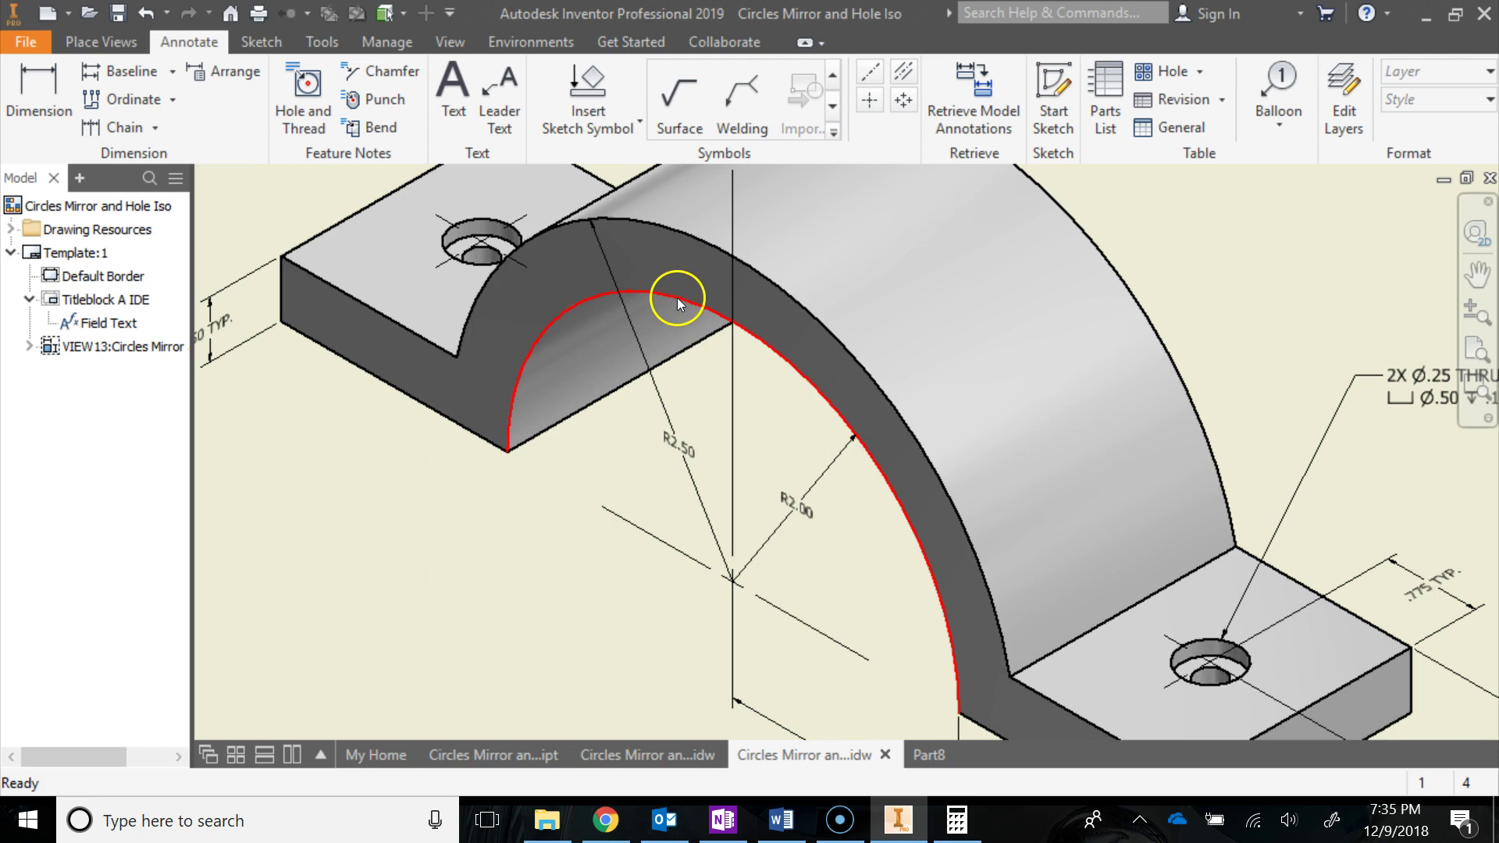
# Examine the drawing's length dimensions from the arch center to the tab's end, plus the tab's length and width.
pyautogui.moveTo(685, 378); pyautogui.dragTo(574, 195, button='middle')
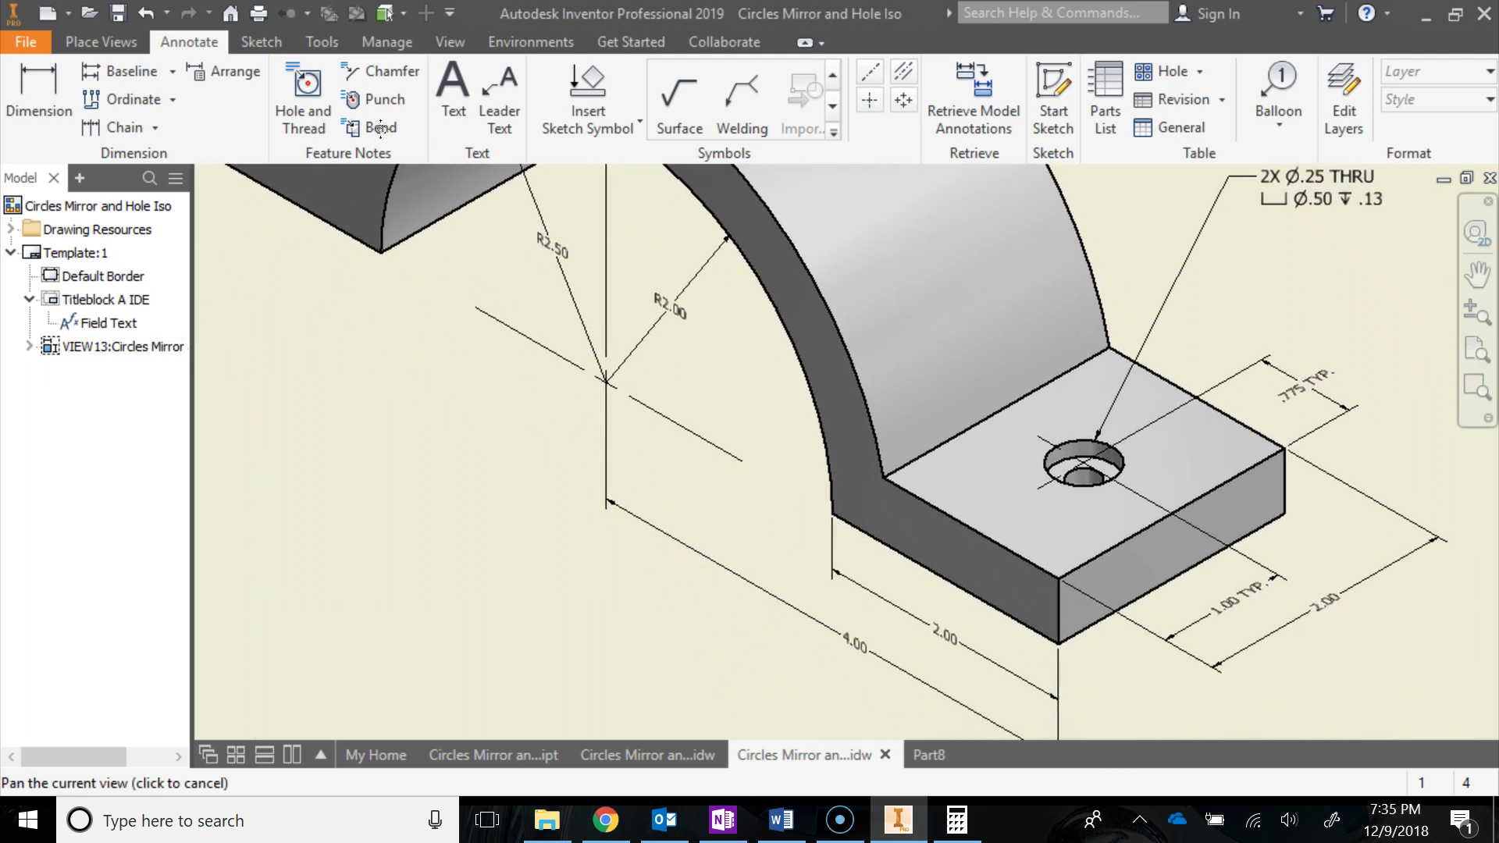
pyautogui.scroll(3, 586, 301)
pyautogui.moveTo(586, 301); pyautogui.dragTo(570, 382, button='middle')
pyautogui.click(713, 499)
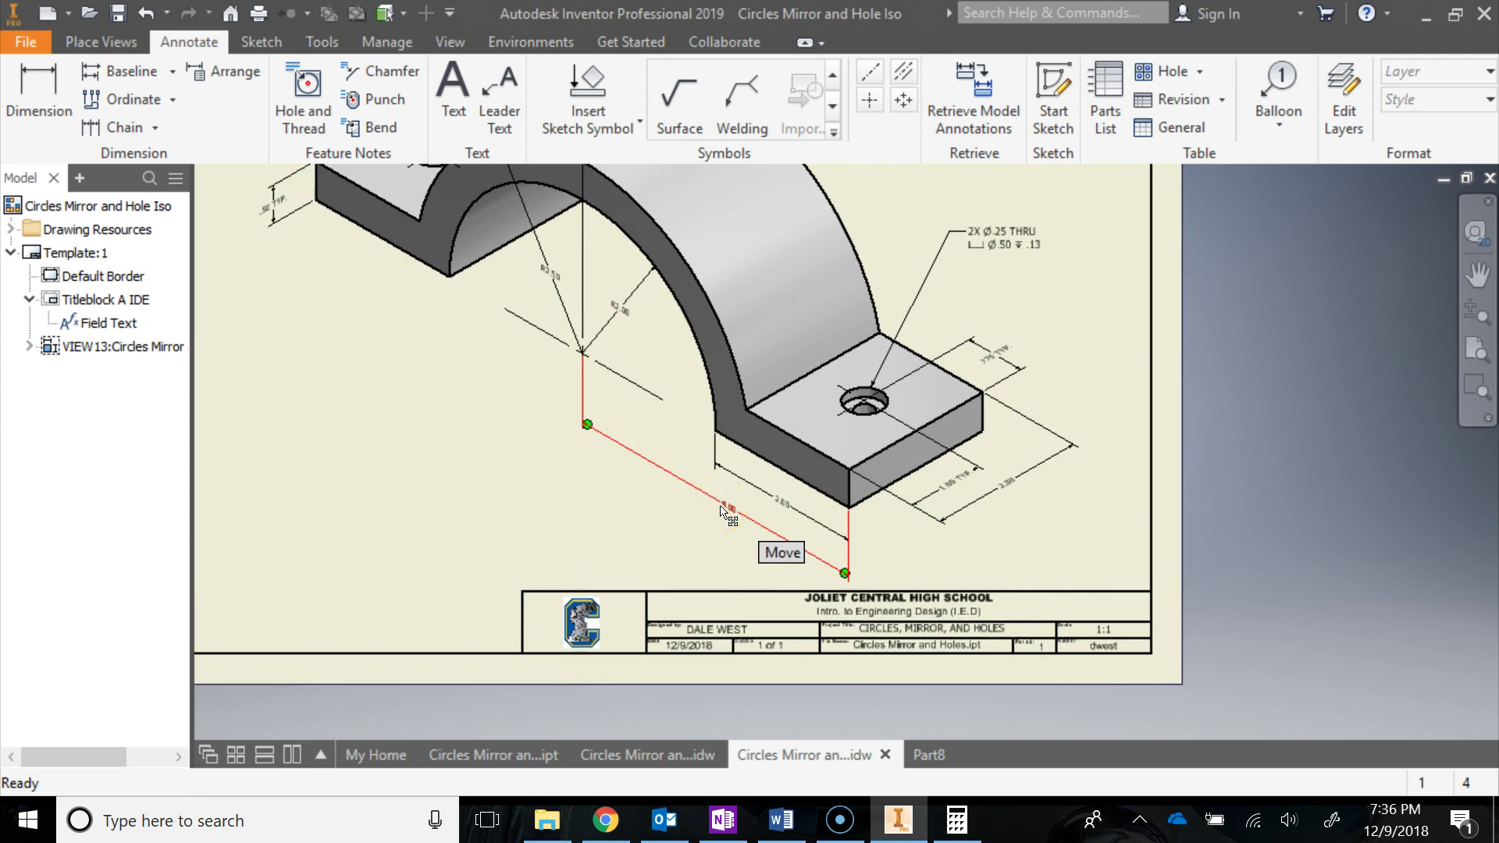
pyautogui.scroll(-1, 726, 513)
pyautogui.click(922, 459)
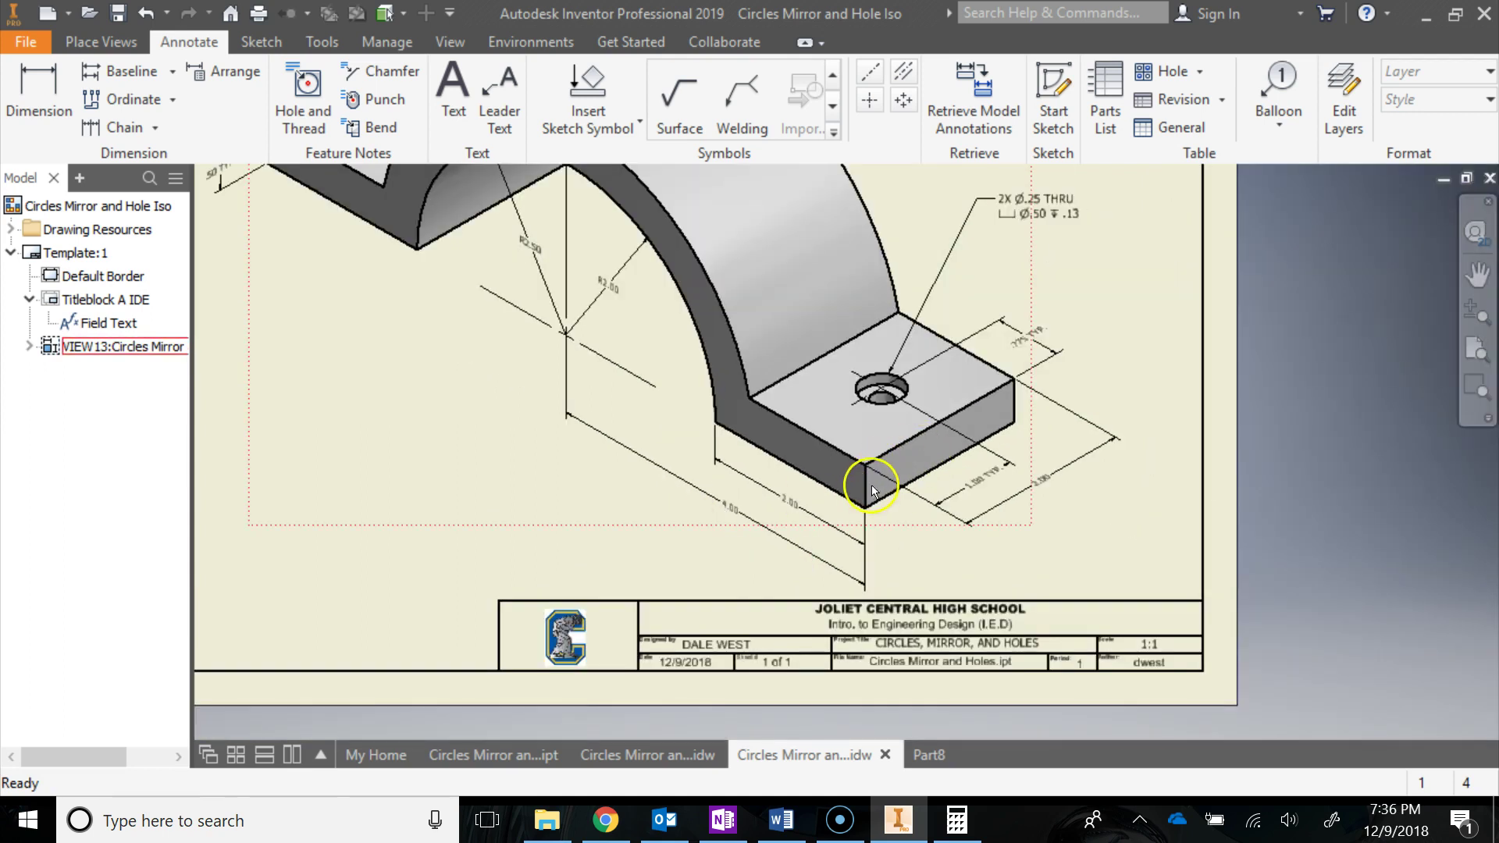
pyautogui.moveTo(569, 334); pyautogui.dragTo(587, 504, button='middle')
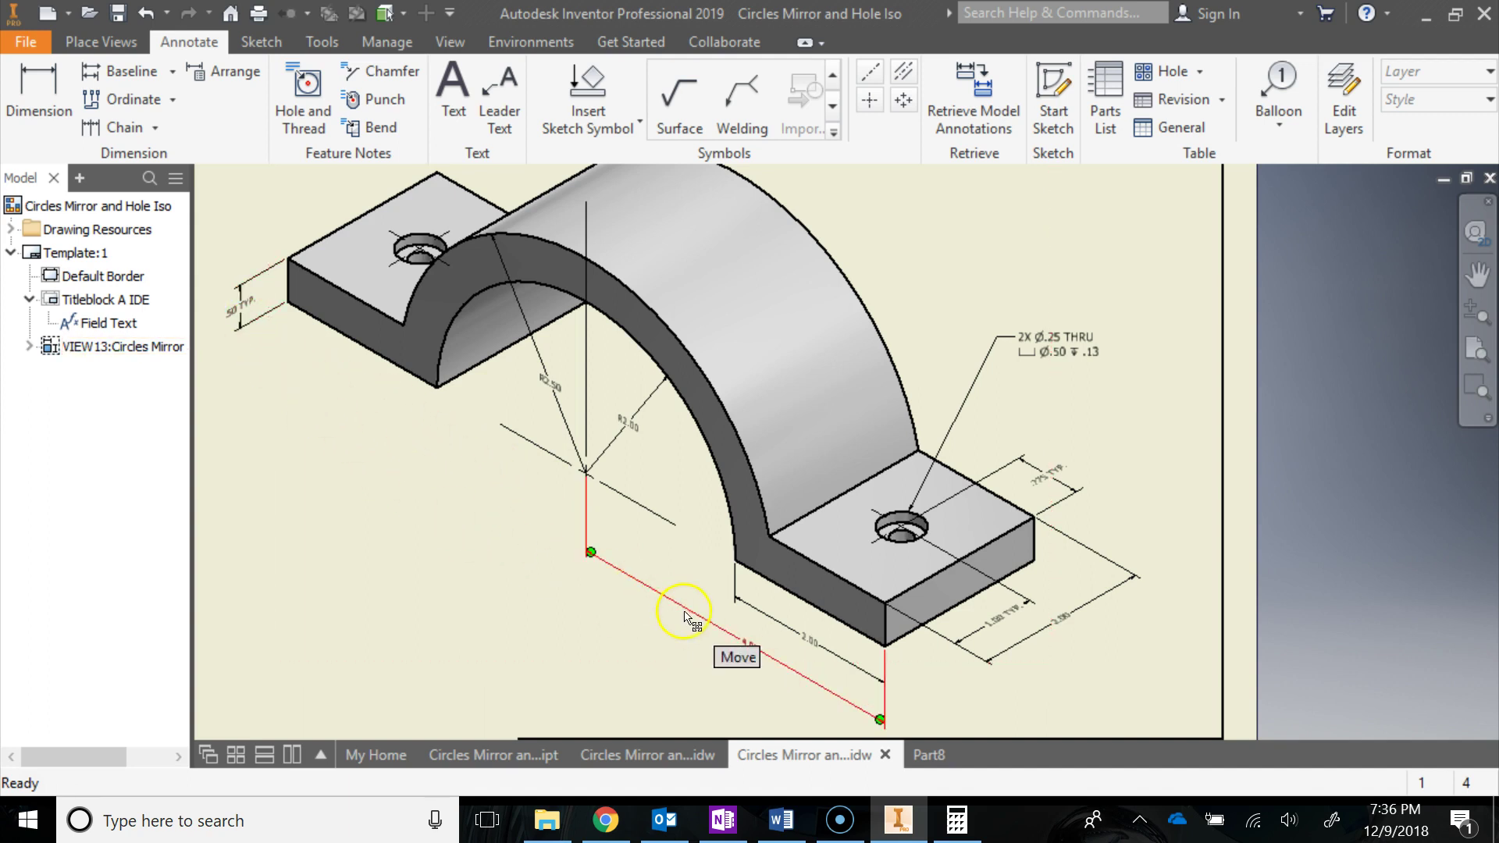
pyautogui.moveTo(529, 335); pyautogui.dragTo(637, 304, button='middle')
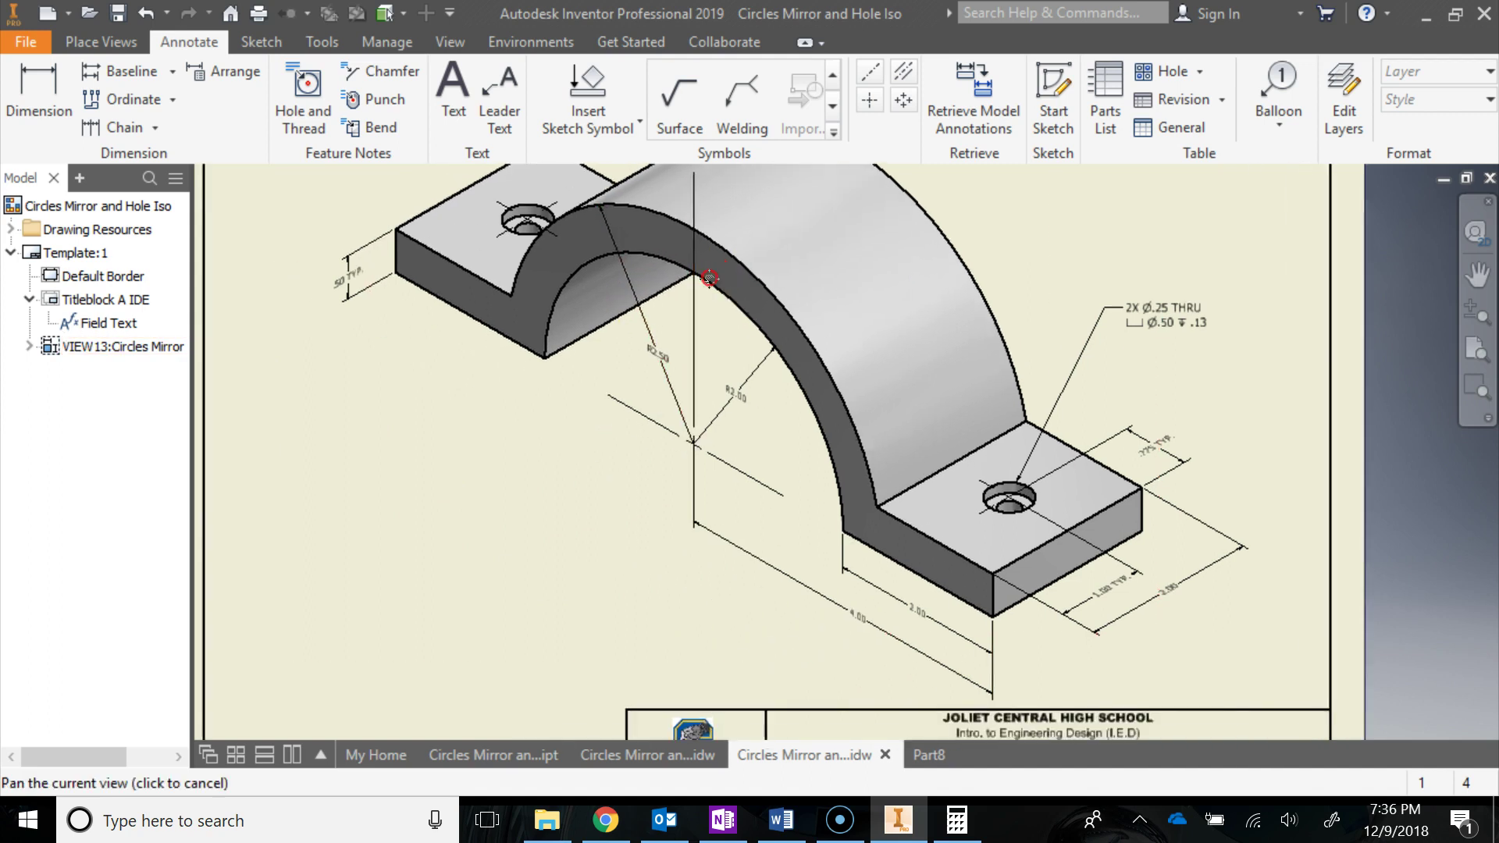
# Add an overall length dimension between the outer end edges of the two tabs, placed below the half-length dimension.
pyautogui.click(39, 97)
pyautogui.click(396, 273)
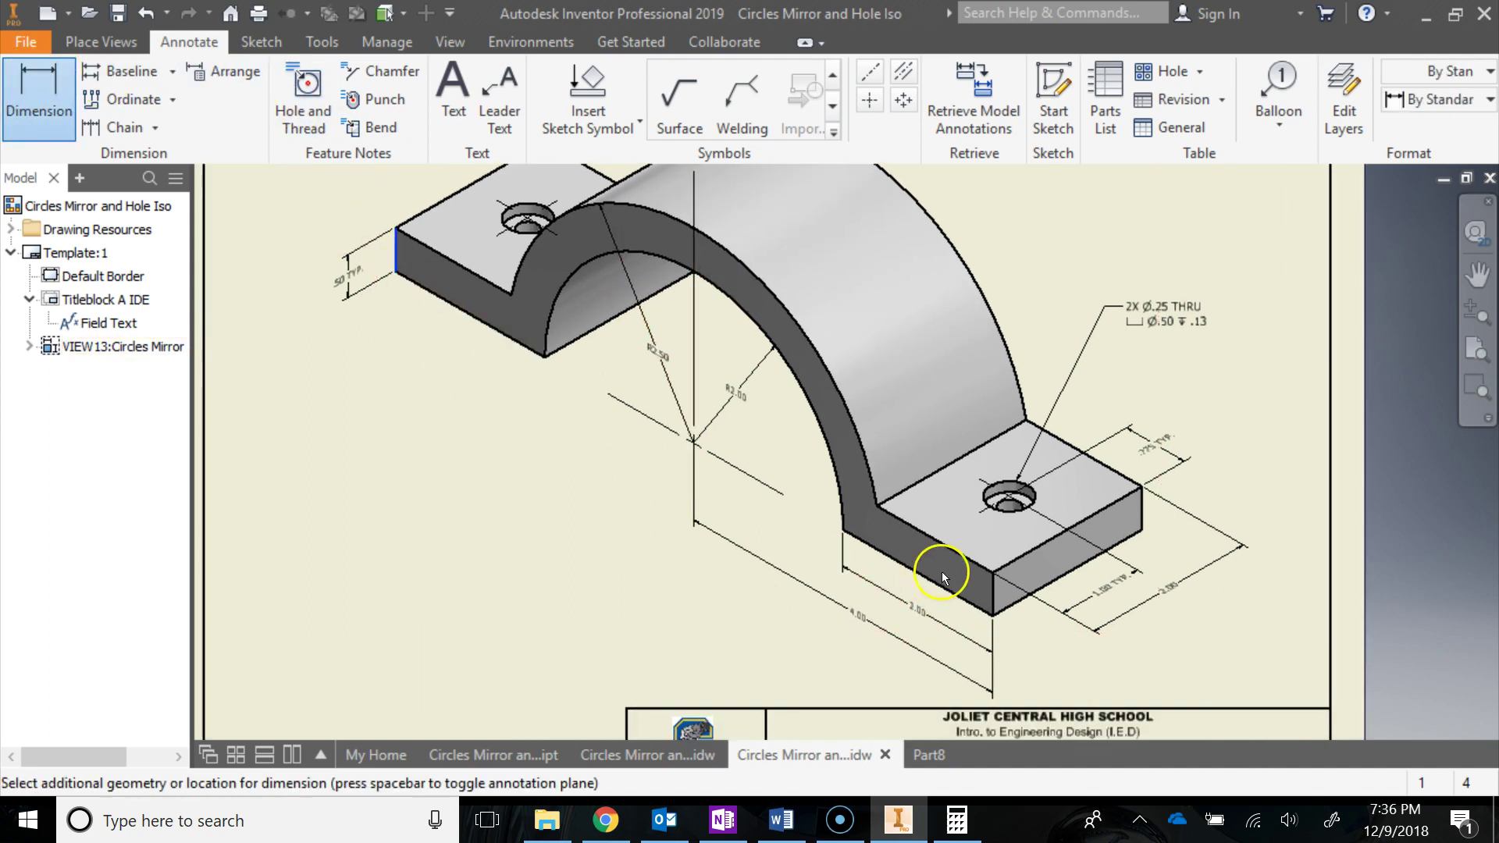
pyautogui.click(993, 616)
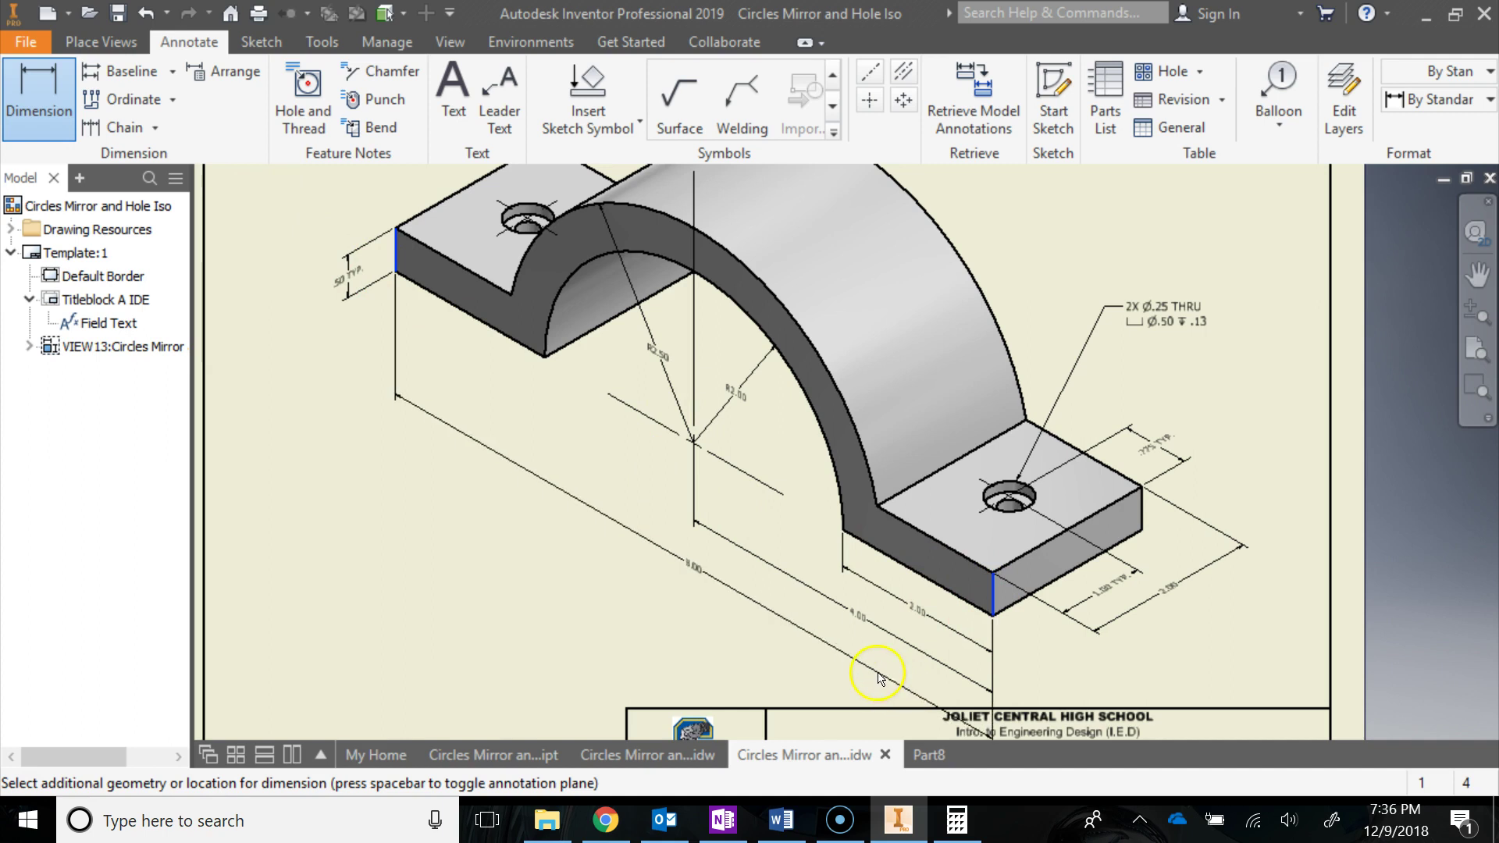
pyautogui.click(862, 643)
pyautogui.click(726, 610)
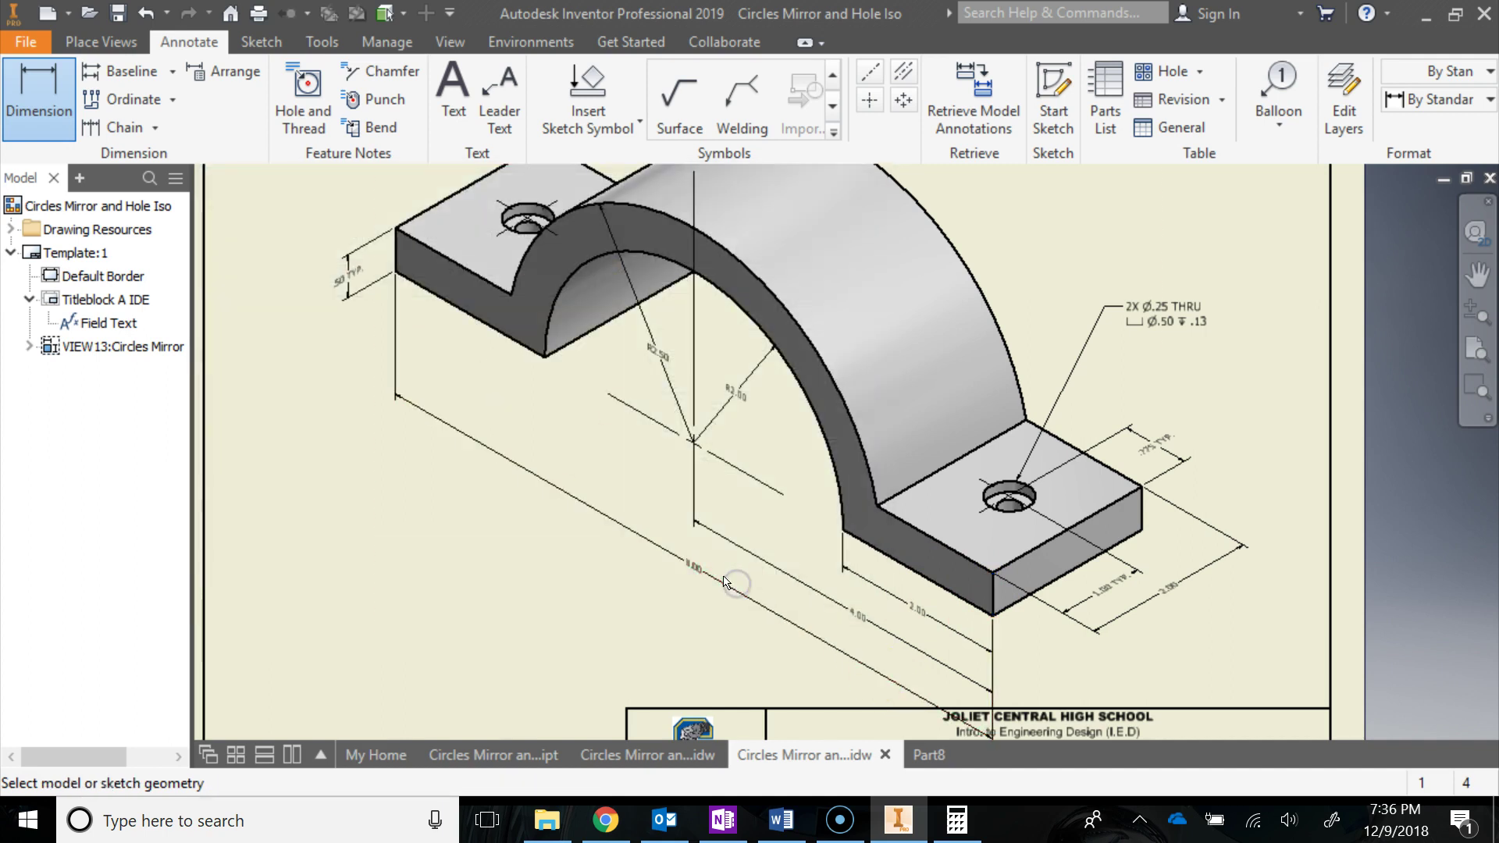
pyautogui.press('Escape')
# Append "TYP." to the text of the tab's length dimension.
pyautogui.moveTo(600, 593); pyautogui.dragTo(521, 524, button='middle')
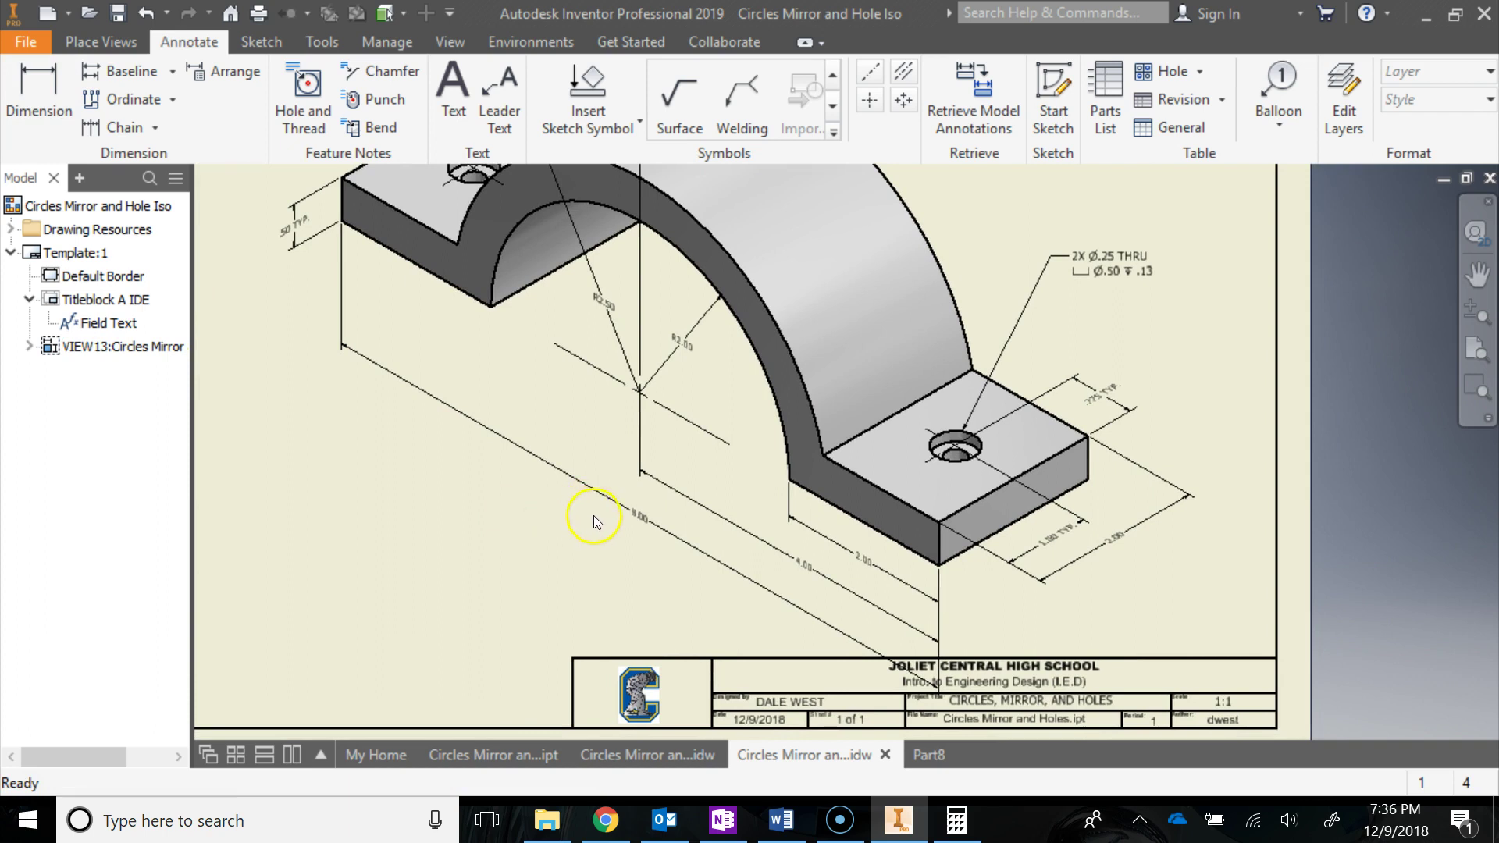
pyautogui.moveTo(855, 522); pyautogui.dragTo(845, 486, button='middle')
pyautogui.click(857, 528)
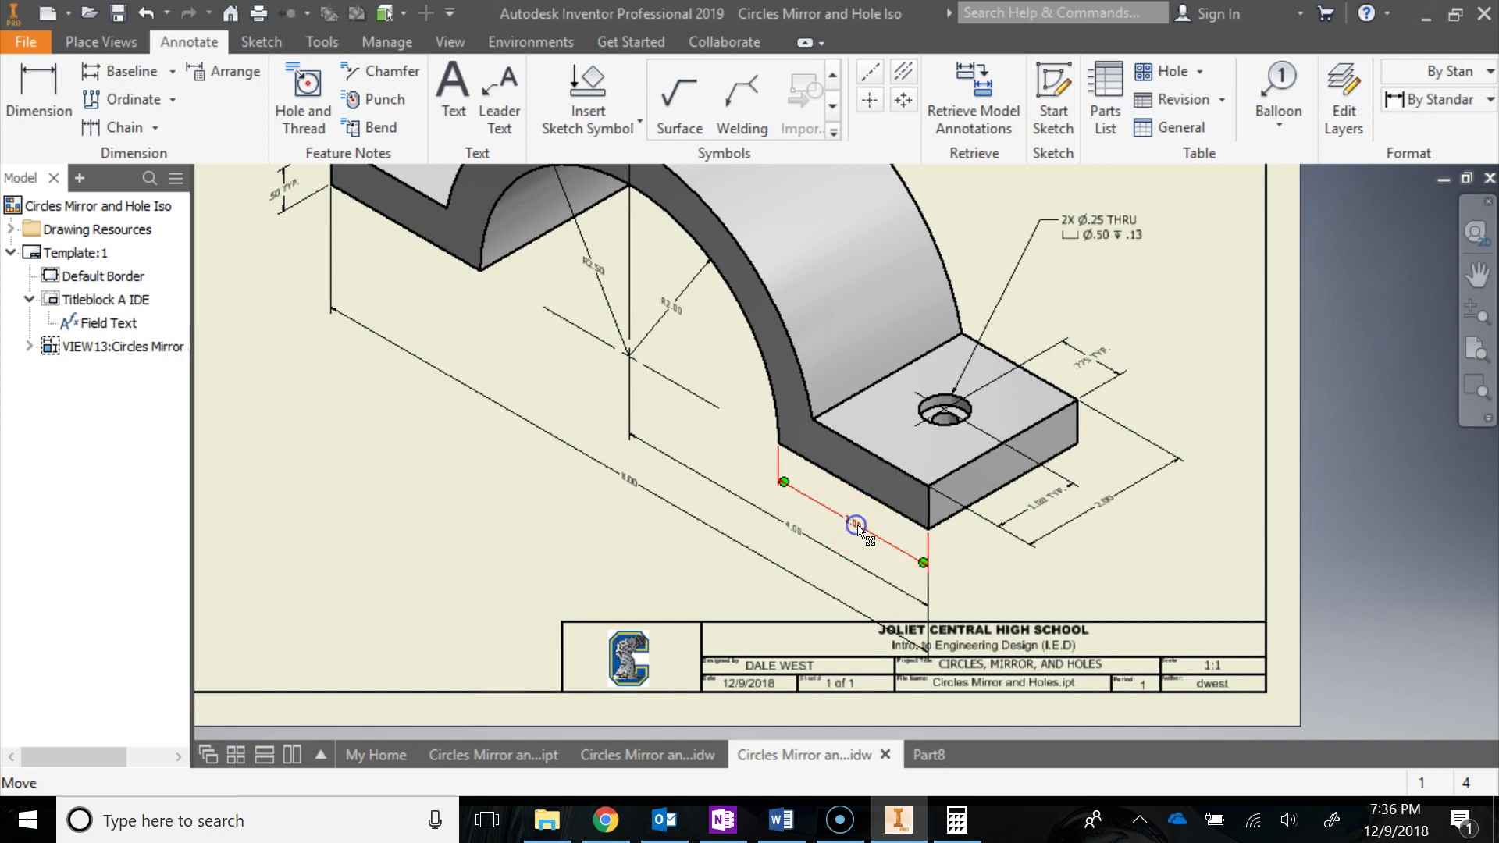
pyautogui.doubleClick(856, 528)
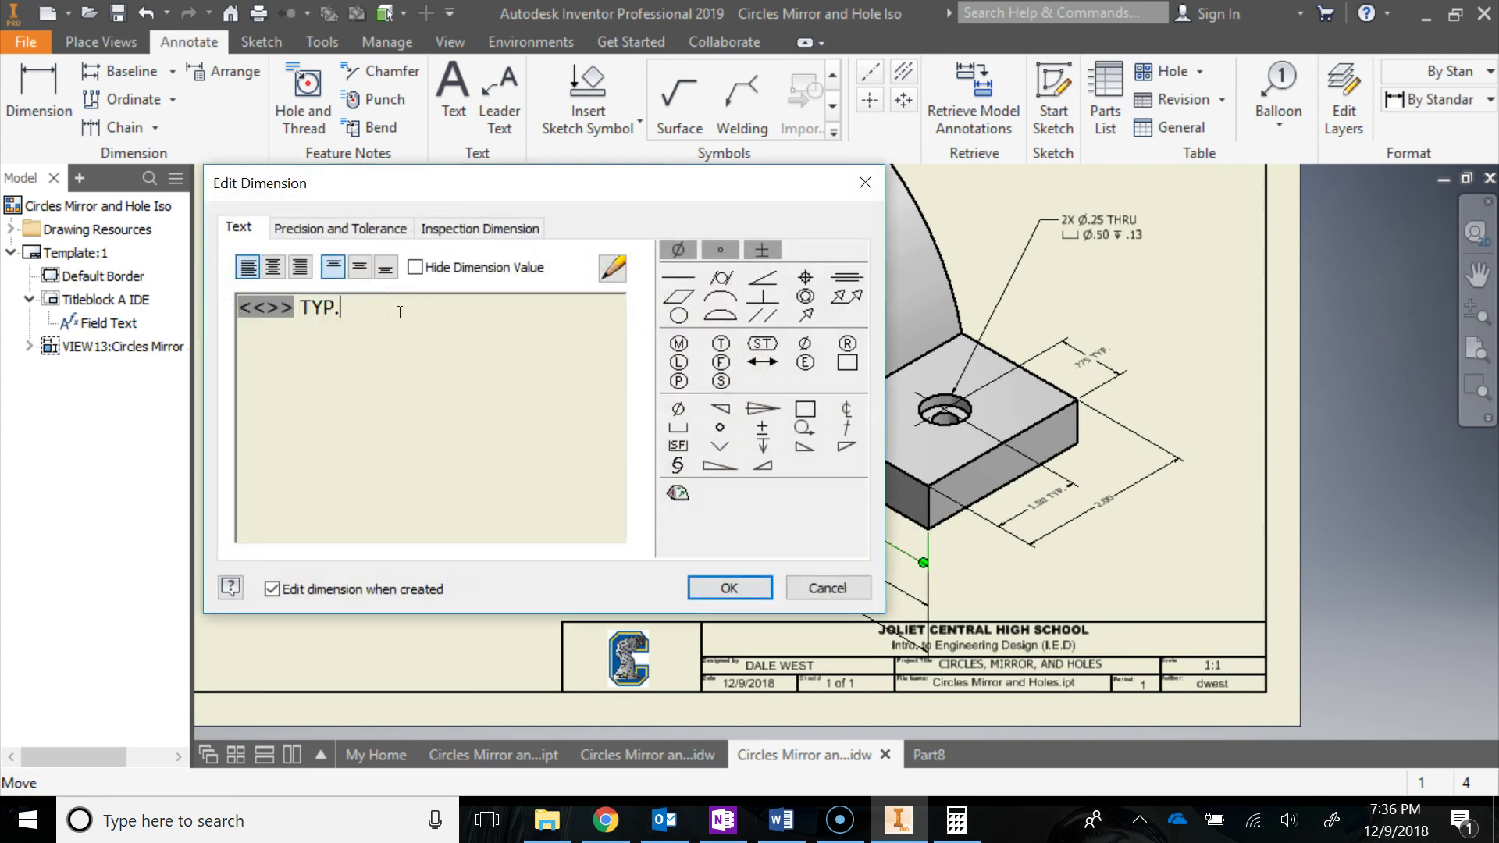
pyautogui.click(729, 587)
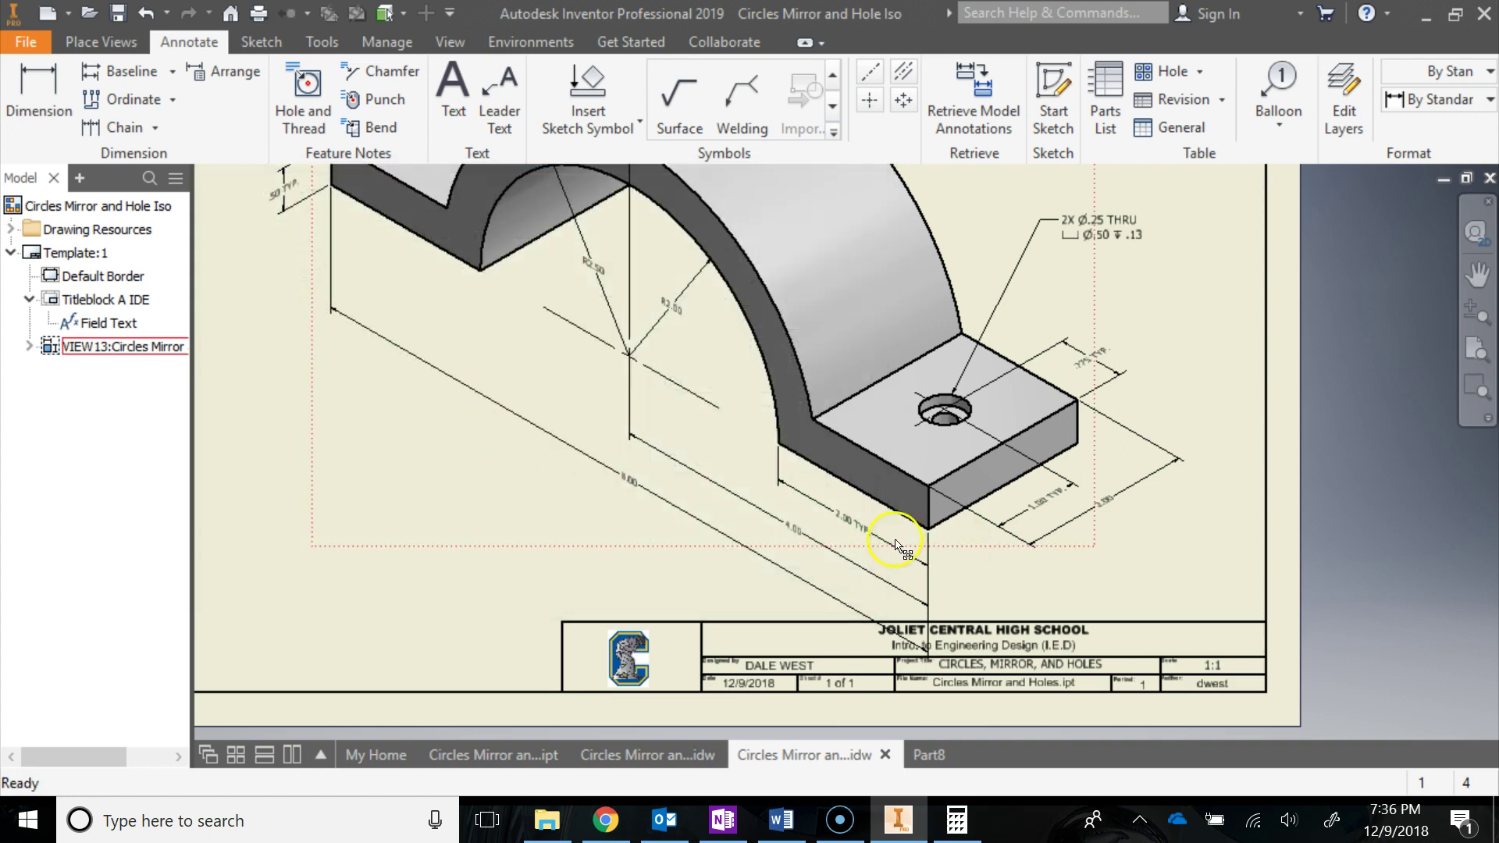
pyautogui.scroll(3, 882, 550)
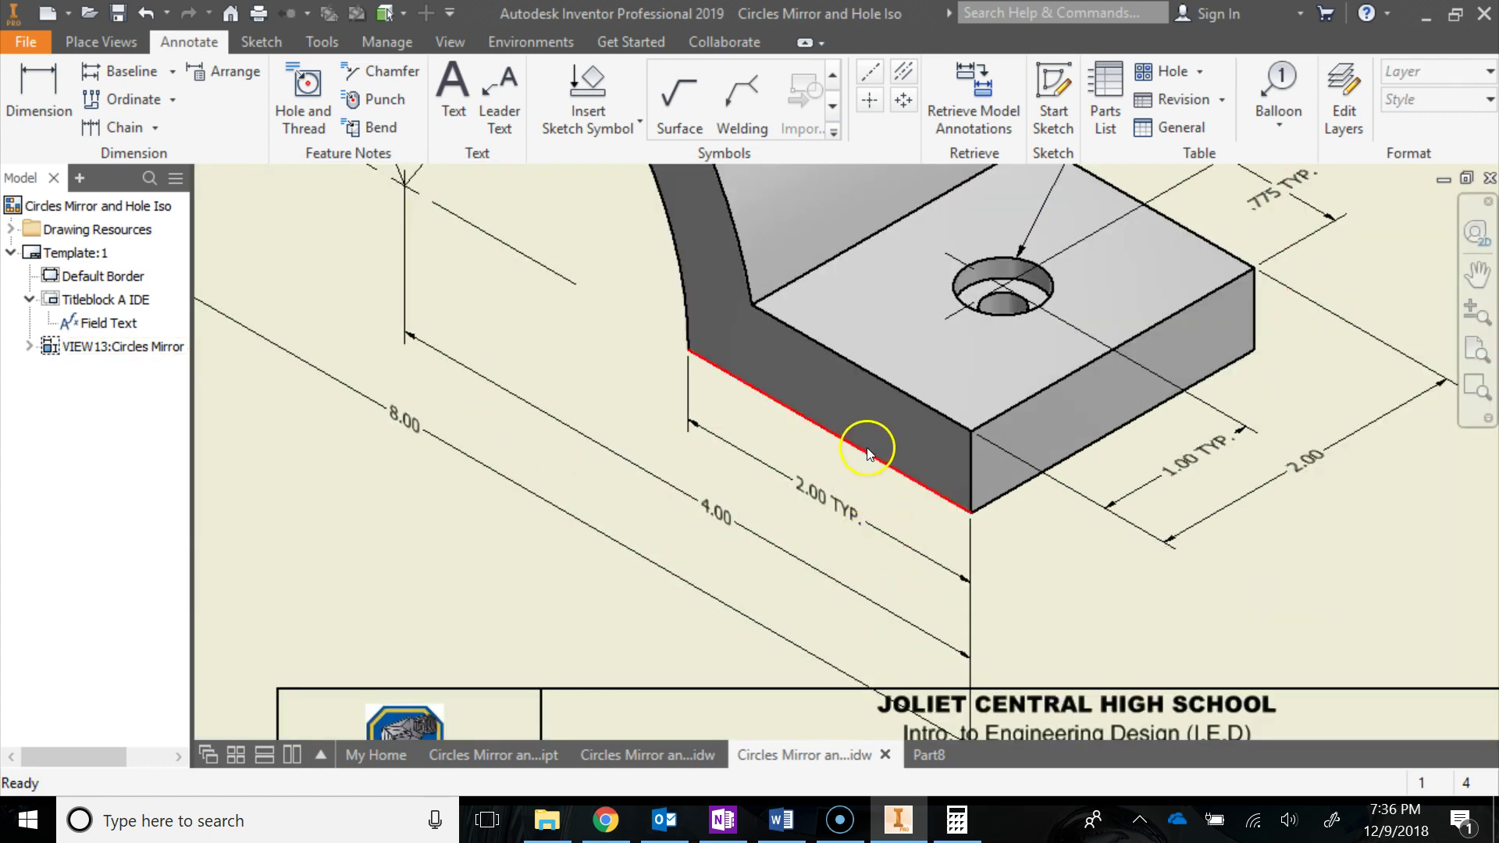
pyautogui.scroll(-3, 867, 448)
pyautogui.scroll(3, 495, 318)
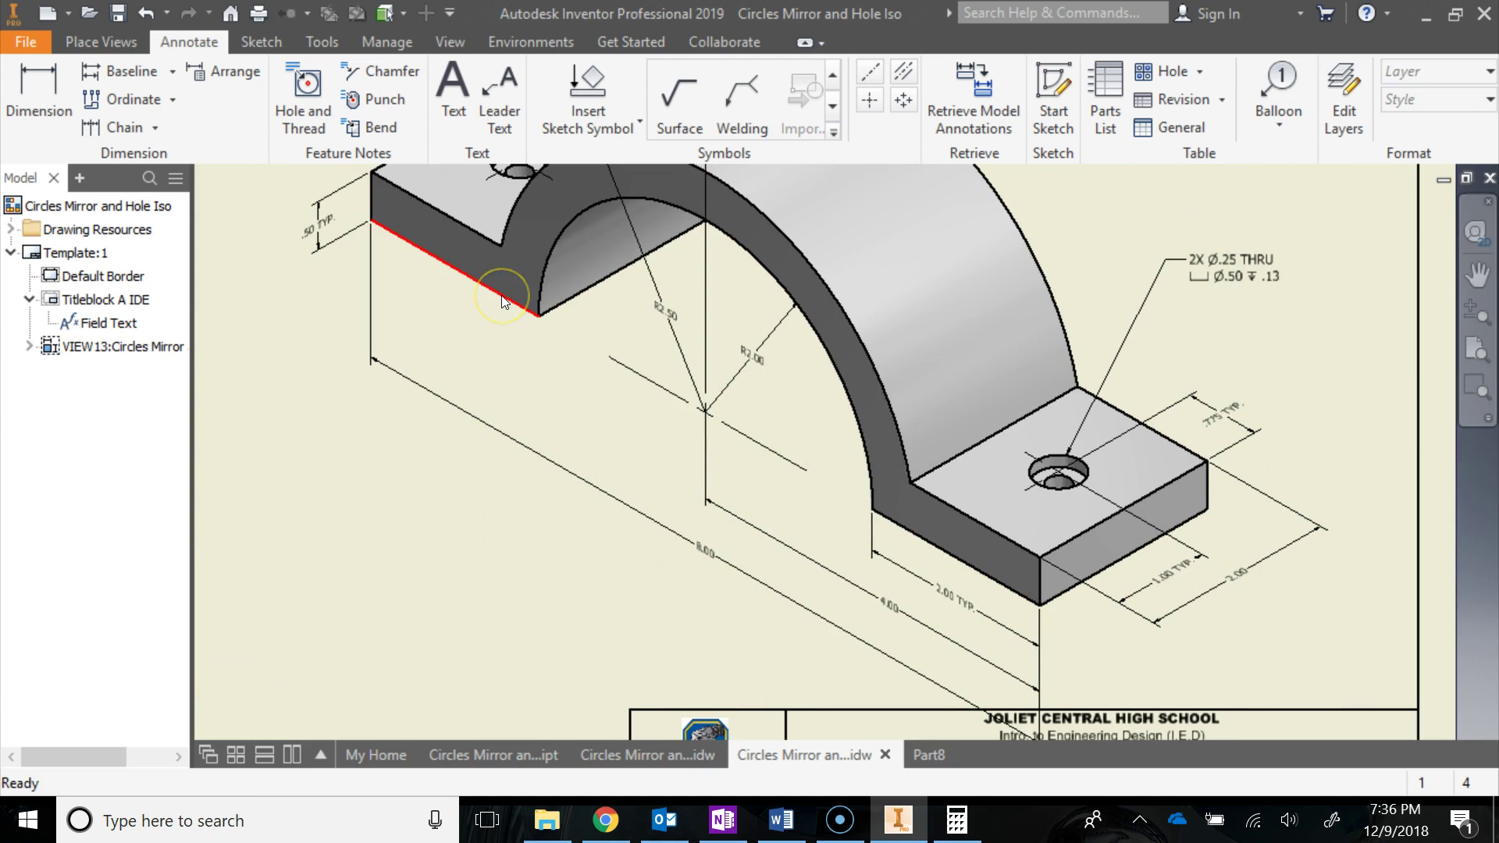
# Examine the tab's typical length dimension and the overall layout of the isometric drawing.
pyautogui.click(968, 608)
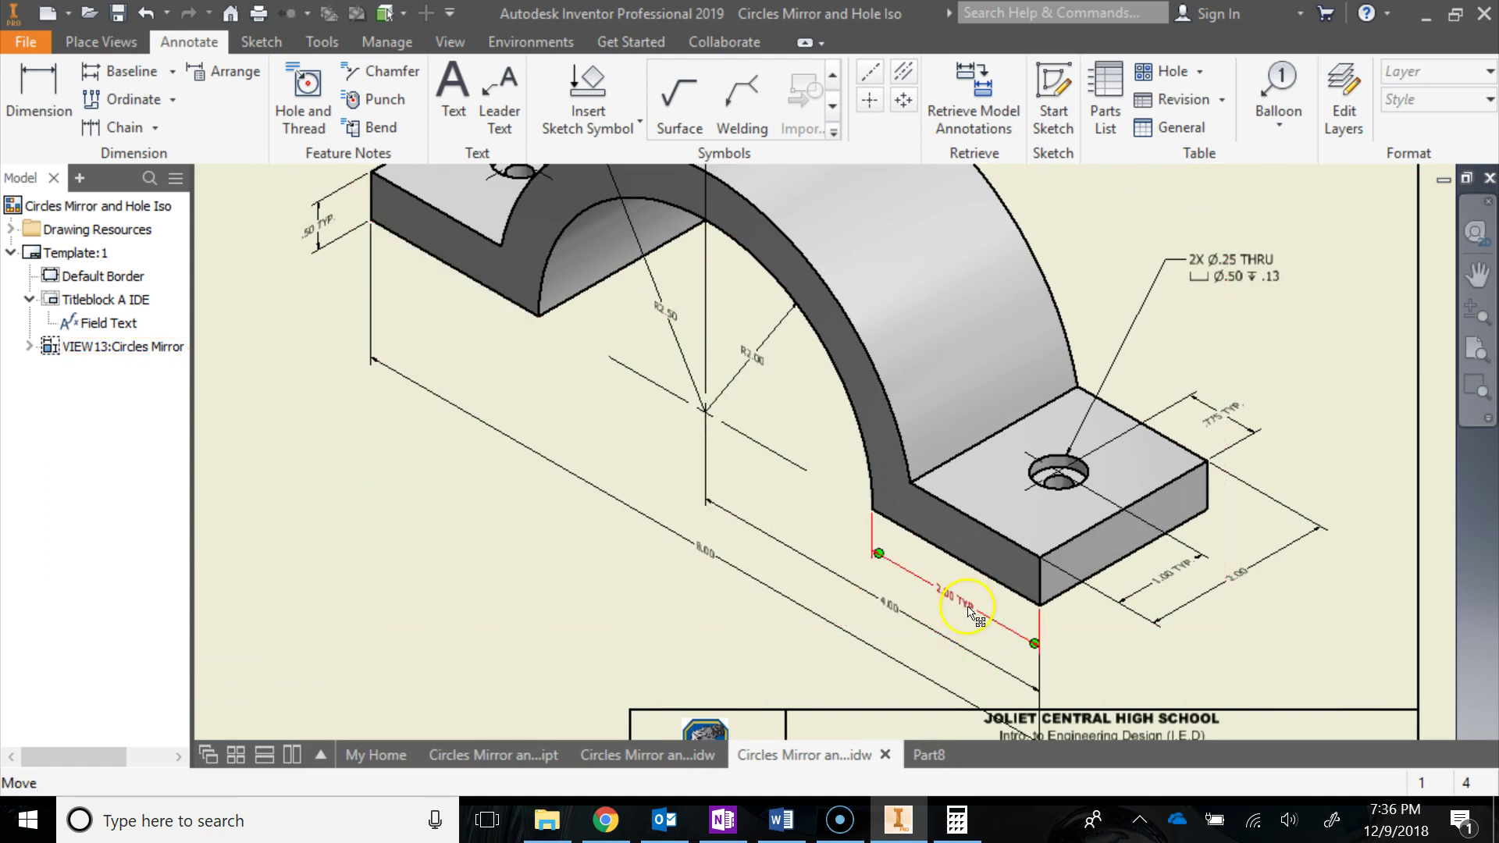
pyautogui.press('F2')
pyautogui.moveTo(975, 617)
pyautogui.mouseDown()
pyautogui.moveTo(799, 569)
pyautogui.moveTo(699, 612)
pyautogui.moveTo(704, 663)
pyautogui.moveTo(726, 683)
pyautogui.moveTo(763, 573)
pyautogui.mouseUp()
pyautogui.click(826, 489)
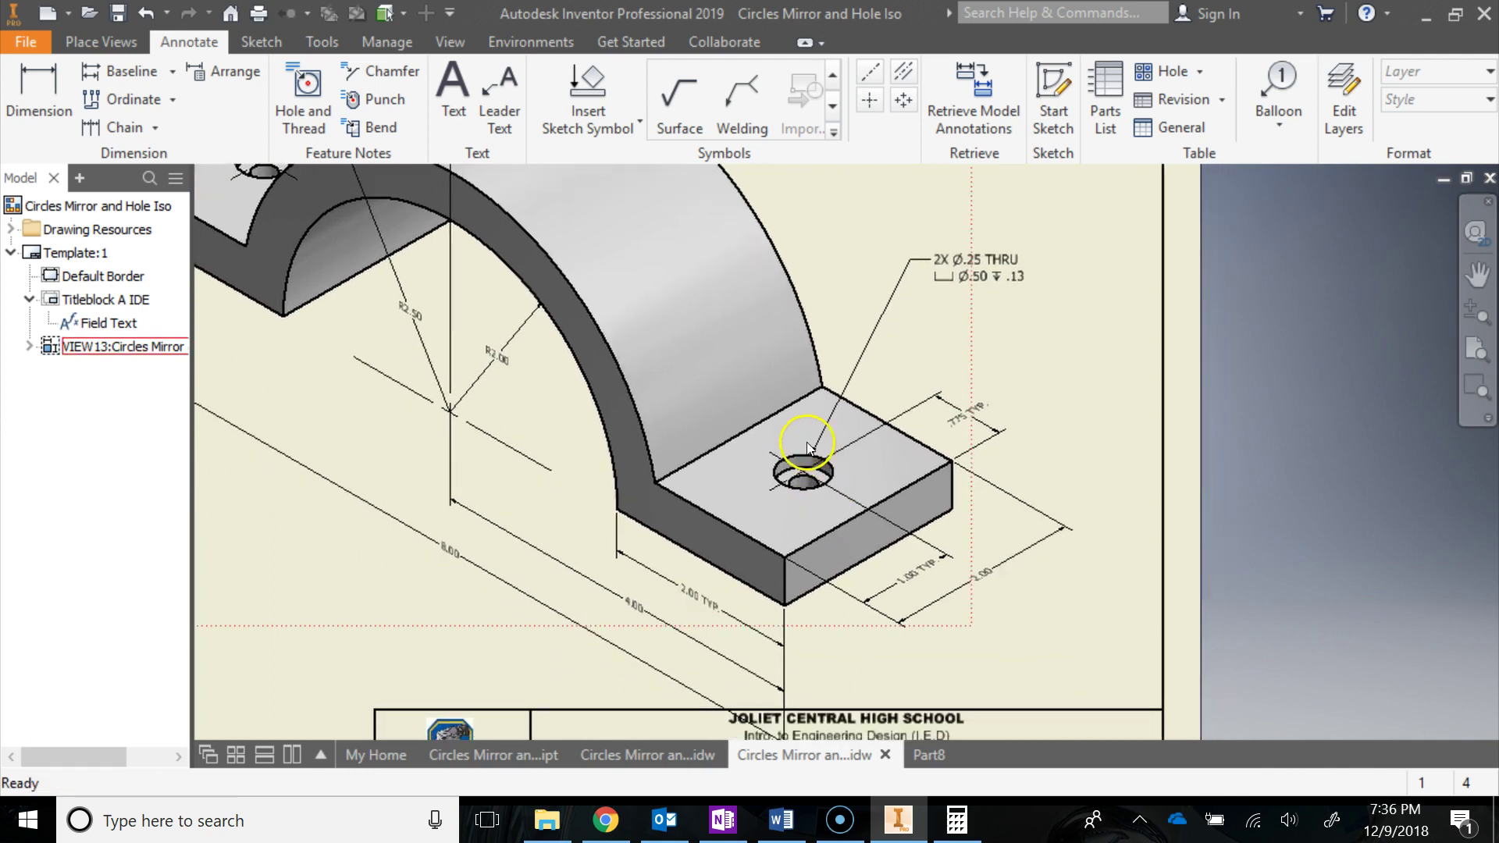
pyautogui.press('Escape')
pyautogui.scroll(3, 936, 267)
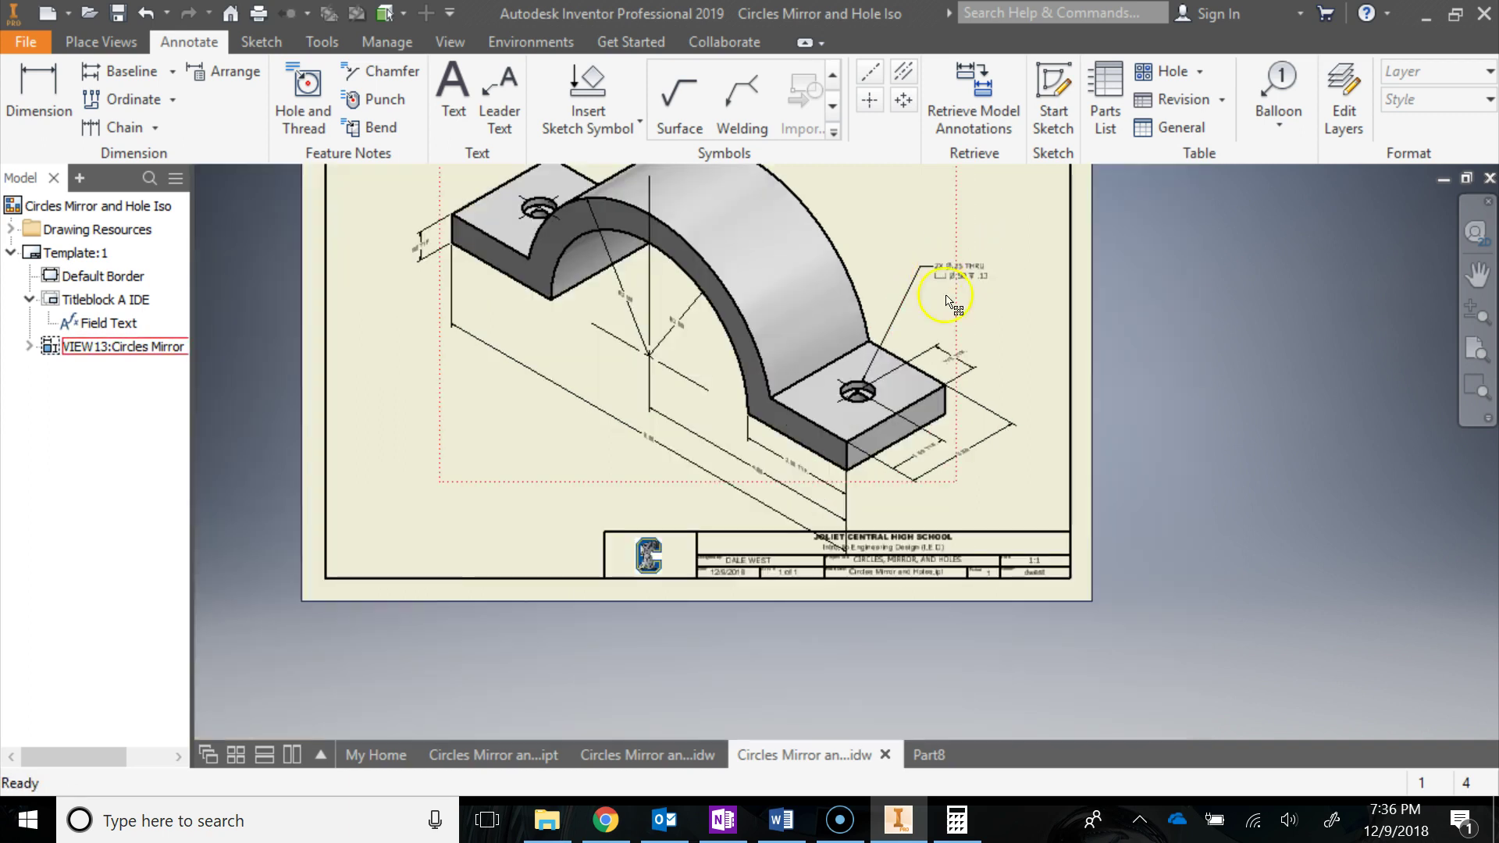
pyautogui.click(908, 429)
pyautogui.press('Escape')
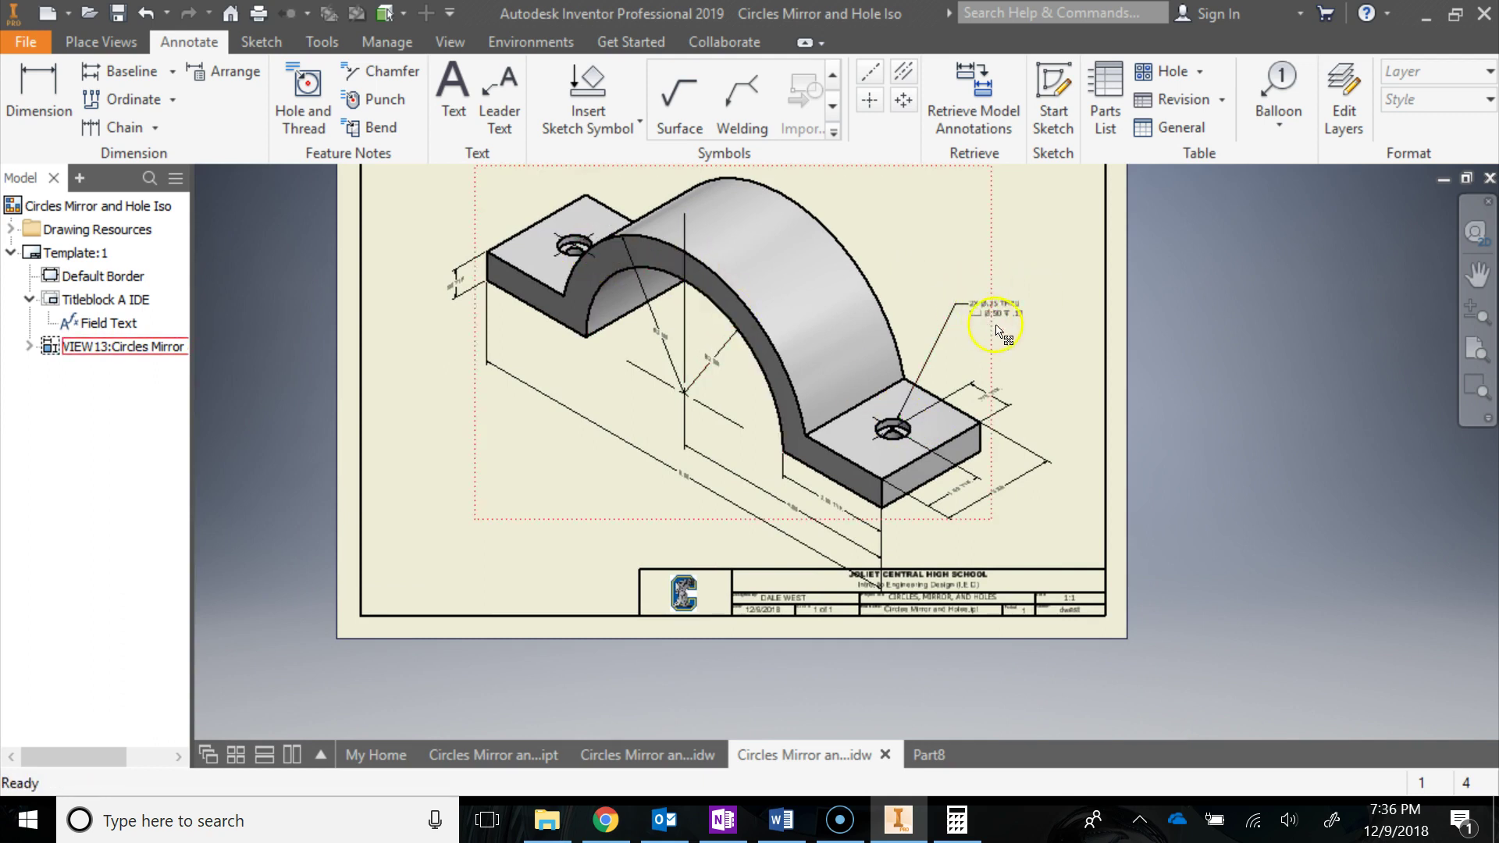
pyautogui.scroll(3, 995, 320)
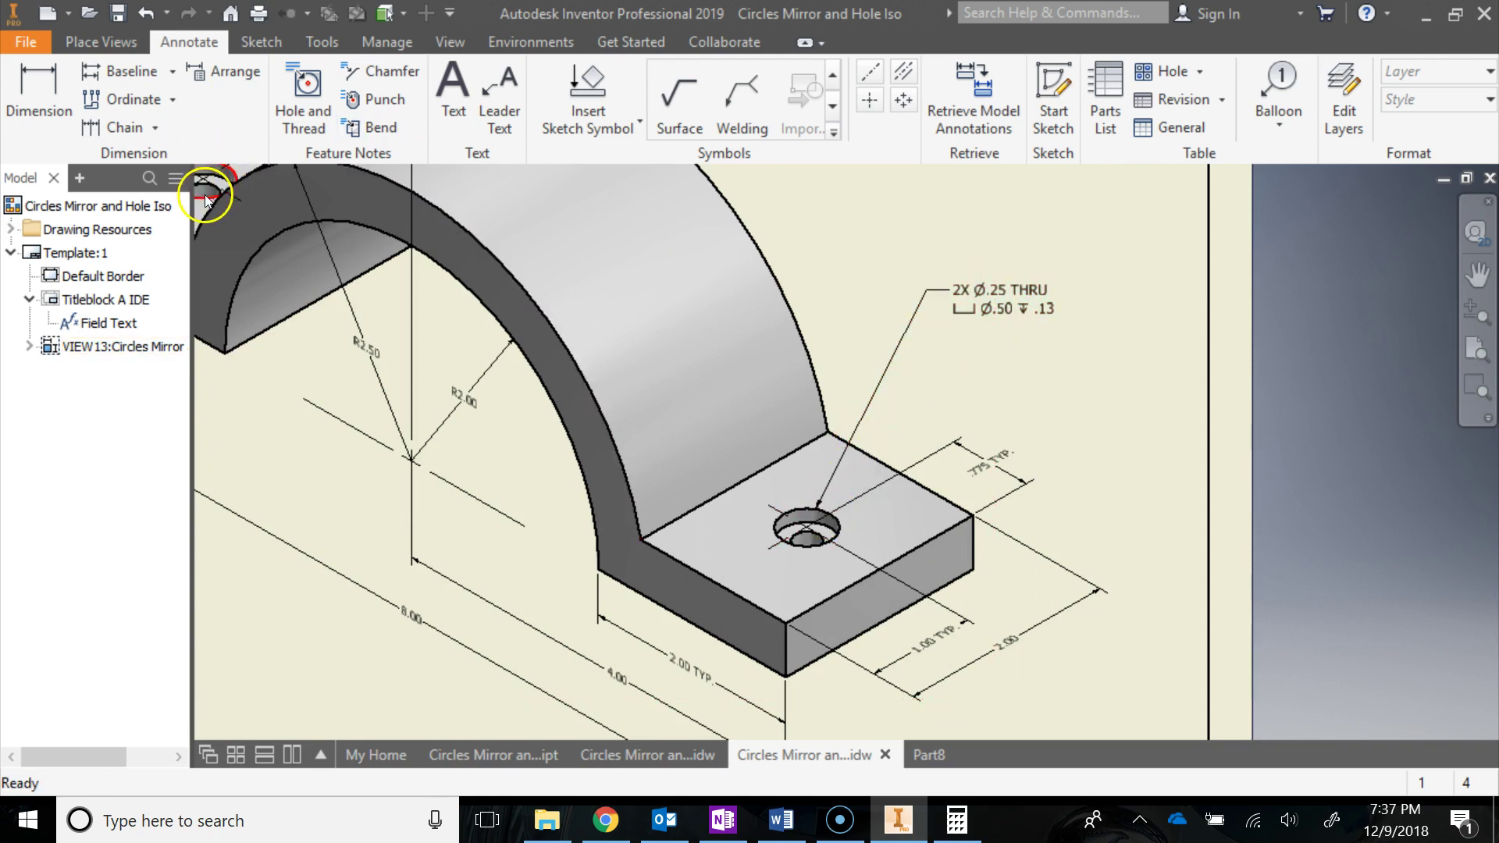
# Examine the hole callout and the tab's through hole and counterbore for their diameters and counterbore depth.
pyautogui.click(965, 286)
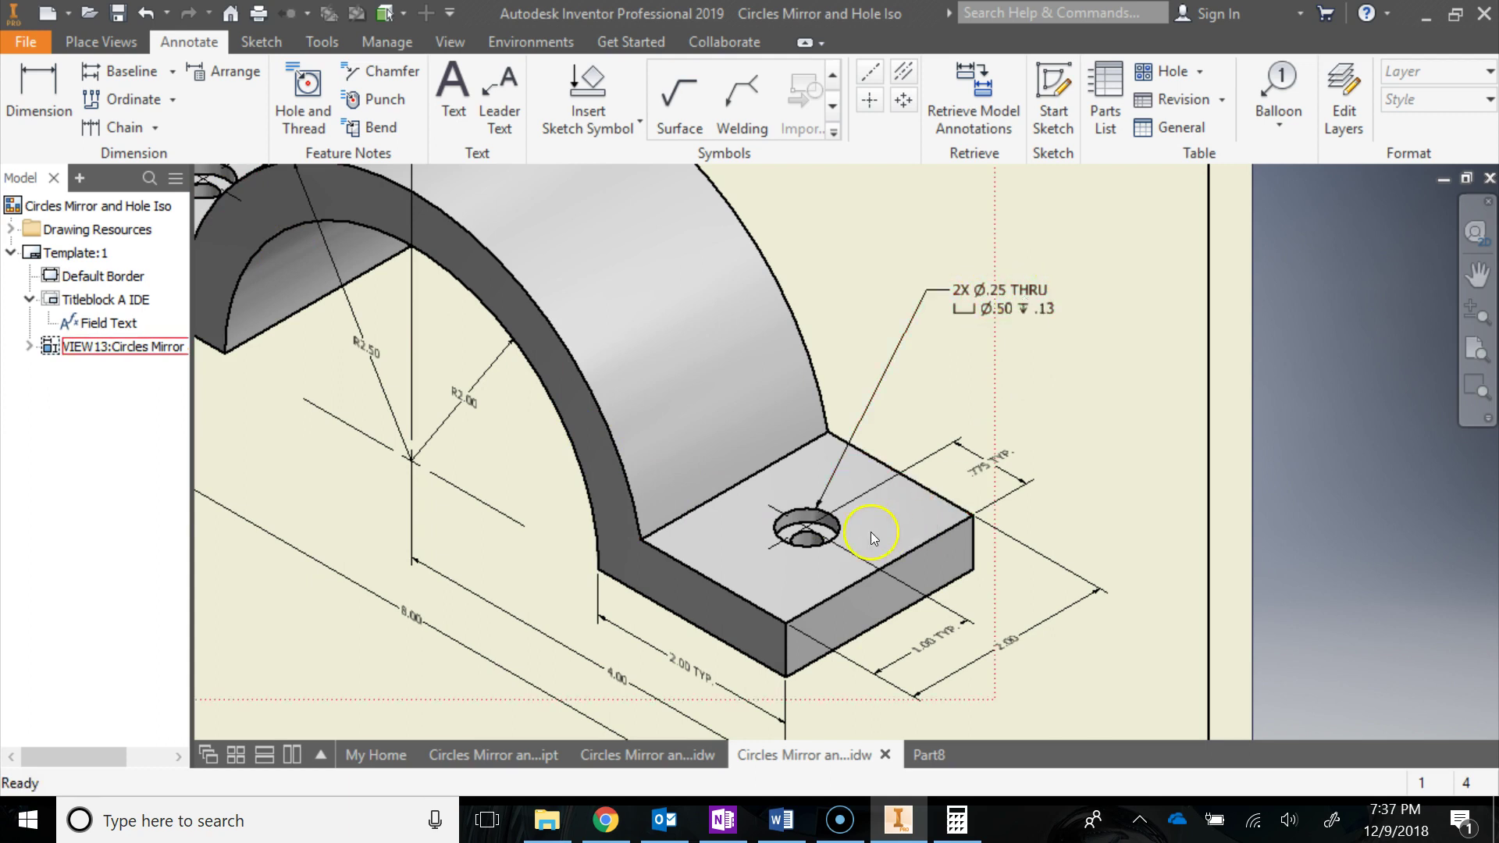
pyautogui.scroll(5, 807, 538)
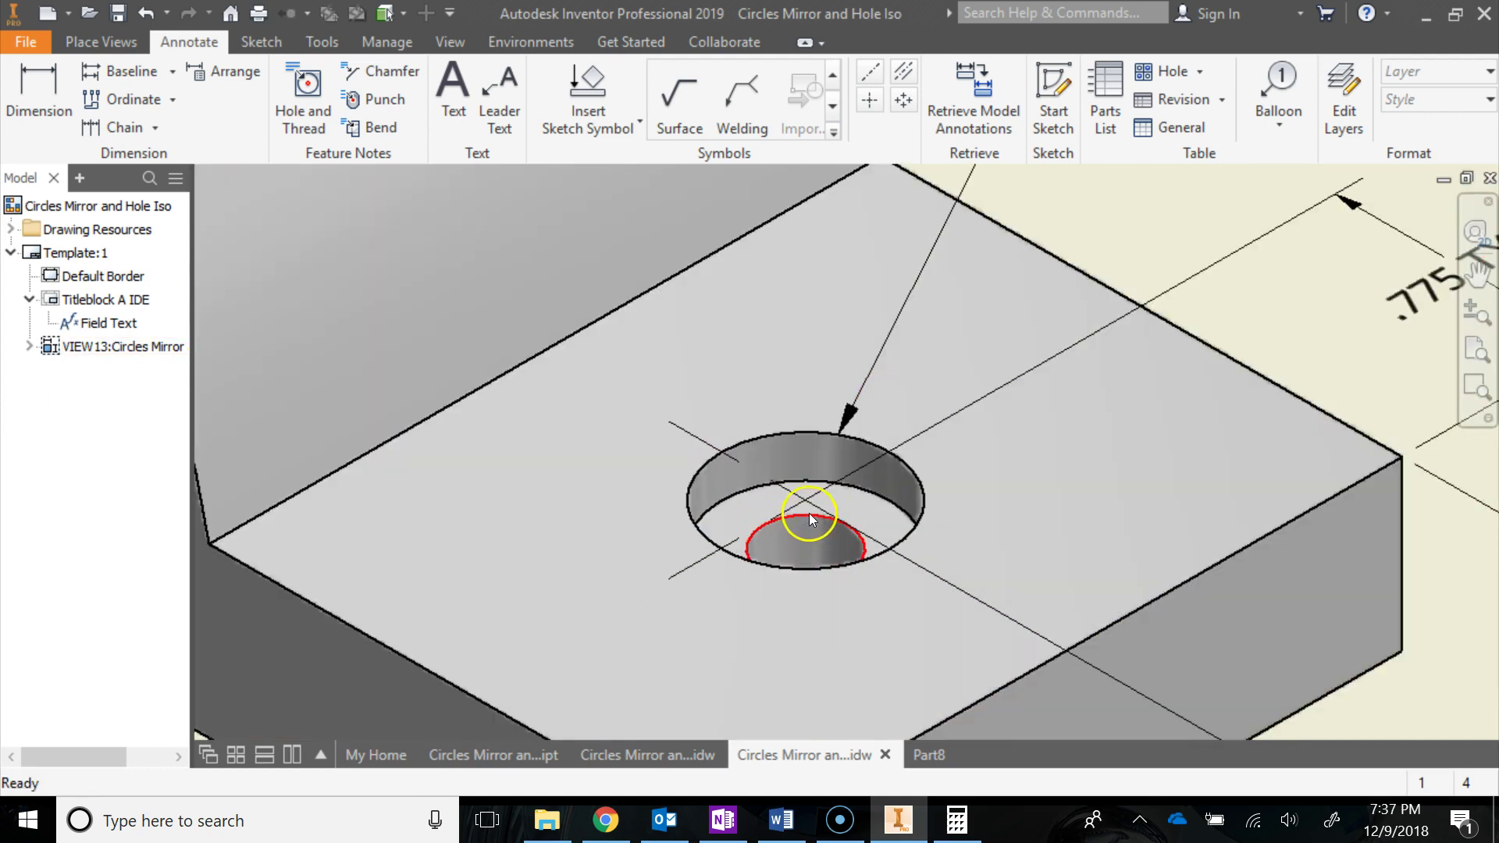
pyautogui.click(807, 545)
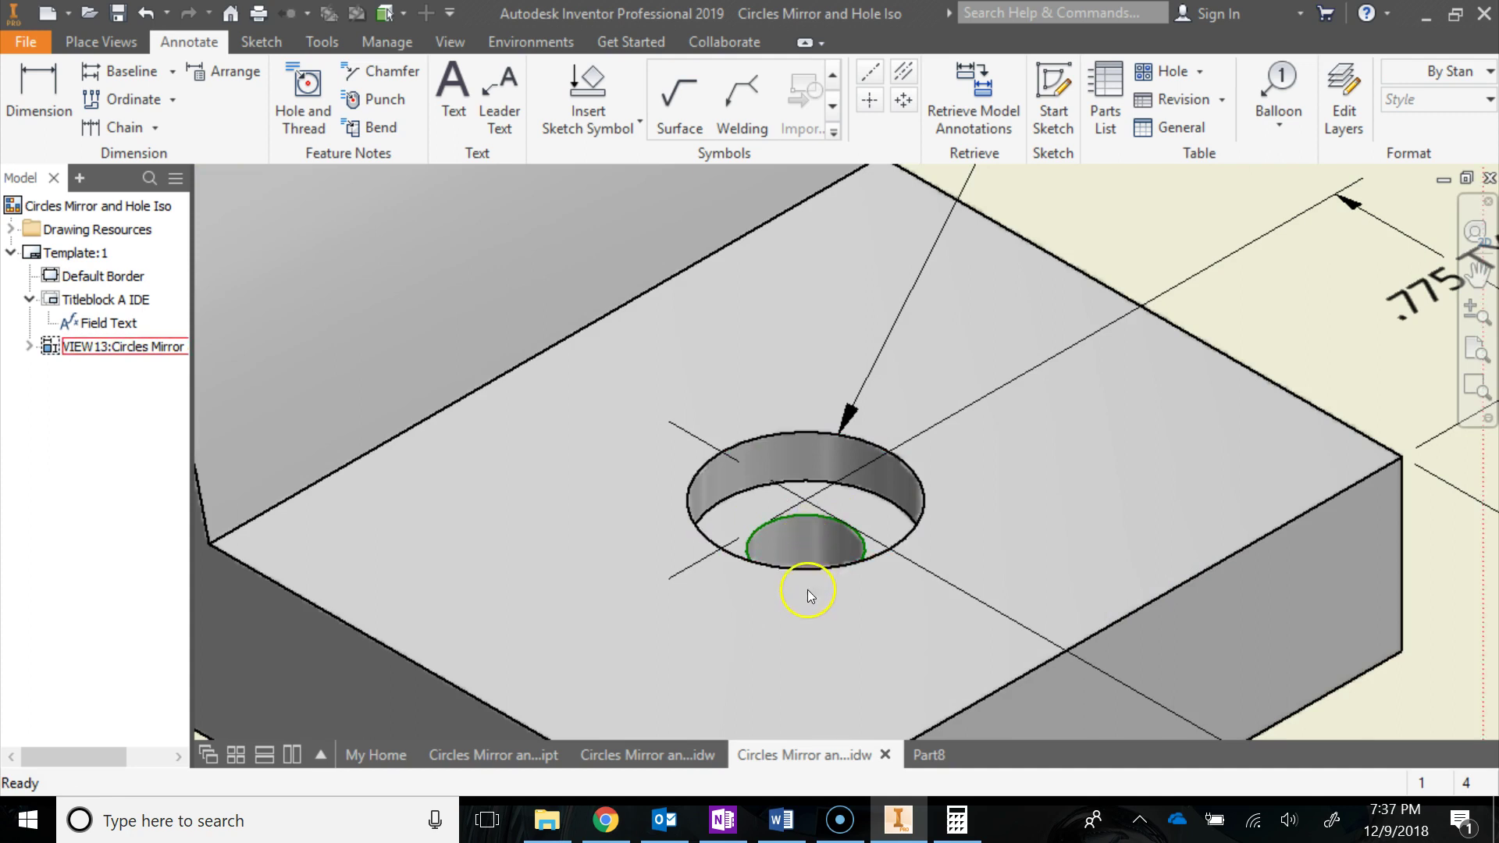
pyautogui.scroll(-5, 812, 598)
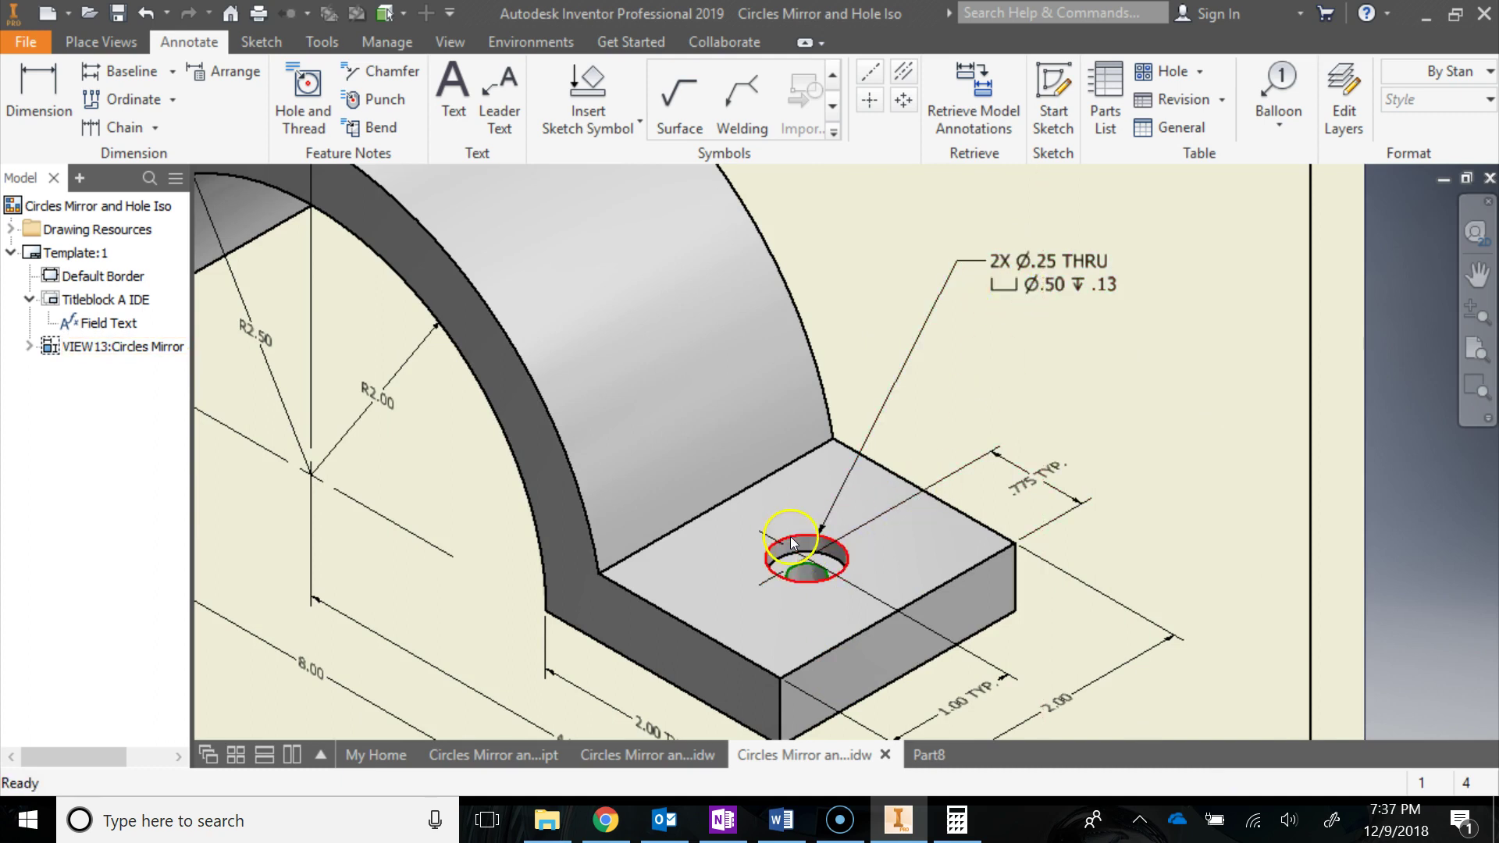
pyautogui.scroll(3, 793, 544)
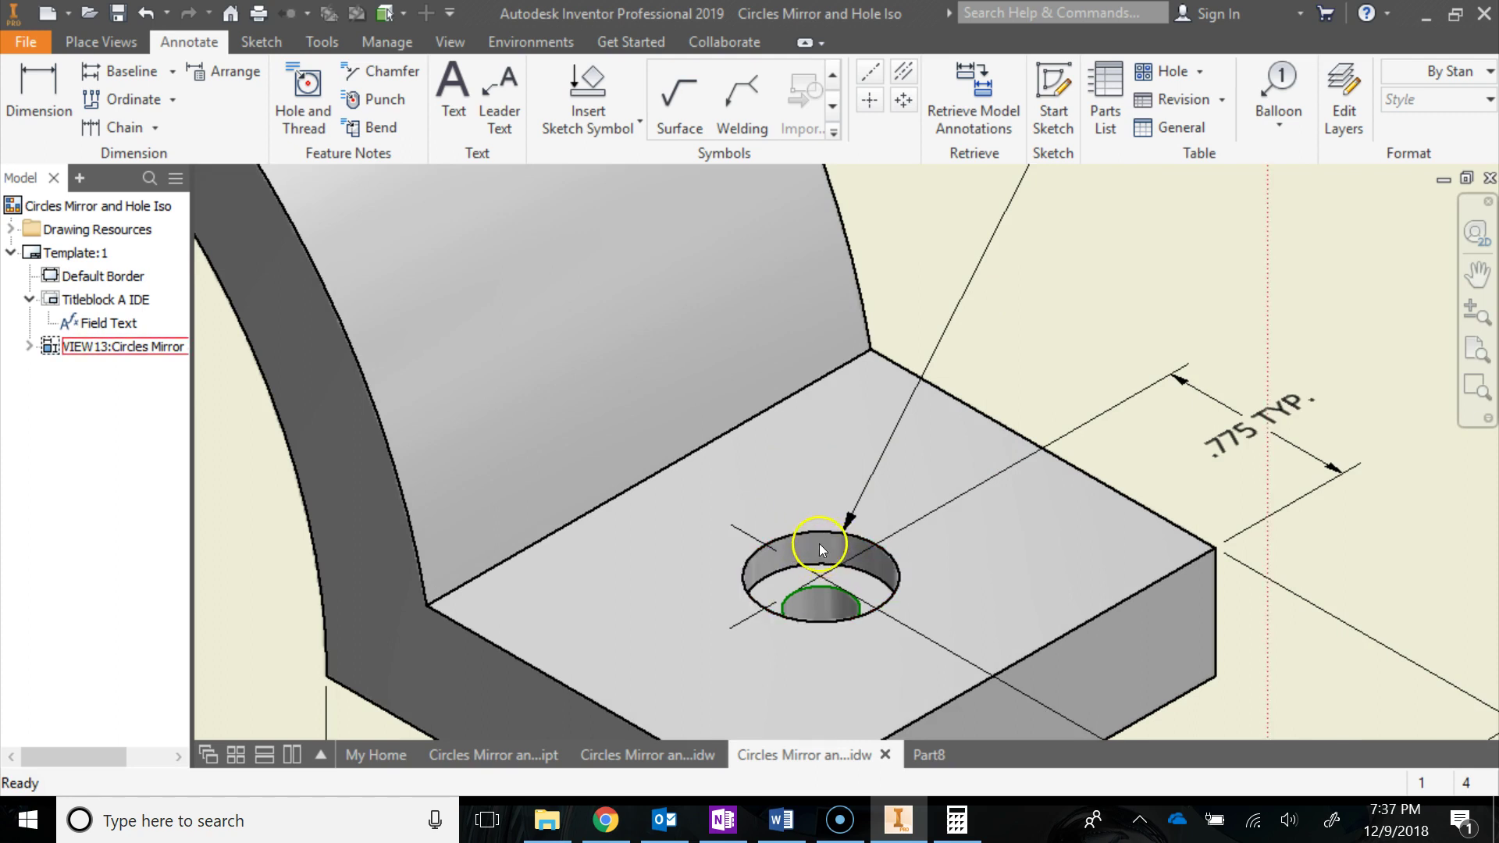
pyautogui.scroll(-3, 825, 542)
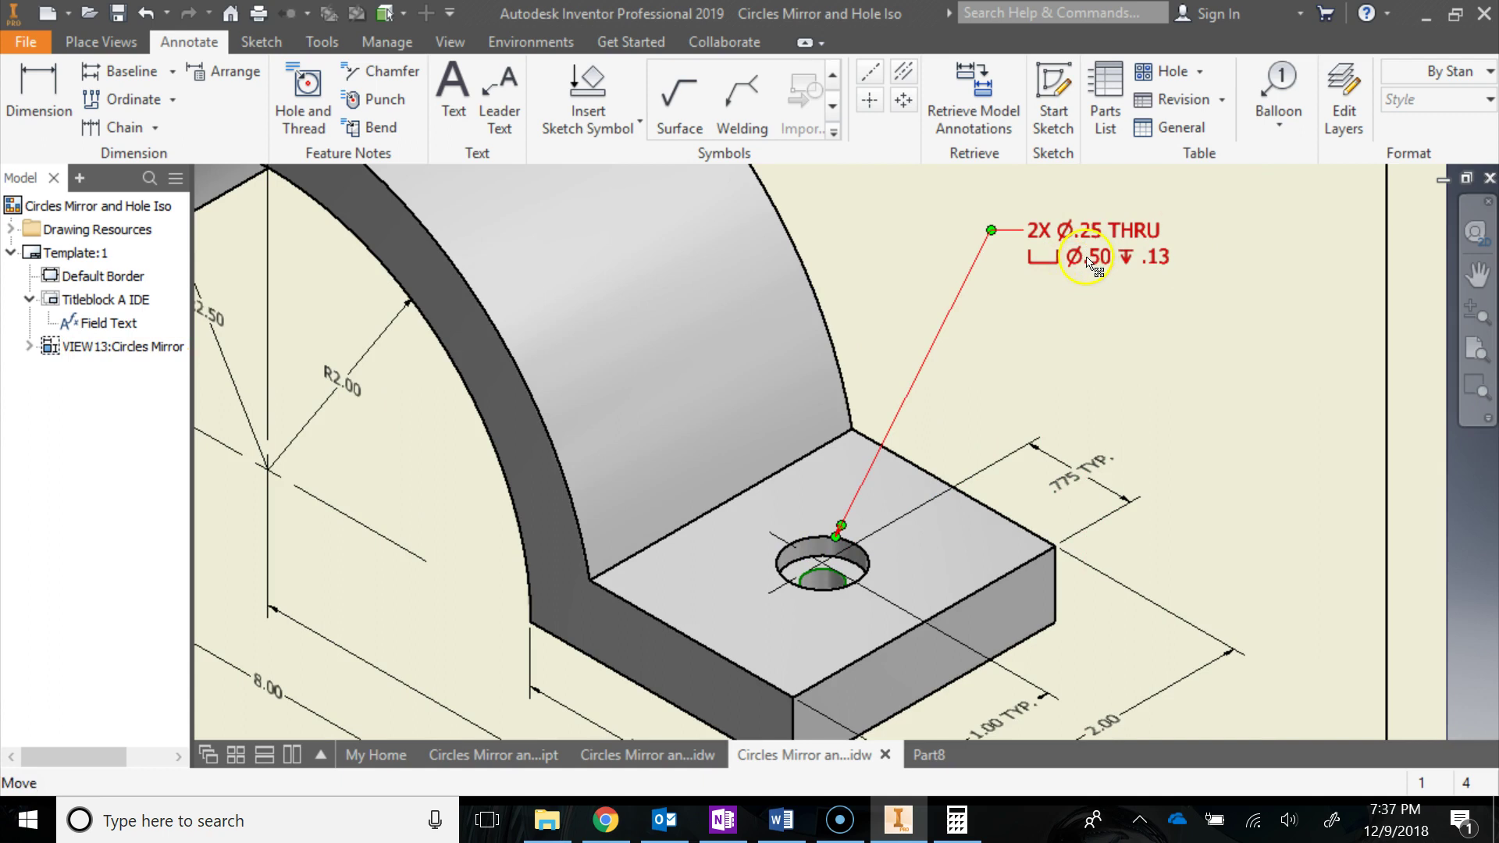
pyautogui.click(830, 546)
pyautogui.click(827, 550)
pyautogui.scroll(-3, 1164, 428)
pyautogui.moveTo(1161, 409)
pyautogui.mouseDown(button='middle')
pyautogui.moveTo(1232, 378)
pyautogui.moveTo(1259, 396)
pyautogui.moveTo(1174, 306)
pyautogui.moveTo(1155, 495)
pyautogui.mouseUp(button='middle')
pyautogui.scroll(3, 1204, 443)
# Examine the dimensions locating the hole from the tab's end and side edges, plus the tab's width dimension.
pyautogui.click(1058, 328)
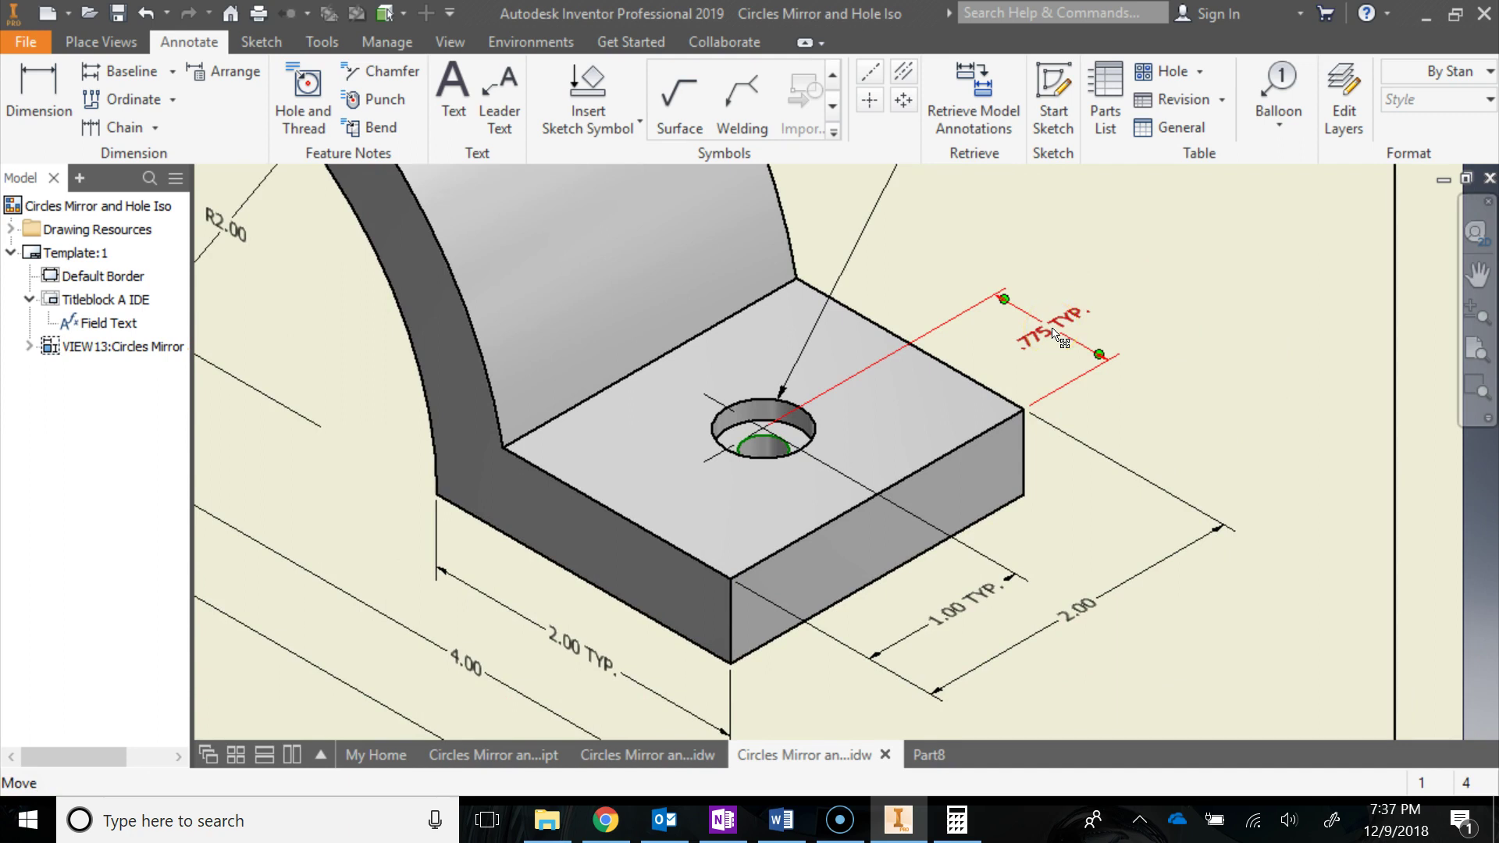
pyautogui.scroll(-4, 1054, 336)
pyautogui.moveTo(1055, 335); pyautogui.dragTo(1042, 406, button='middle')
pyautogui.moveTo(1046, 408); pyautogui.dragTo(1048, 409)
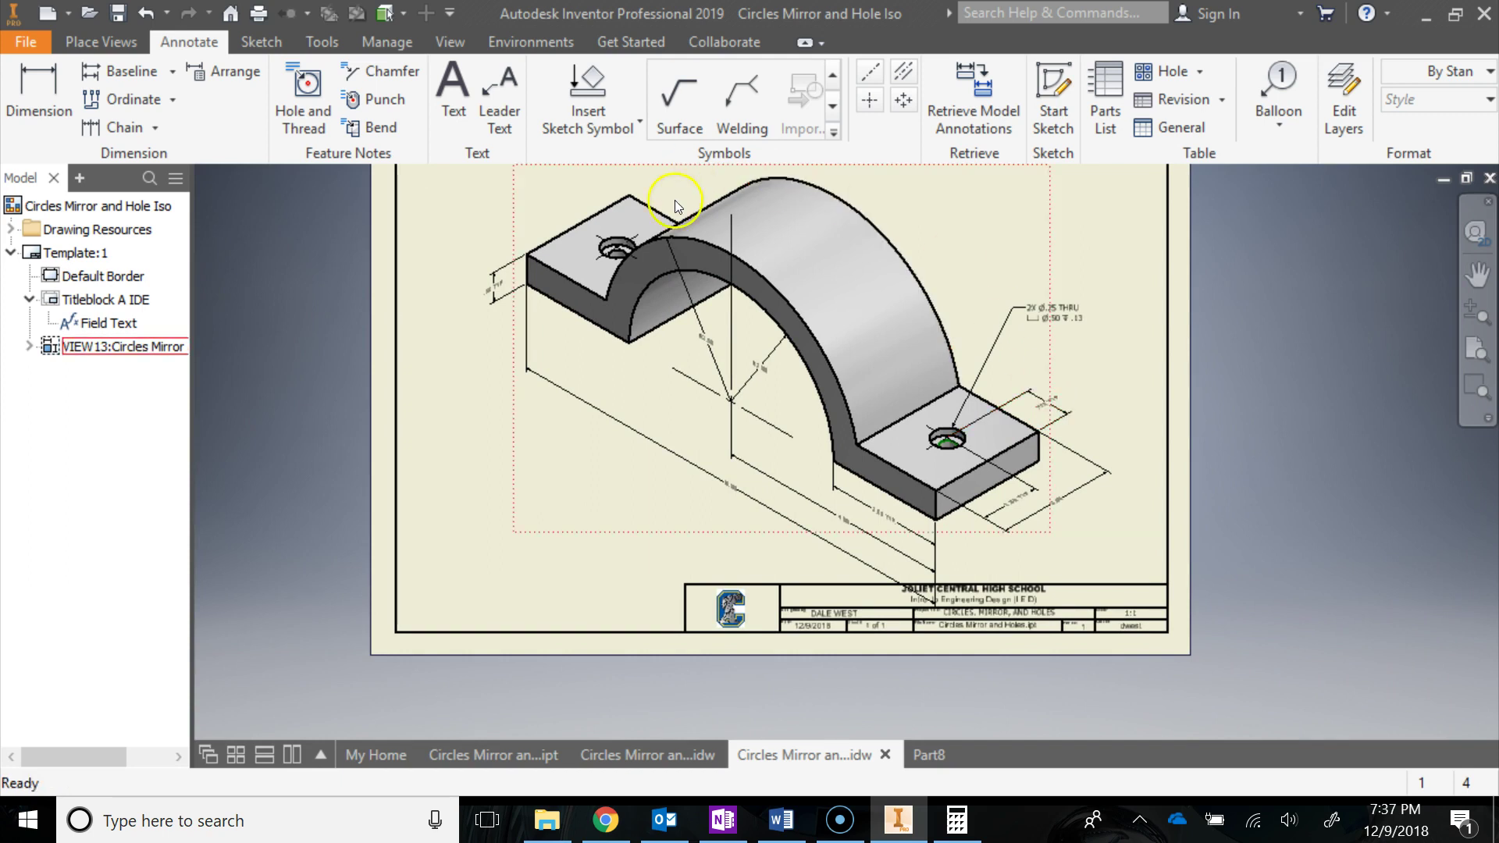
pyautogui.click(1015, 486)
pyautogui.scroll(4, 1081, 512)
pyautogui.moveTo(1075, 500)
pyautogui.mouseDown(button='middle')
pyautogui.moveTo(1064, 619)
pyautogui.moveTo(1082, 595)
pyautogui.mouseUp(button='middle')
pyautogui.click(998, 556)
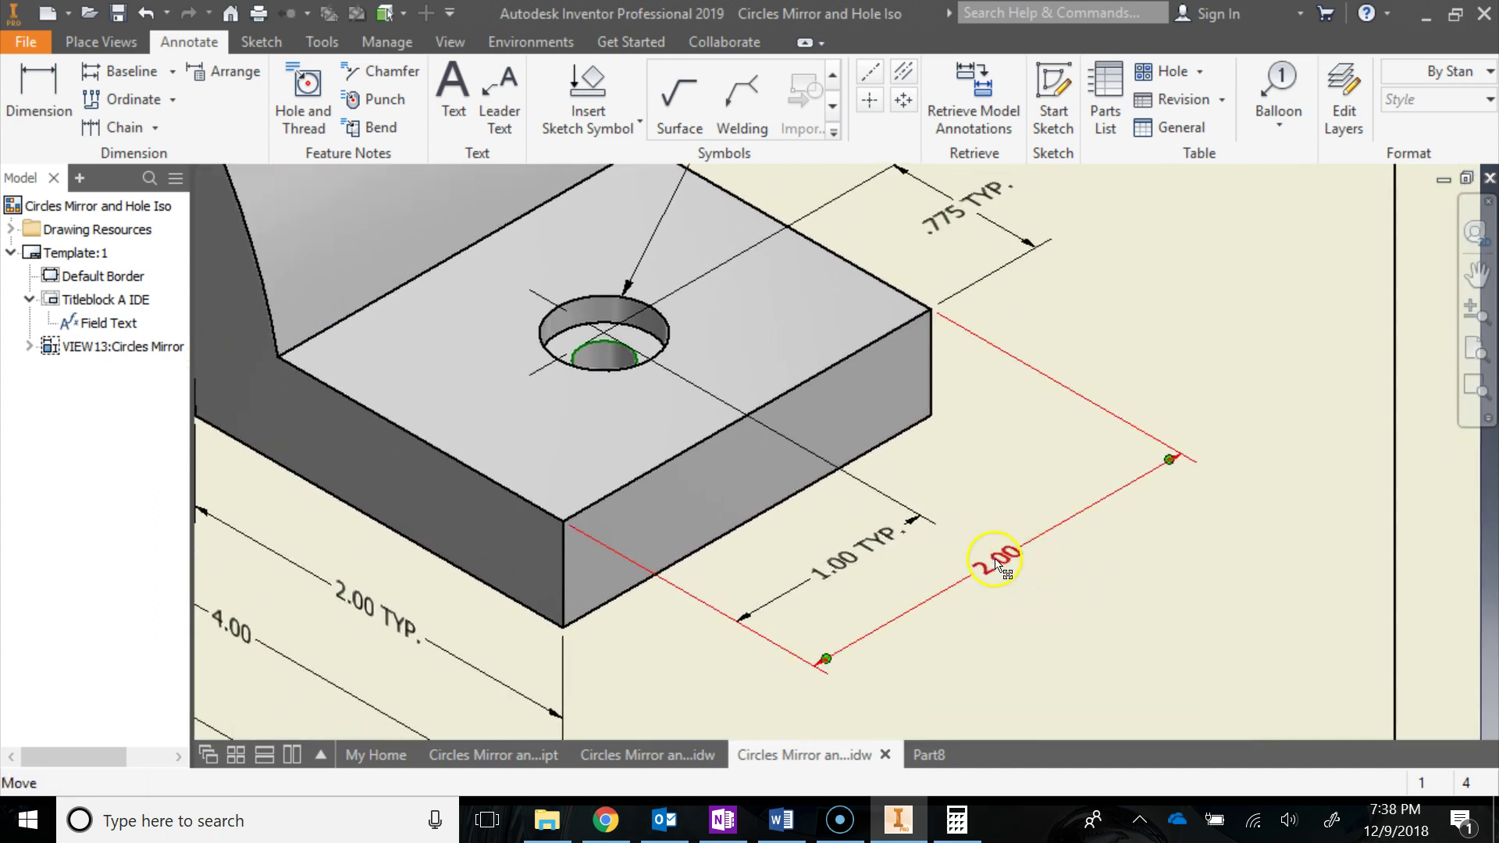
pyautogui.scroll(-5, 1125, 542)
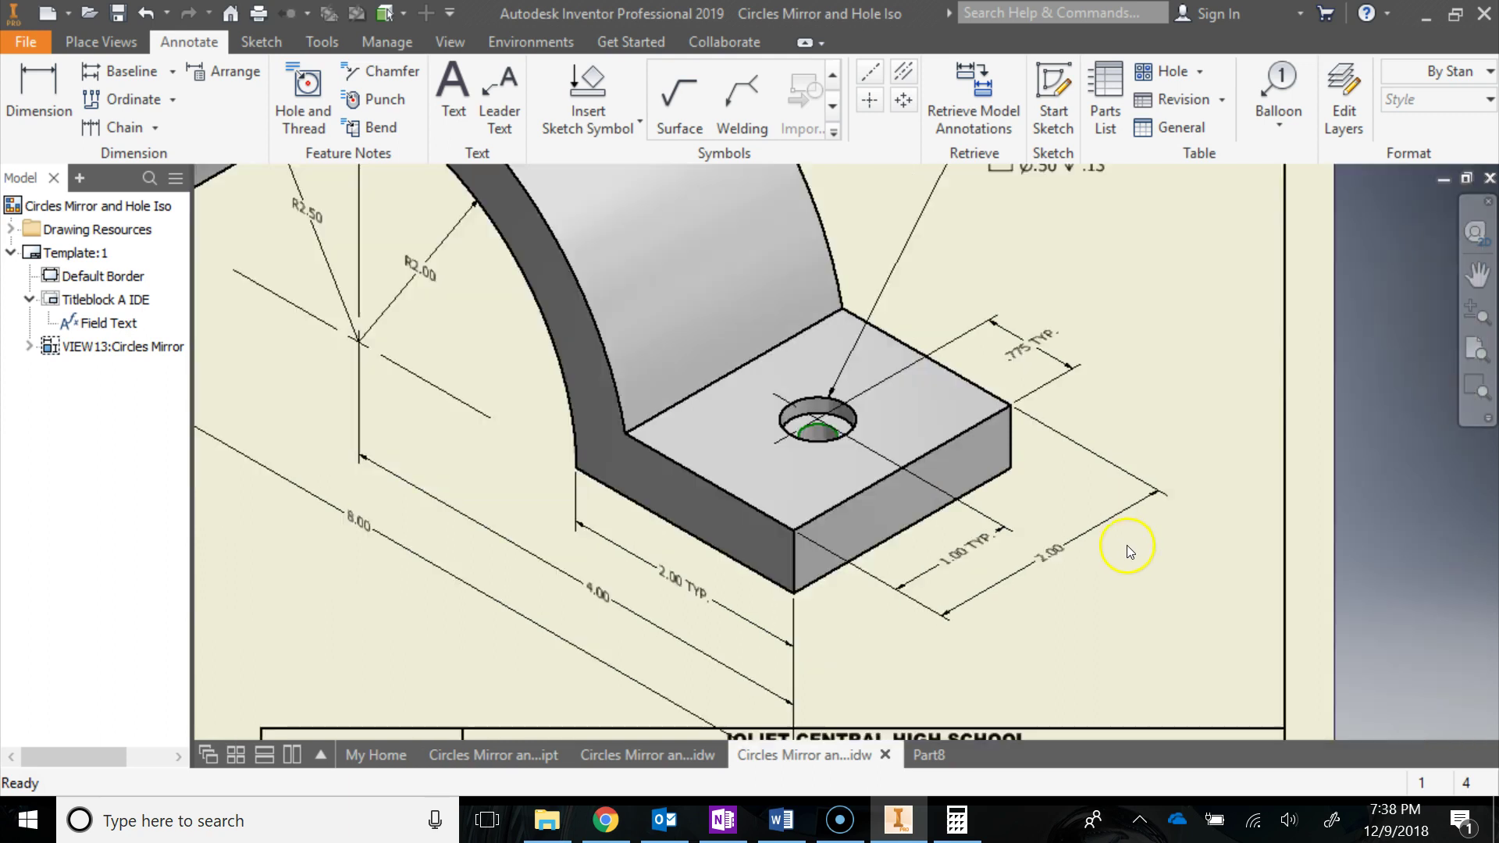
pyautogui.moveTo(1132, 531); pyautogui.dragTo(1209, 465, button='middle')
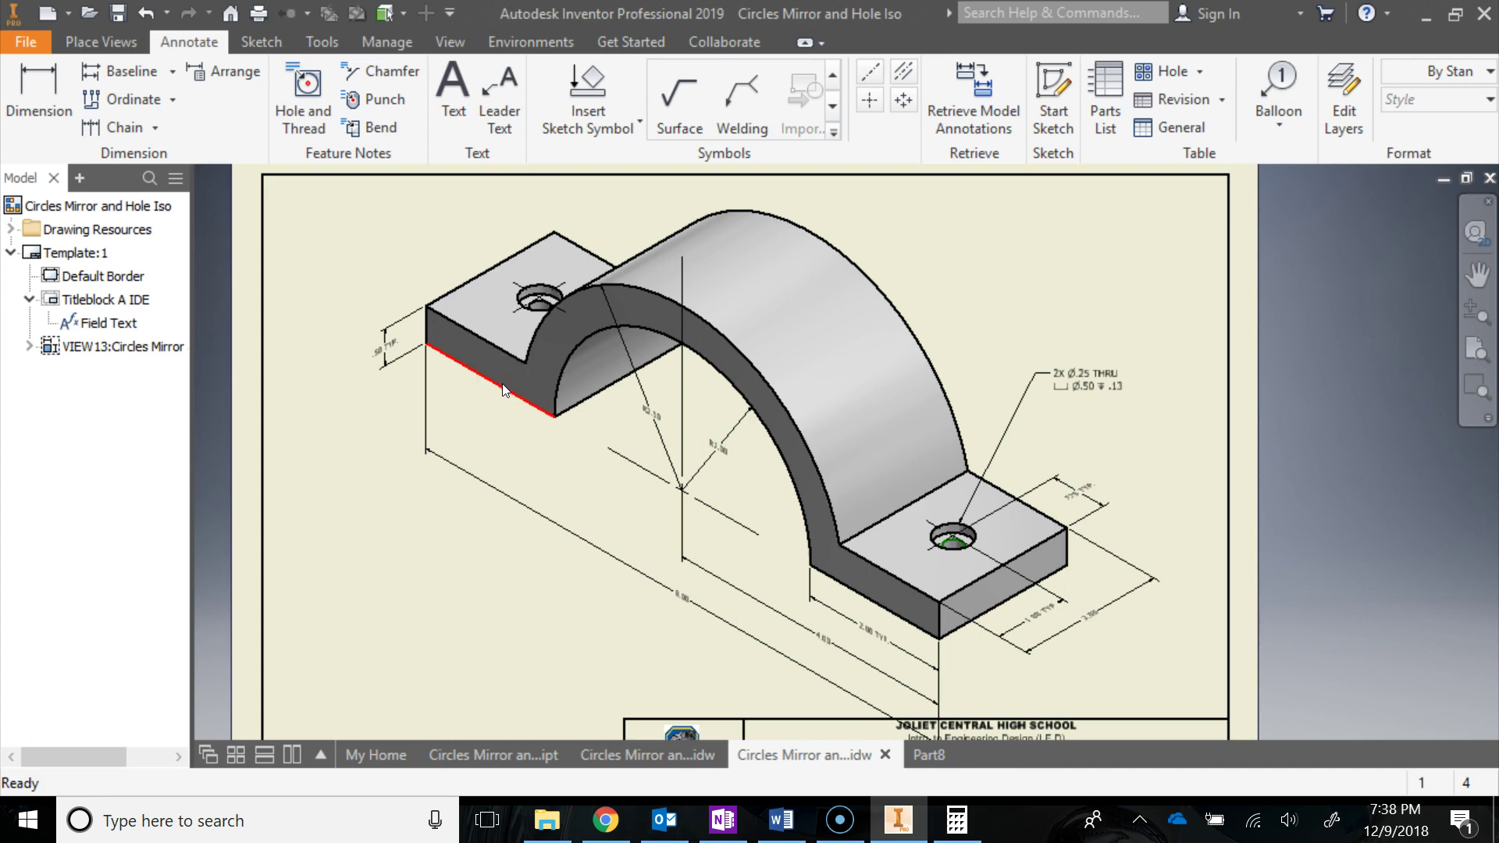
# Switch to the new part Part8 and start a 2D sketch on the front plane.
pyautogui.click(845, 601)
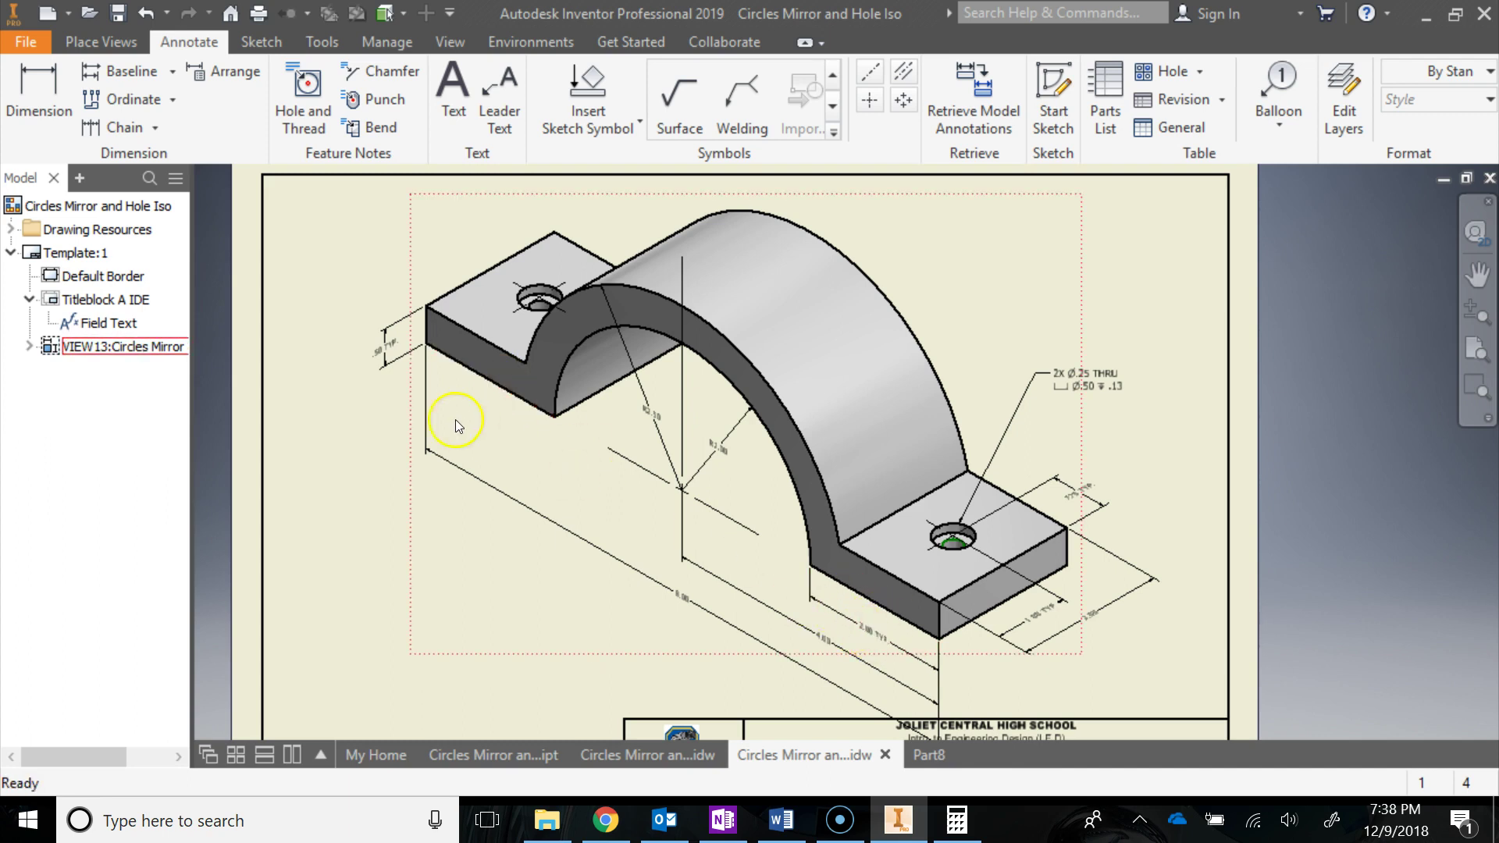
pyautogui.click(901, 826)
pyautogui.click(898, 822)
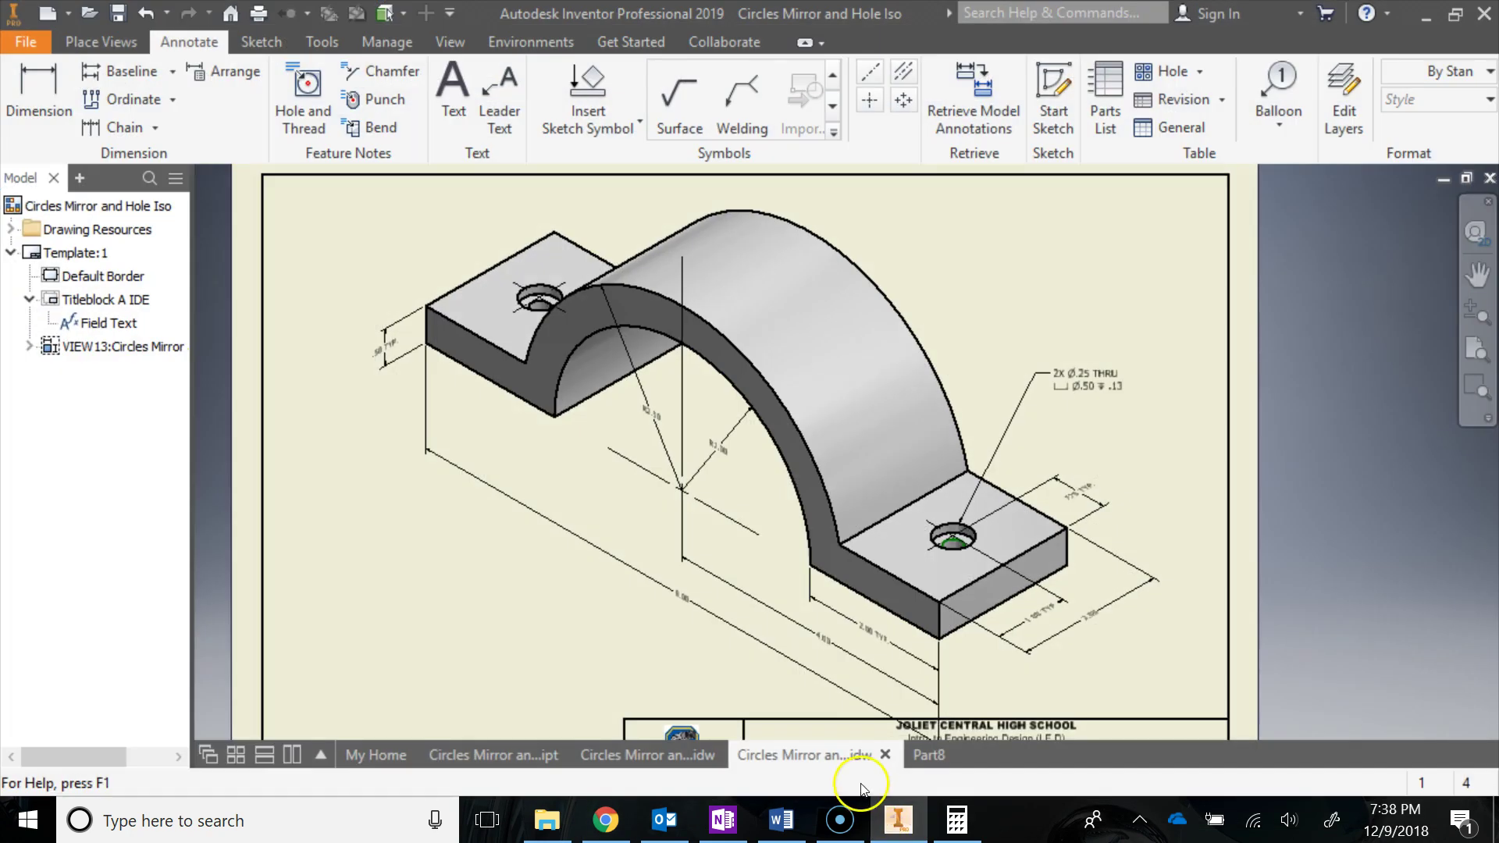
pyautogui.click(934, 762)
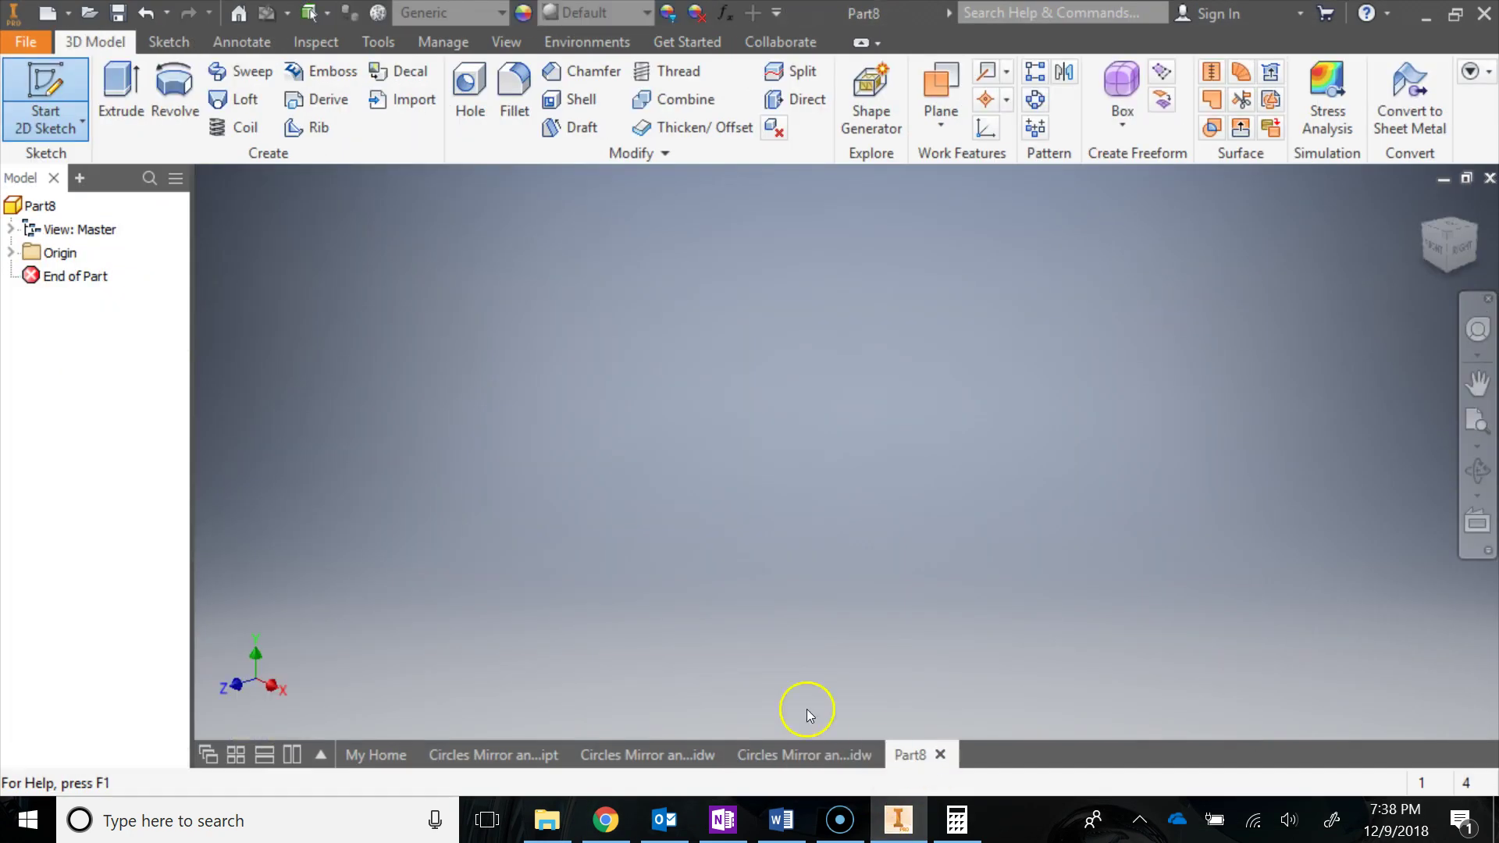
pyautogui.click(74, 81)
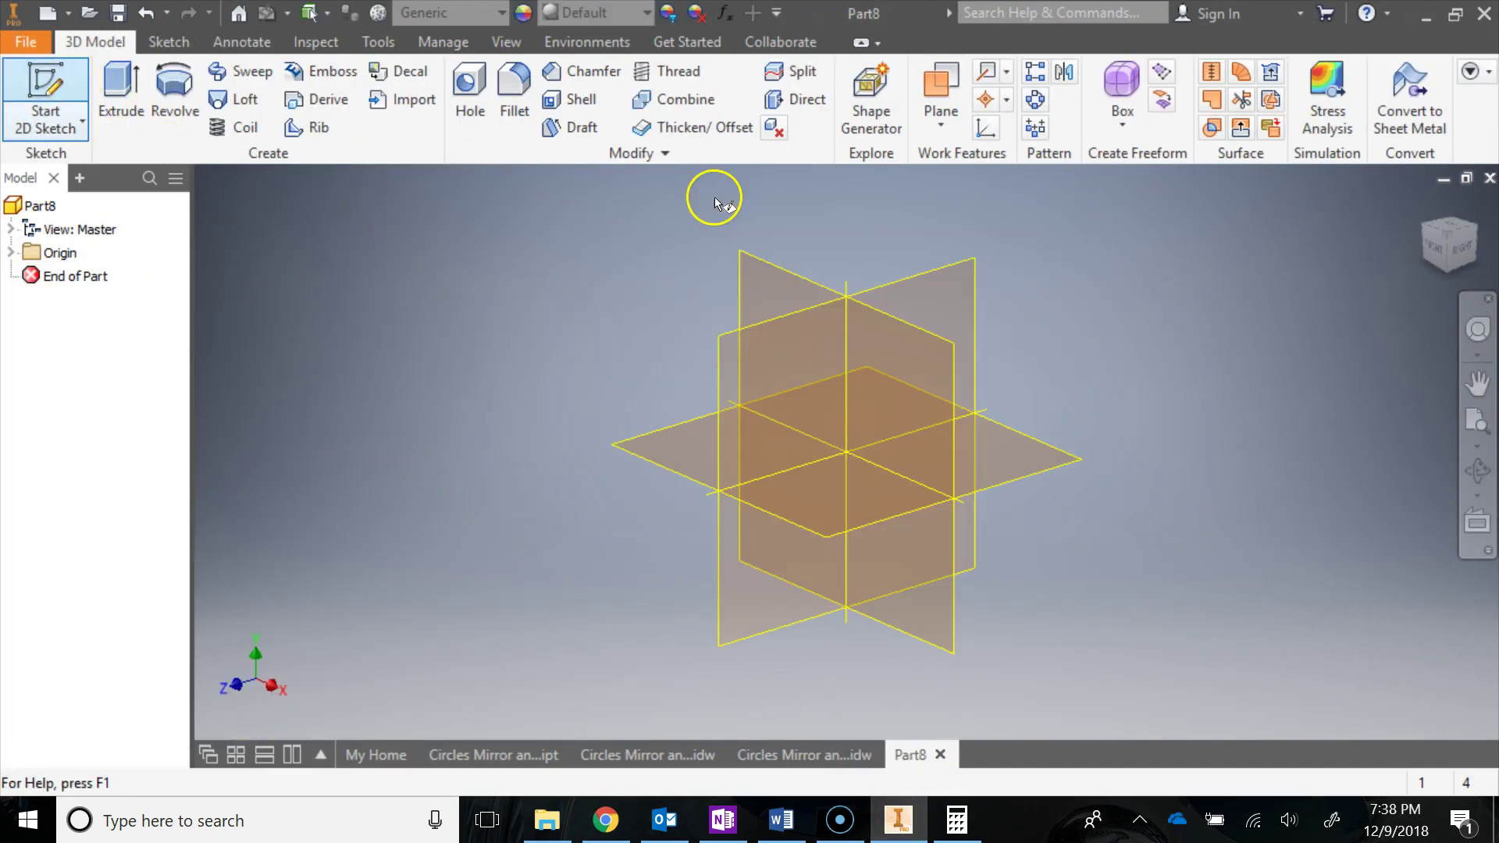
pyautogui.click(784, 285)
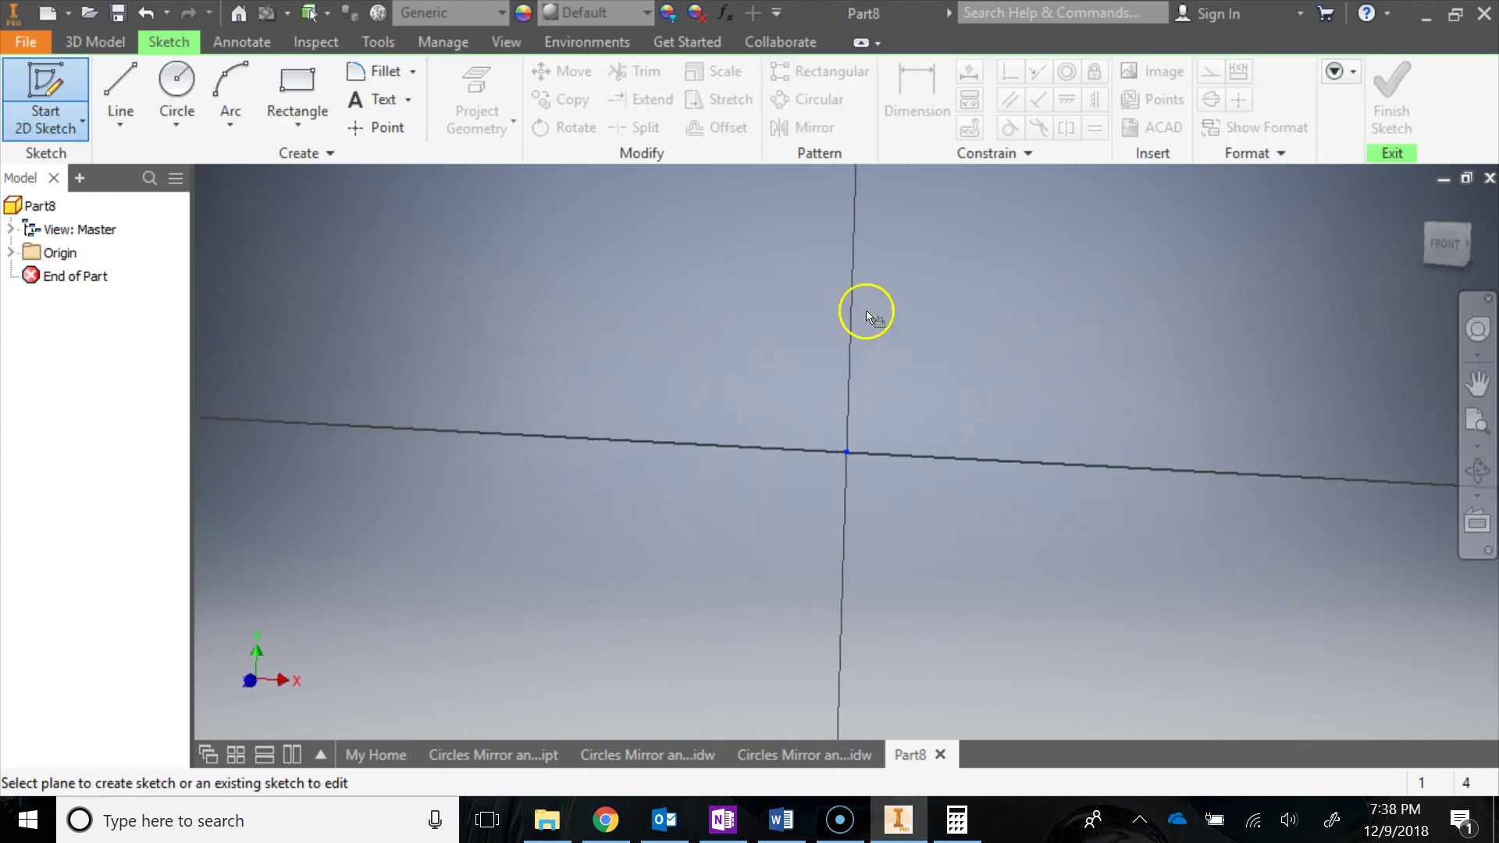
# Draw a 2 in horizontal line from the origin along the positive X axis and place its dimension below the line.
pyautogui.click(121, 92)
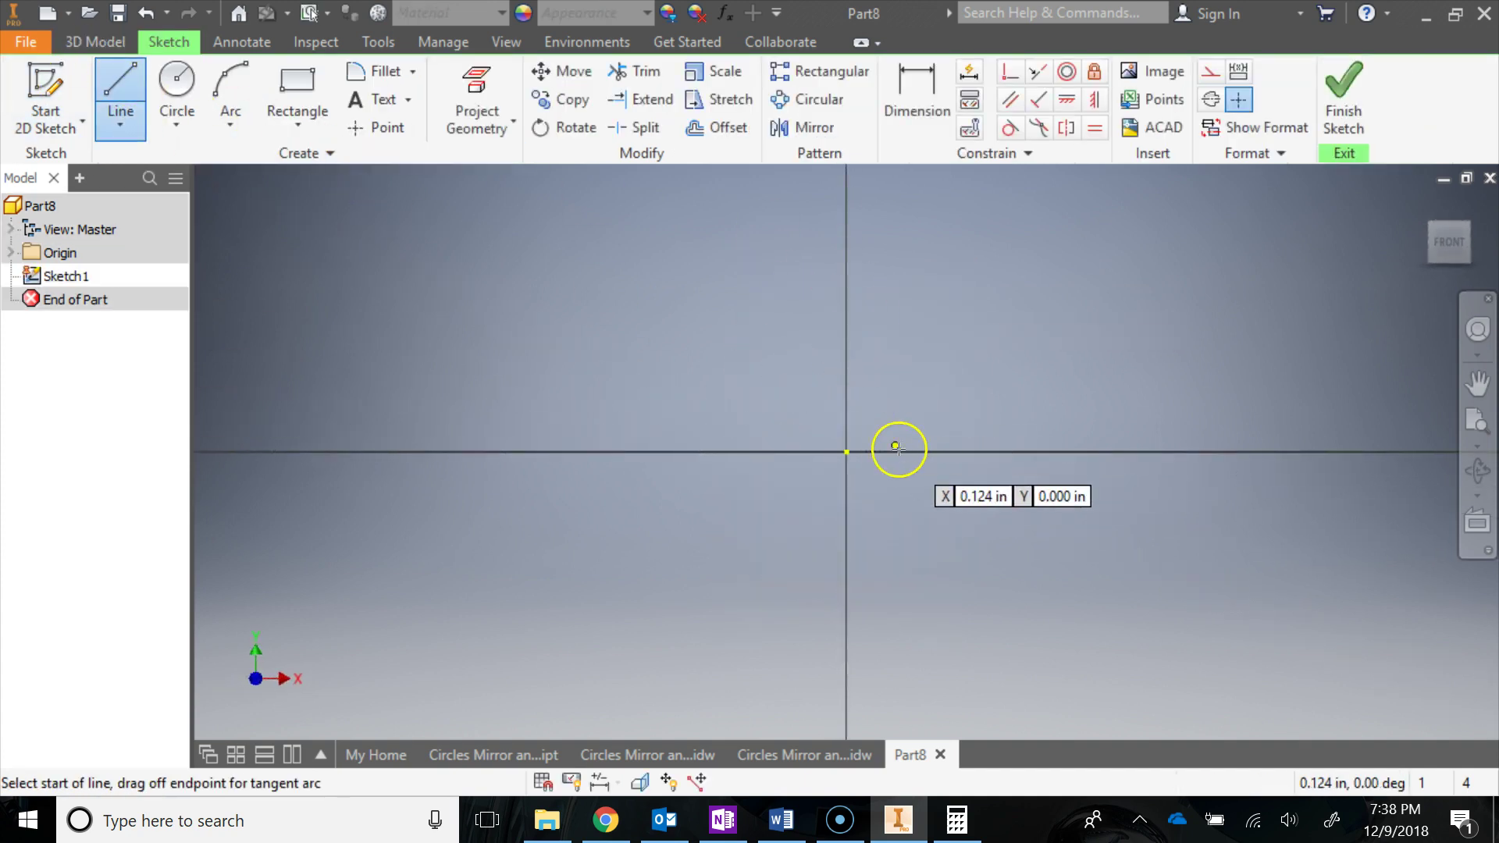
pyautogui.click(847, 452)
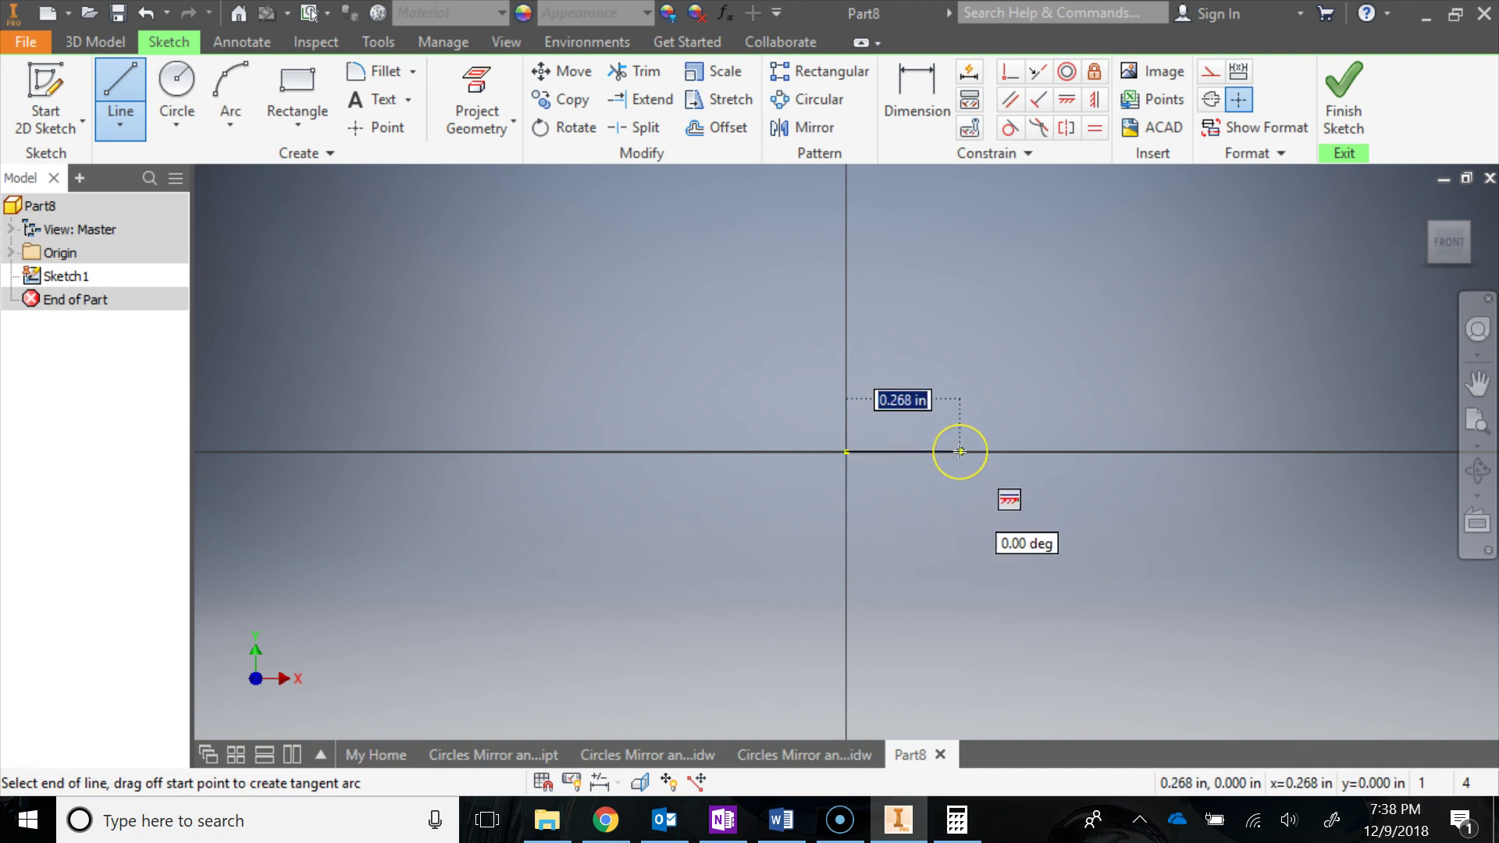
pyautogui.write('2')
pyautogui.press('Return')
pyautogui.scroll(-5, 903, 451)
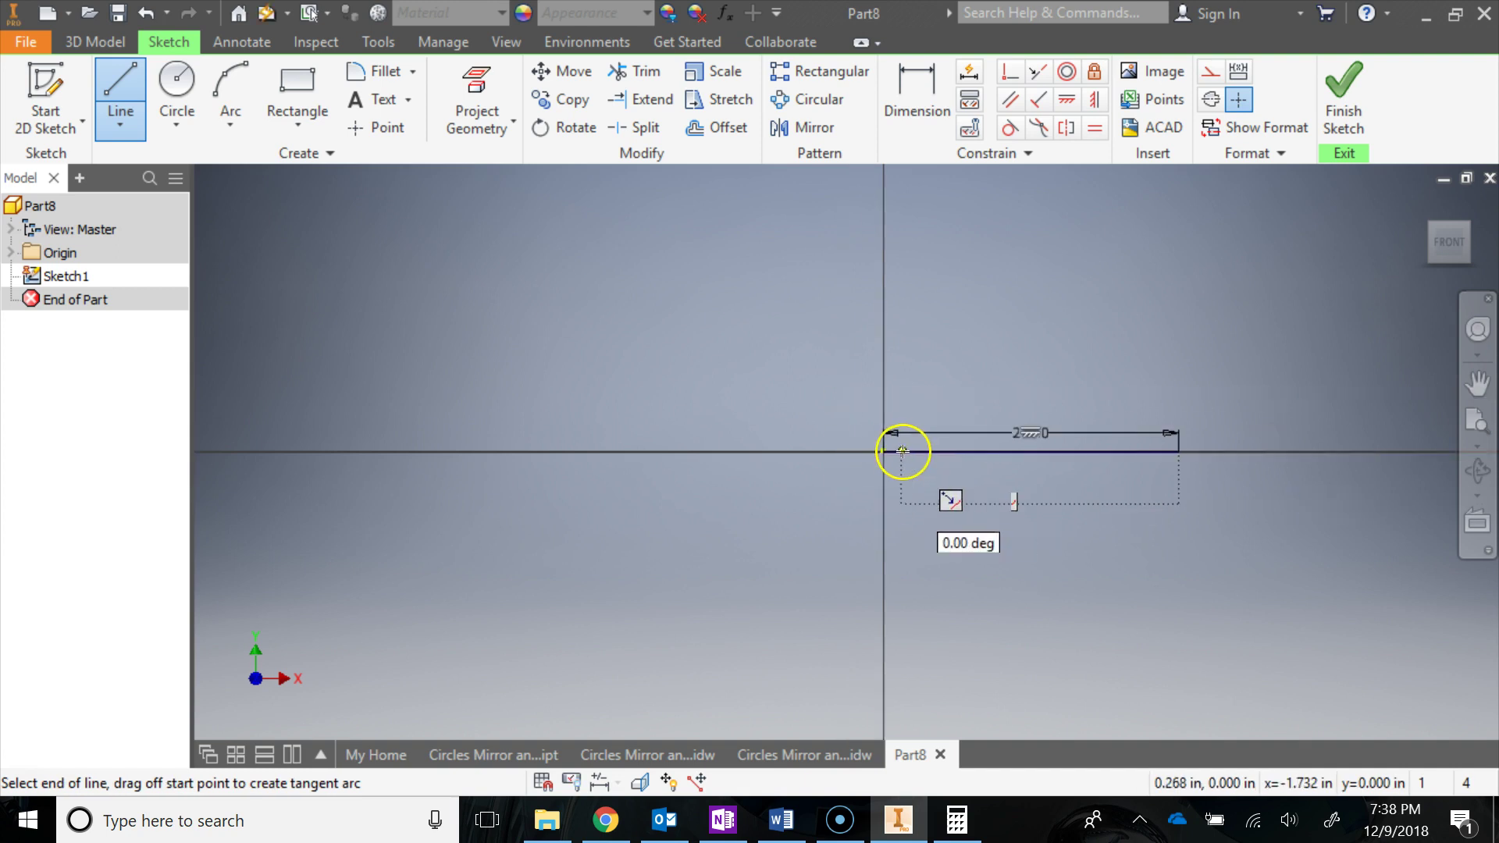
pyautogui.press('Escape')
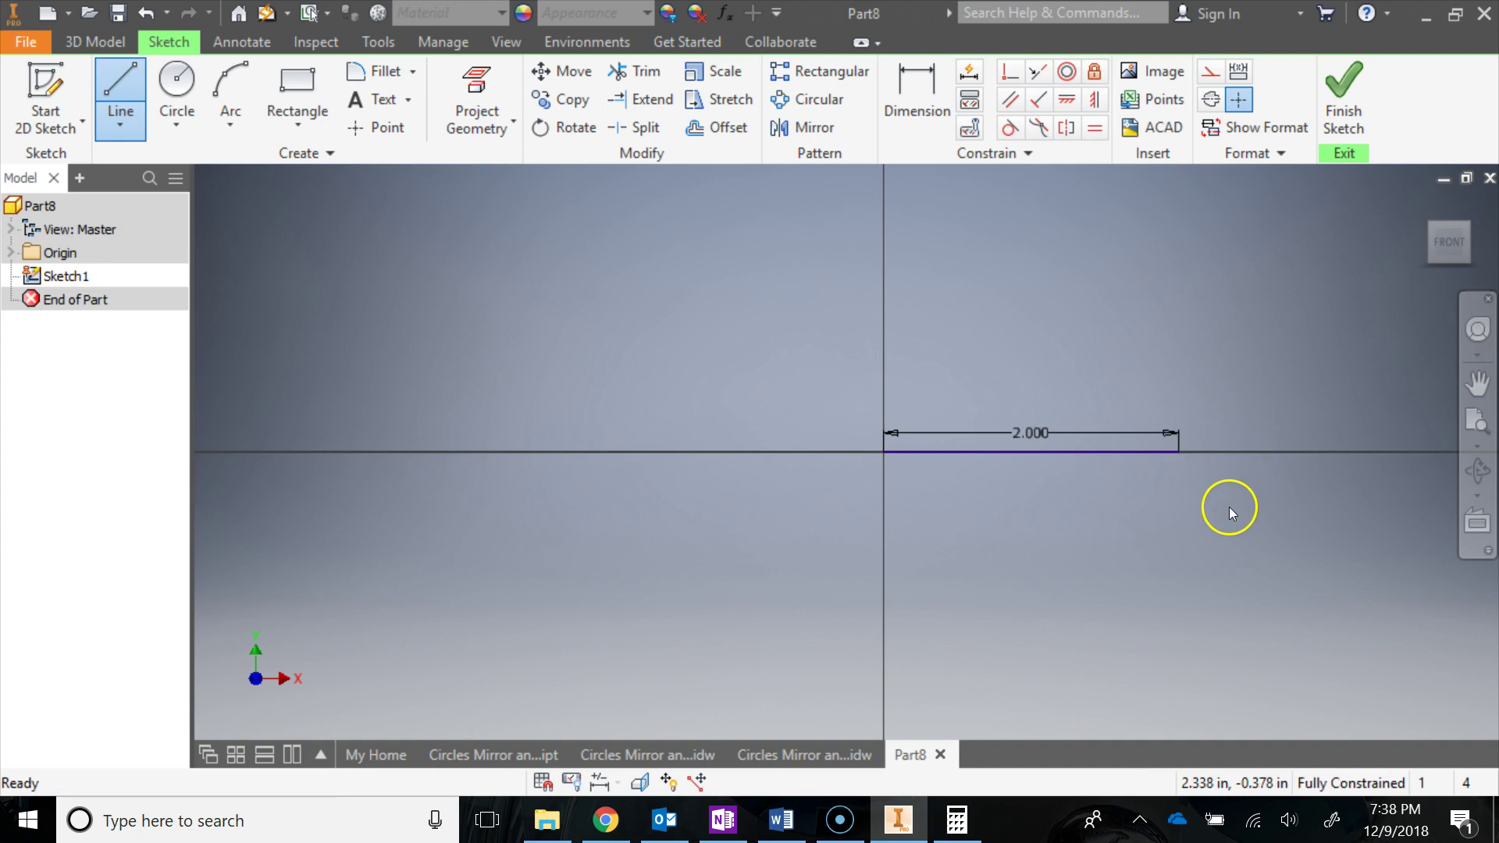
pyautogui.moveTo(1228, 508); pyautogui.dragTo(828, 536, button='middle')
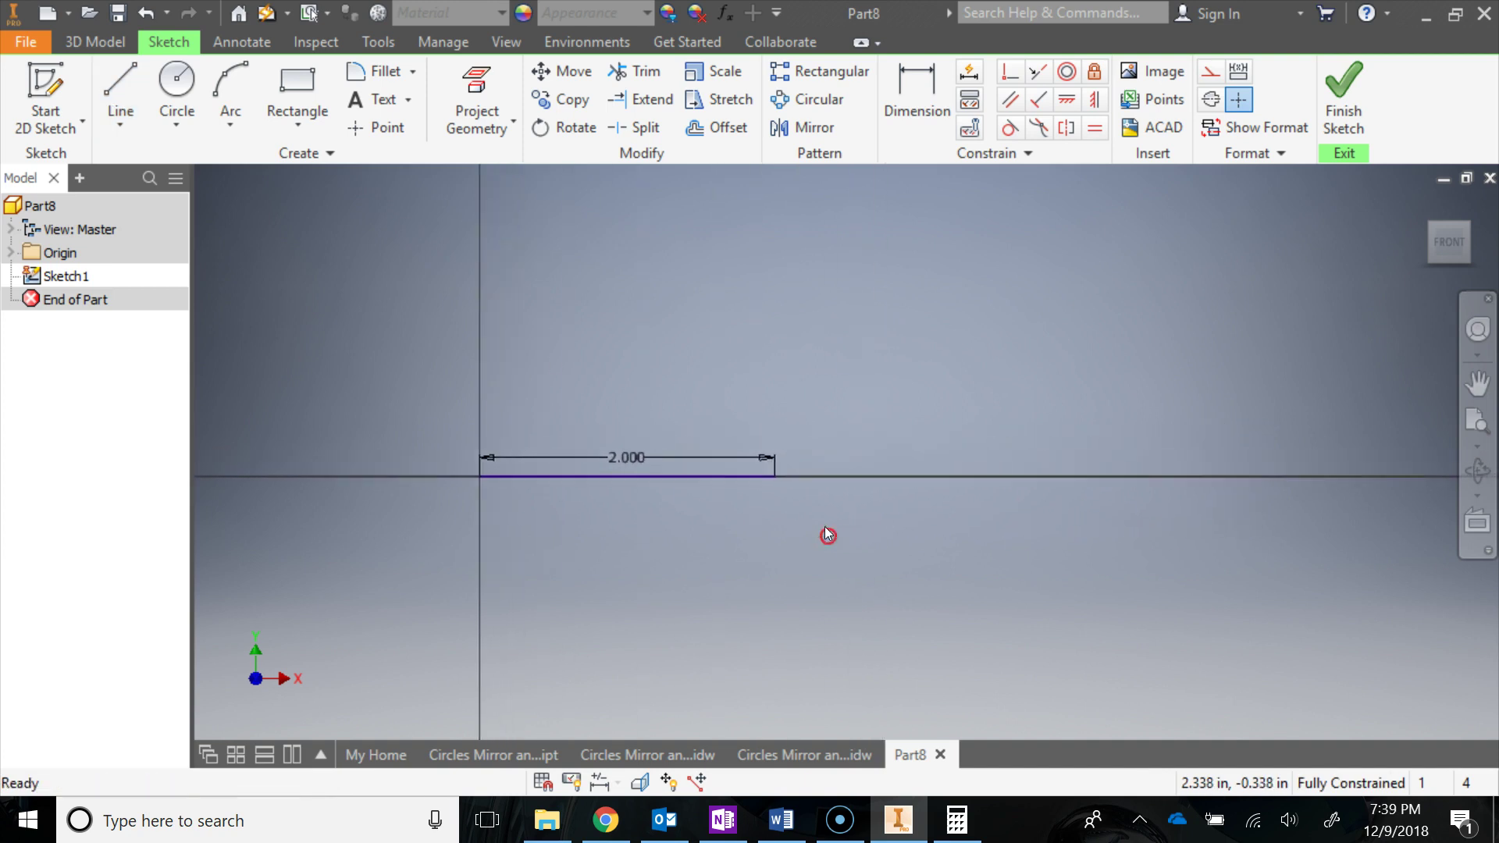
pyautogui.moveTo(627, 457); pyautogui.dragTo(621, 523)
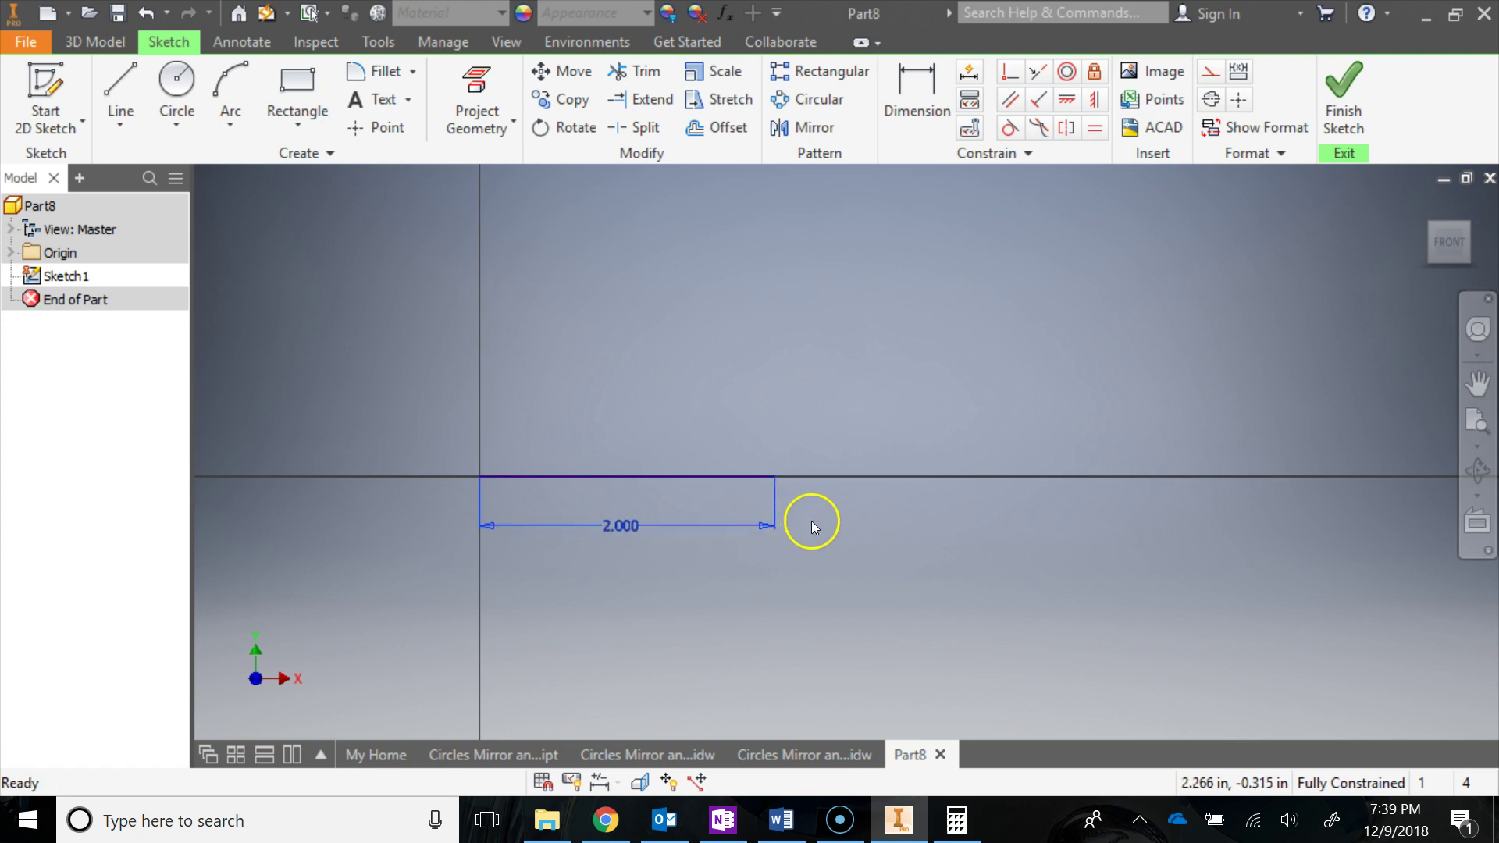
# Check the arch's profile and radii on the isometric drawing, and return to the part's sketch.
pyautogui.click(843, 755)
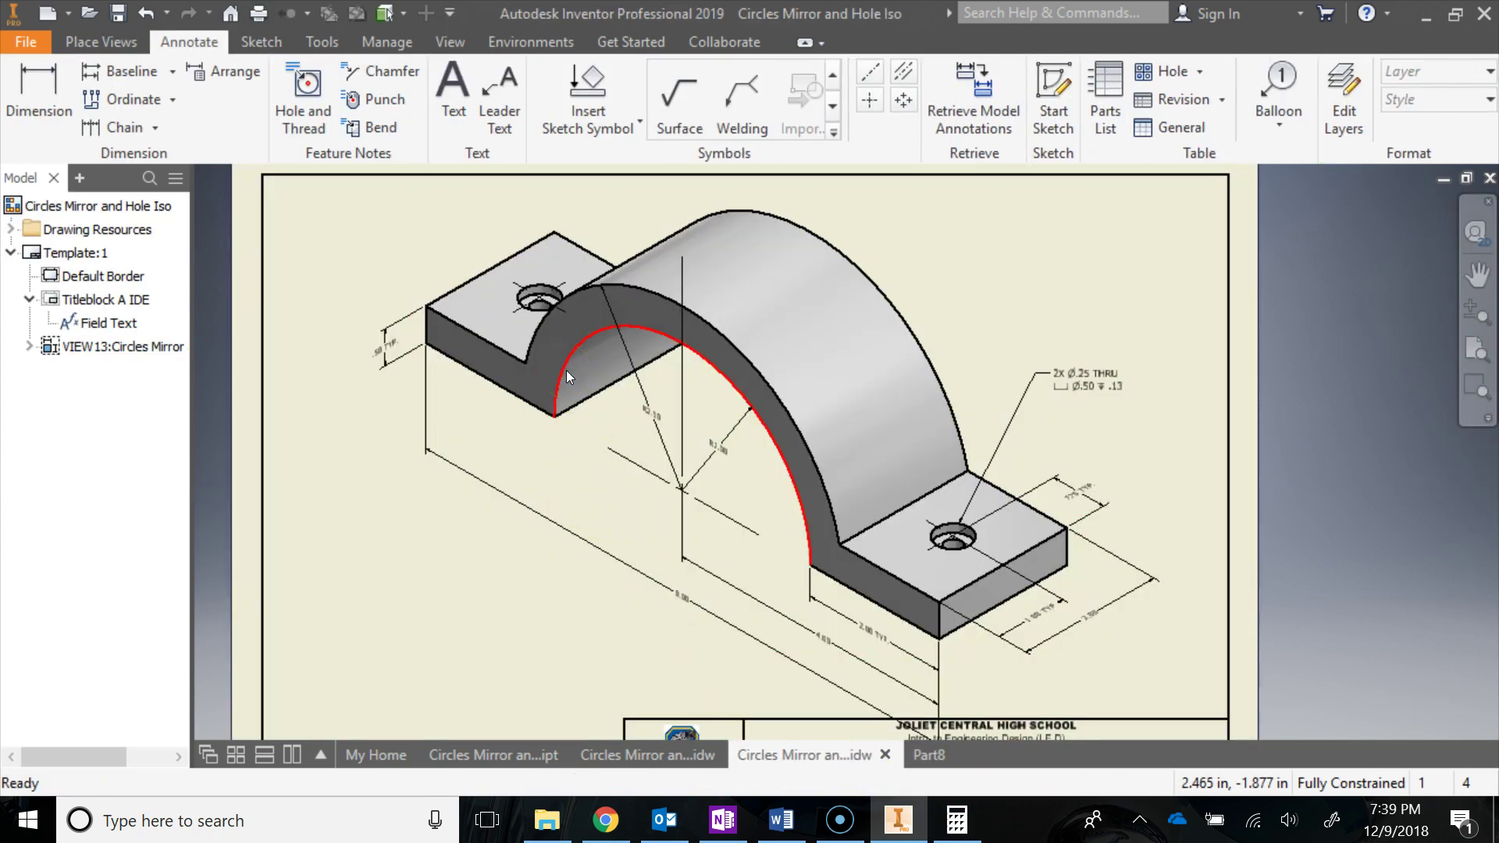
pyautogui.scroll(-1, 568, 364)
pyautogui.scroll(-1, 573, 365)
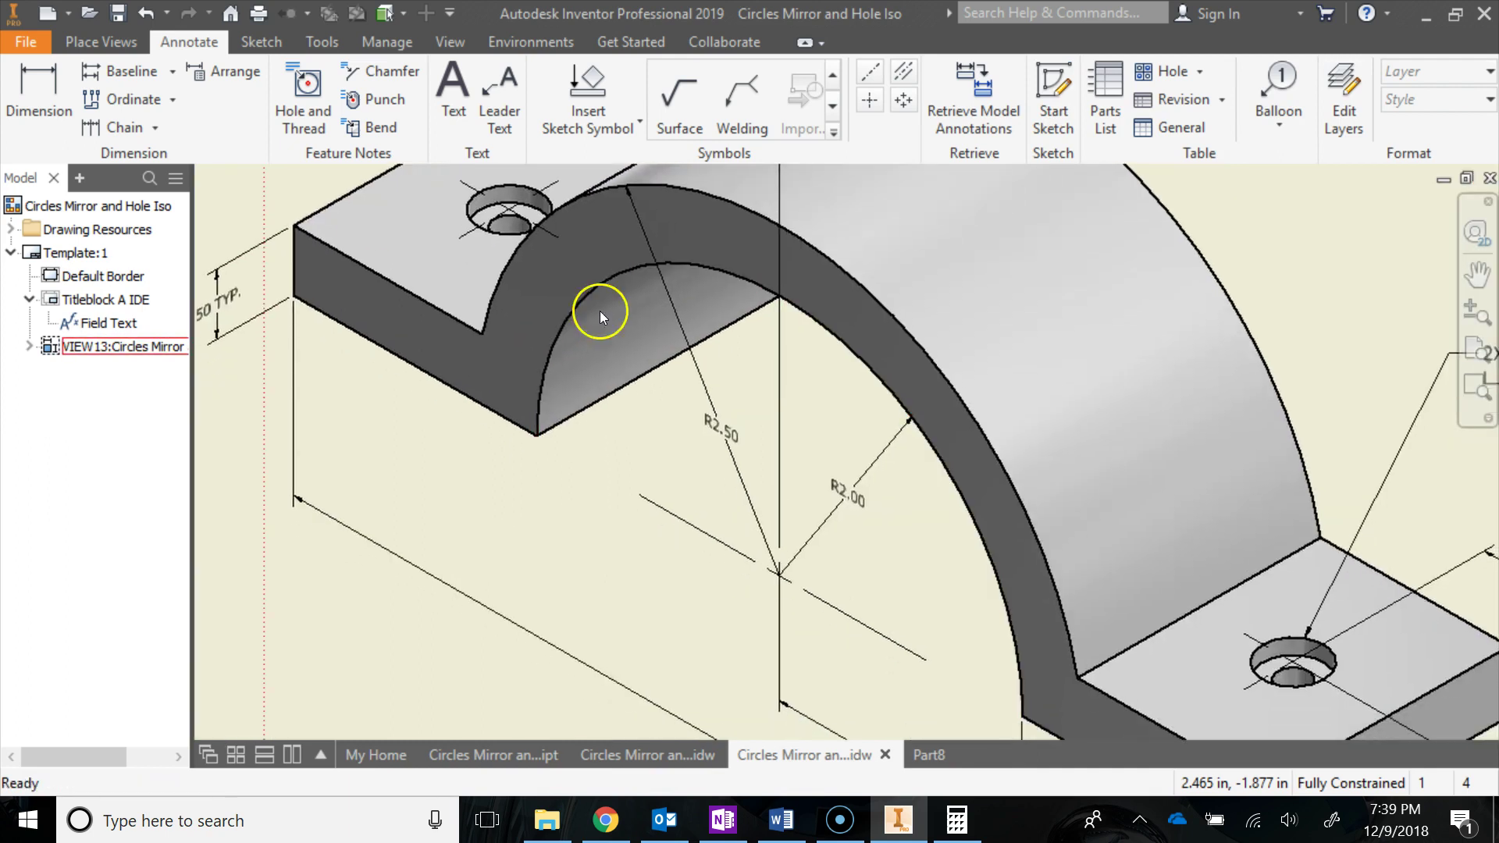
pyautogui.click(931, 756)
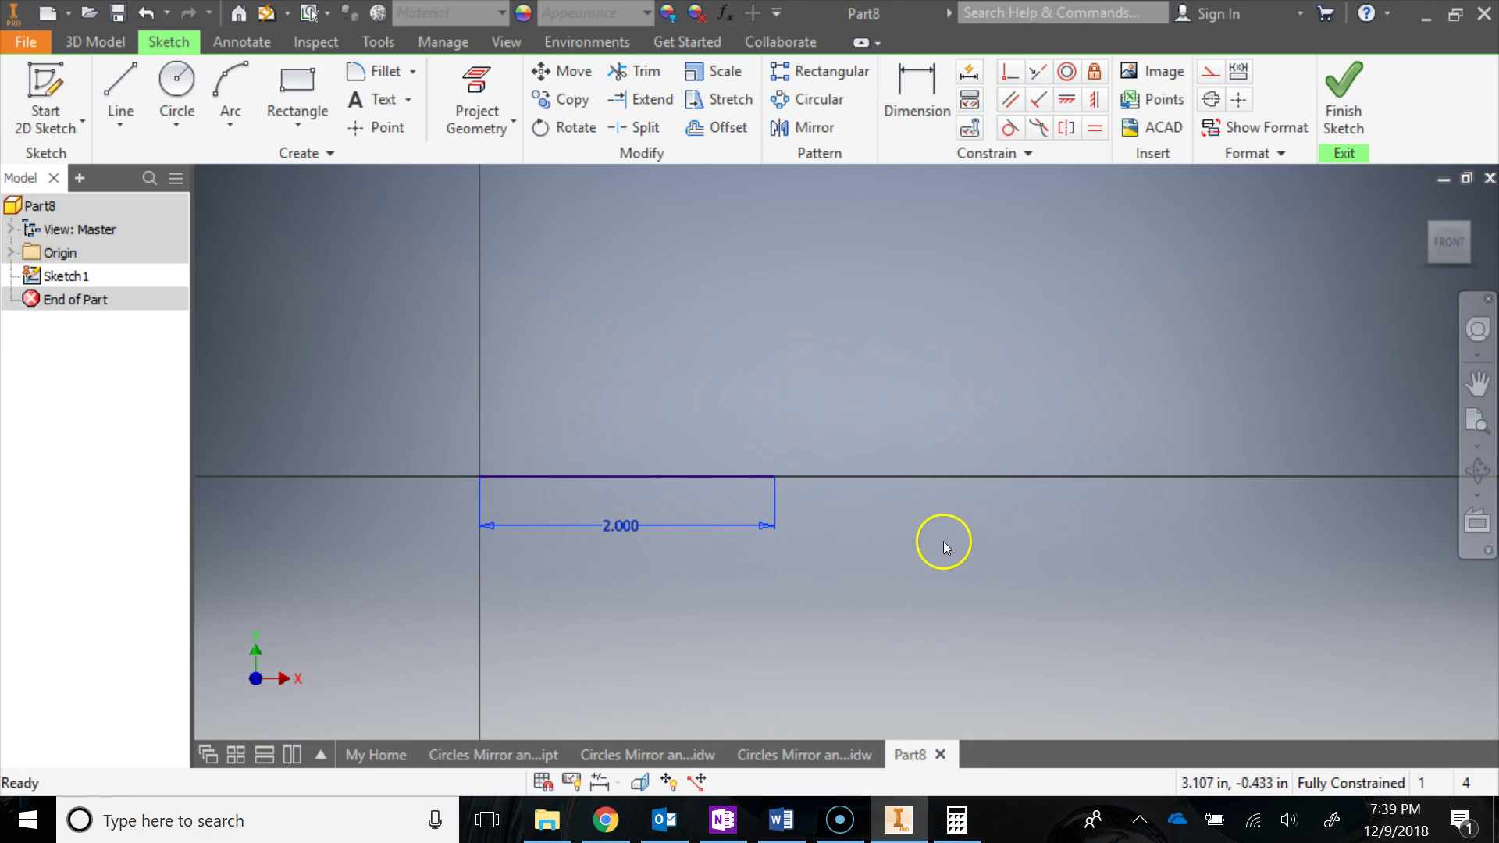
pyautogui.moveTo(944, 542); pyautogui.dragTo(878, 516, button='middle')
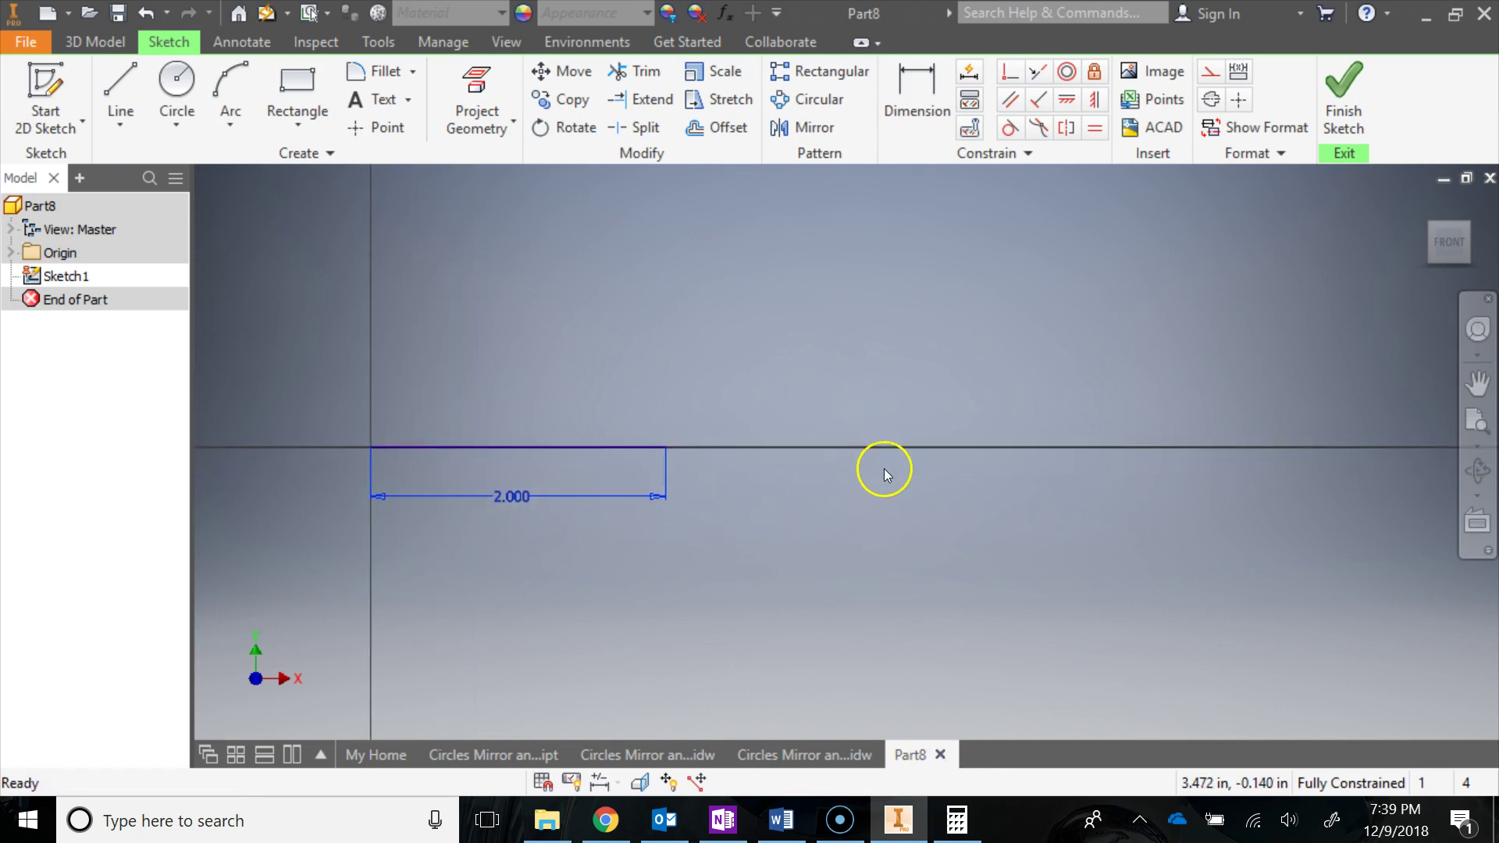
# Draw an upward semicircular arc of about 0.94 in radius from the line's outer end to the horizontal axis, using the Line tool.
pyautogui.click(123, 92)
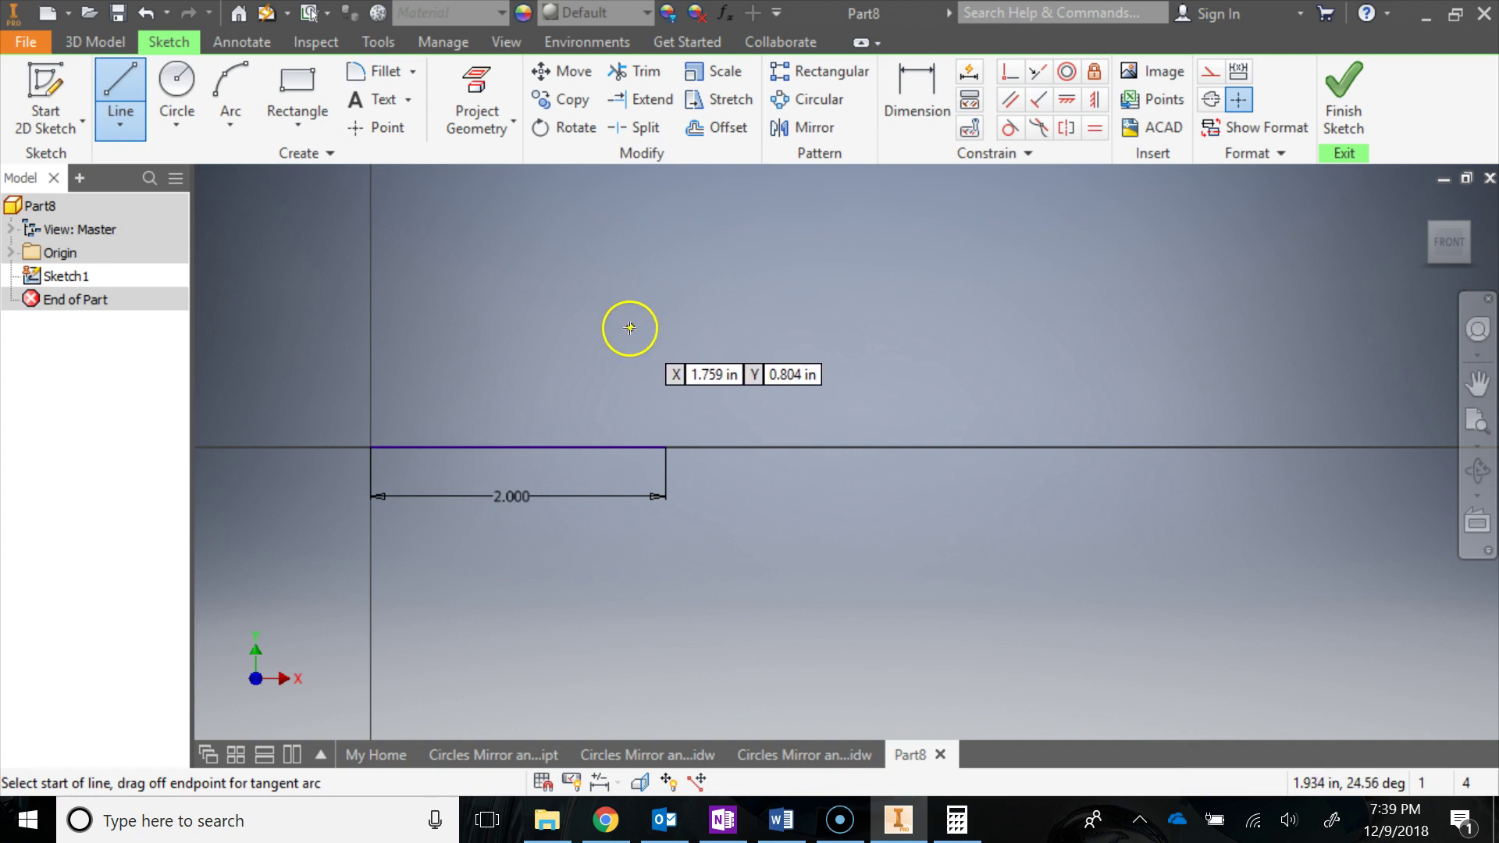
pyautogui.click(666, 447)
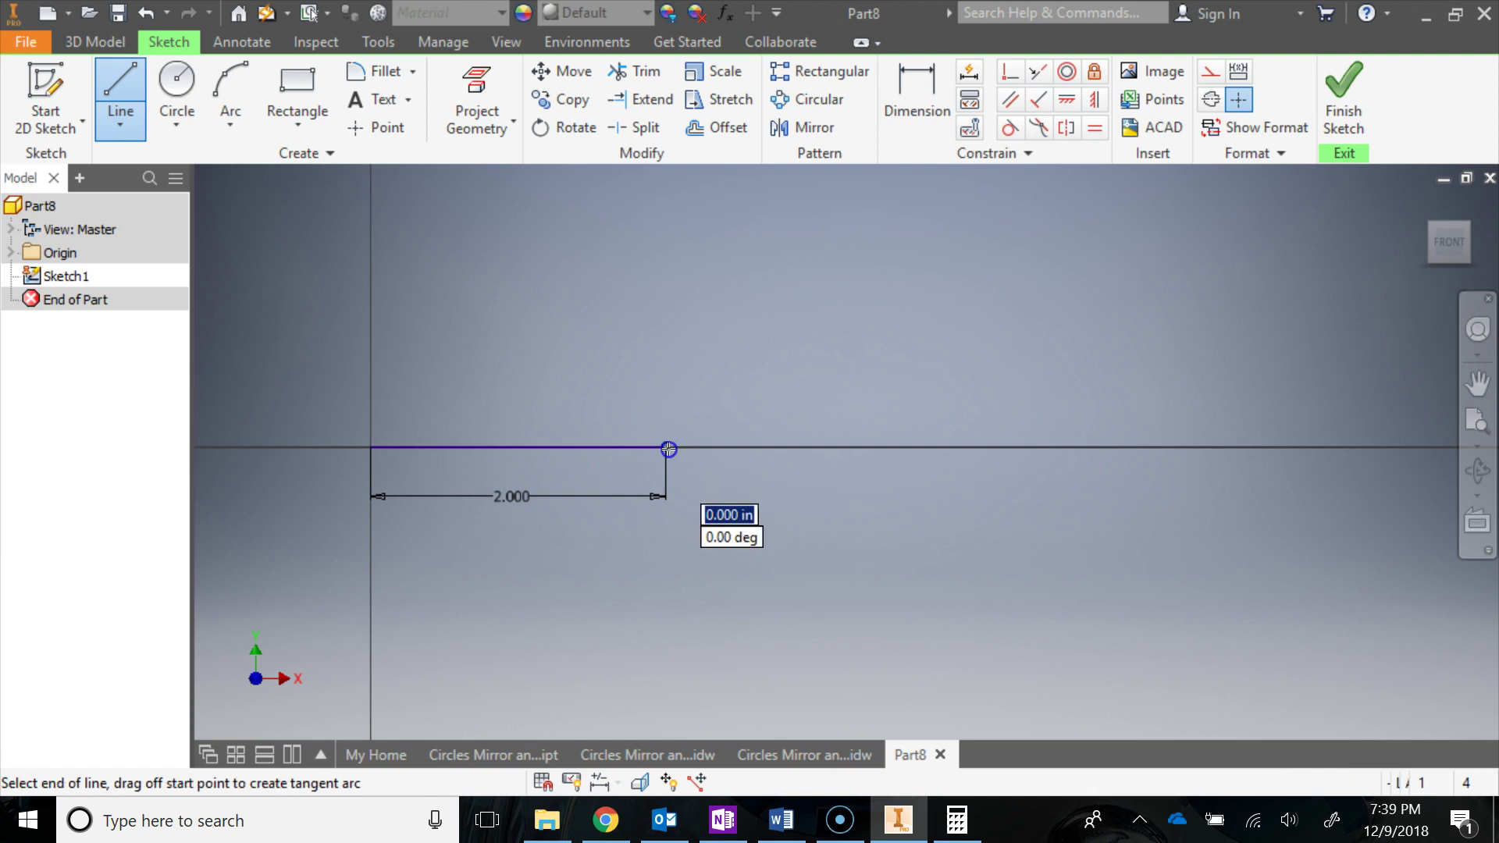
pyautogui.moveTo(670, 449); pyautogui.dragTo(943, 449)
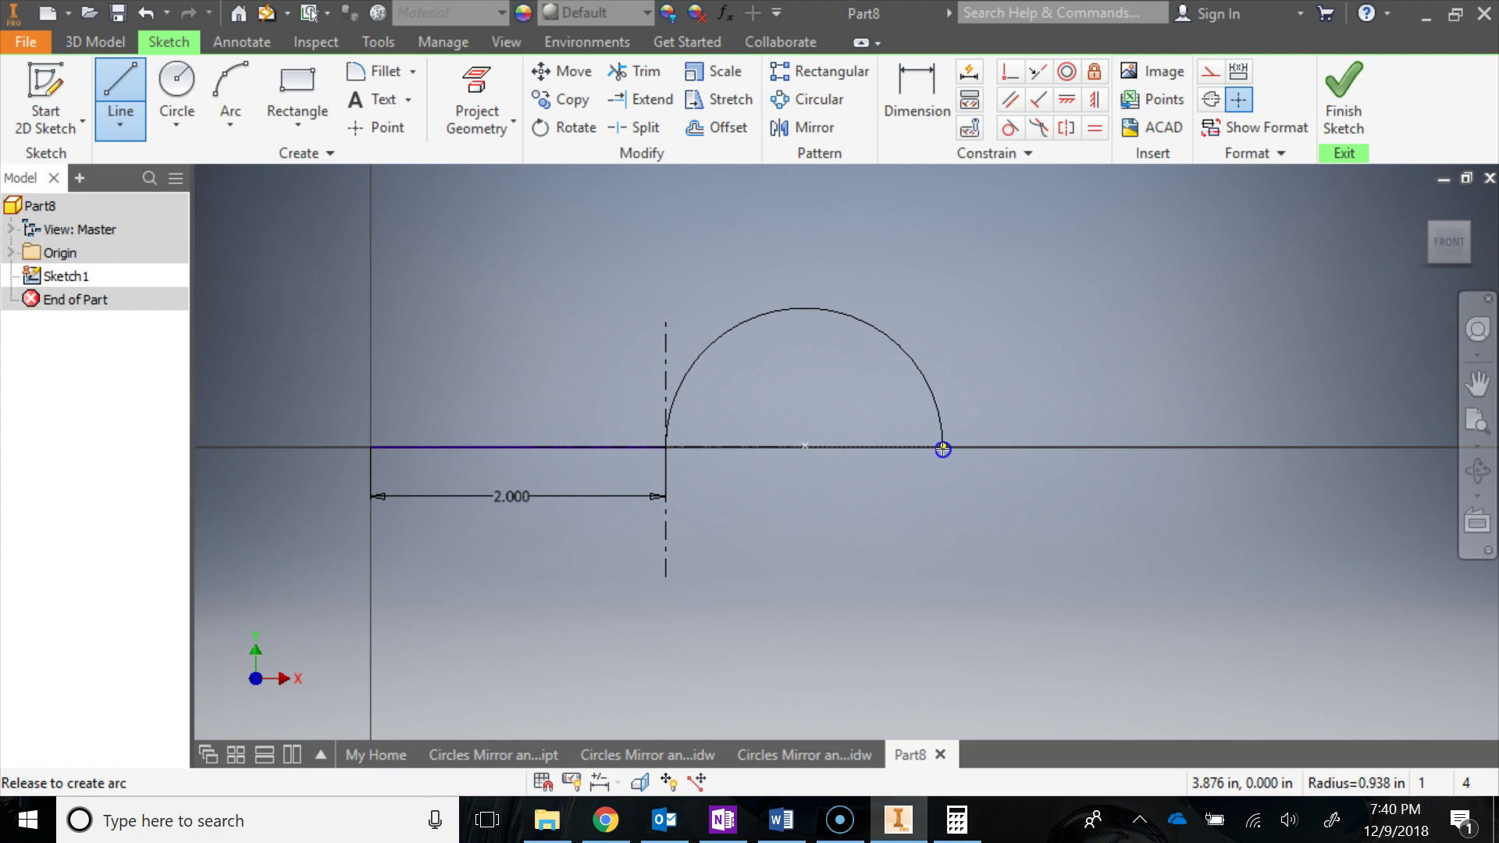
pyautogui.moveTo(943, 449); pyautogui.dragTo(943, 446)
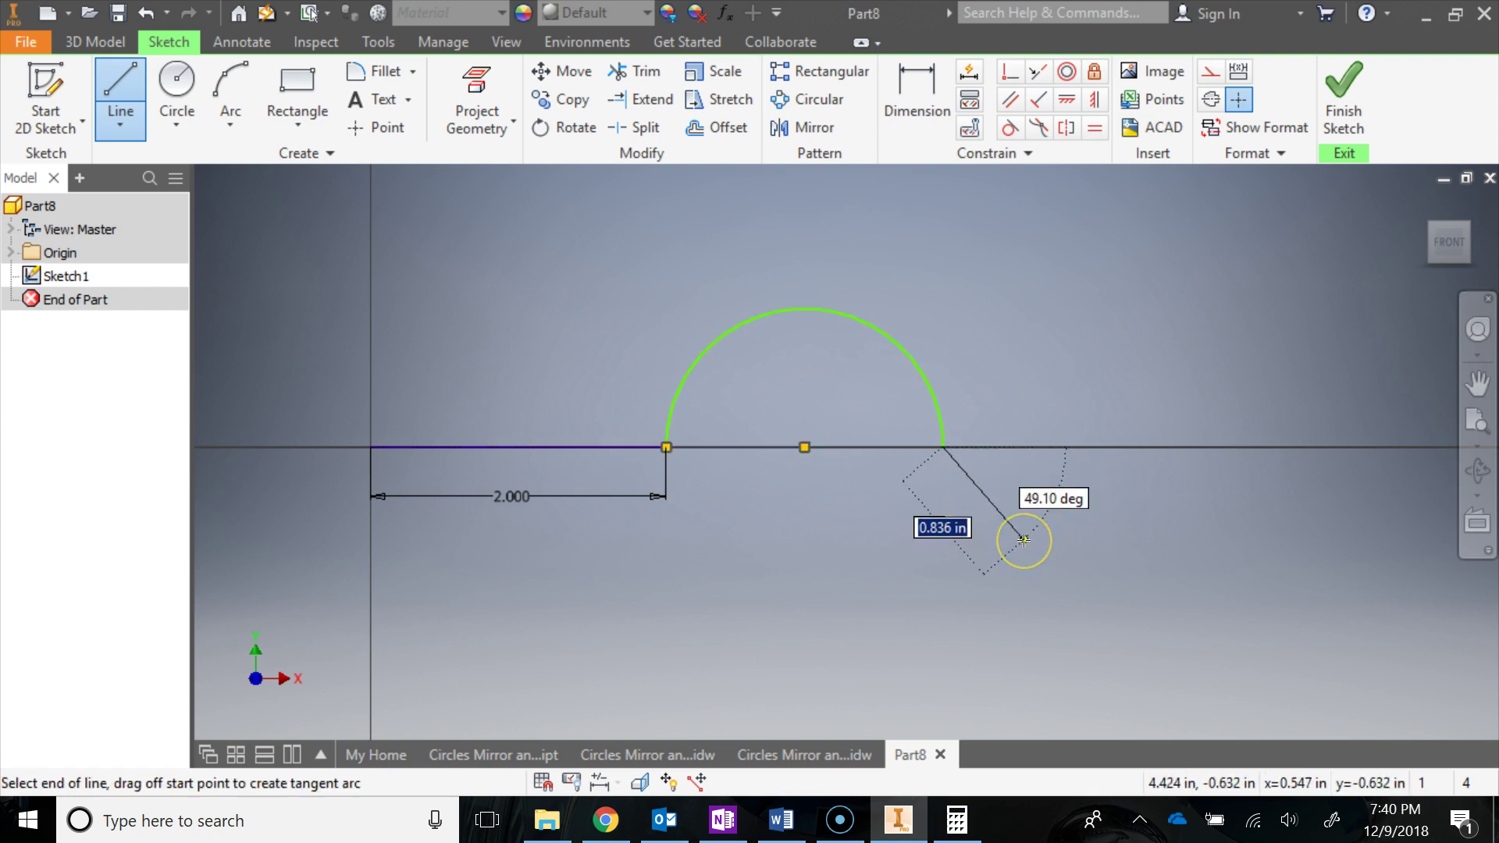
# Dimension the semicircular arc's radius and set it to 2 in.
pyautogui.press('Escape')
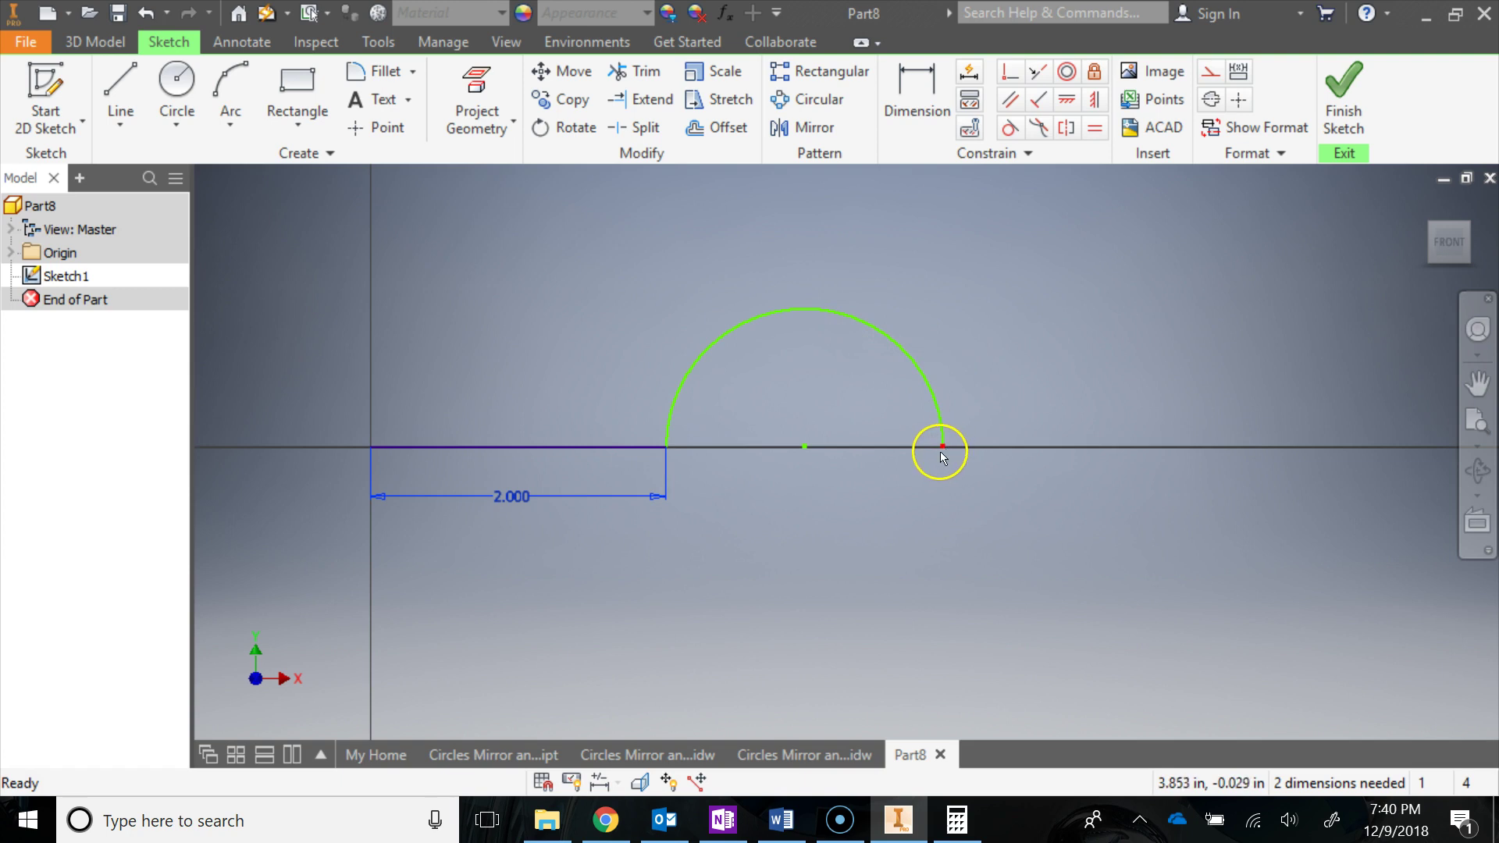
pyautogui.click(930, 86)
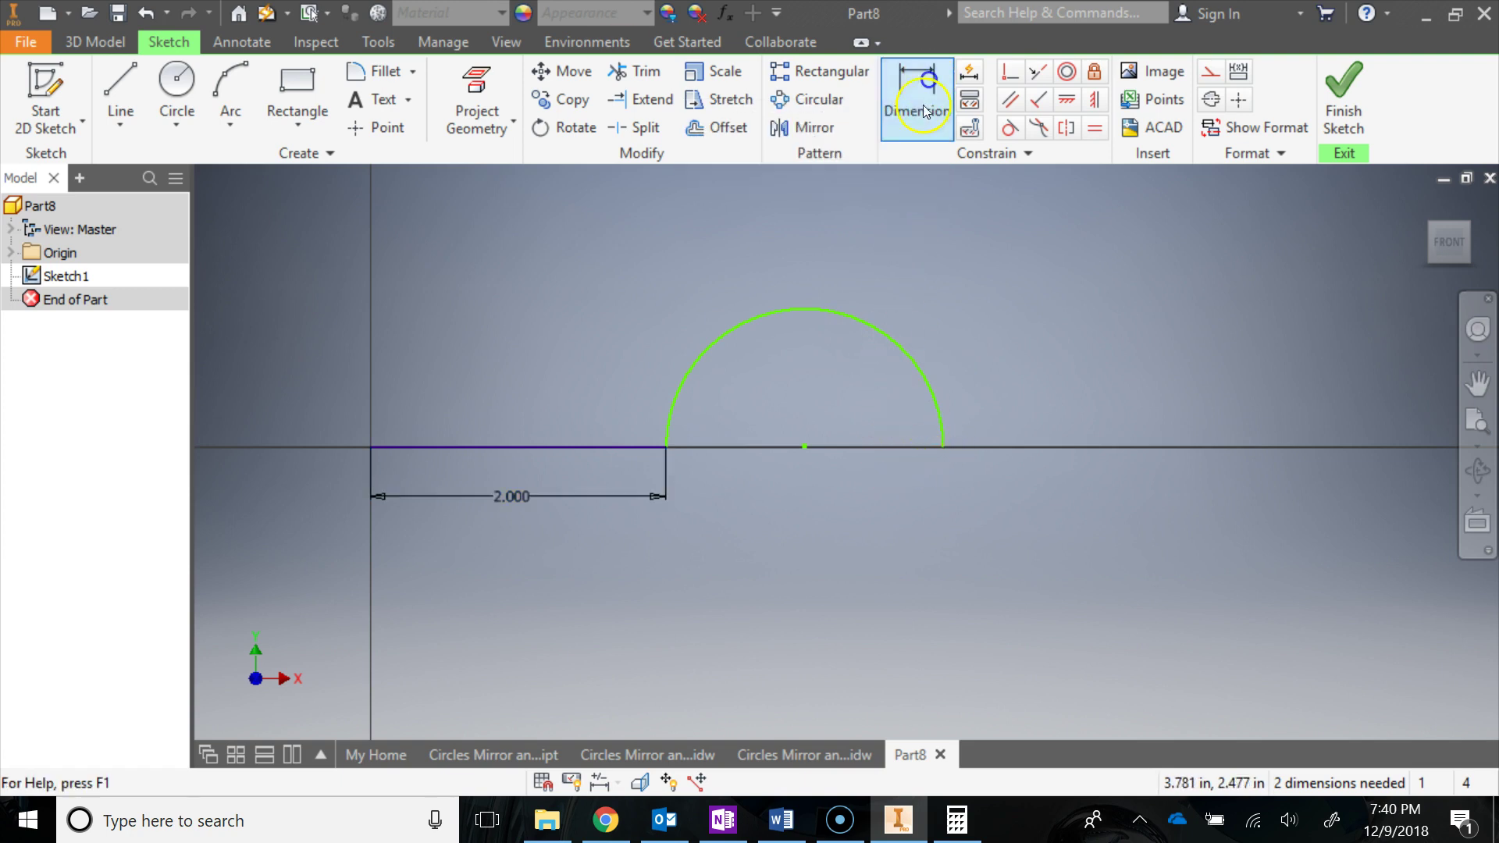
pyautogui.click(863, 321)
pyautogui.click(833, 369)
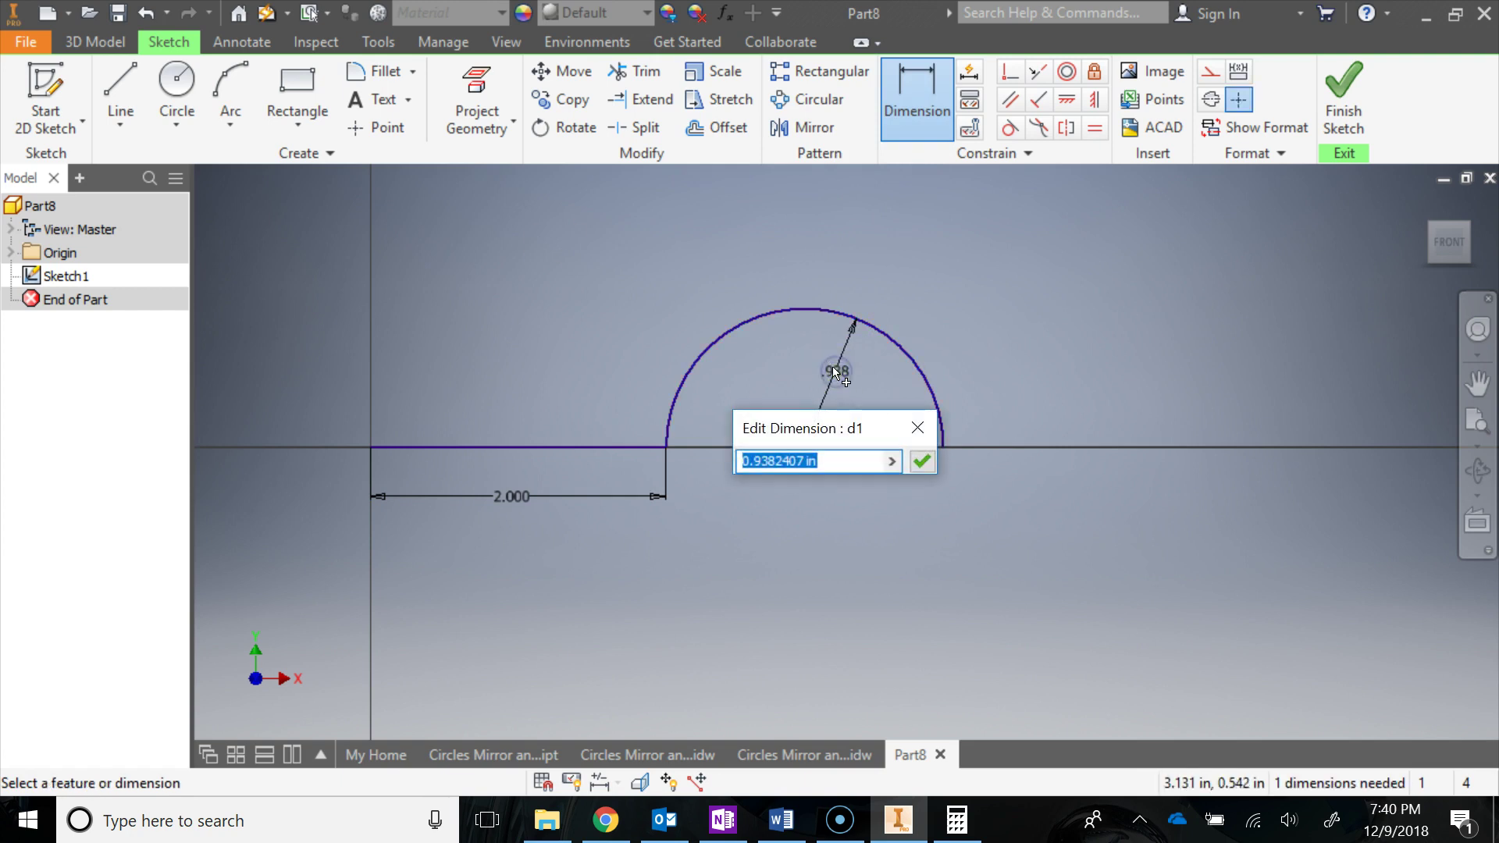
pyautogui.write('2')
pyautogui.press('Return')
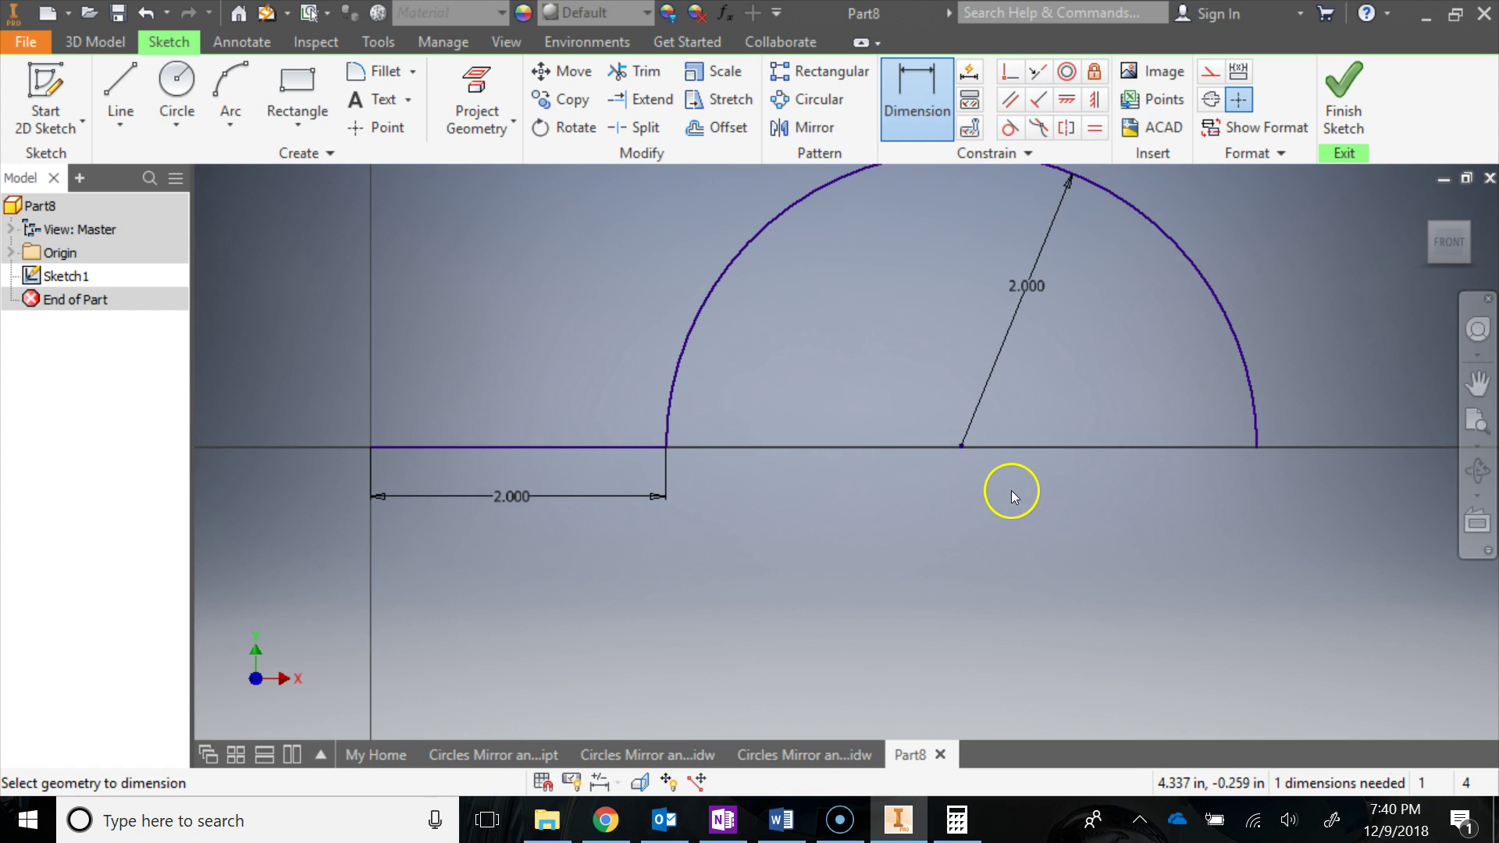
pyautogui.press('Escape')
pyautogui.scroll(-3, 1034, 493)
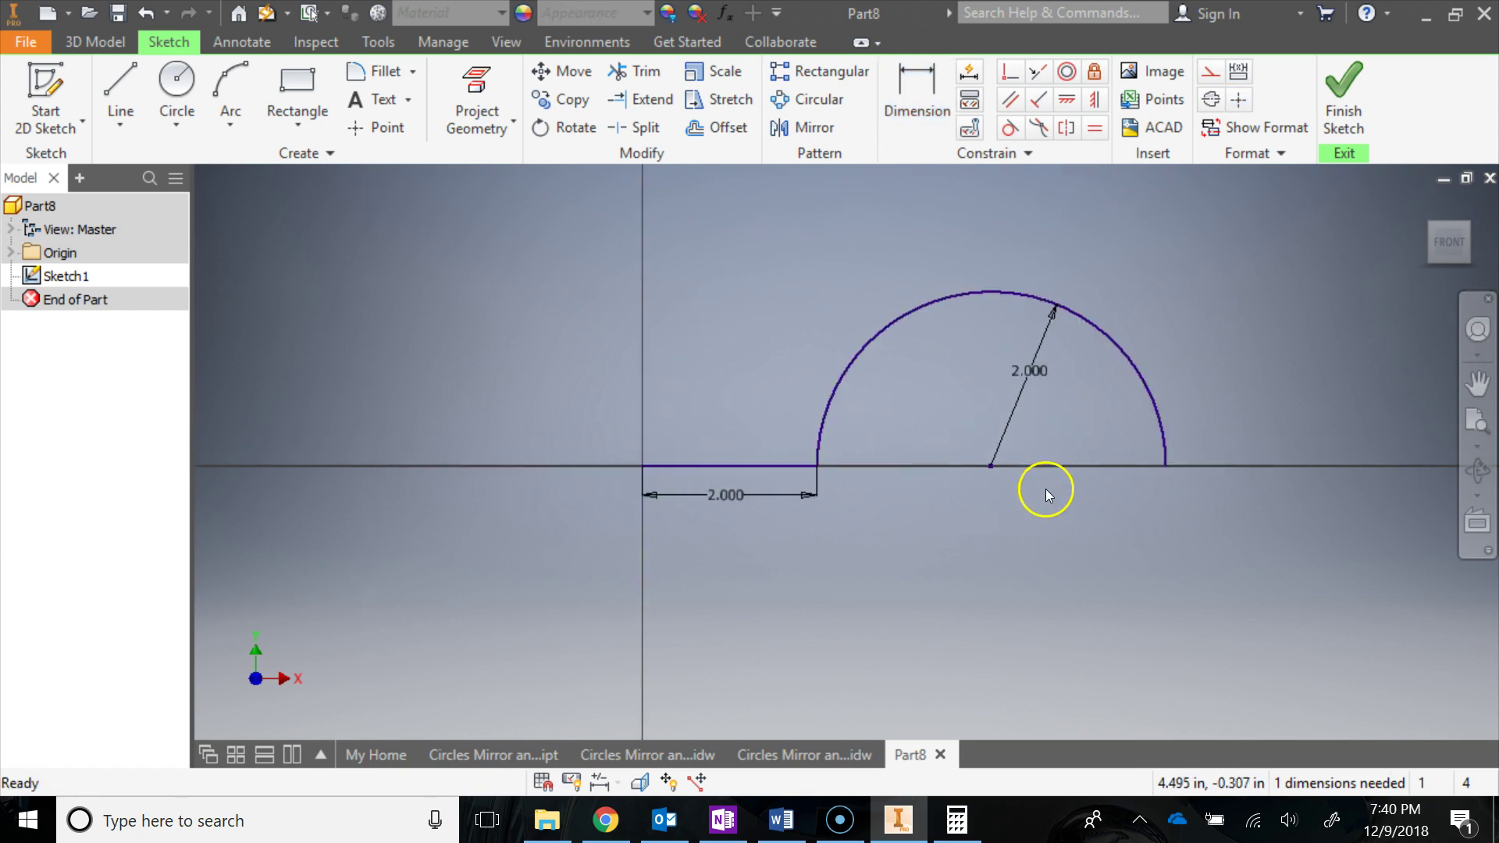
pyautogui.moveTo(1046, 489)
pyautogui.mouseDown(button='middle')
pyautogui.moveTo(863, 539)
pyautogui.moveTo(806, 529)
pyautogui.mouseUp(button='middle')
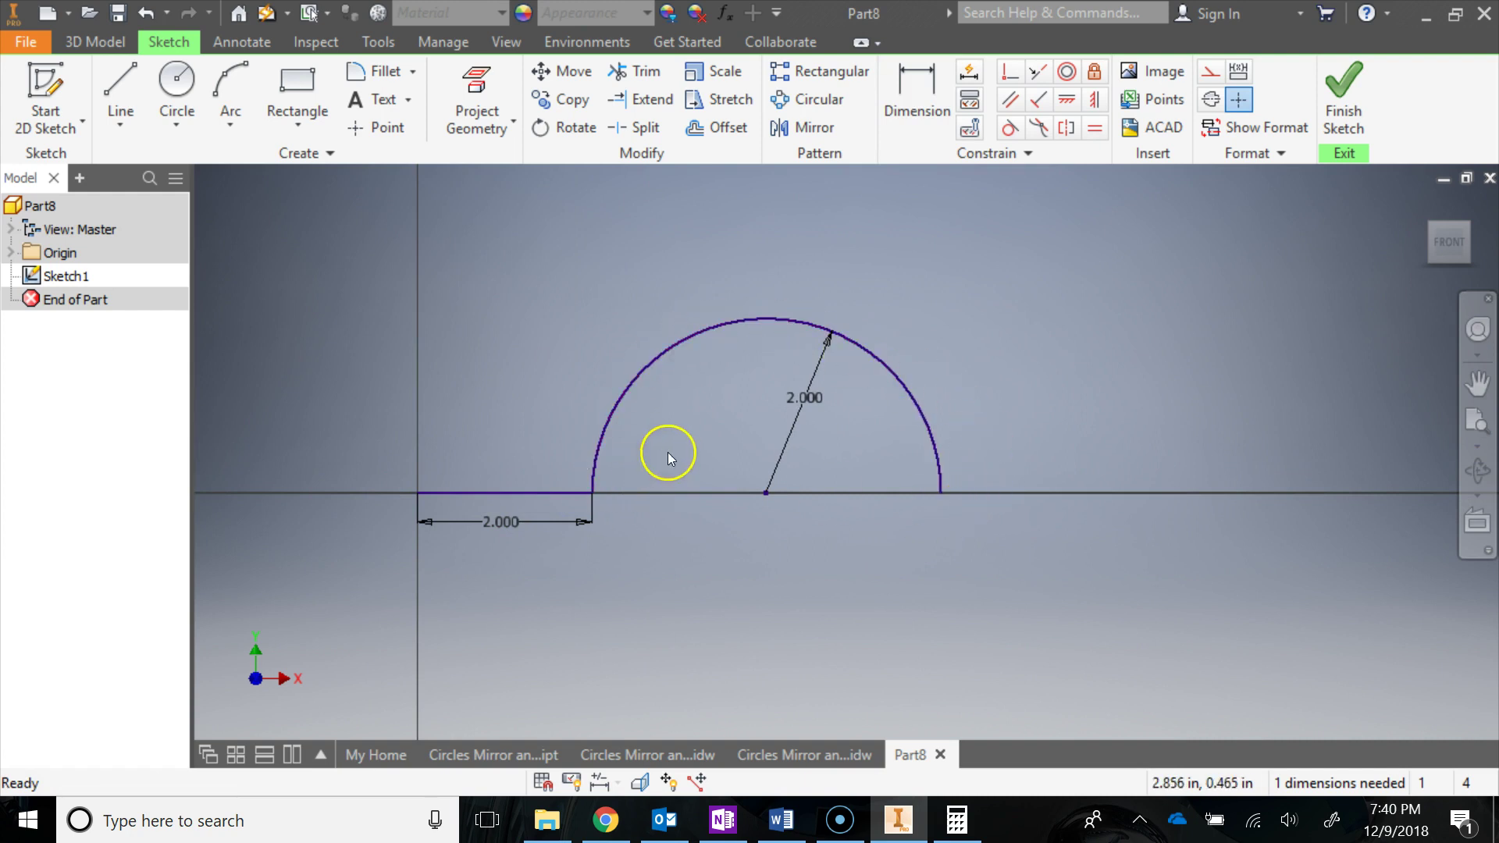
# Check the arch's outer radius on the isometric drawing and draw a 5 in diameter circle centred on the part sketch's arc centre.
pyautogui.click(818, 753)
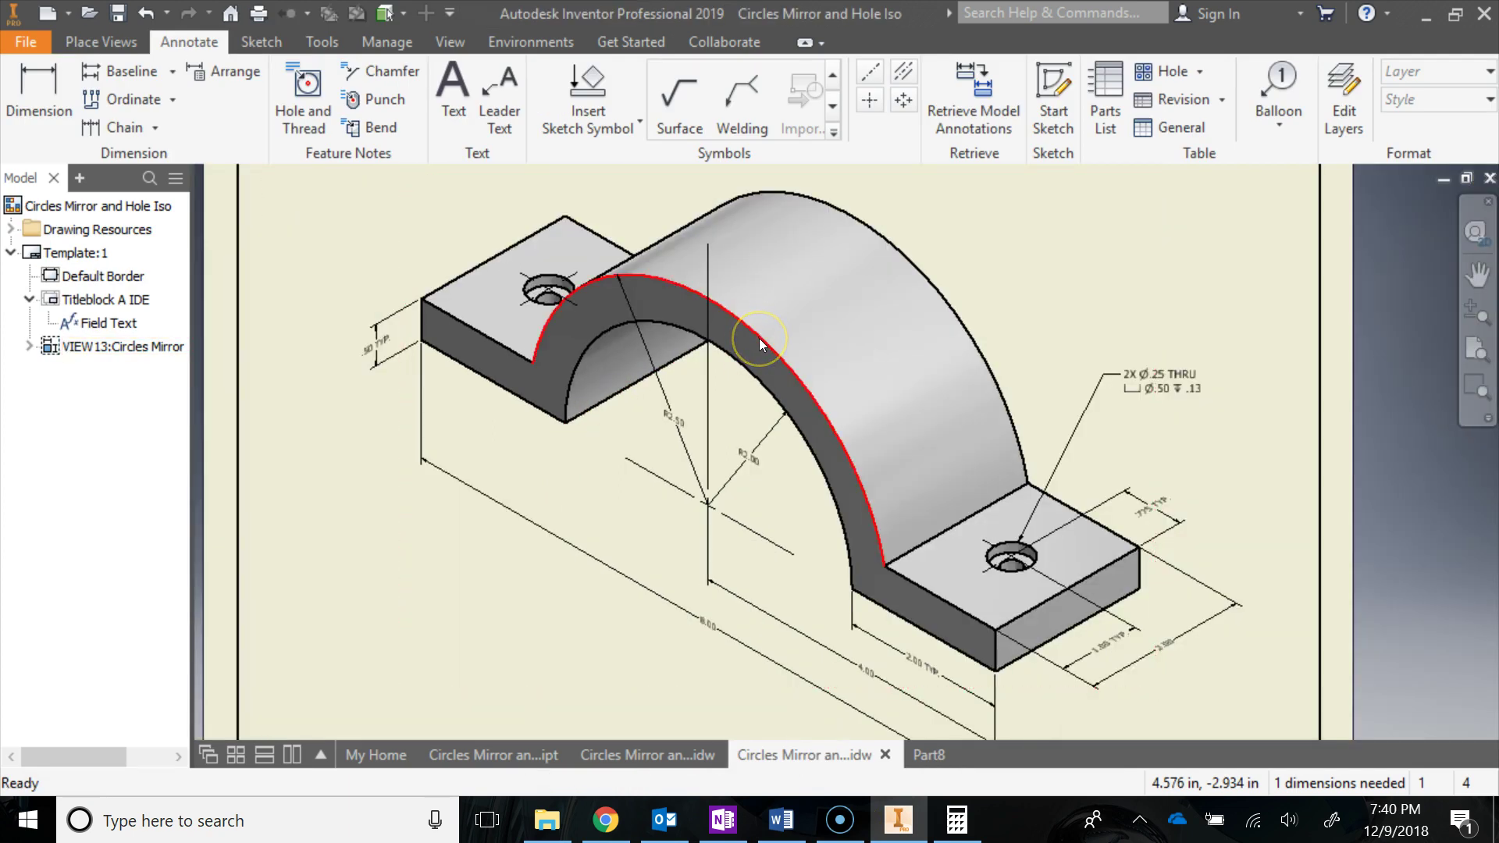
pyautogui.scroll(3, 759, 339)
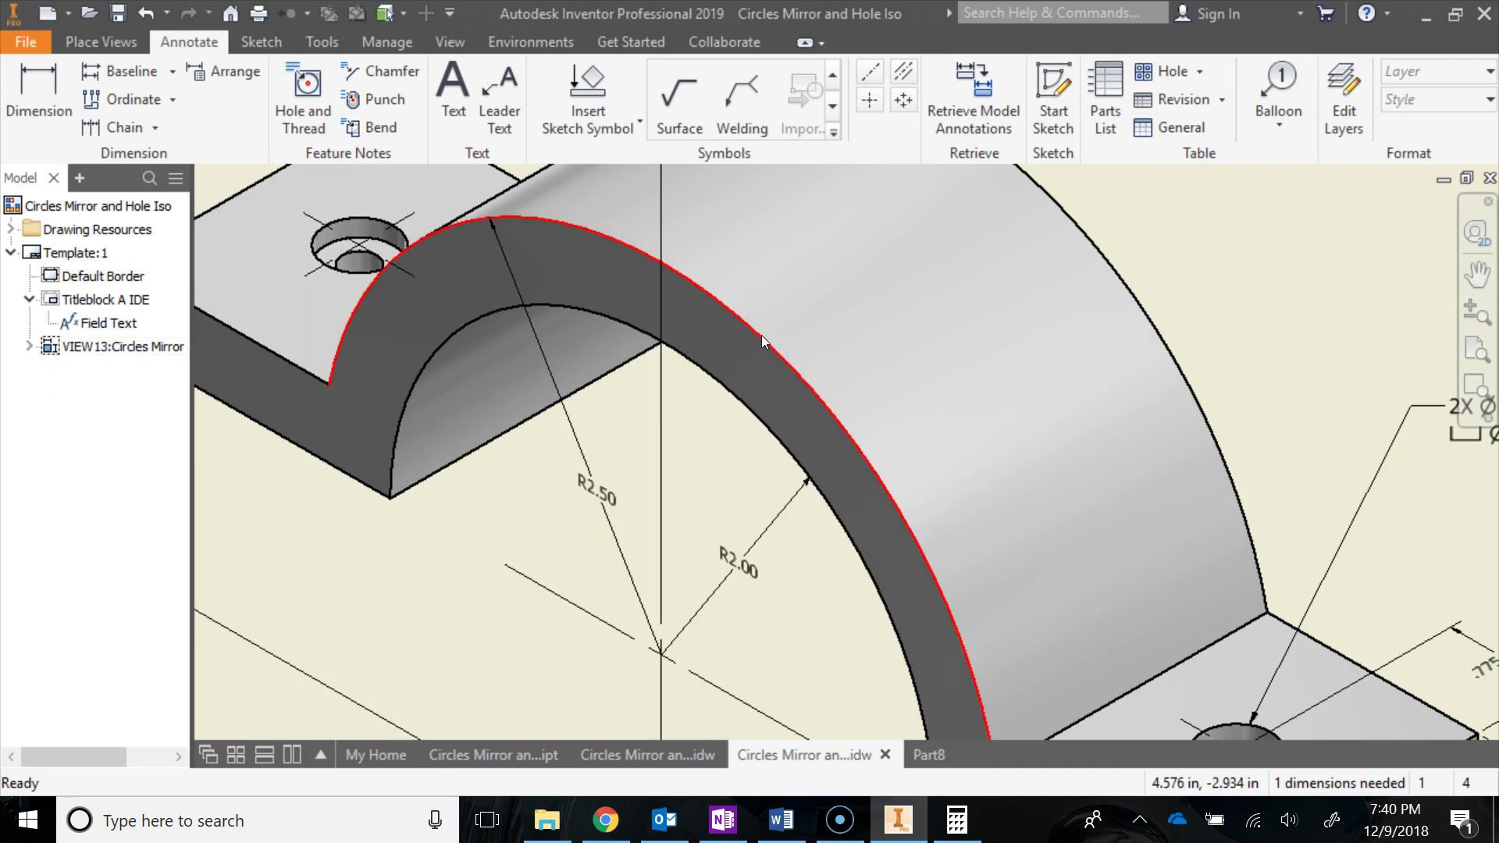
pyautogui.scroll(-4, 763, 341)
pyautogui.click(925, 755)
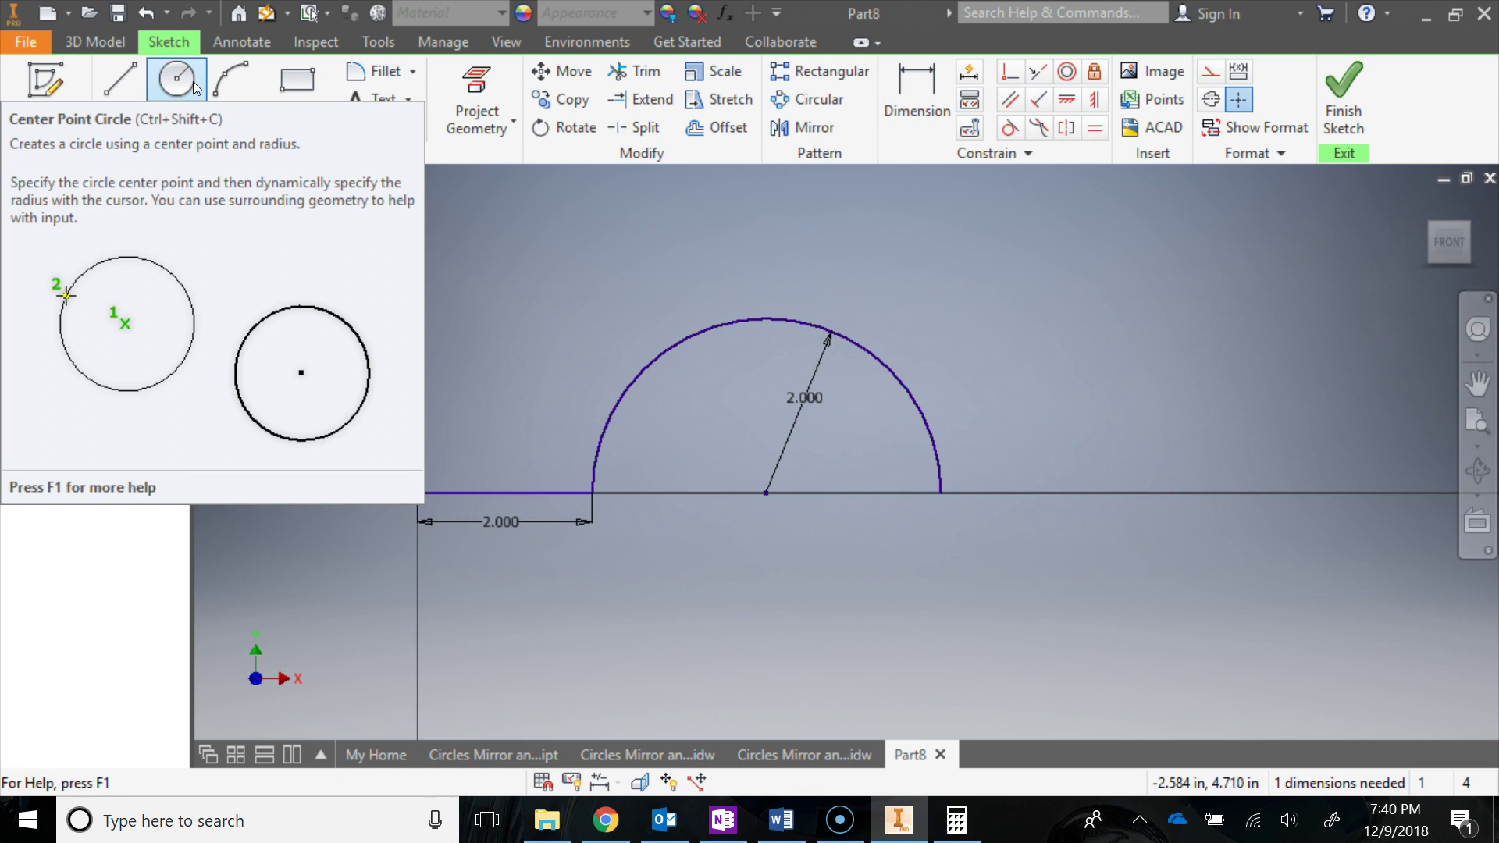
pyautogui.click(195, 87)
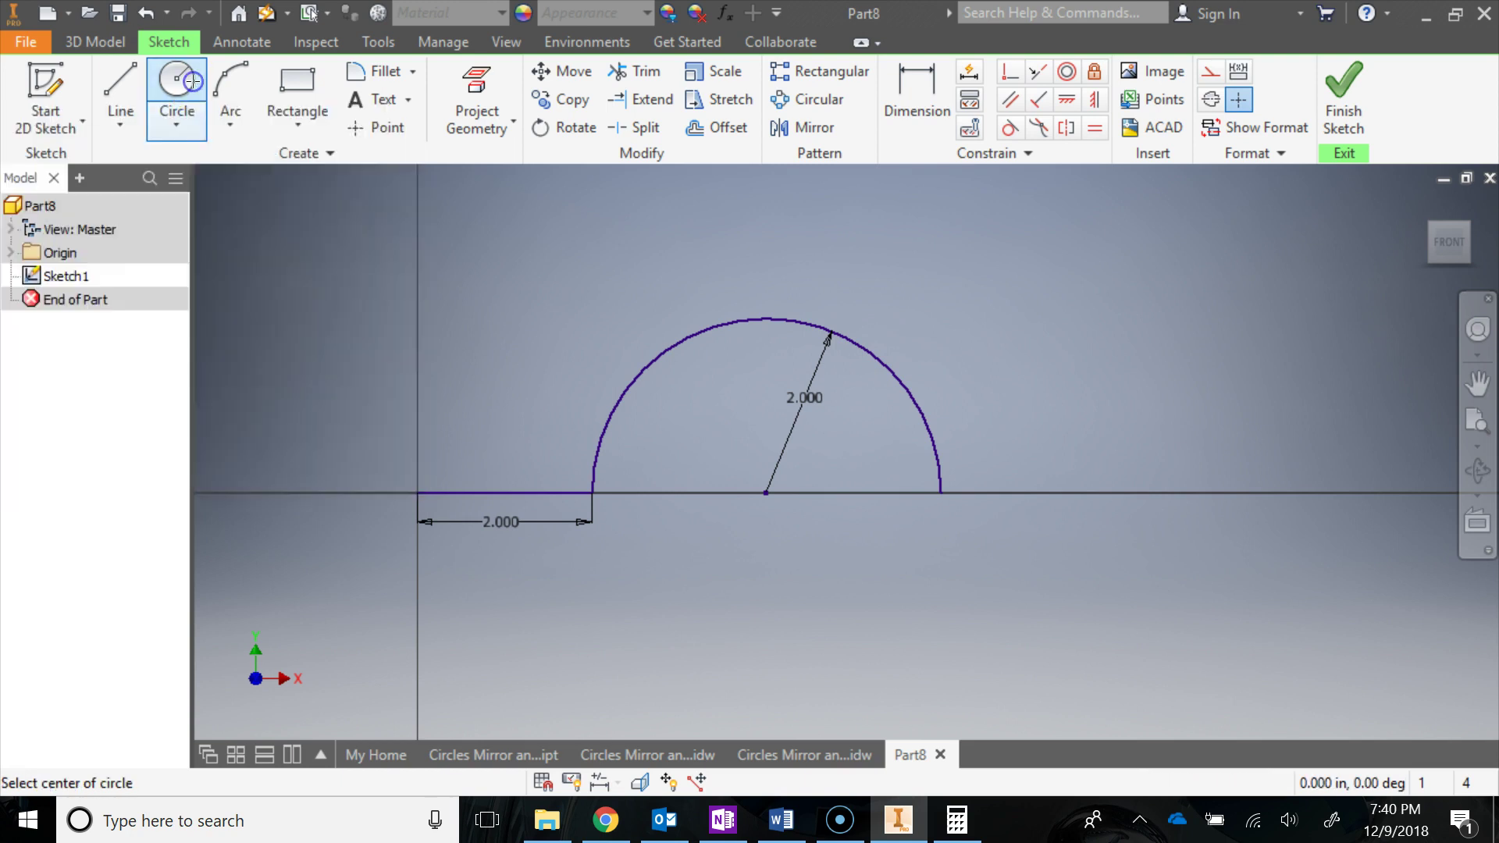
pyautogui.click(766, 493)
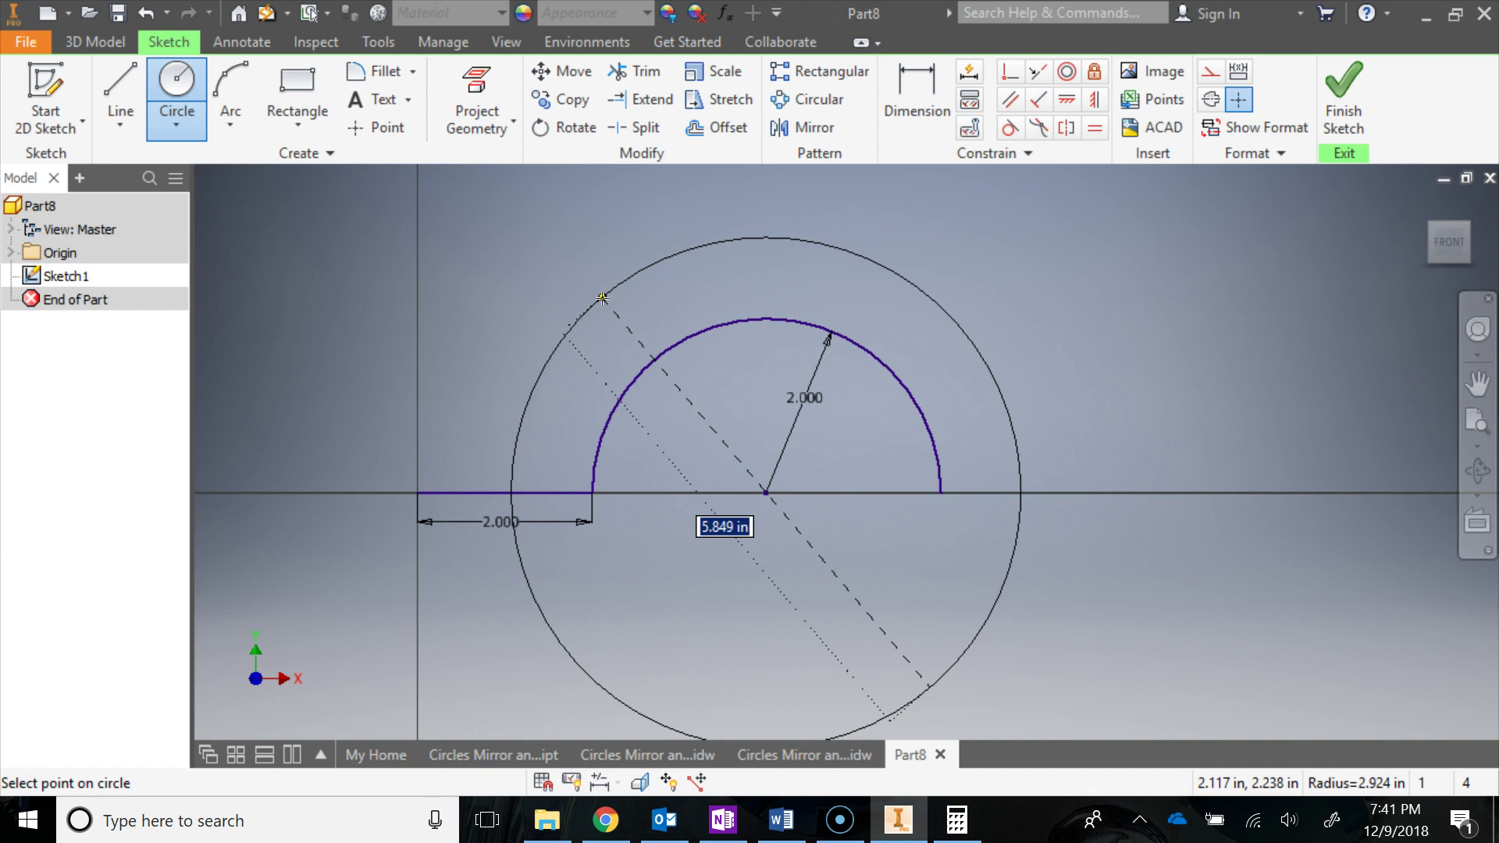
pyautogui.write('5')
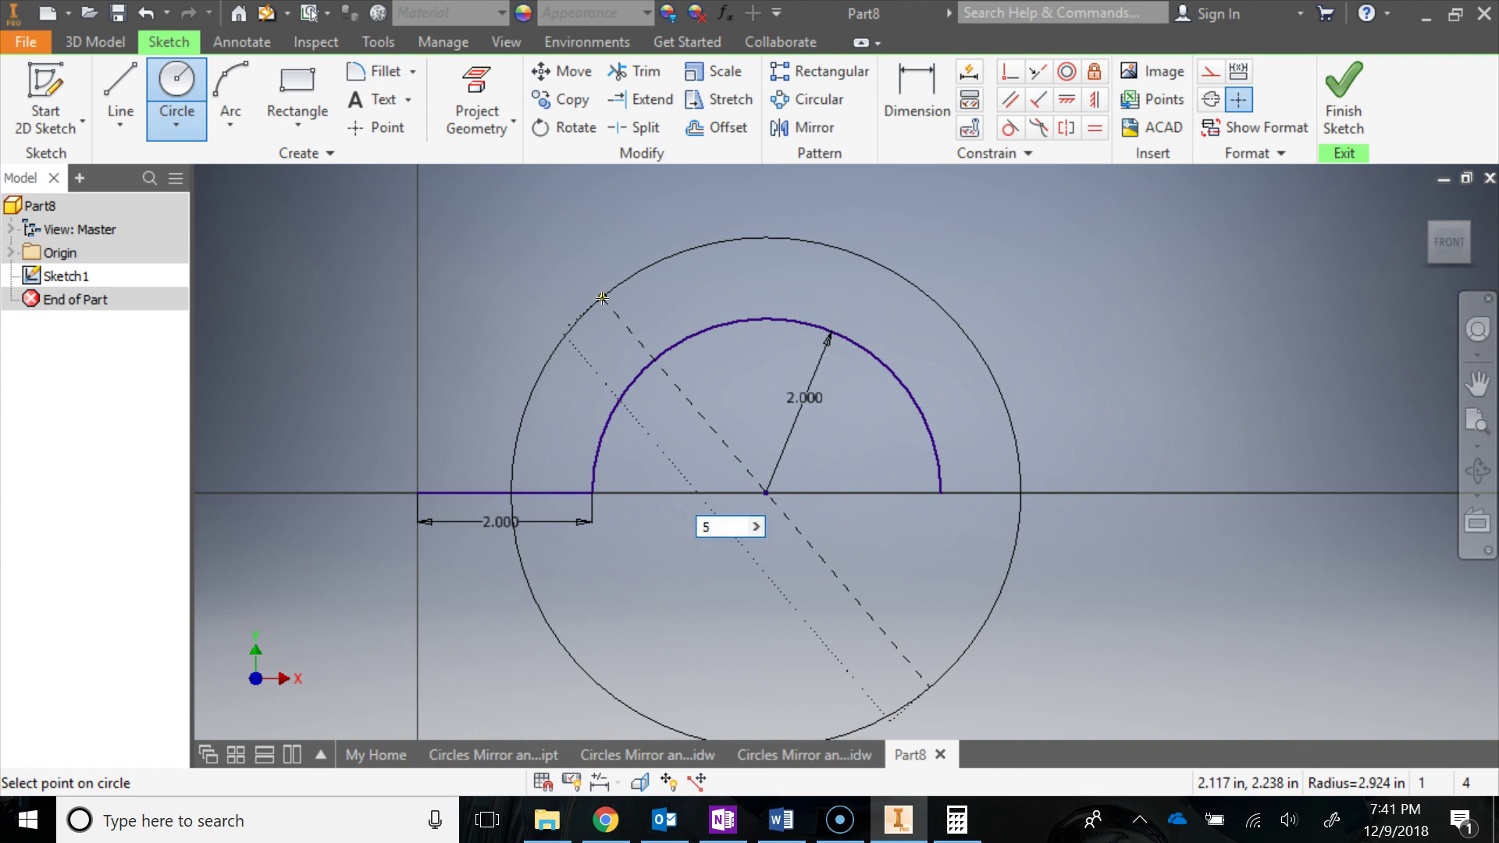
pyautogui.press('Return')
pyautogui.press('Escape')
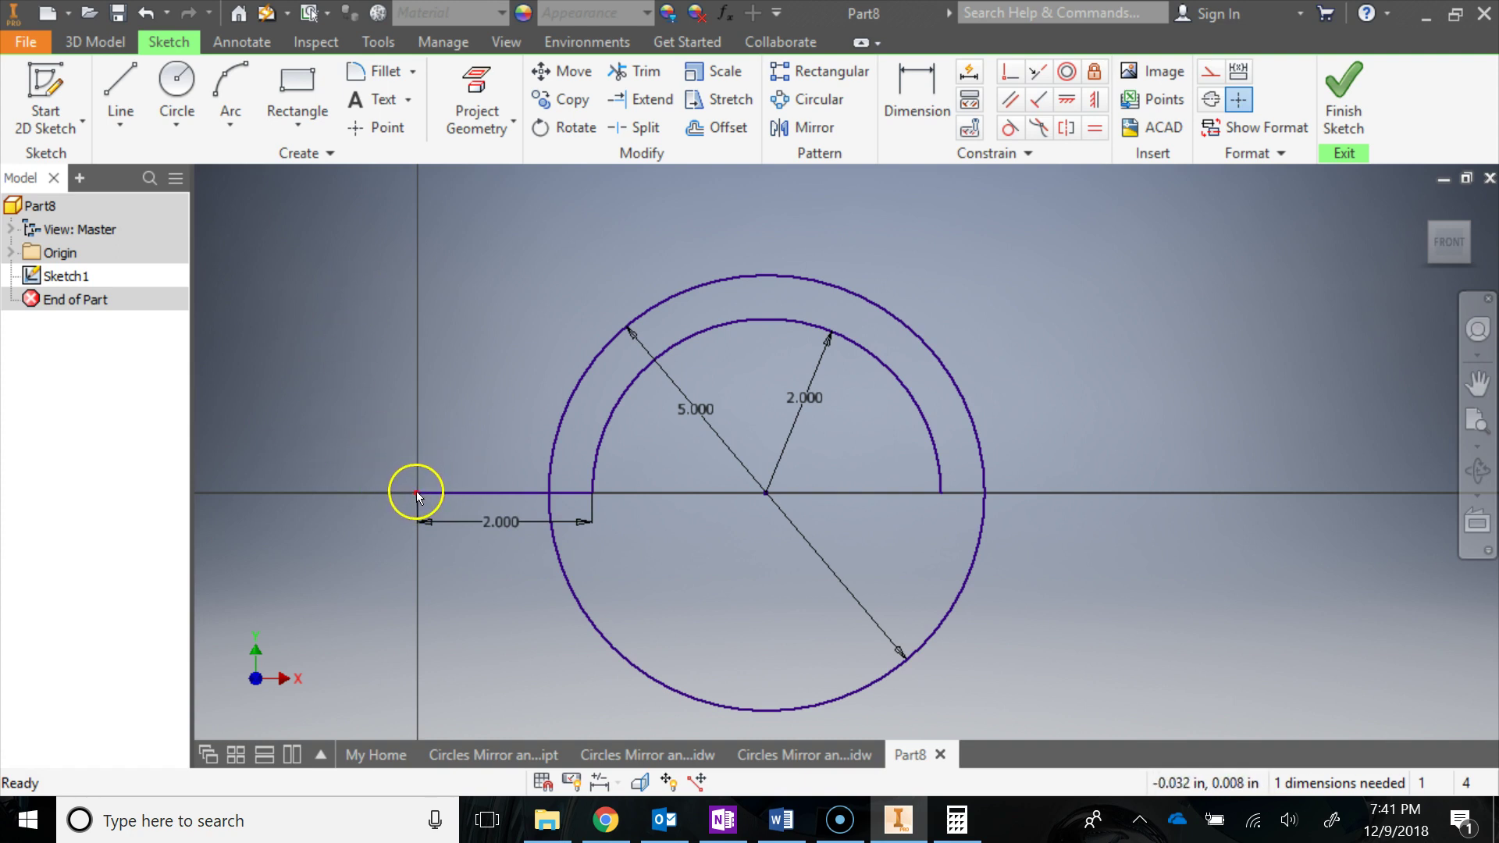
# Check the foot's thickness on the isometric drawing and draw a 0.5 in vertical line upward from the origin in the part sketch.
pyautogui.click(863, 755)
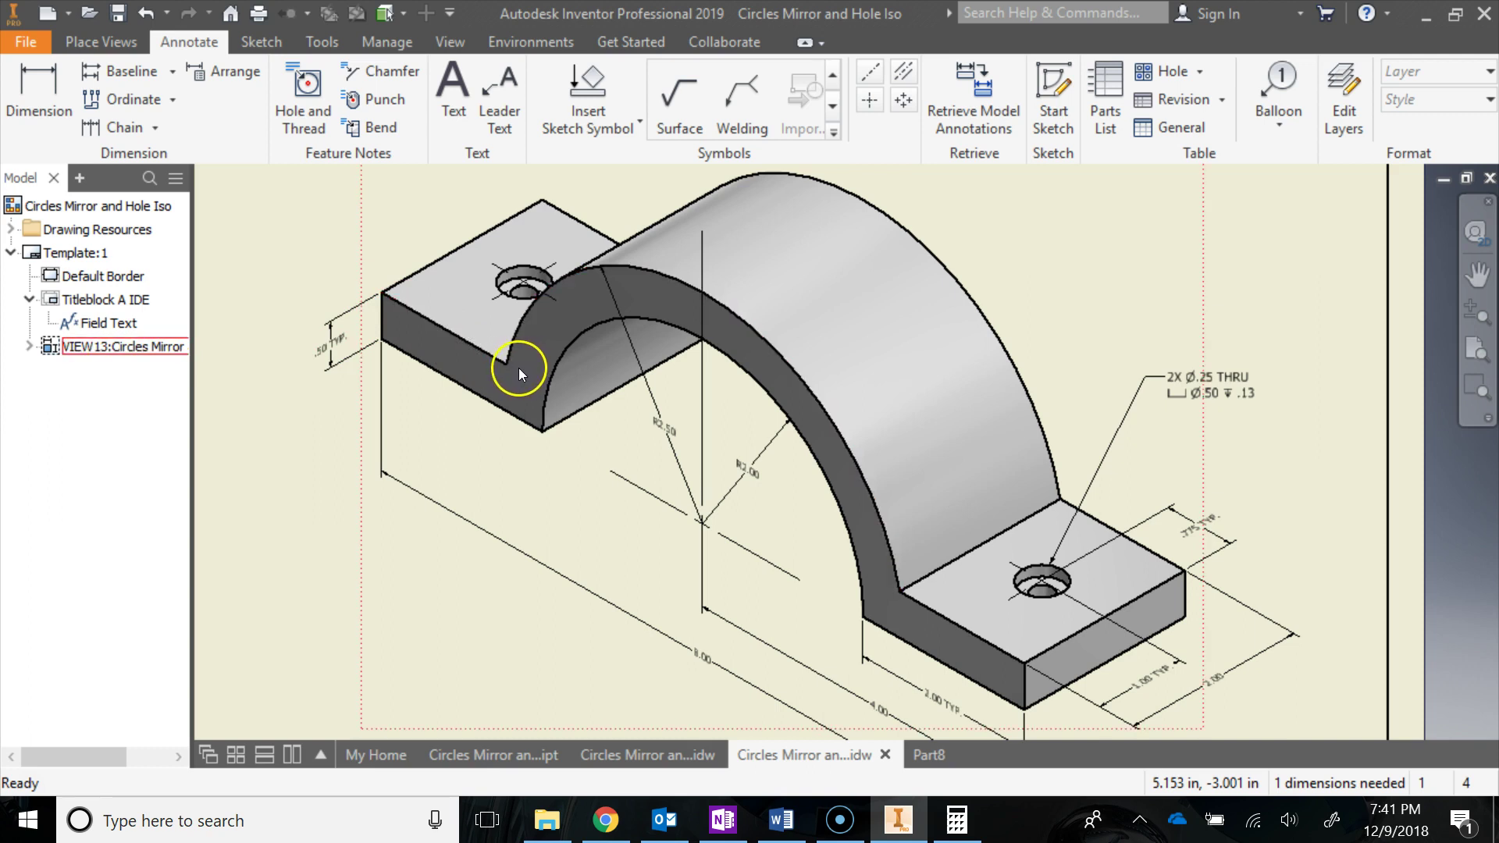
pyautogui.click(929, 754)
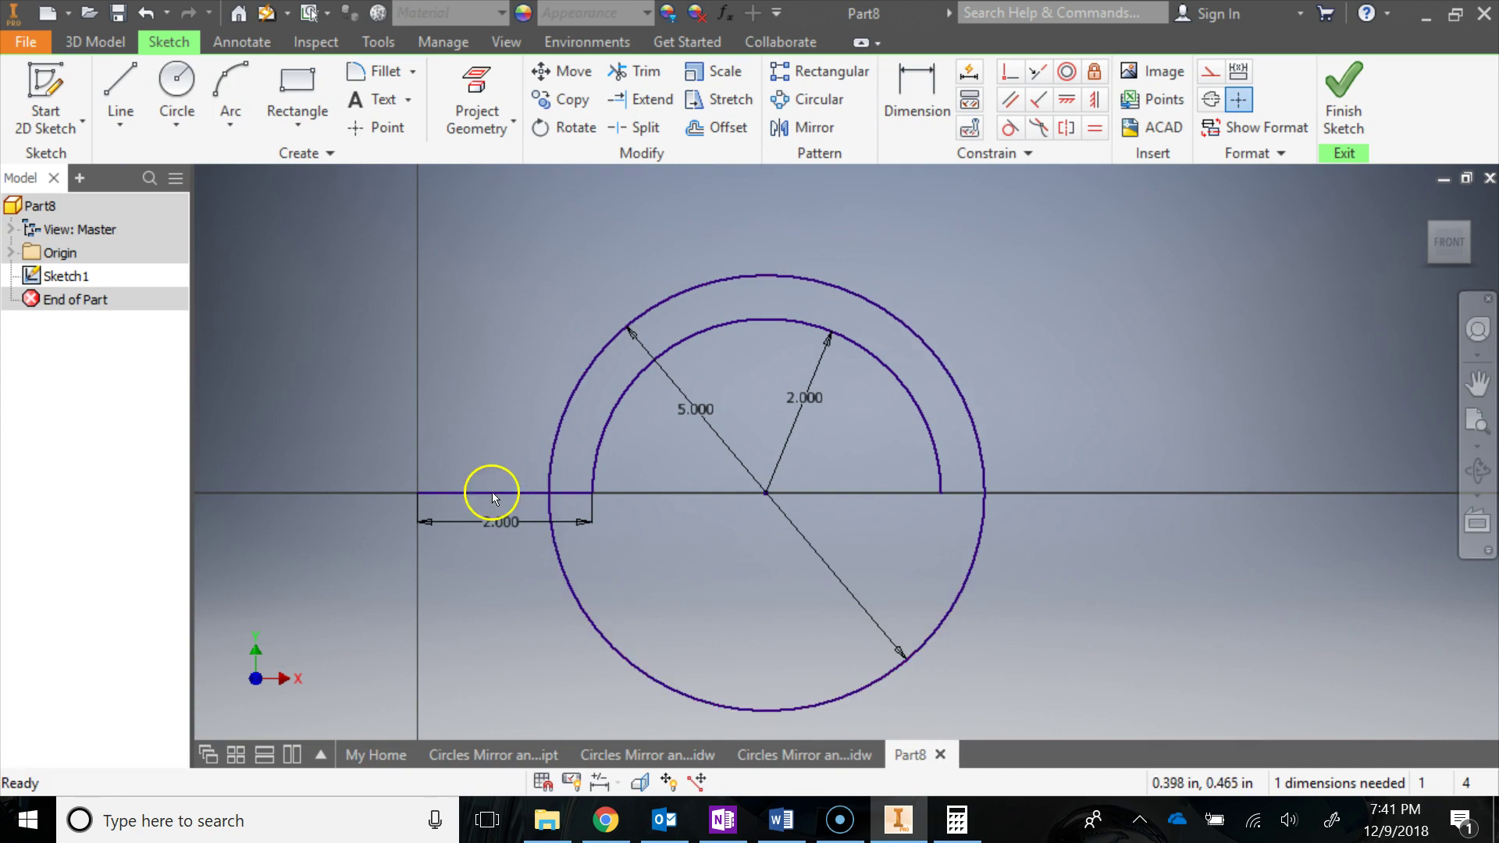
pyautogui.click(120, 97)
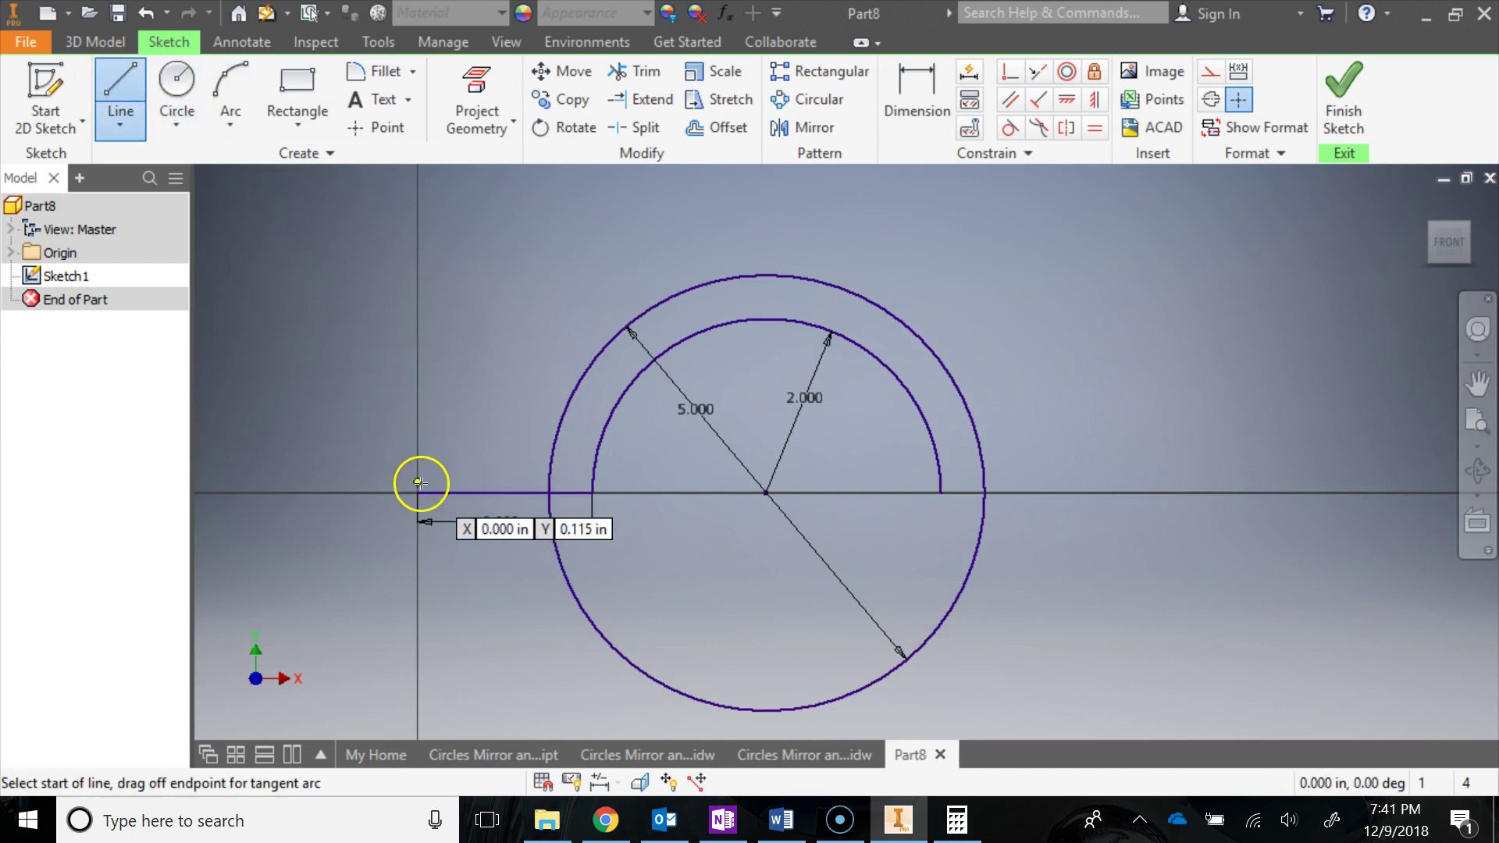
pyautogui.click(418, 492)
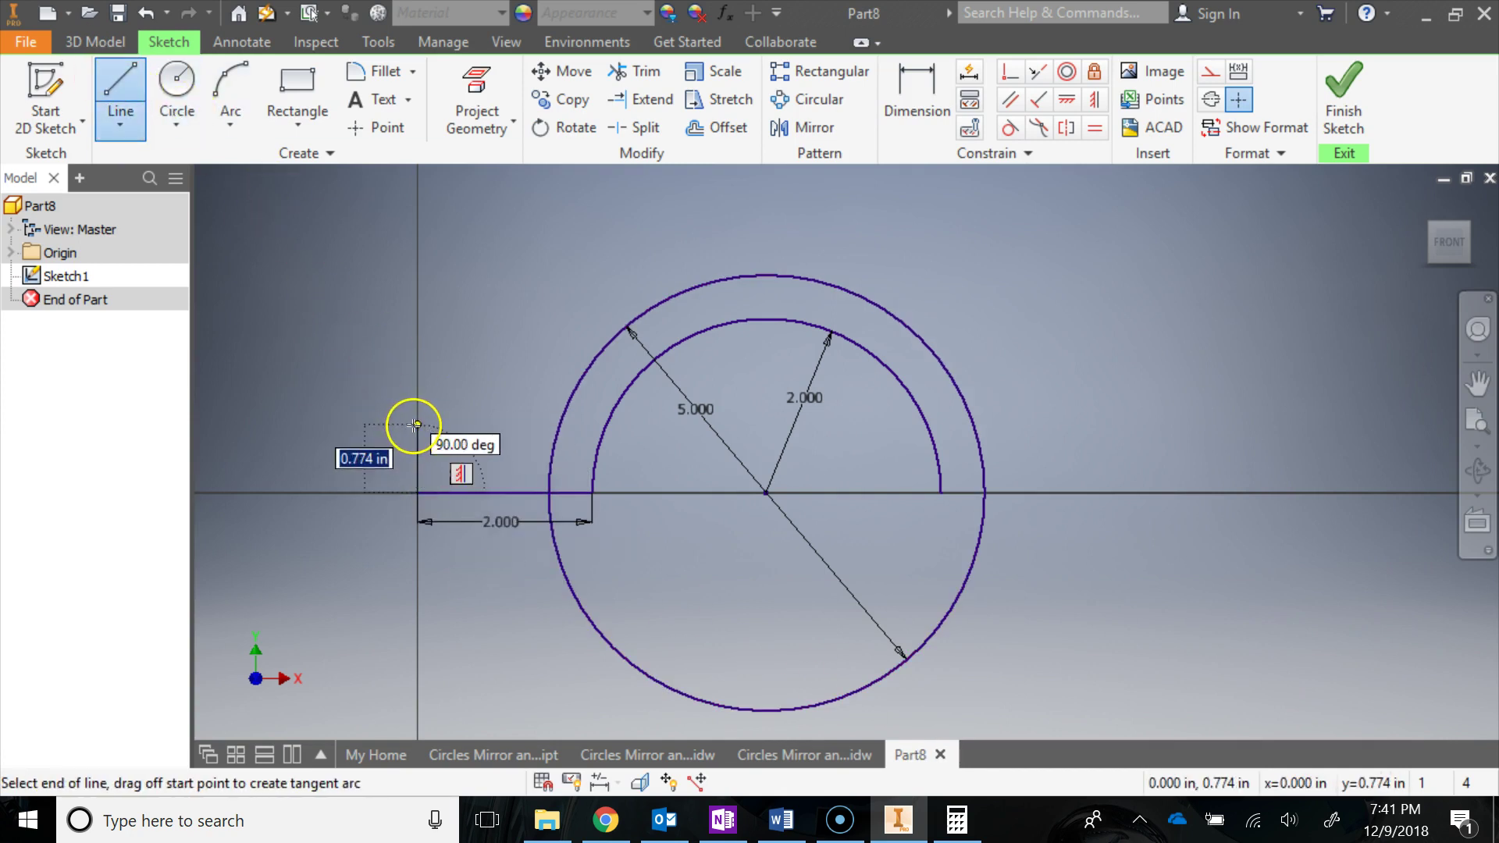
pyautogui.write('.')
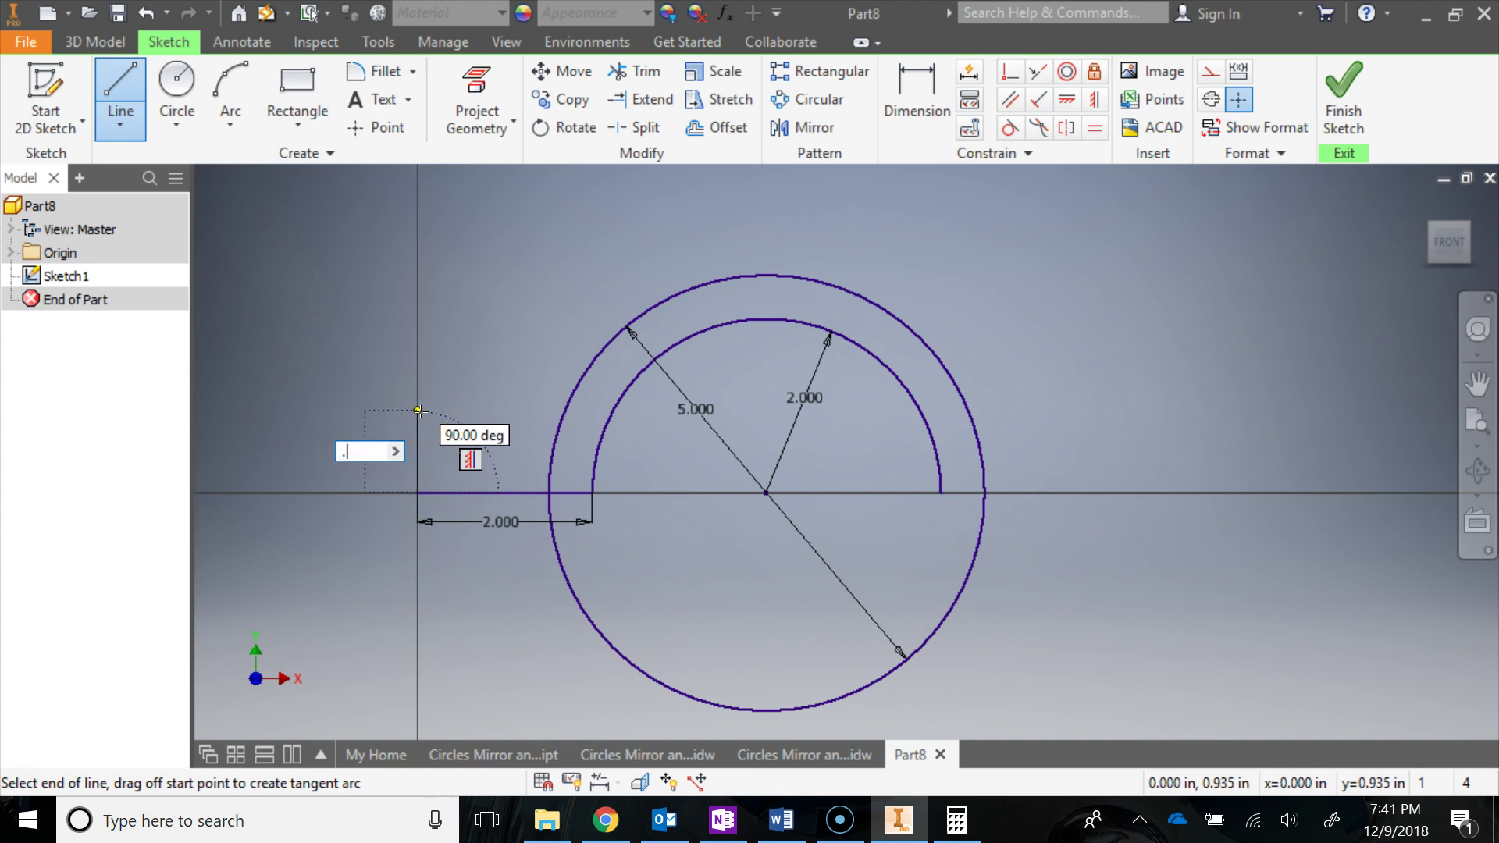
pyautogui.write('5')
pyautogui.press('Return')
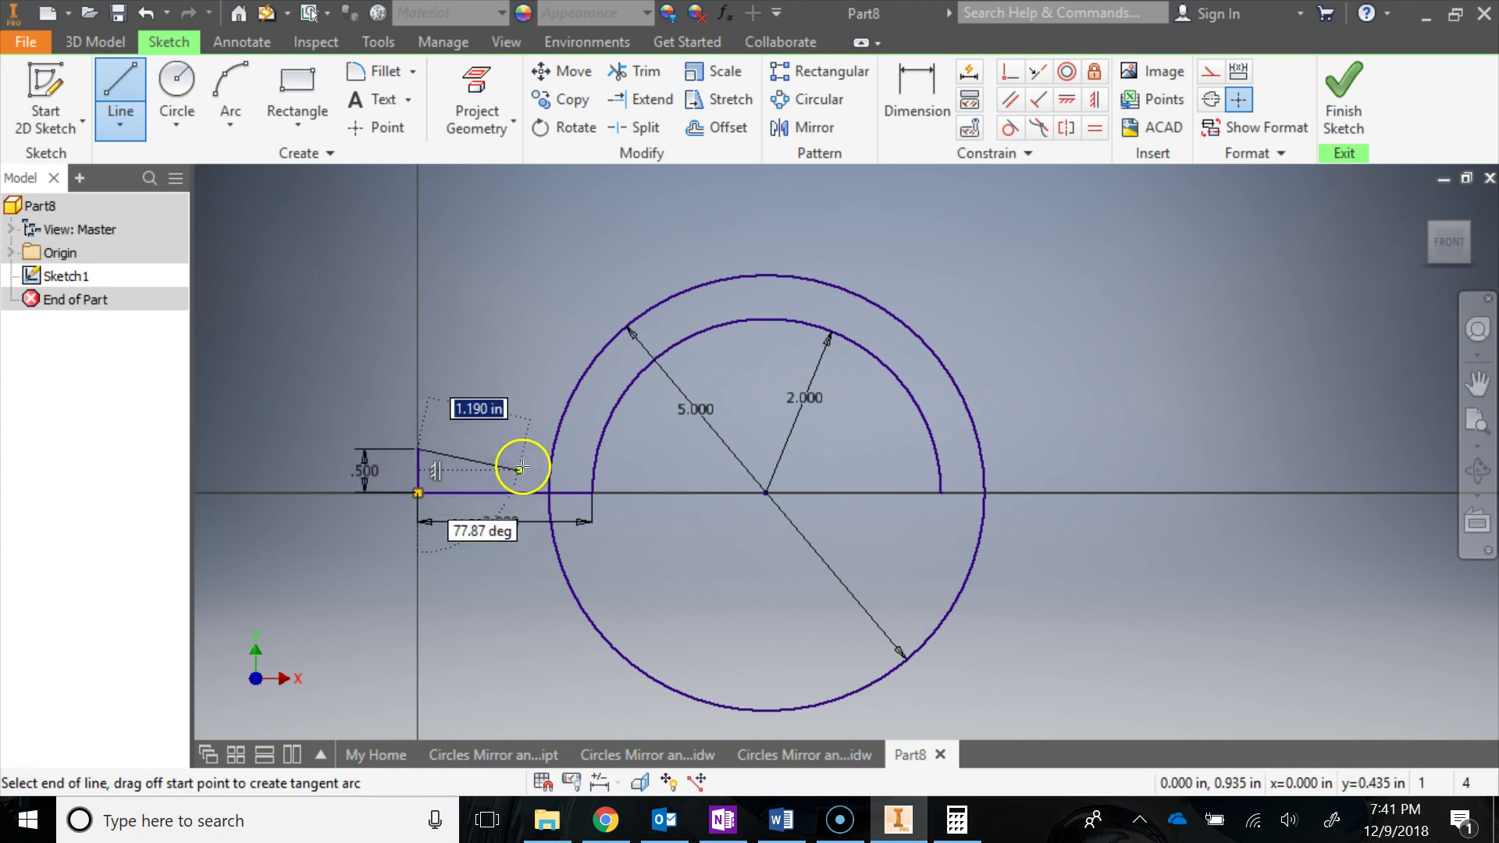
# Draw a horizontal line about 1.8 in long from the vertical line's upper end, extending just past the 5 in circle.
pyautogui.scroll(3, 564, 451)
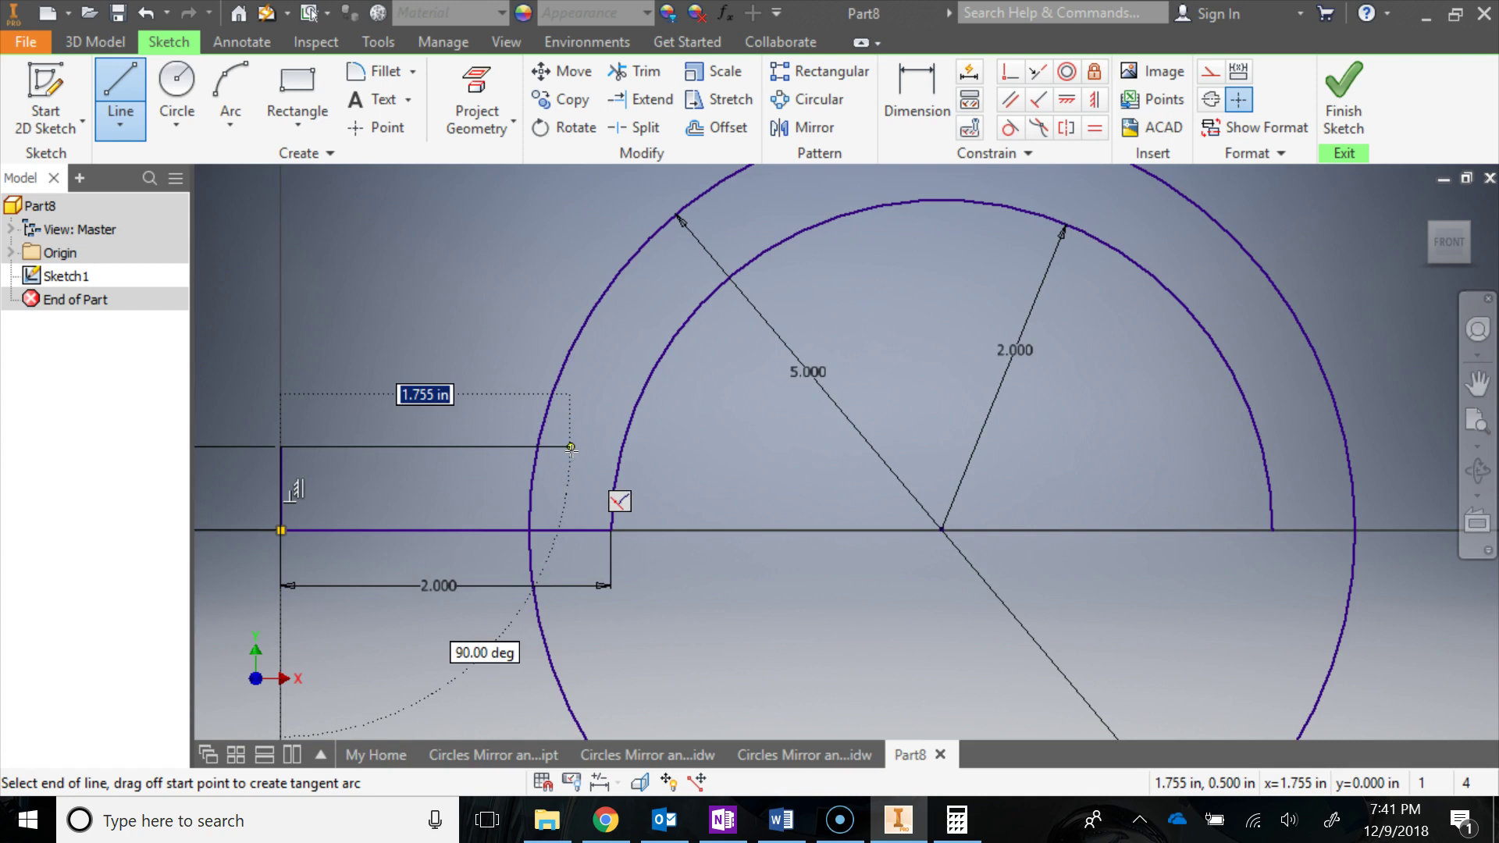
pyautogui.moveTo(575, 454); pyautogui.dragTo(661, 406, button='middle')
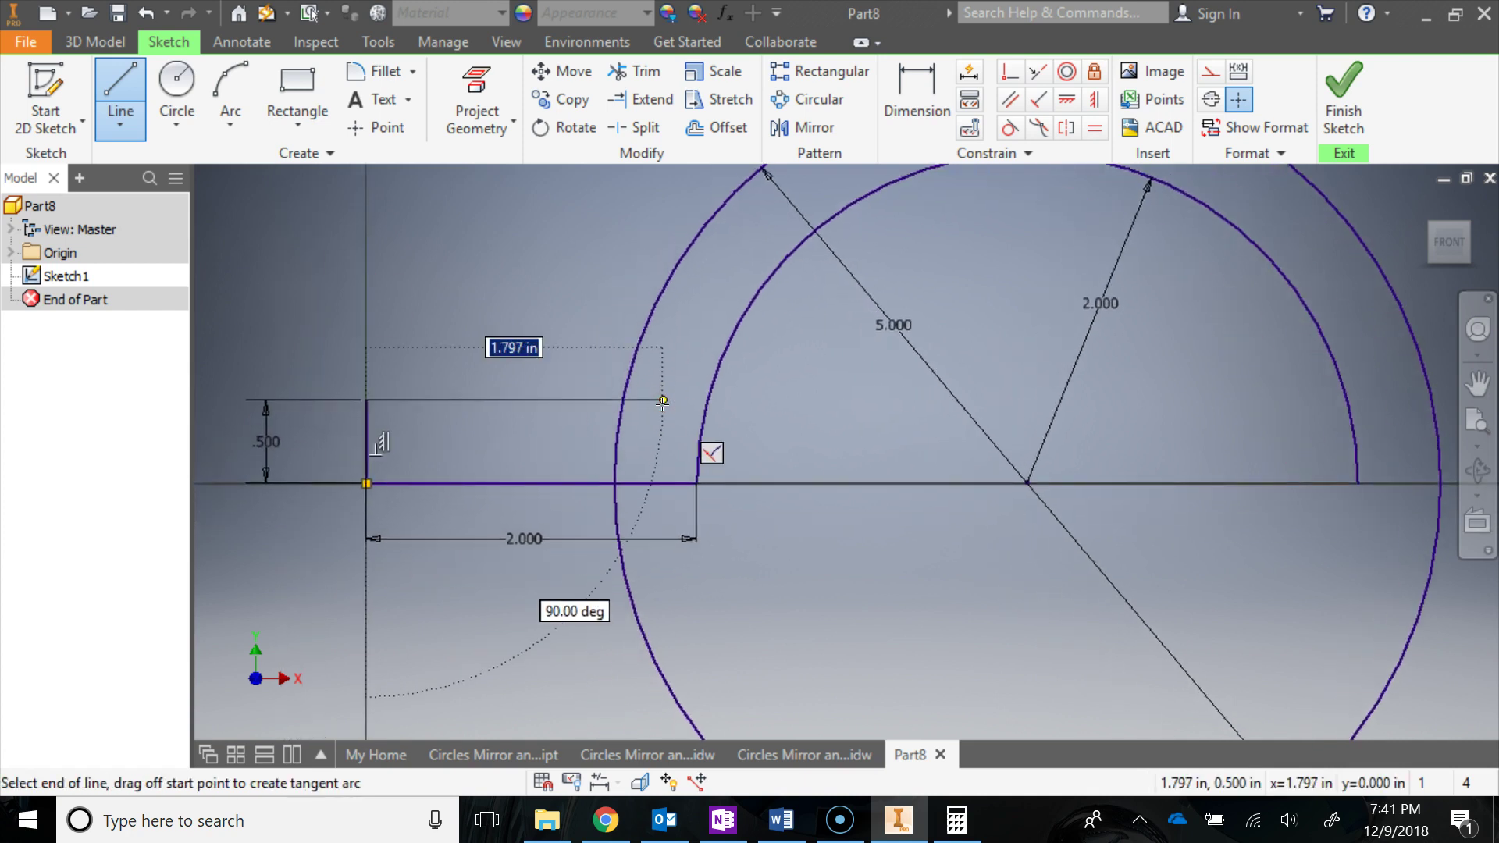
pyautogui.click(663, 400)
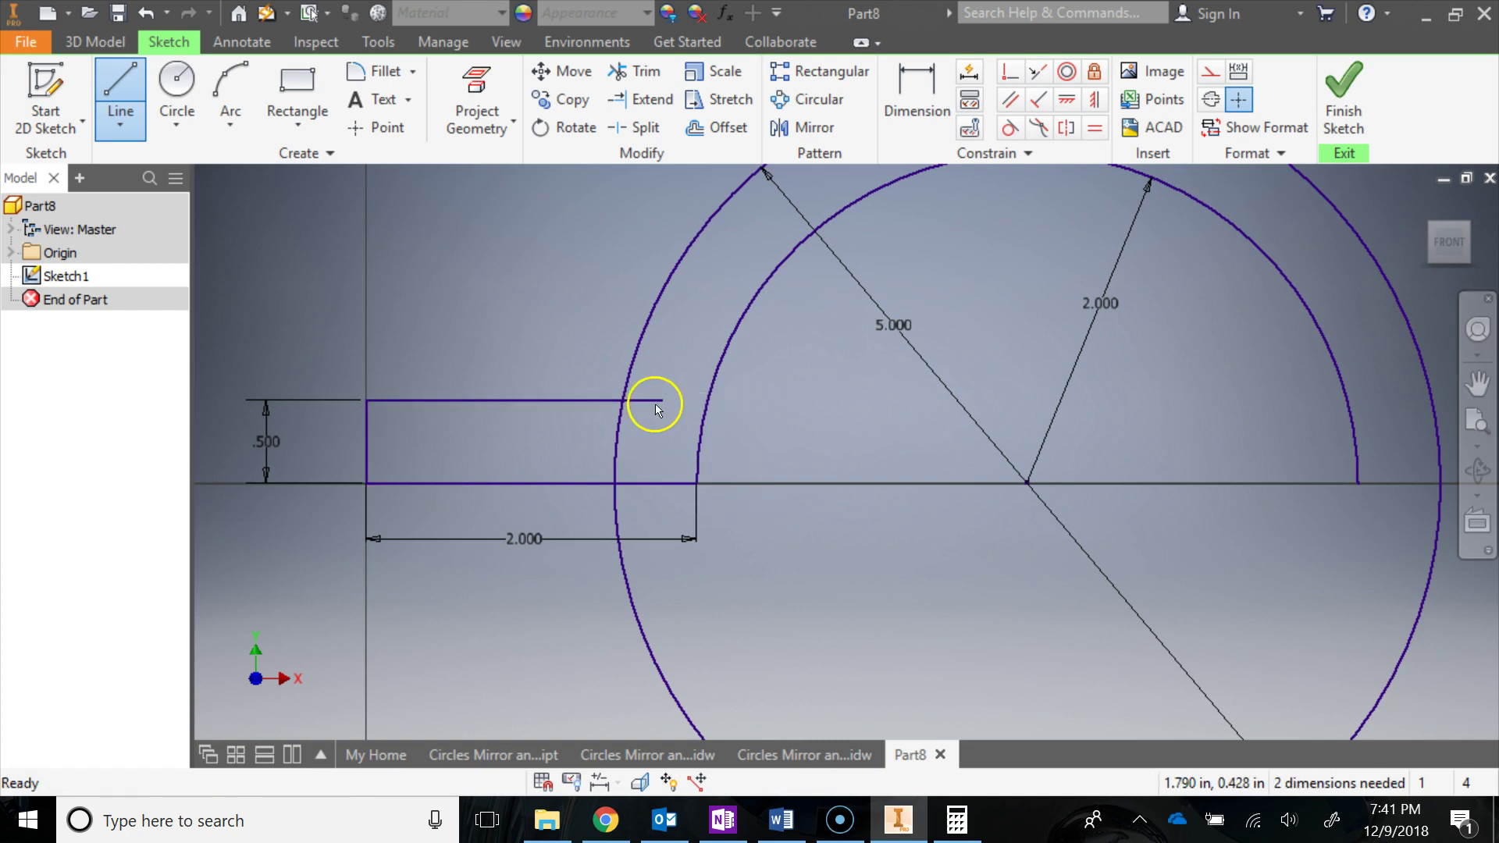
pyautogui.press('Escape')
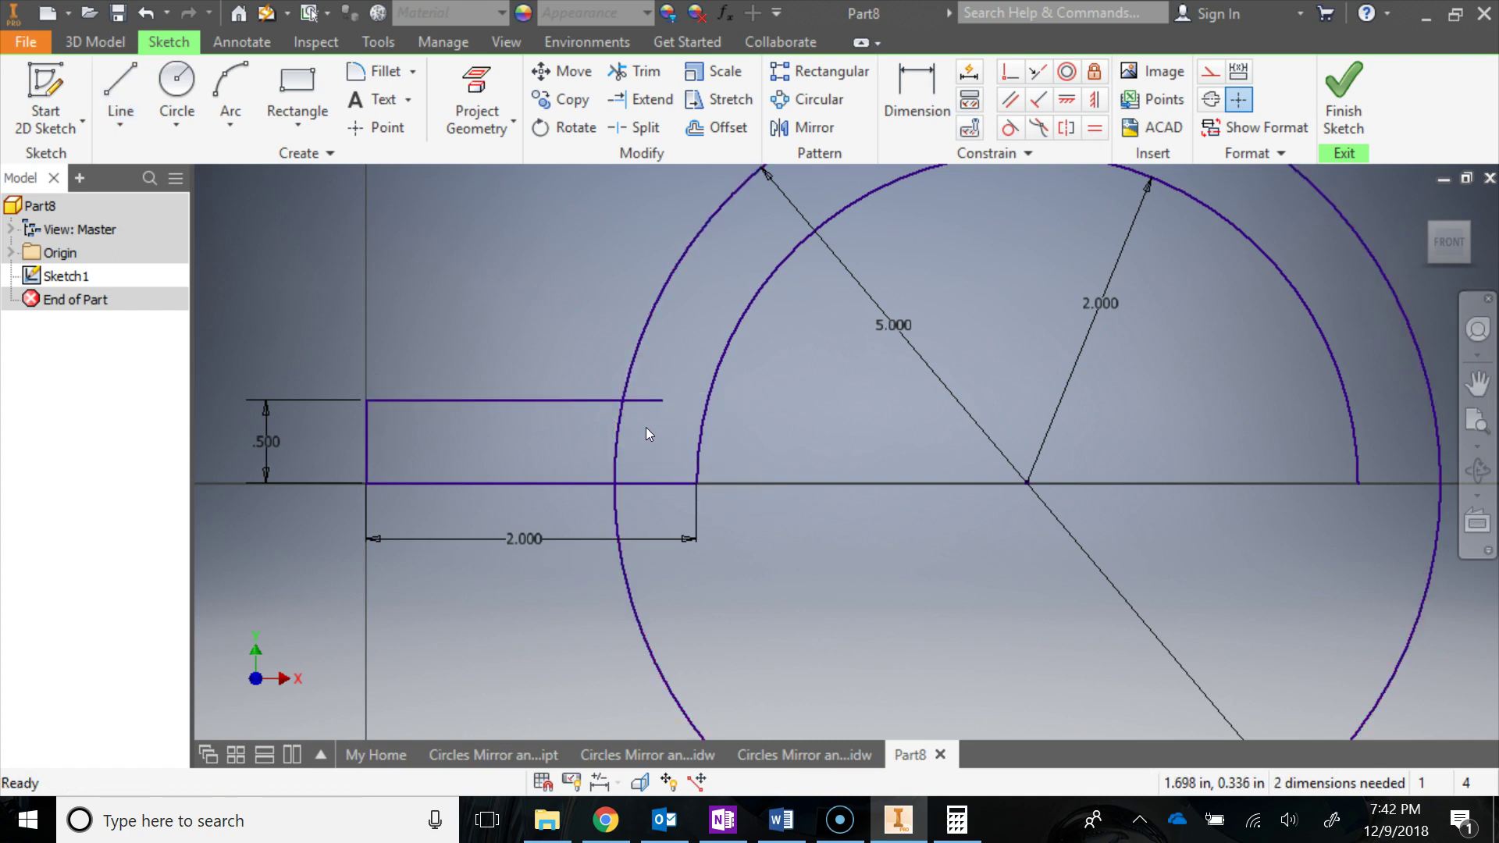
# Trim the end of the foot's upper horizontal line that overhangs inside the 5 in circle.
pyautogui.scroll(-3, 645, 429)
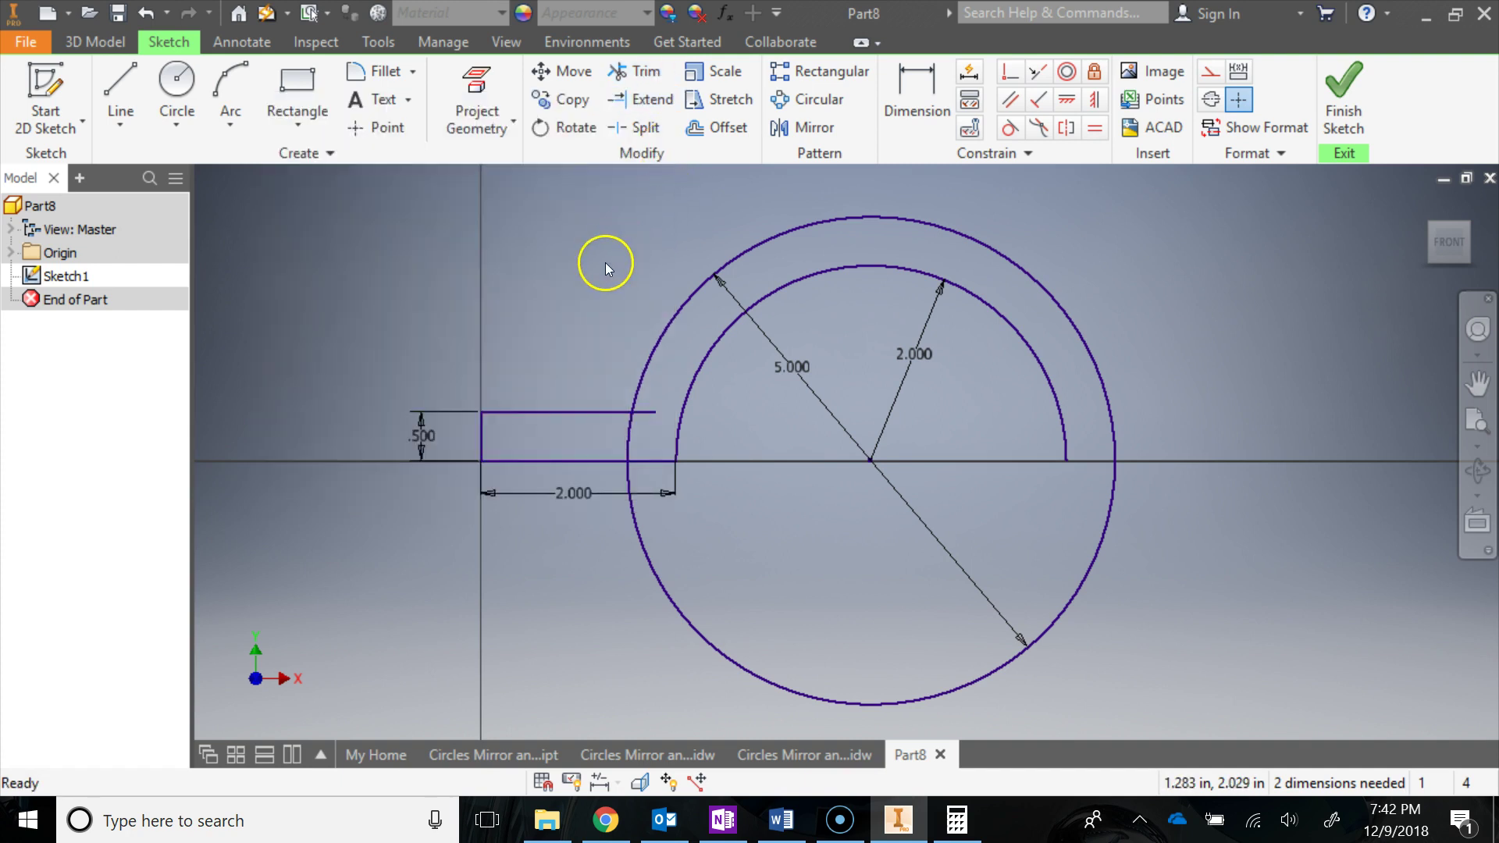
pyautogui.press('x')
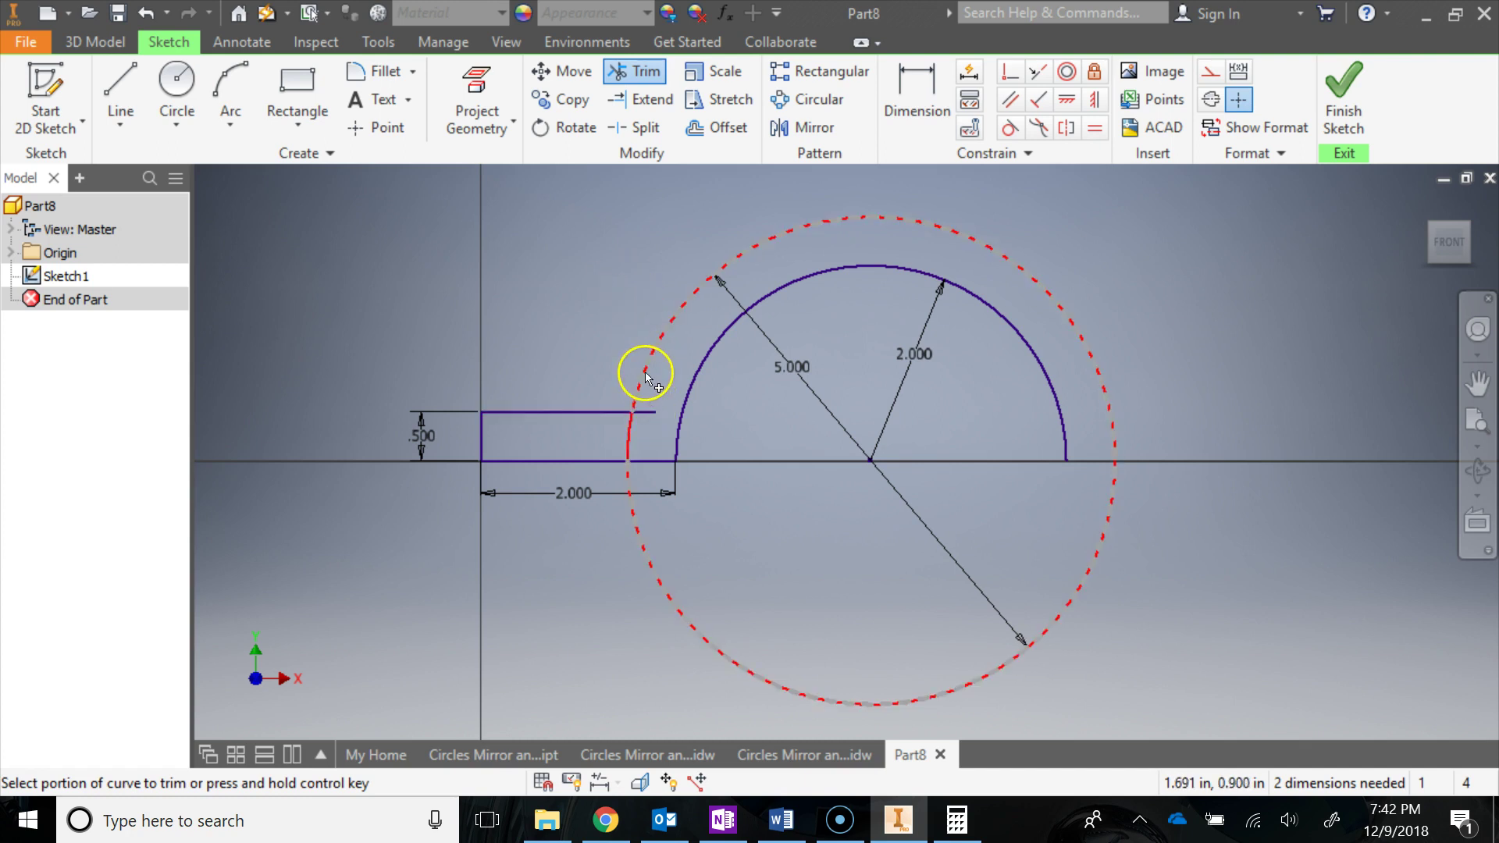
pyautogui.click(651, 417)
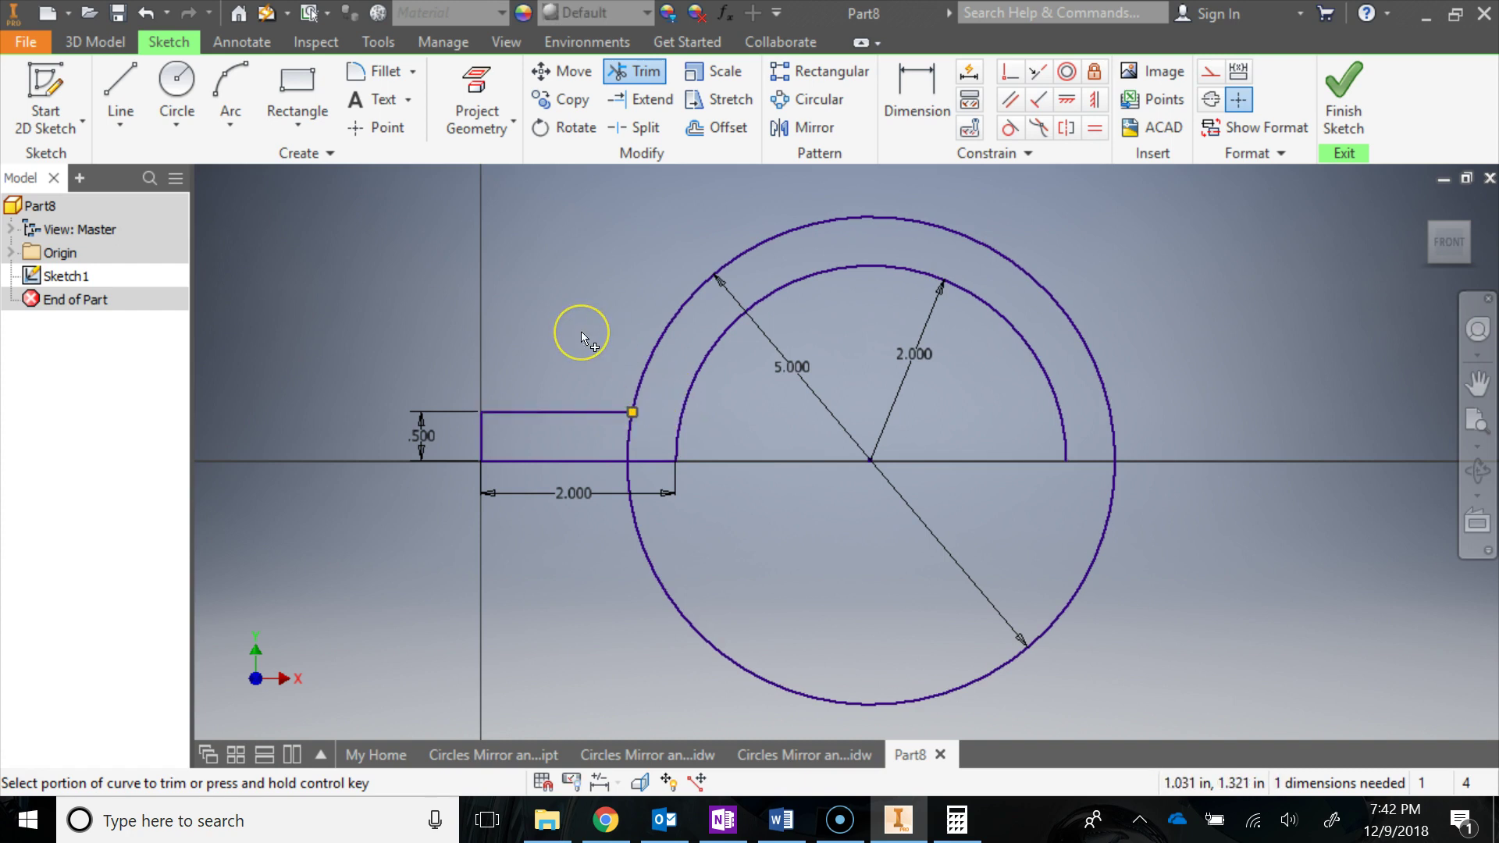
pyautogui.press('Escape')
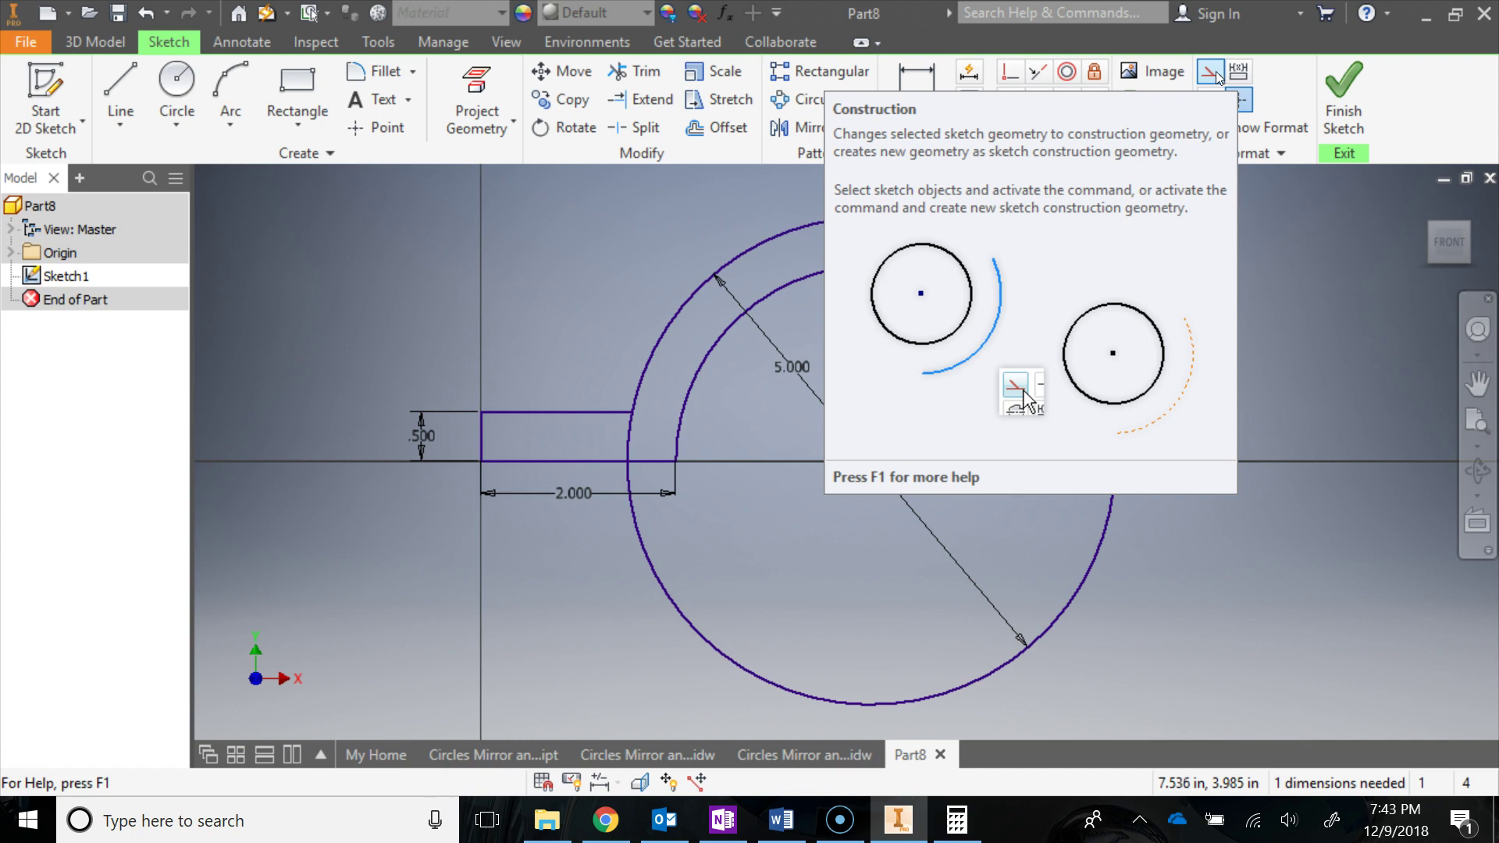
# Draw a vertical construction line about 2.9 in long from the arc centre up past the outer circle.
pyautogui.click(1222, 77)
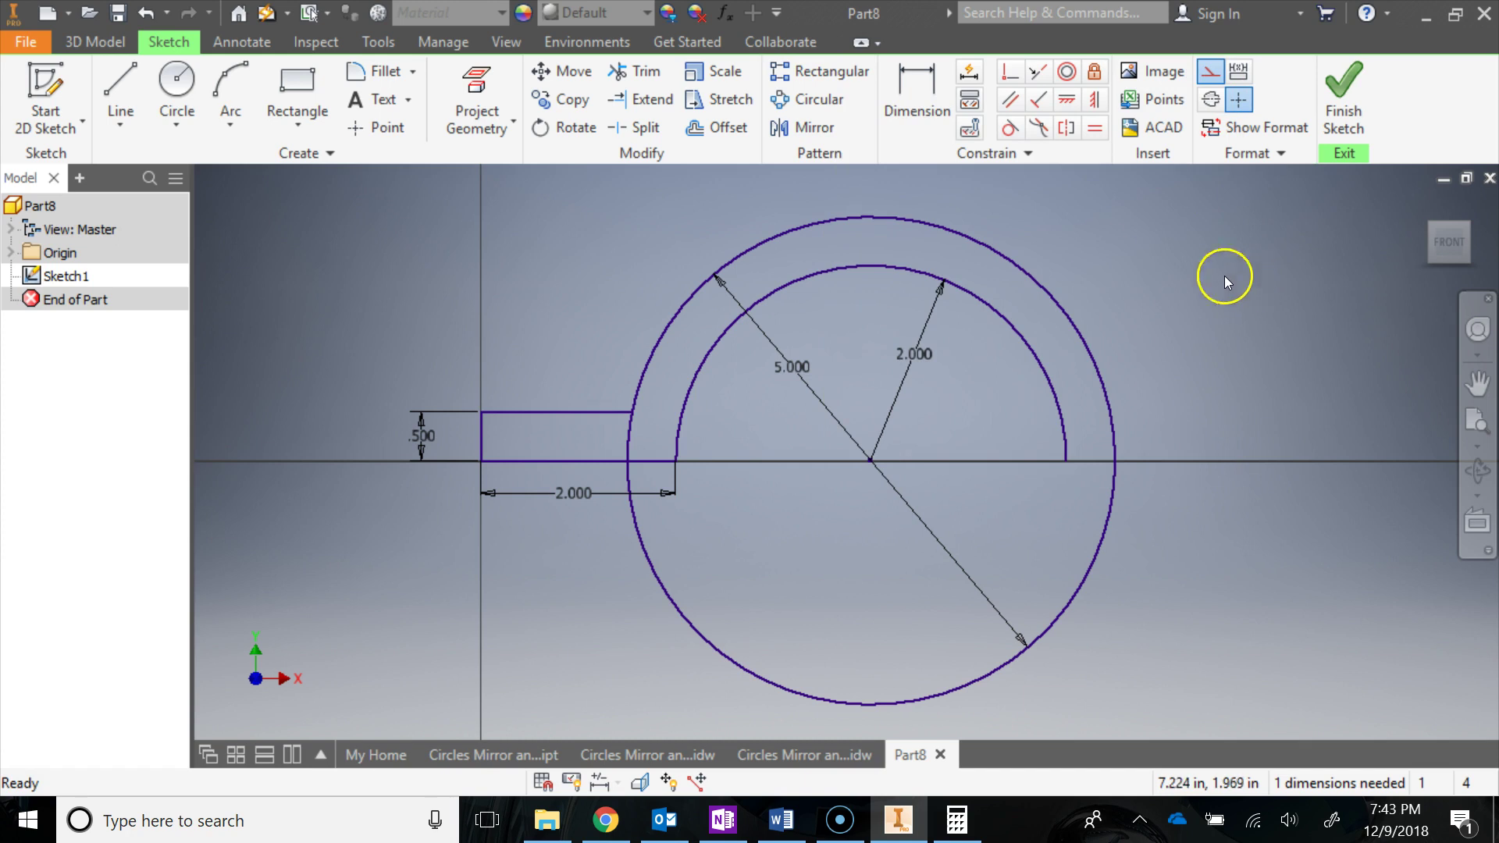
pyautogui.click(119, 86)
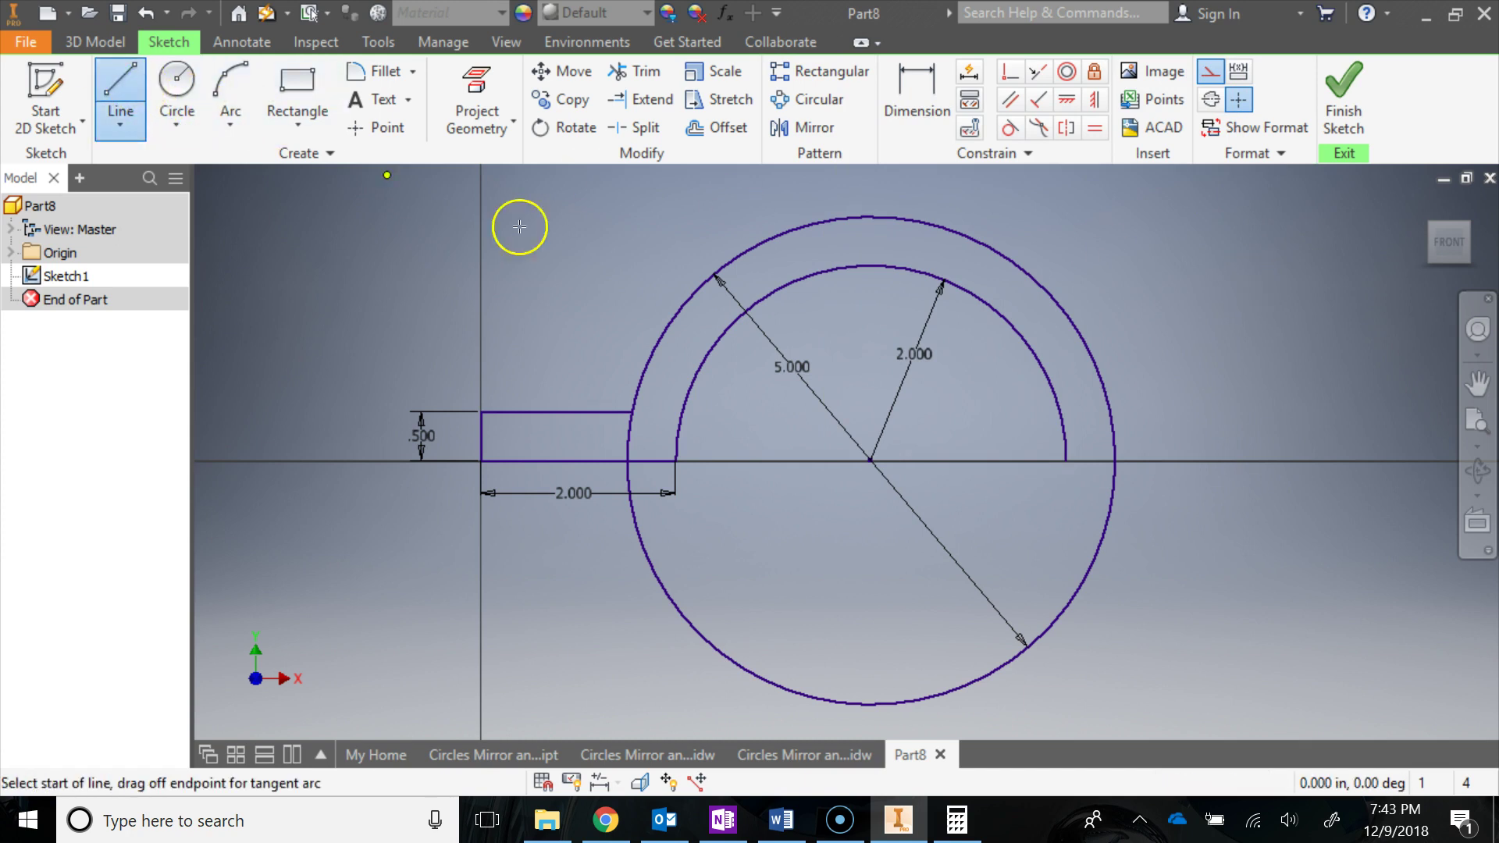
pyautogui.click(871, 459)
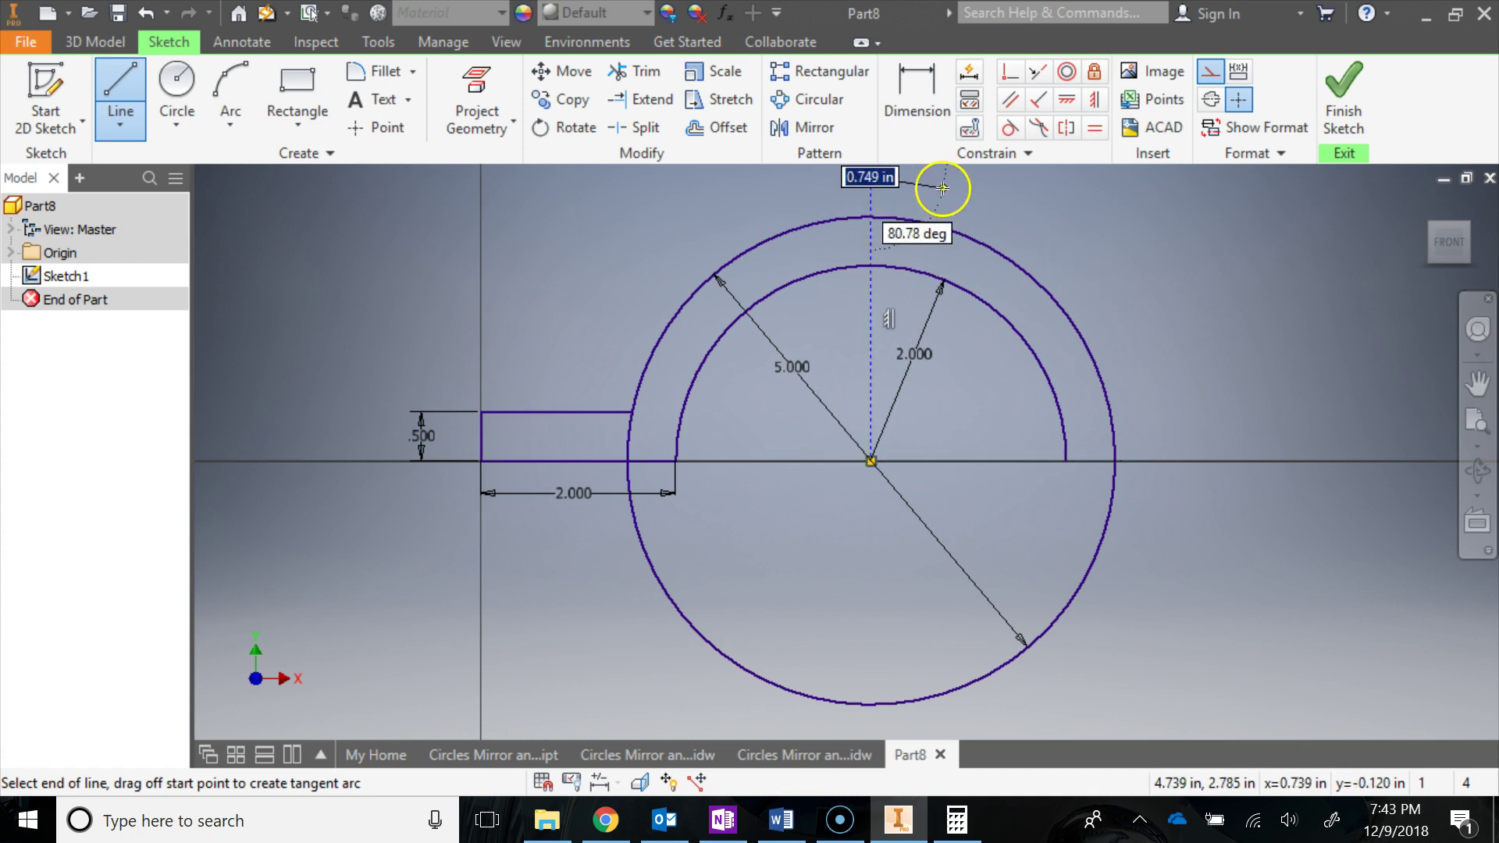
pyautogui.click(888, 210)
pyautogui.press('Escape')
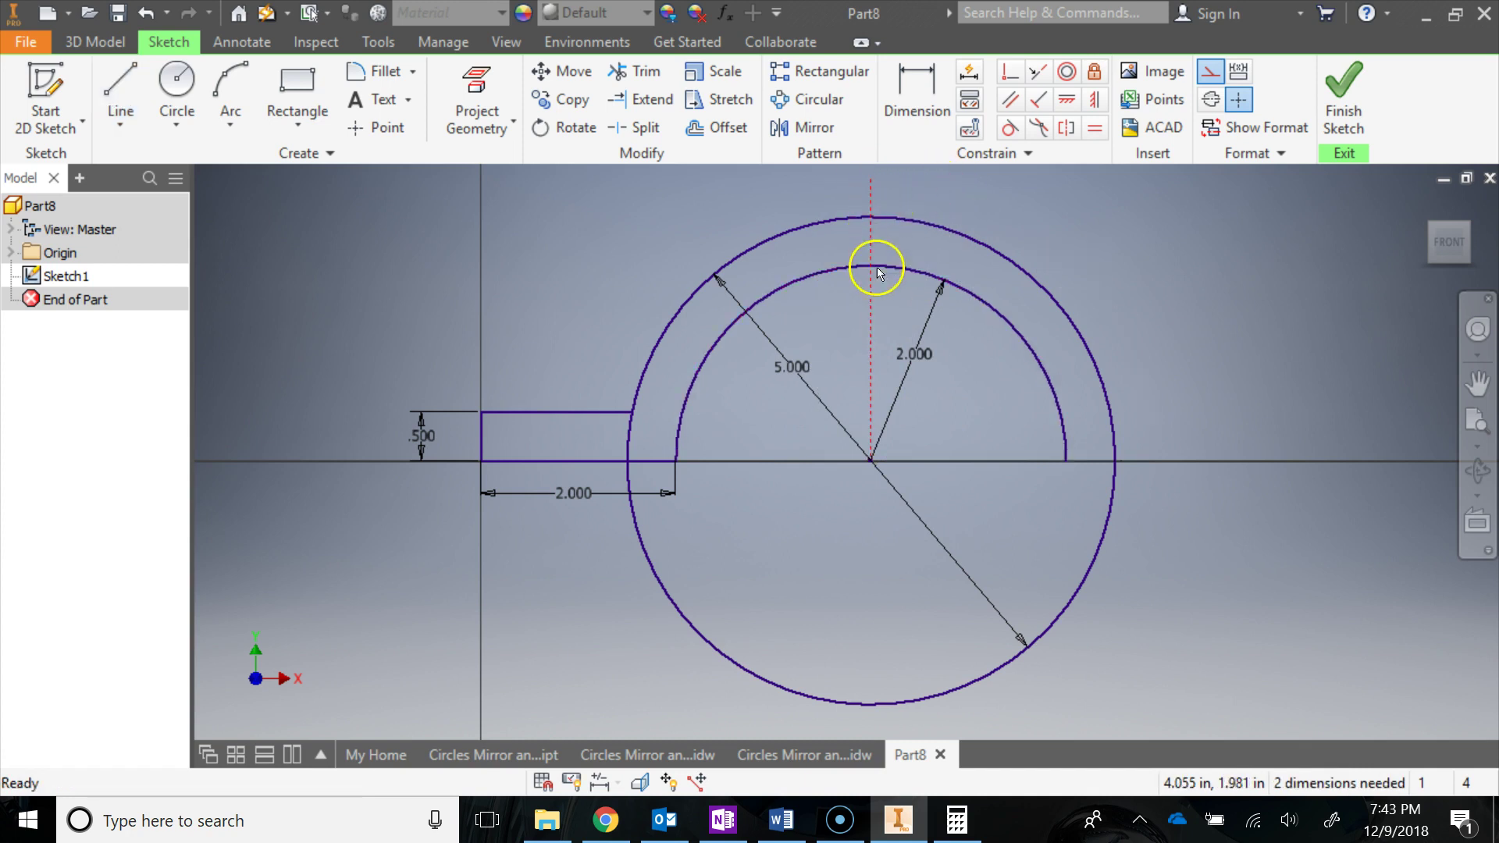
# Trim away the circle's segment inside the foot, its lower portion, and both arcs to the right of the vertical construction line.
pyautogui.click(871, 410)
pyautogui.press('x')
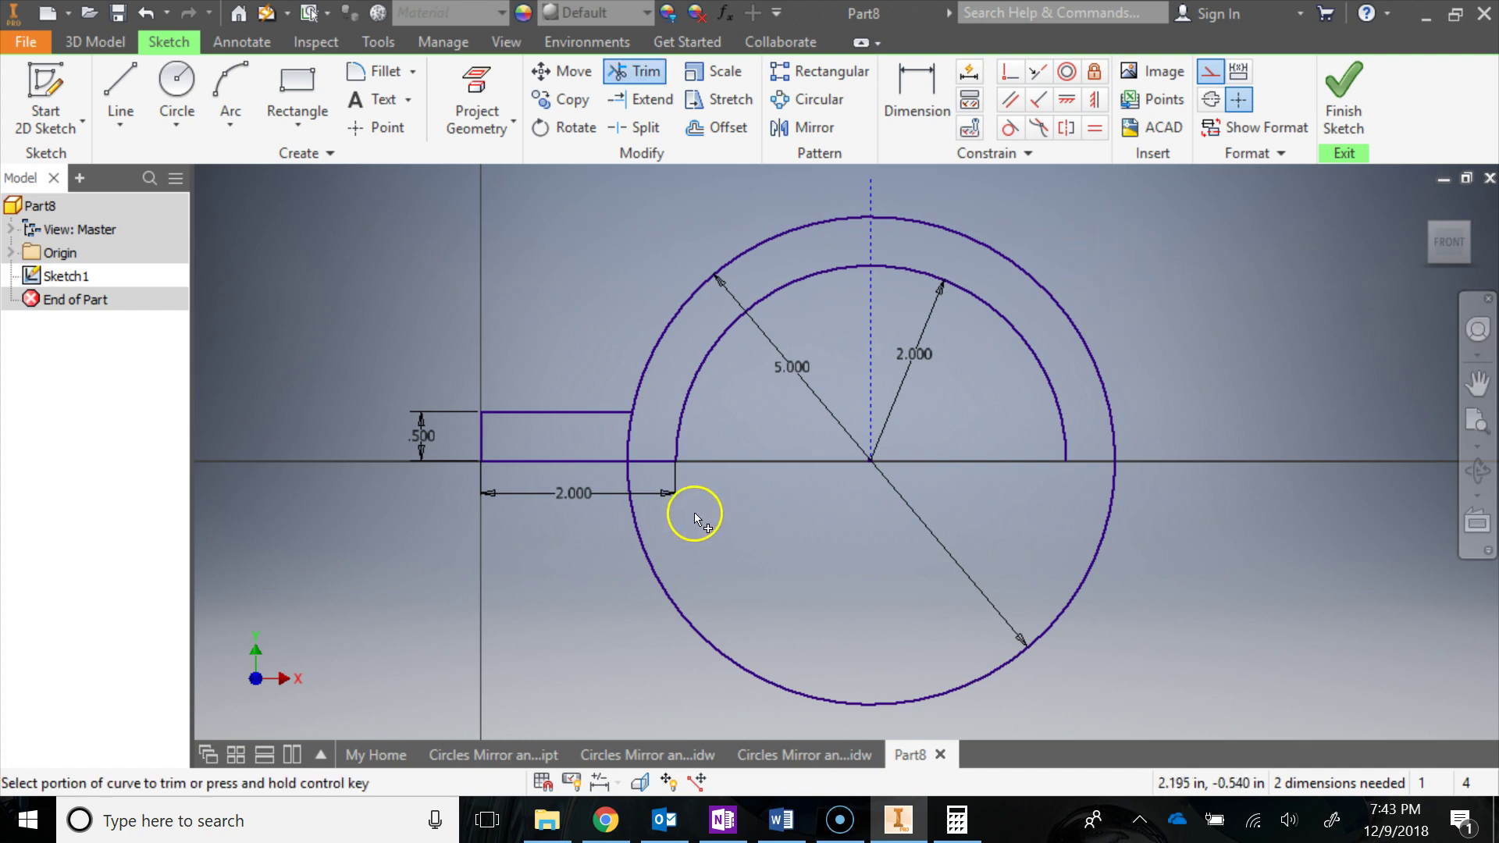
pyautogui.click(631, 438)
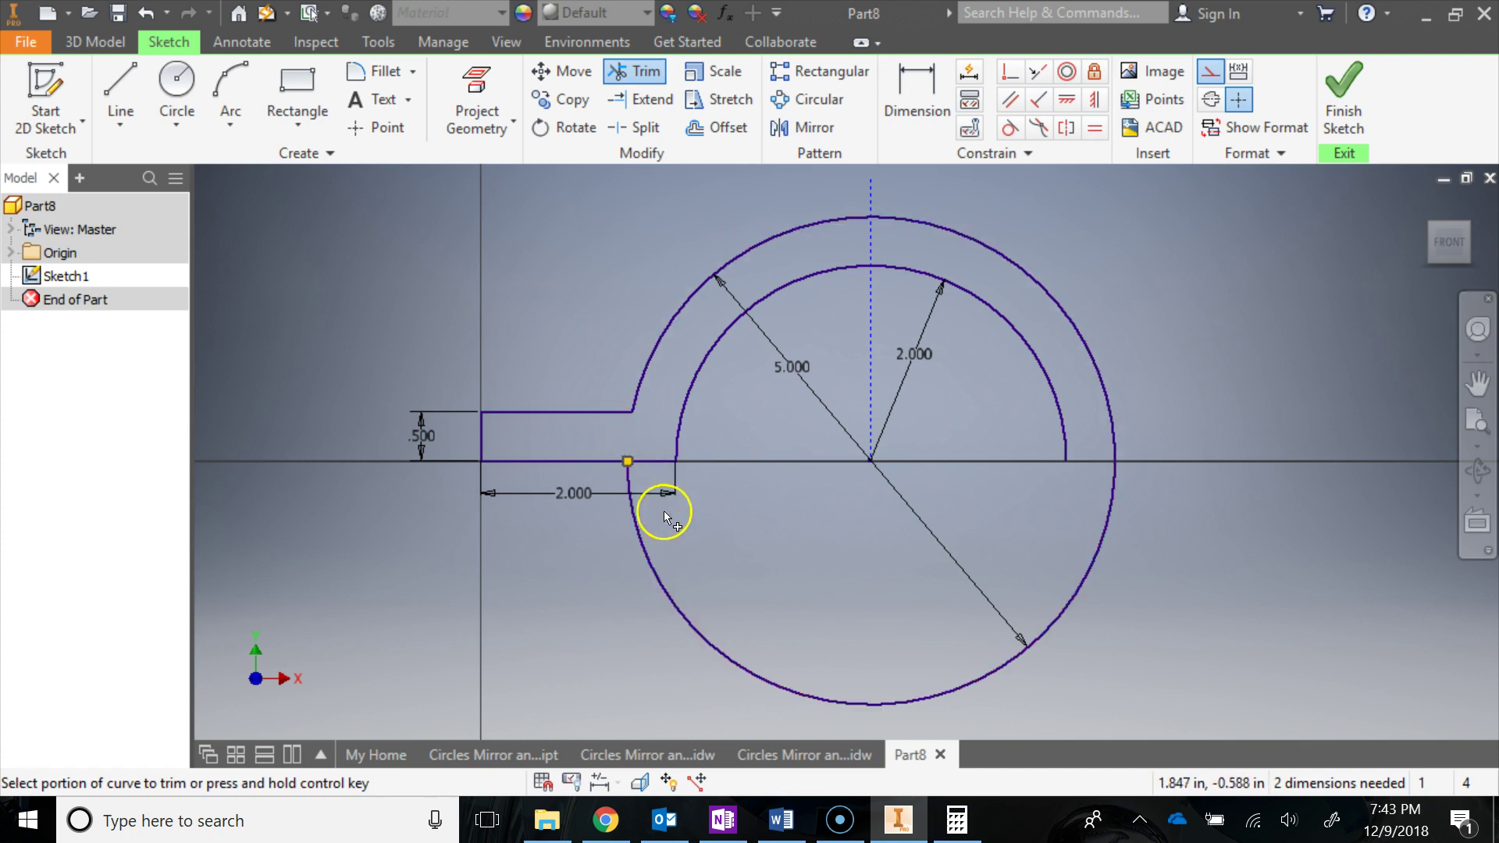
pyautogui.click(647, 544)
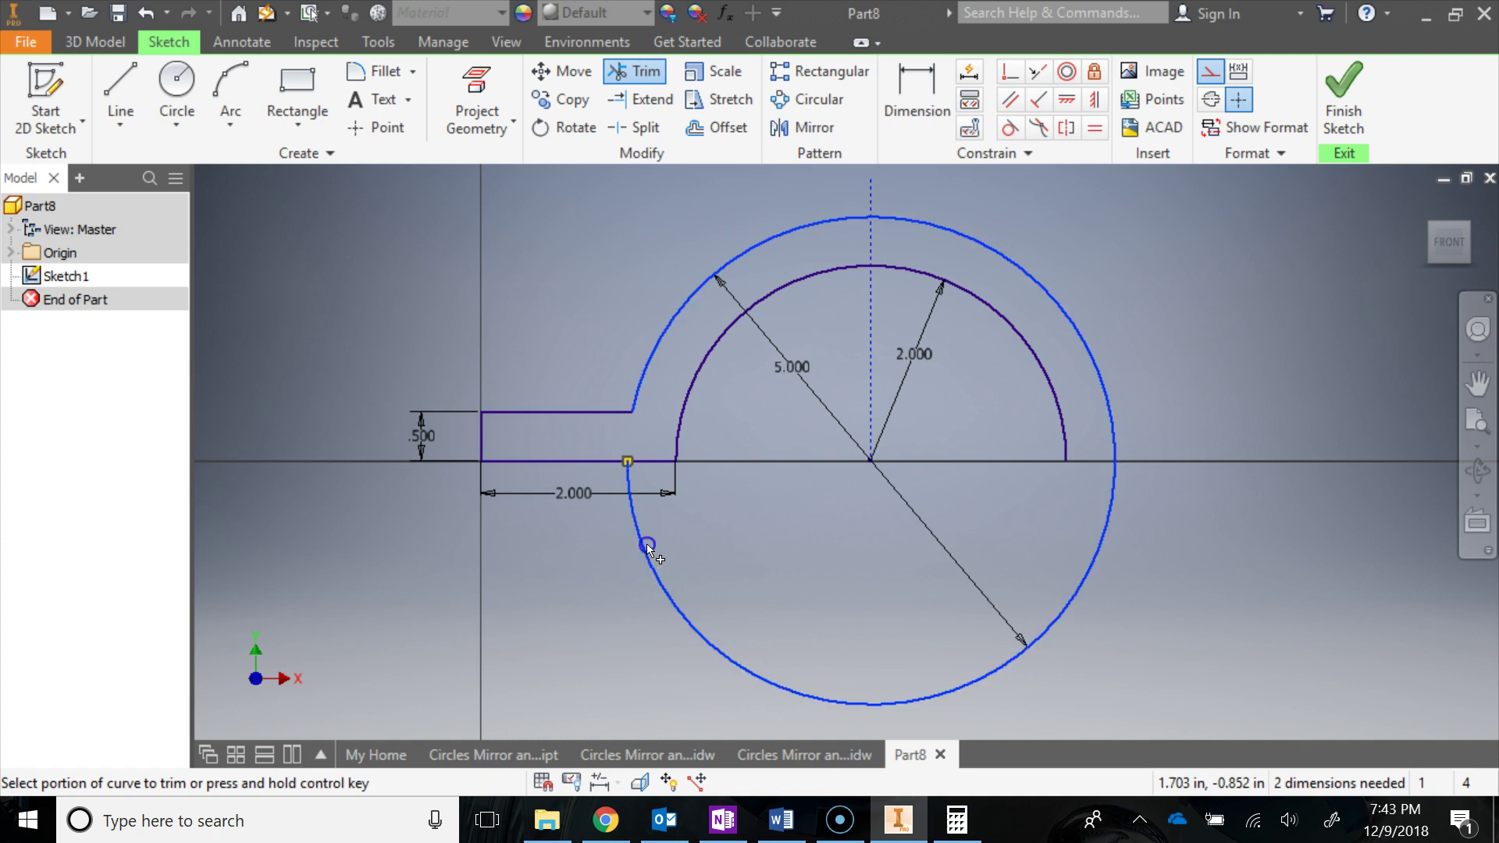
pyautogui.click(1029, 349)
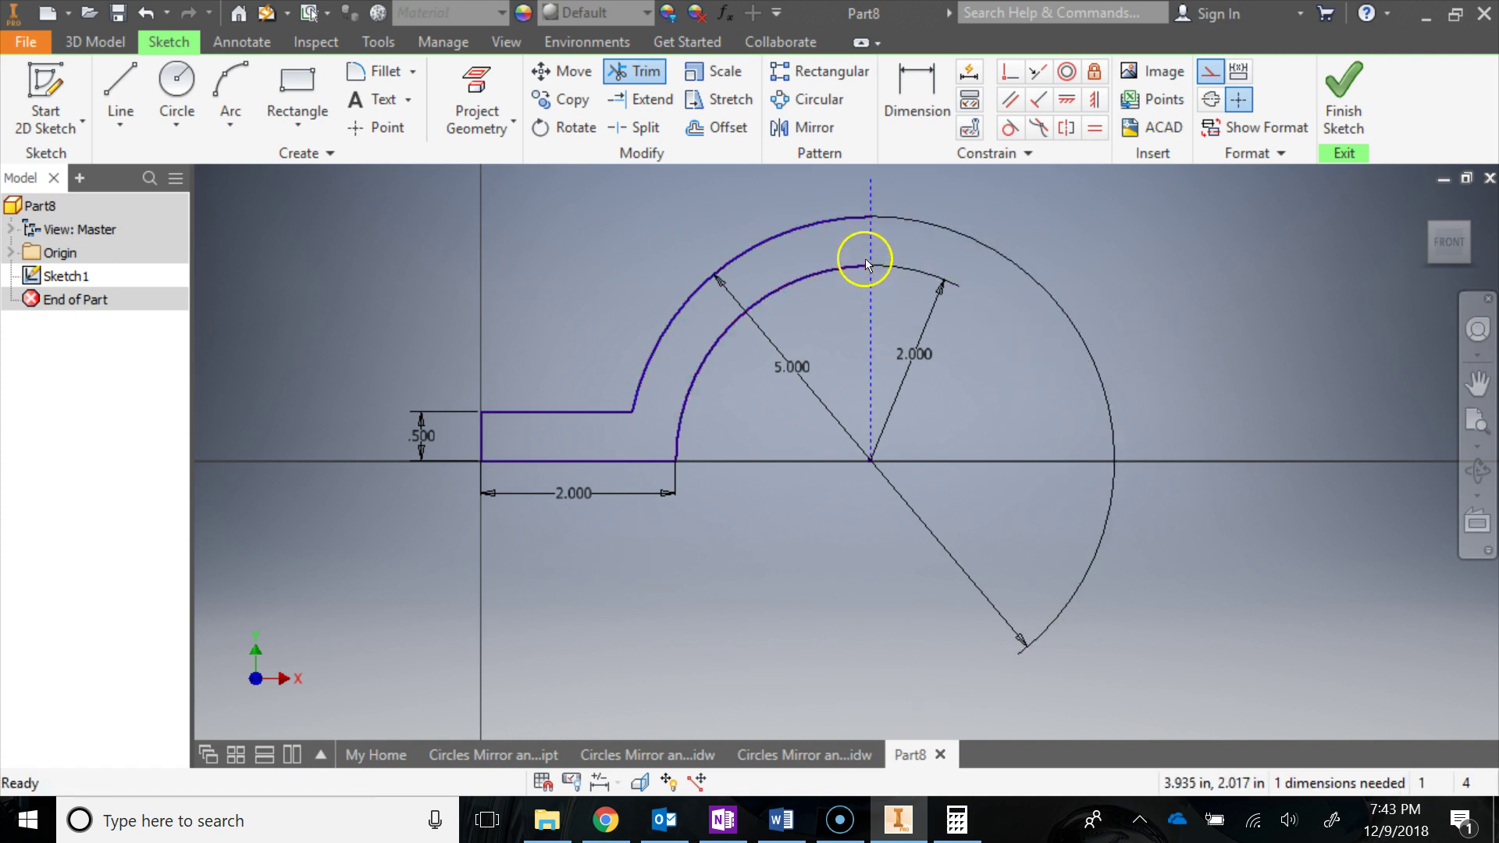
# Mirror the half profile's two arcs and foot lines about the vertical construction line.
pyautogui.press('Escape')
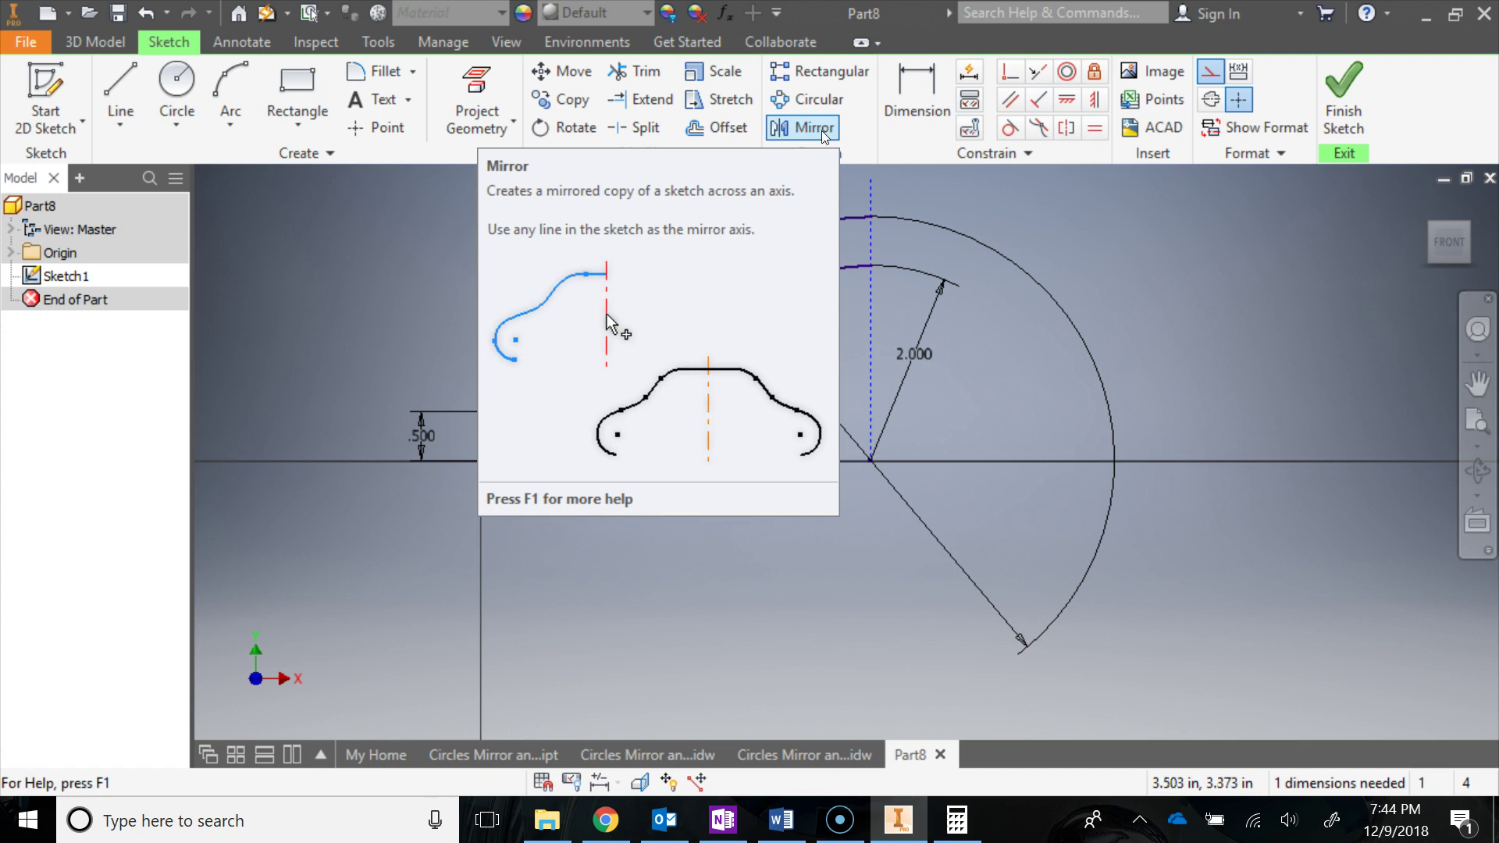
pyautogui.click(824, 134)
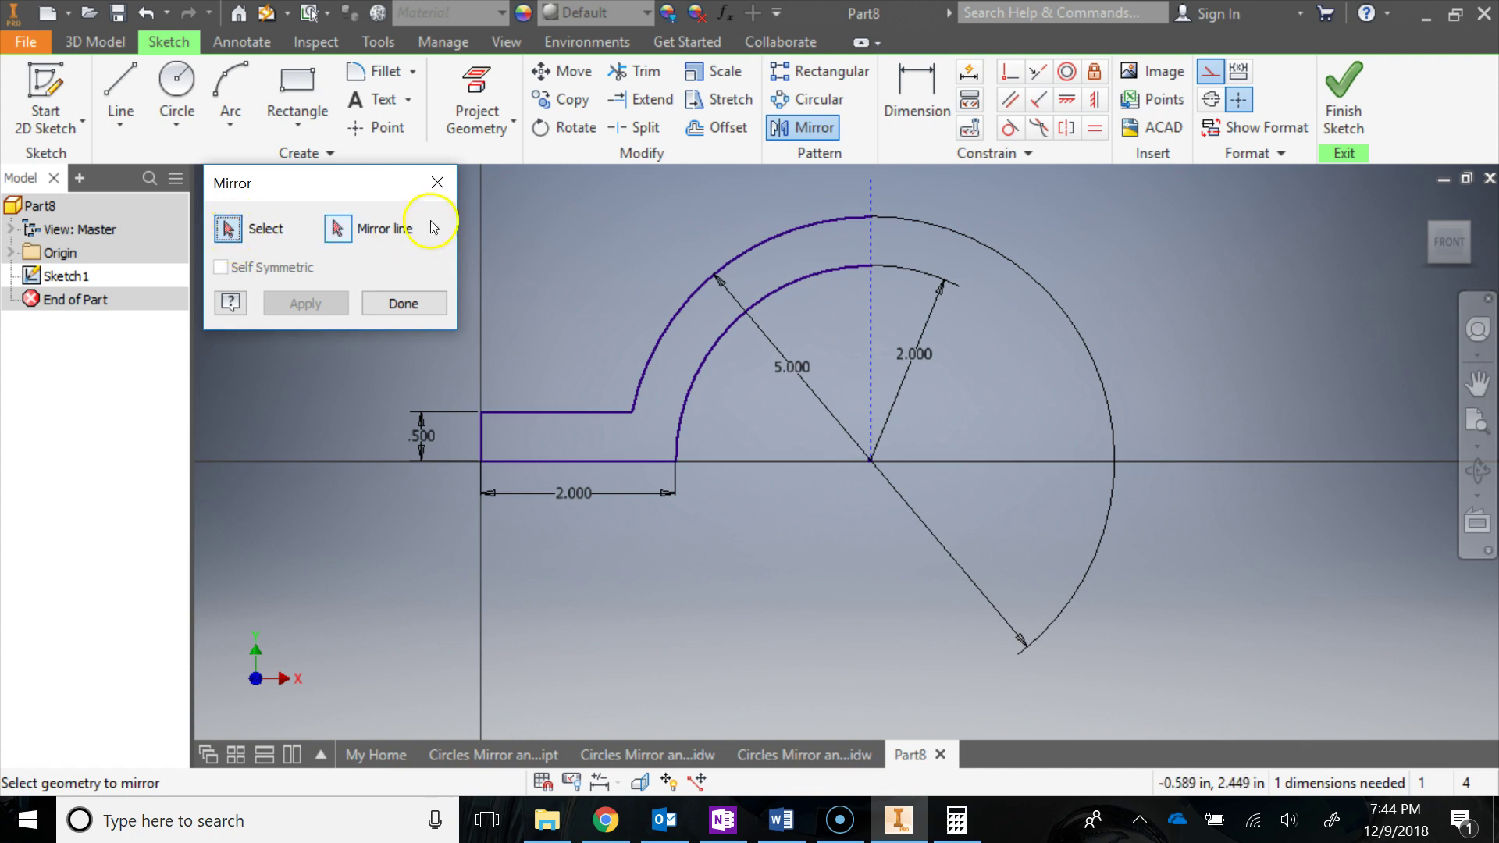
pyautogui.click(789, 229)
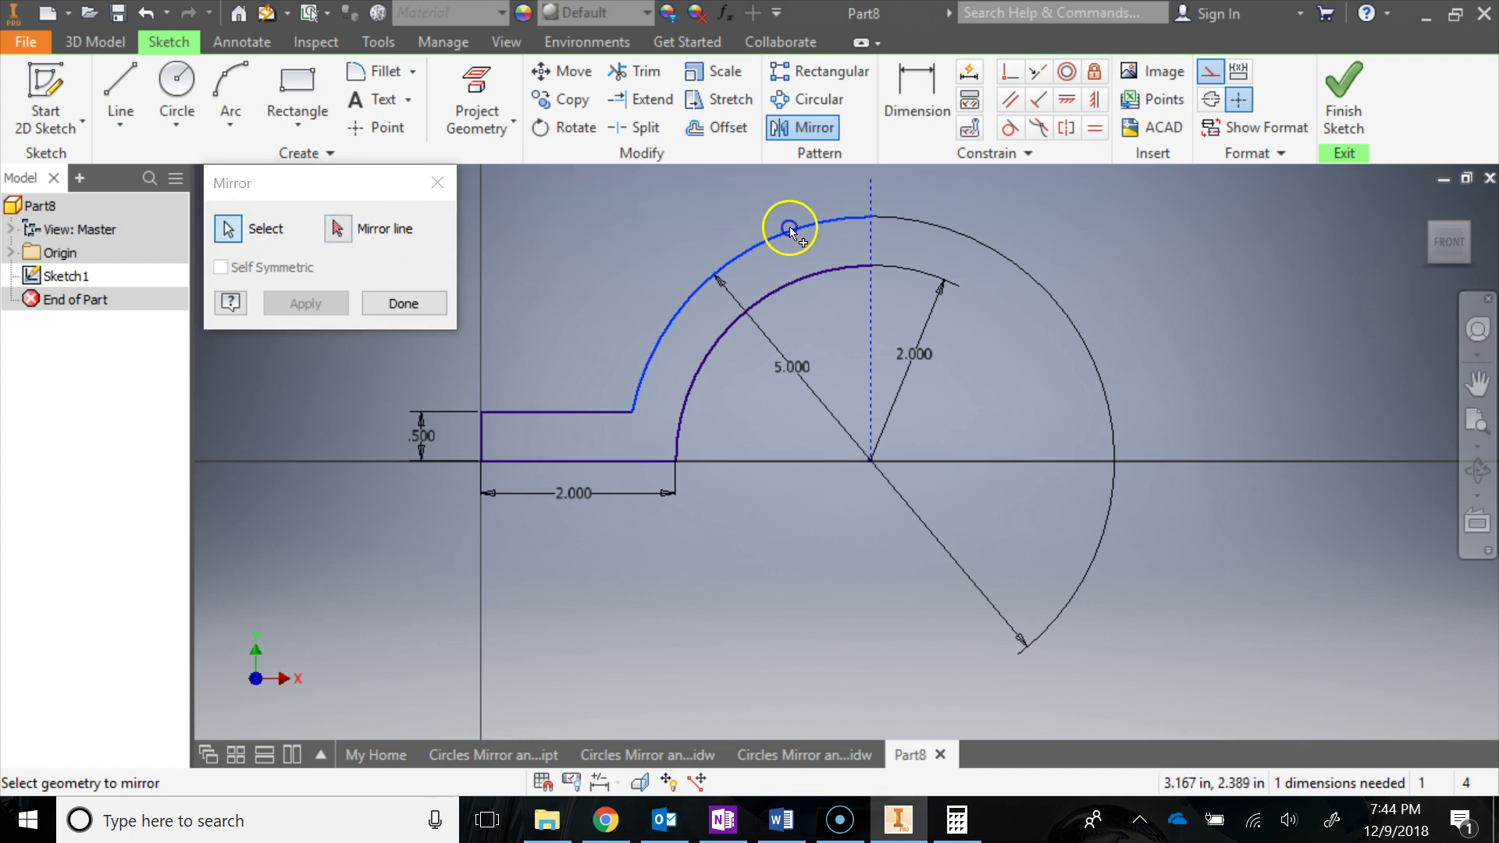
pyautogui.click(798, 273)
pyautogui.click(623, 465)
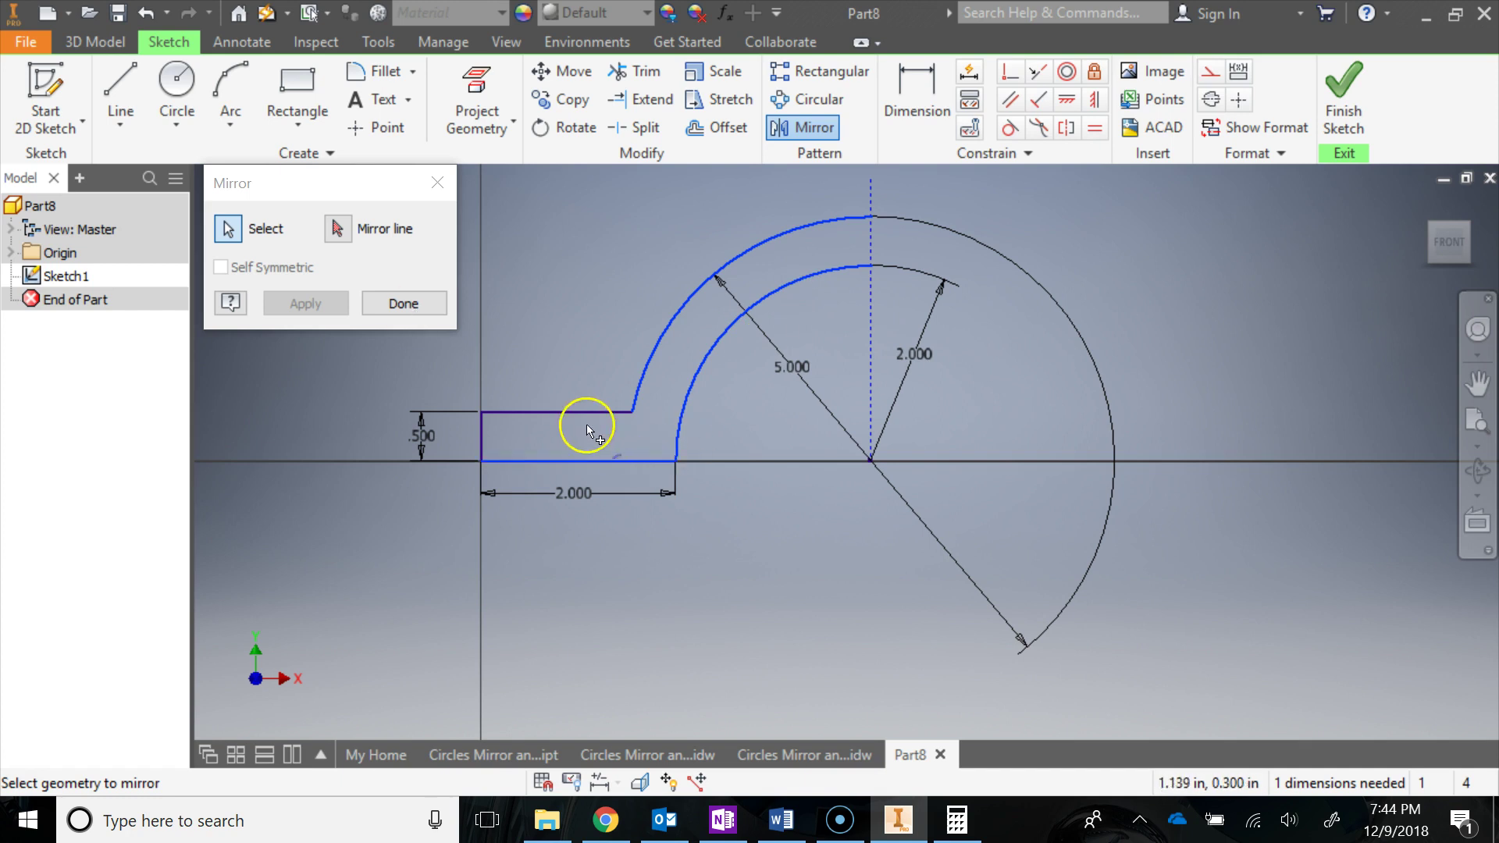
pyautogui.click(484, 442)
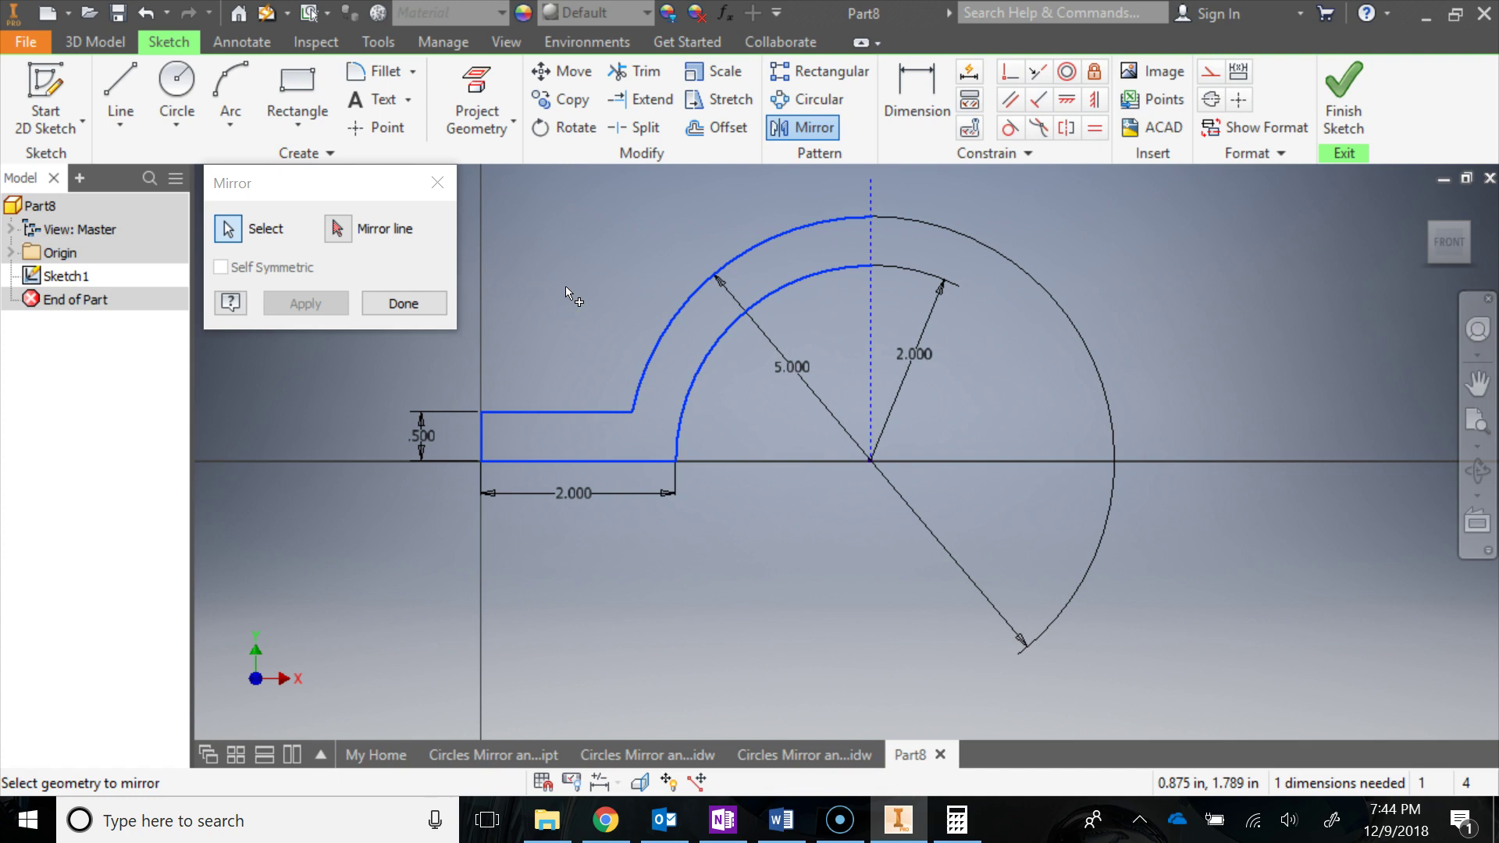
pyautogui.click(334, 229)
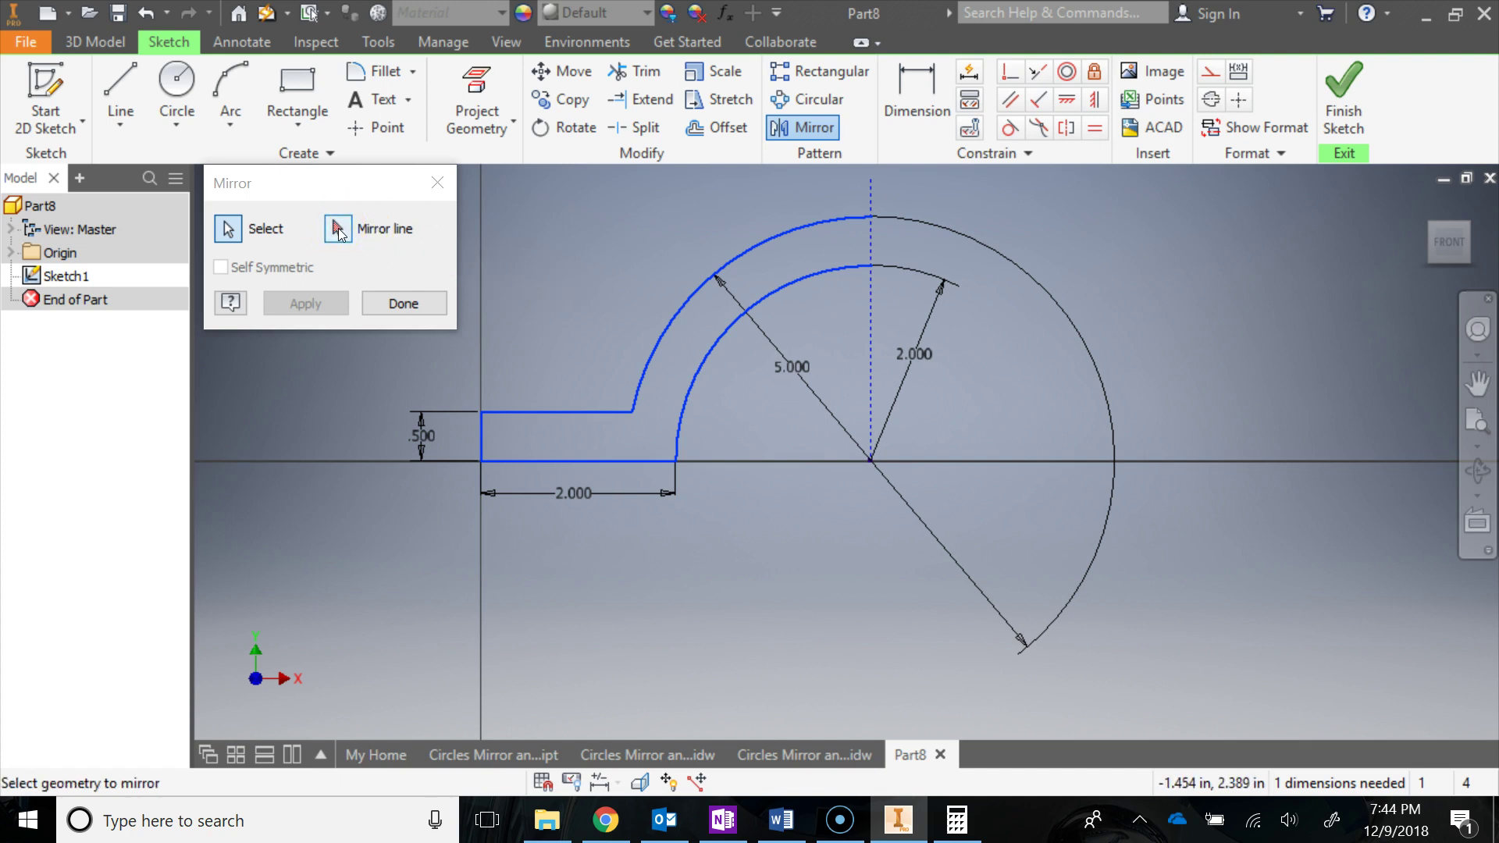
pyautogui.click(339, 231)
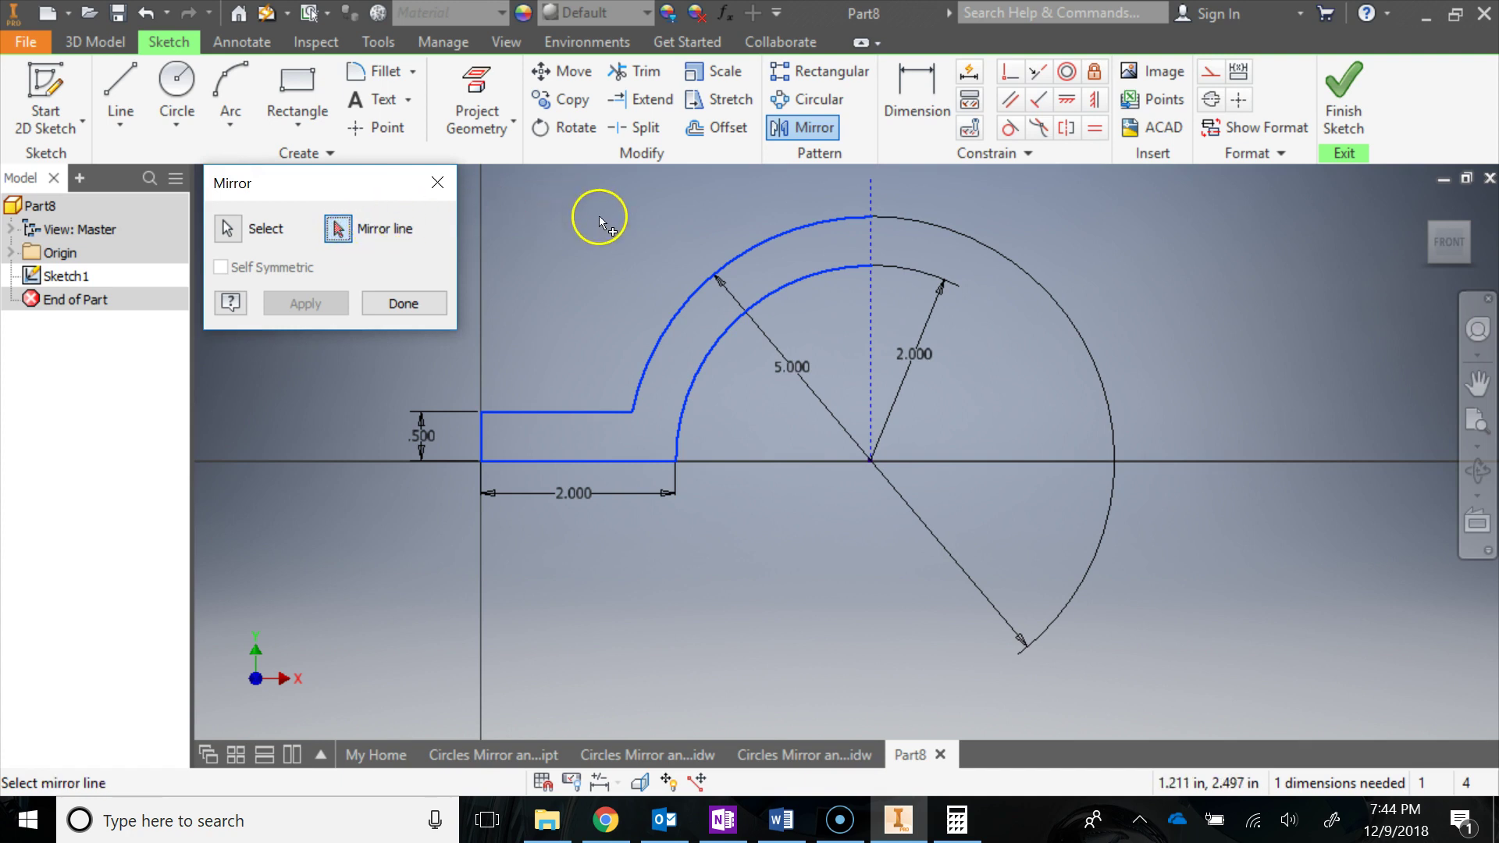
pyautogui.click(873, 198)
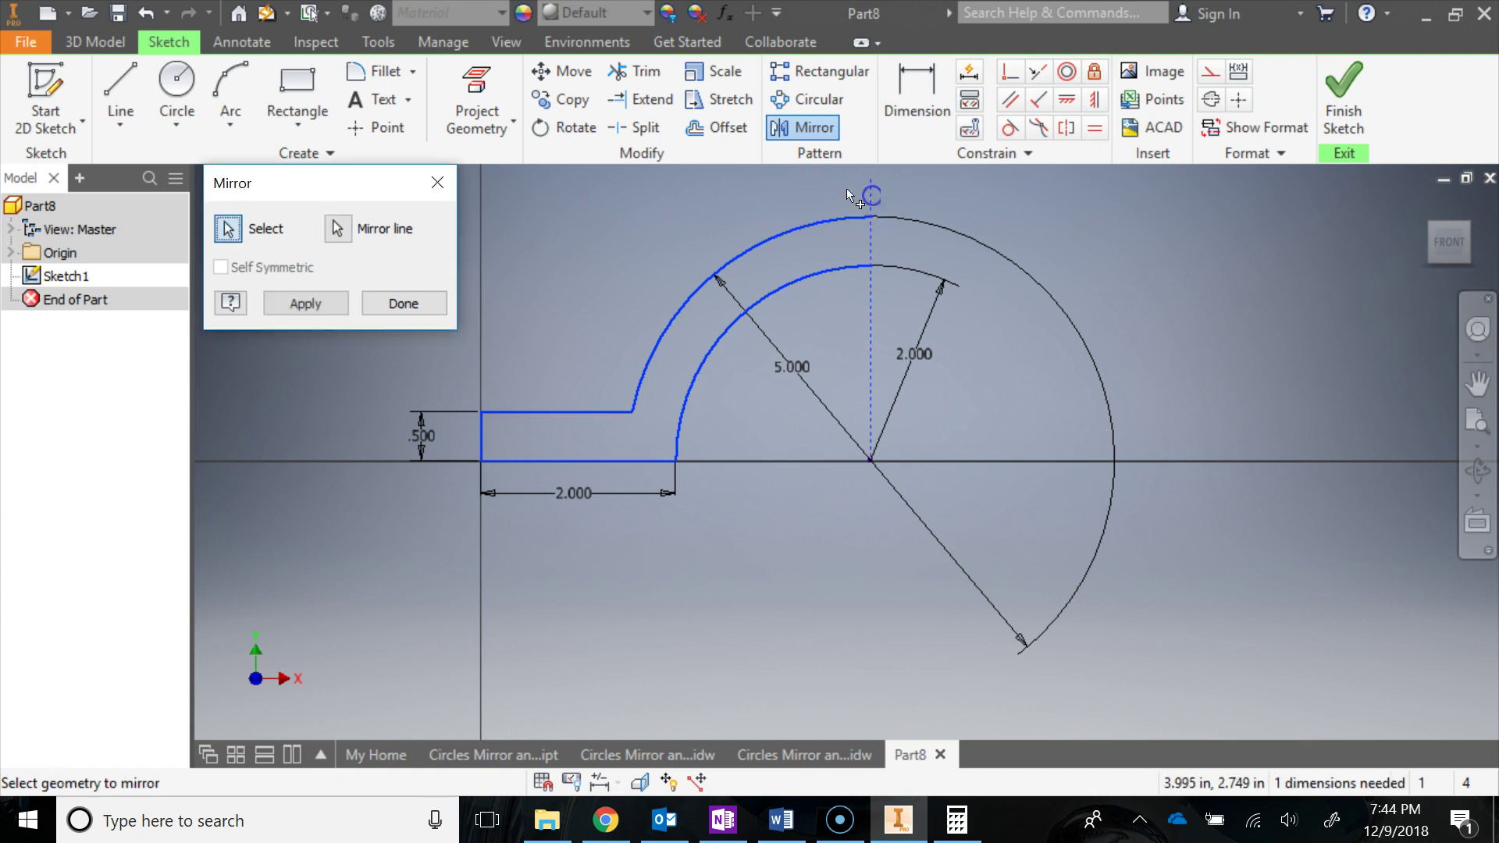
pyautogui.click(308, 304)
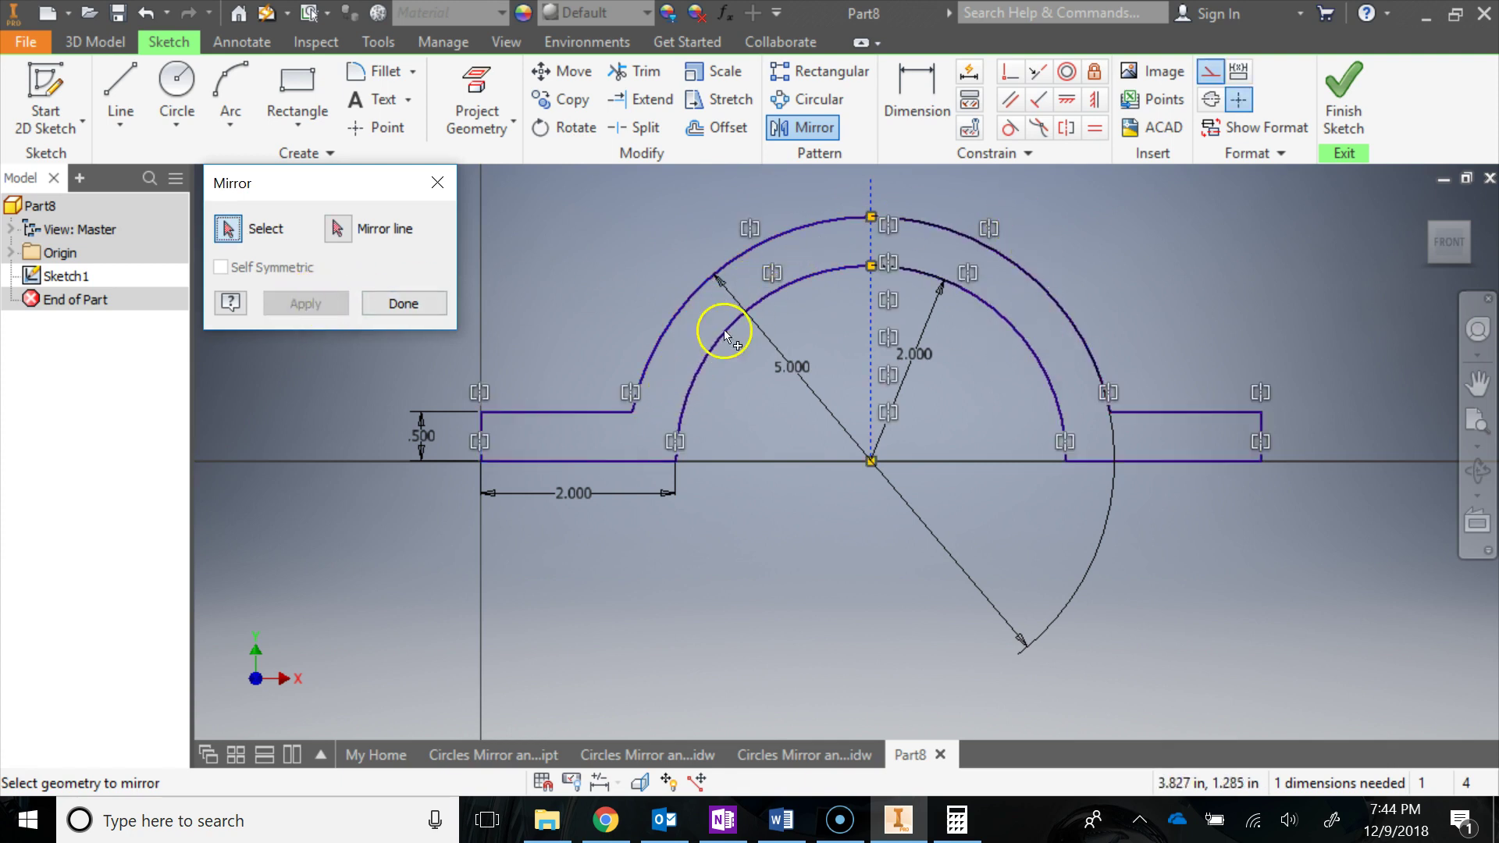
pyautogui.click(415, 306)
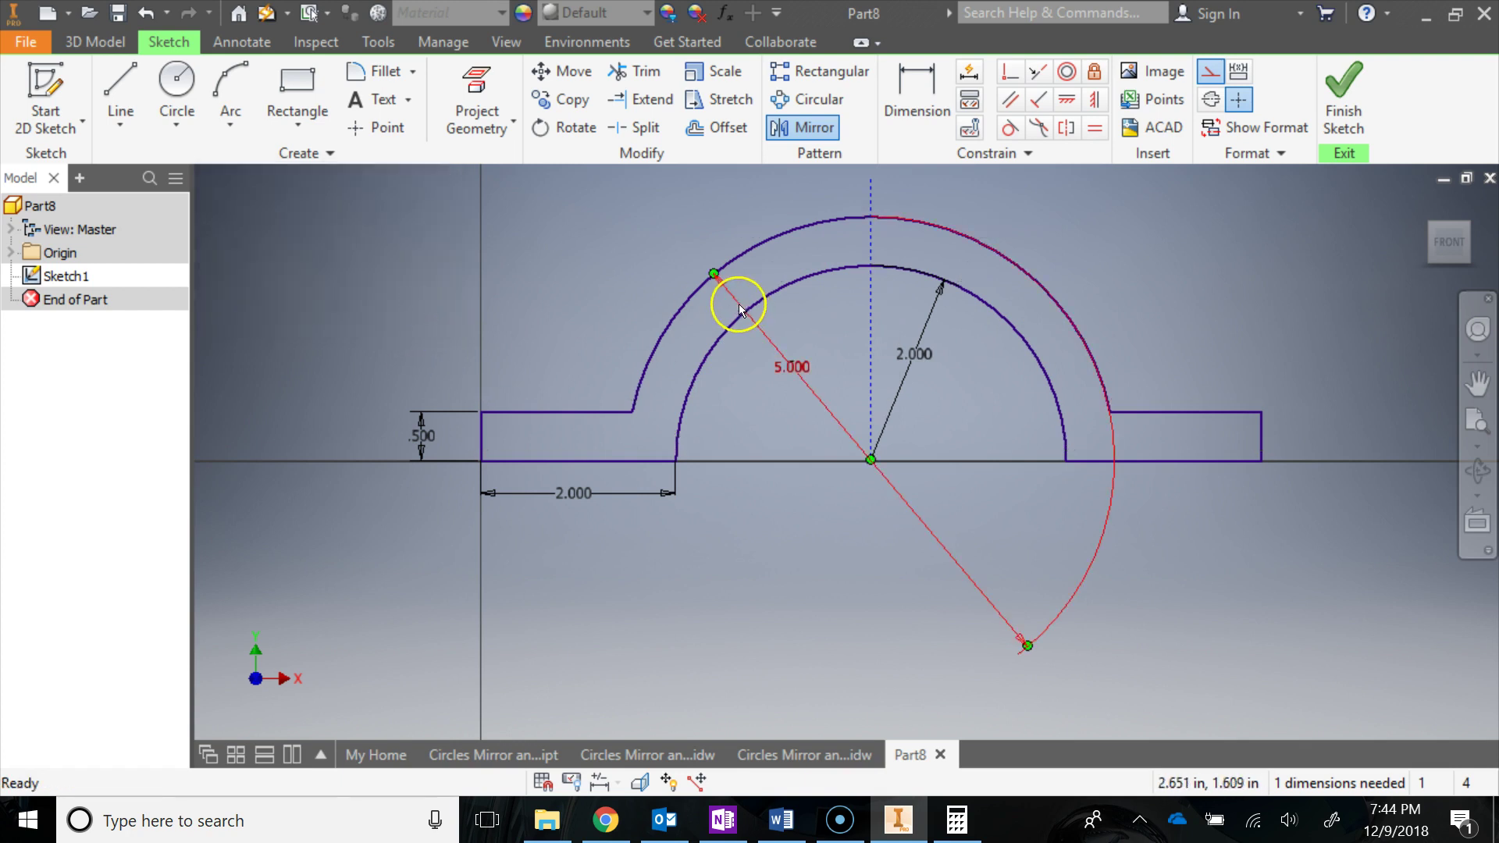
# Finish the sketch and extrude the closed bracket profile 2 in toward the back, taking the depth from the isometric drawing.
pyautogui.click(1365, 123)
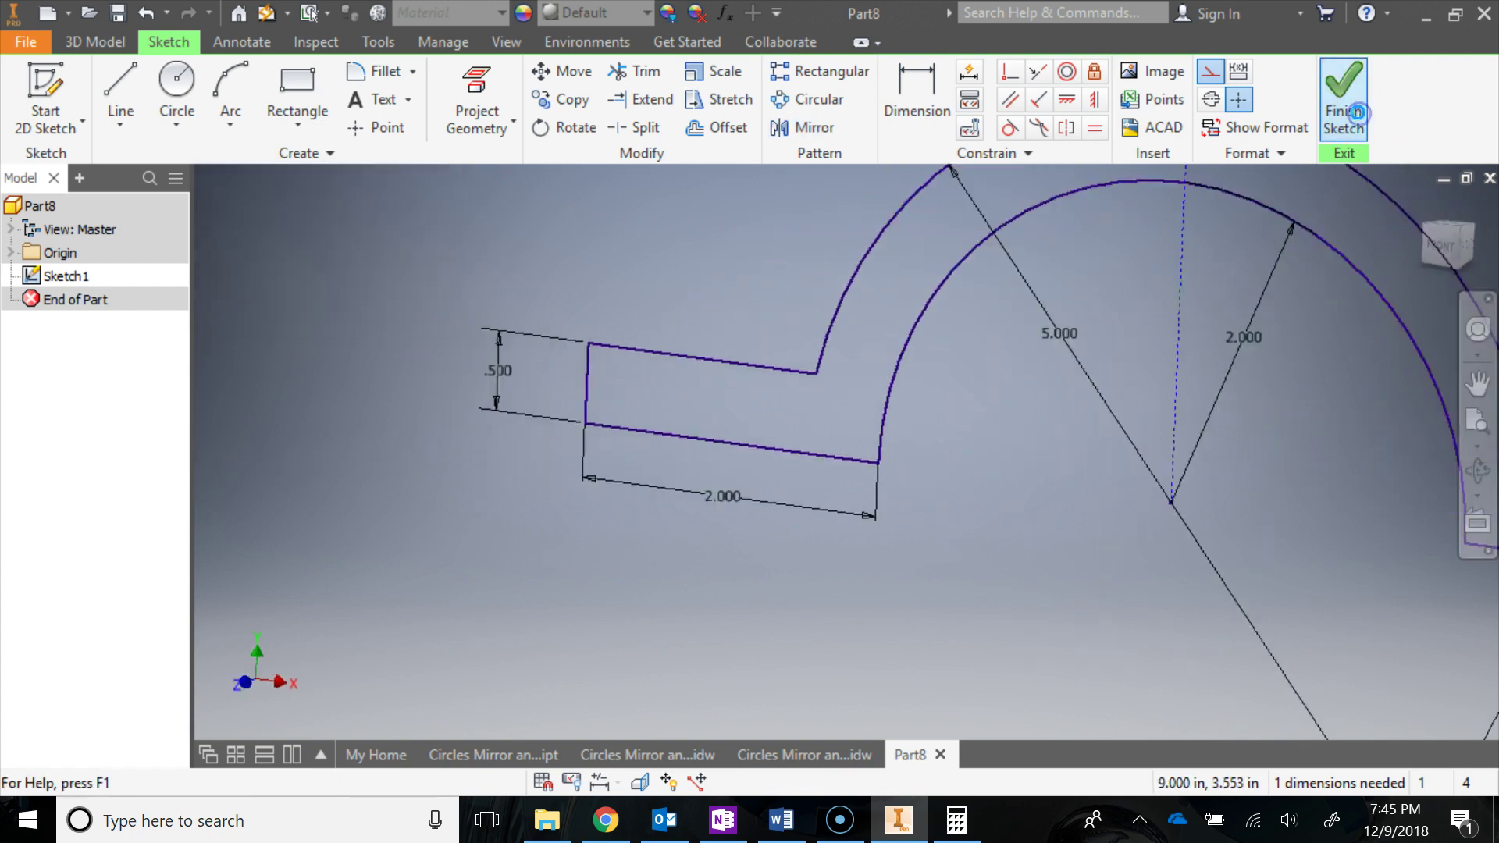
pyautogui.moveTo(1122, 435)
pyautogui.mouseDown(button='middle')
pyautogui.moveTo(837, 375)
pyautogui.moveTo(772, 401)
pyautogui.mouseUp(button='middle')
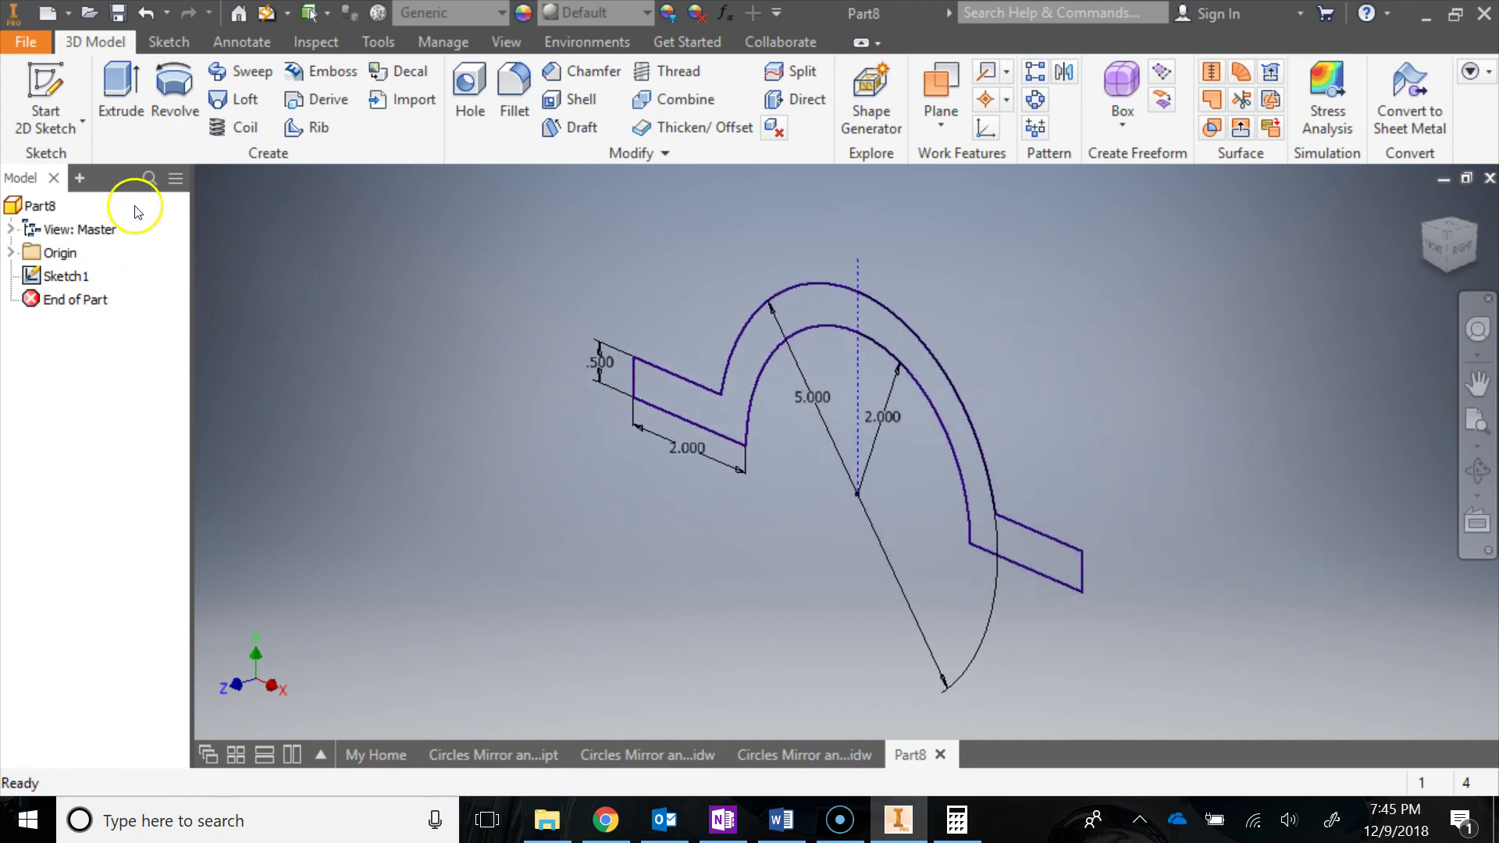
pyautogui.click(133, 94)
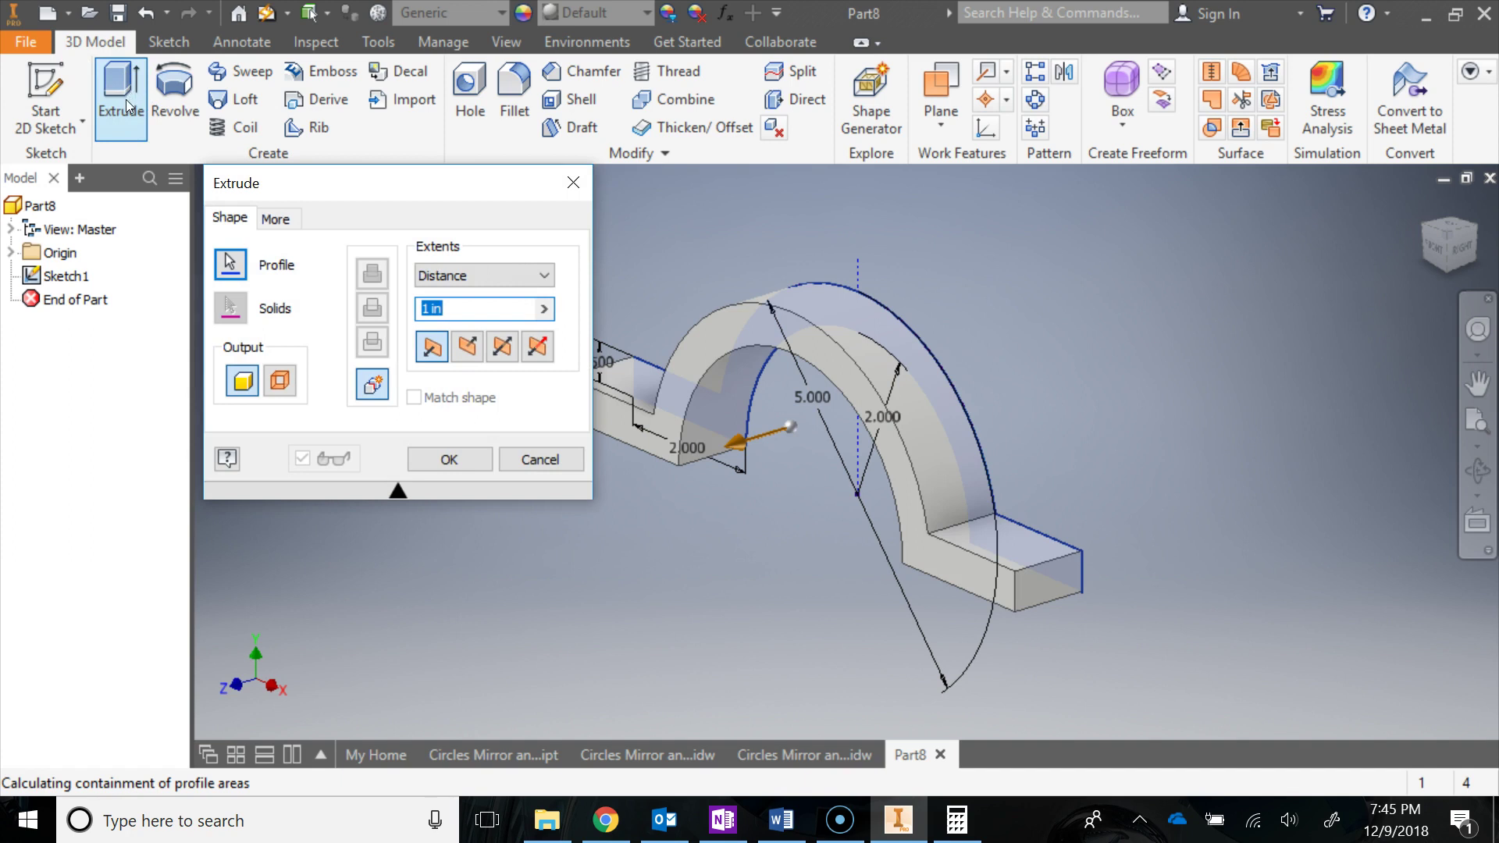
pyautogui.click(469, 345)
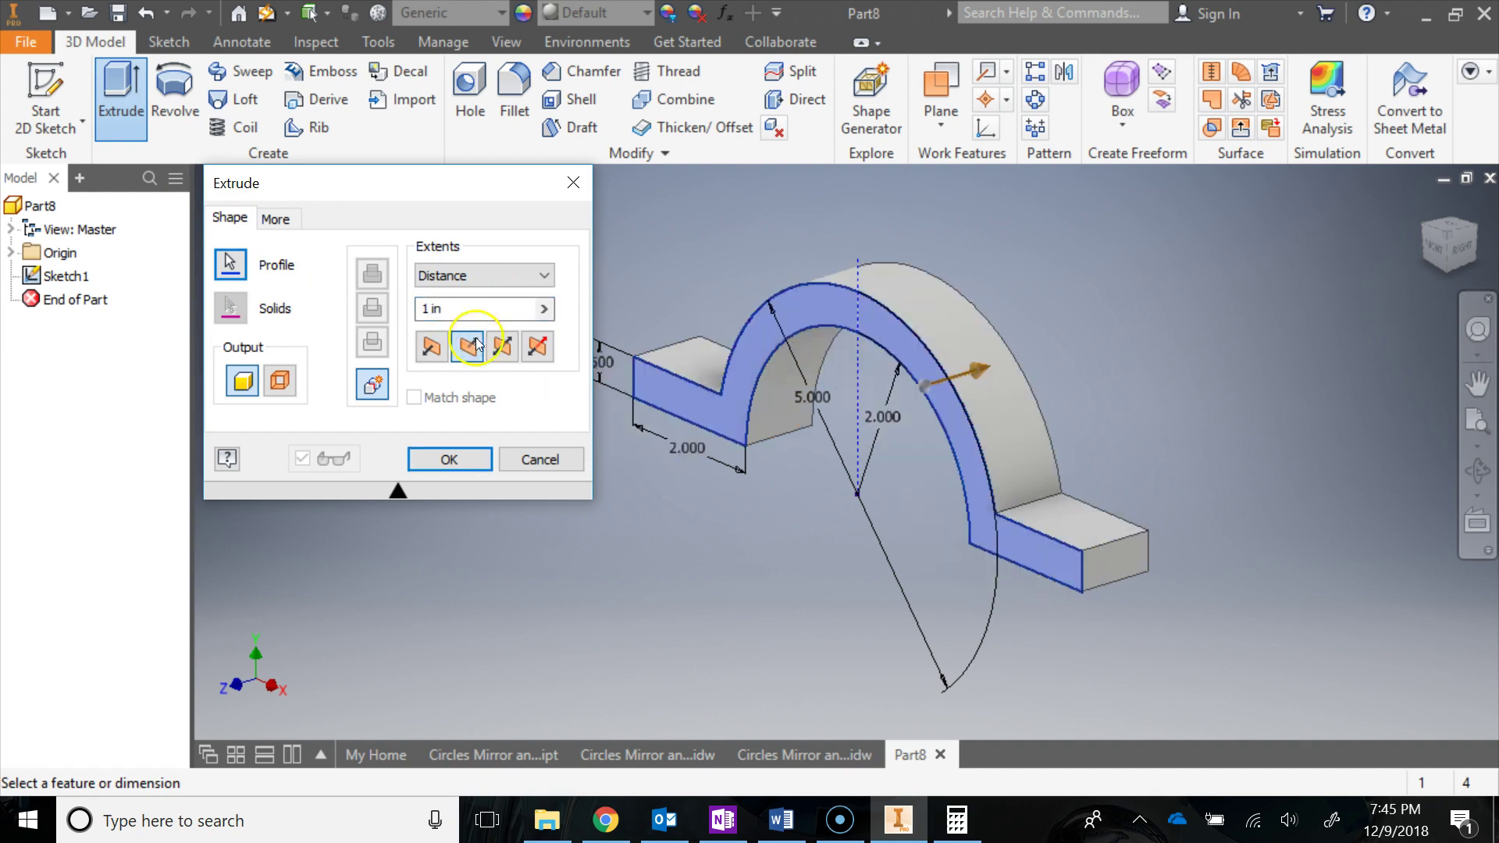
pyautogui.click(820, 752)
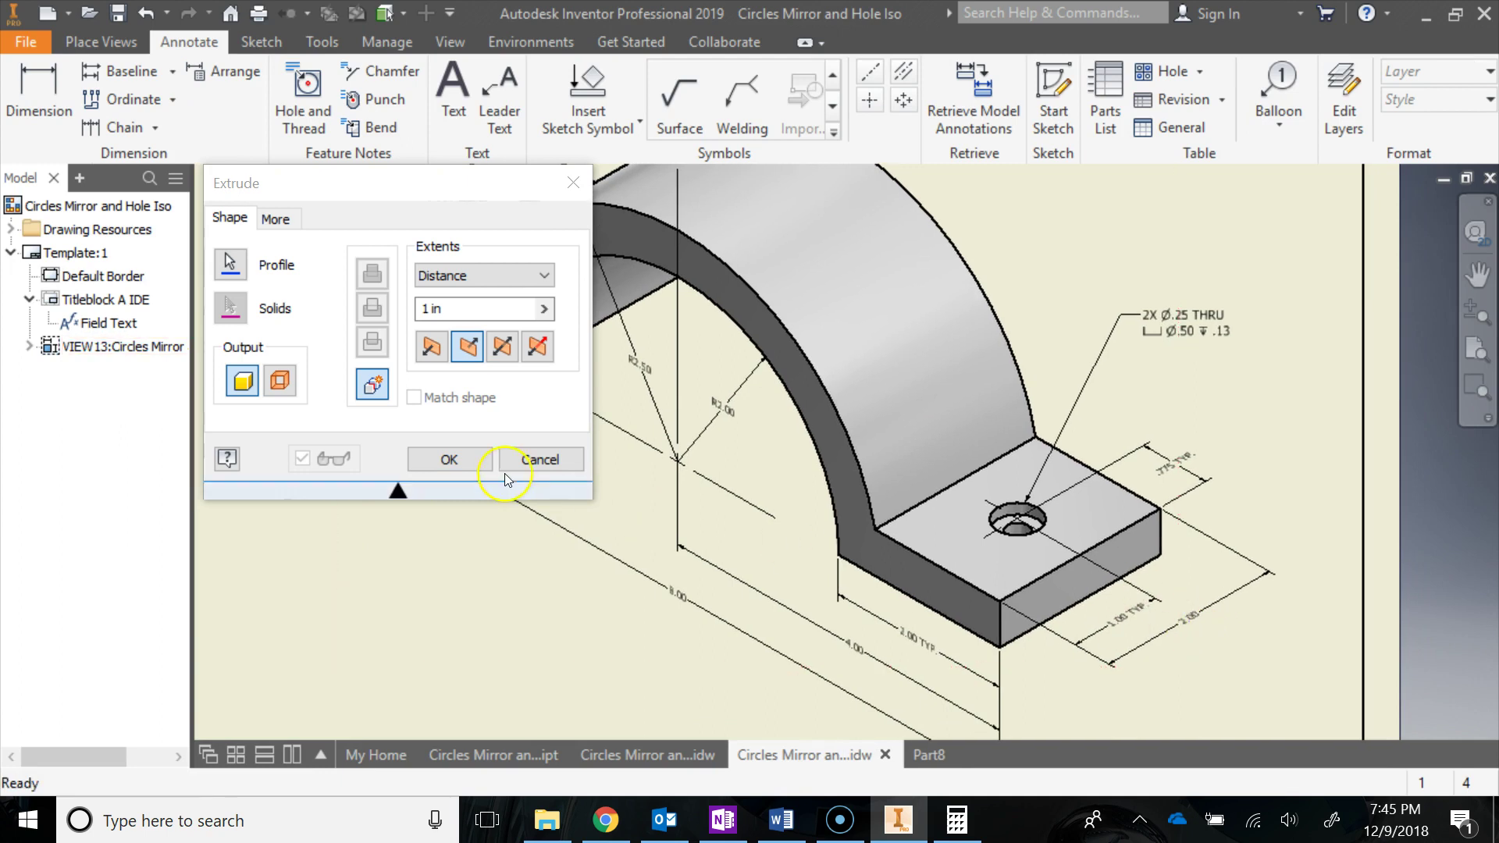
pyautogui.click(916, 764)
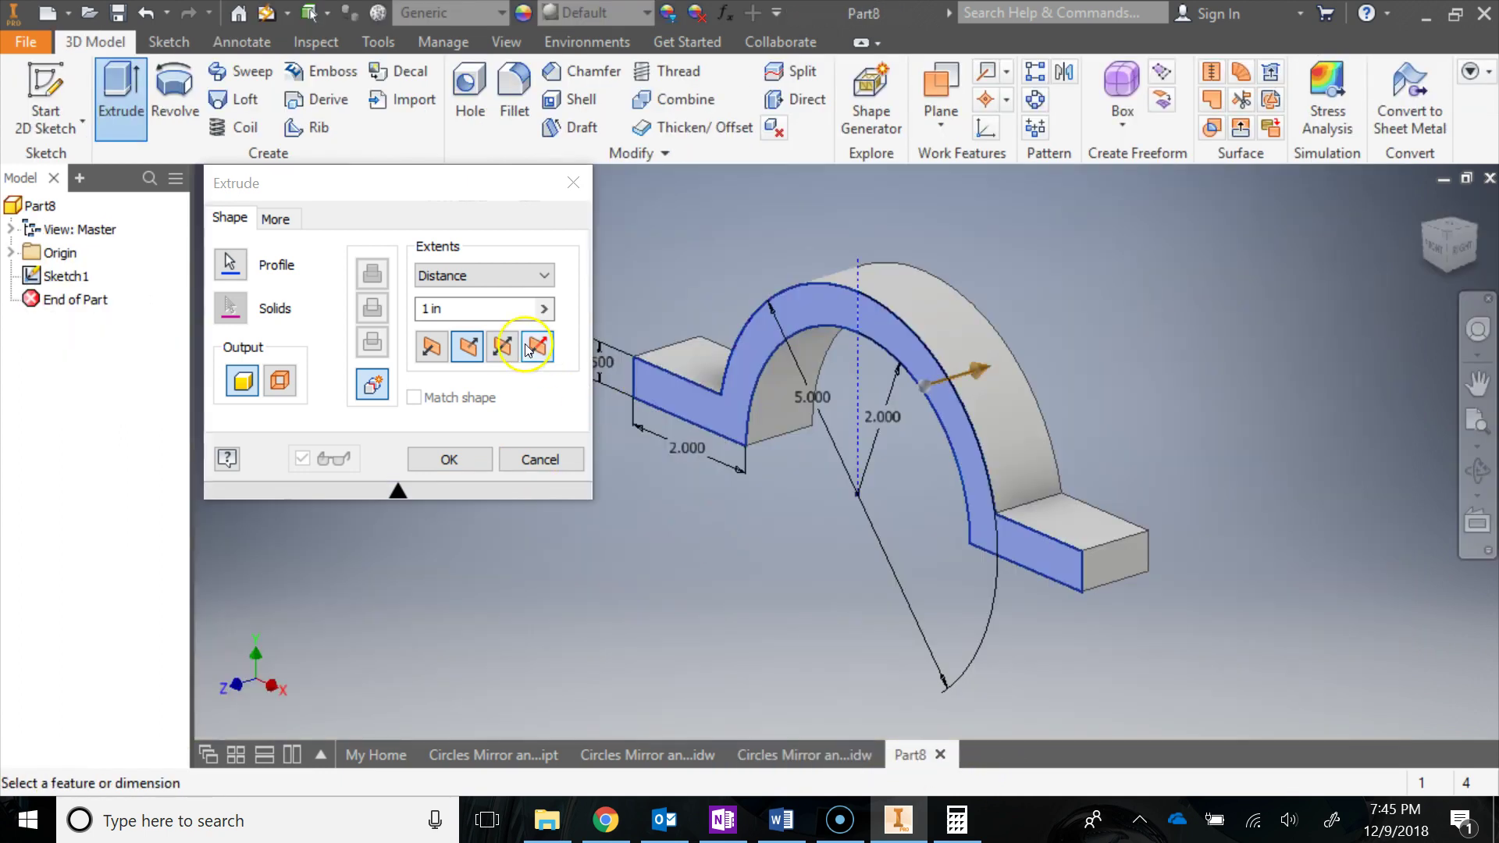
pyautogui.doubleClick(468, 309)
pyautogui.write('2')
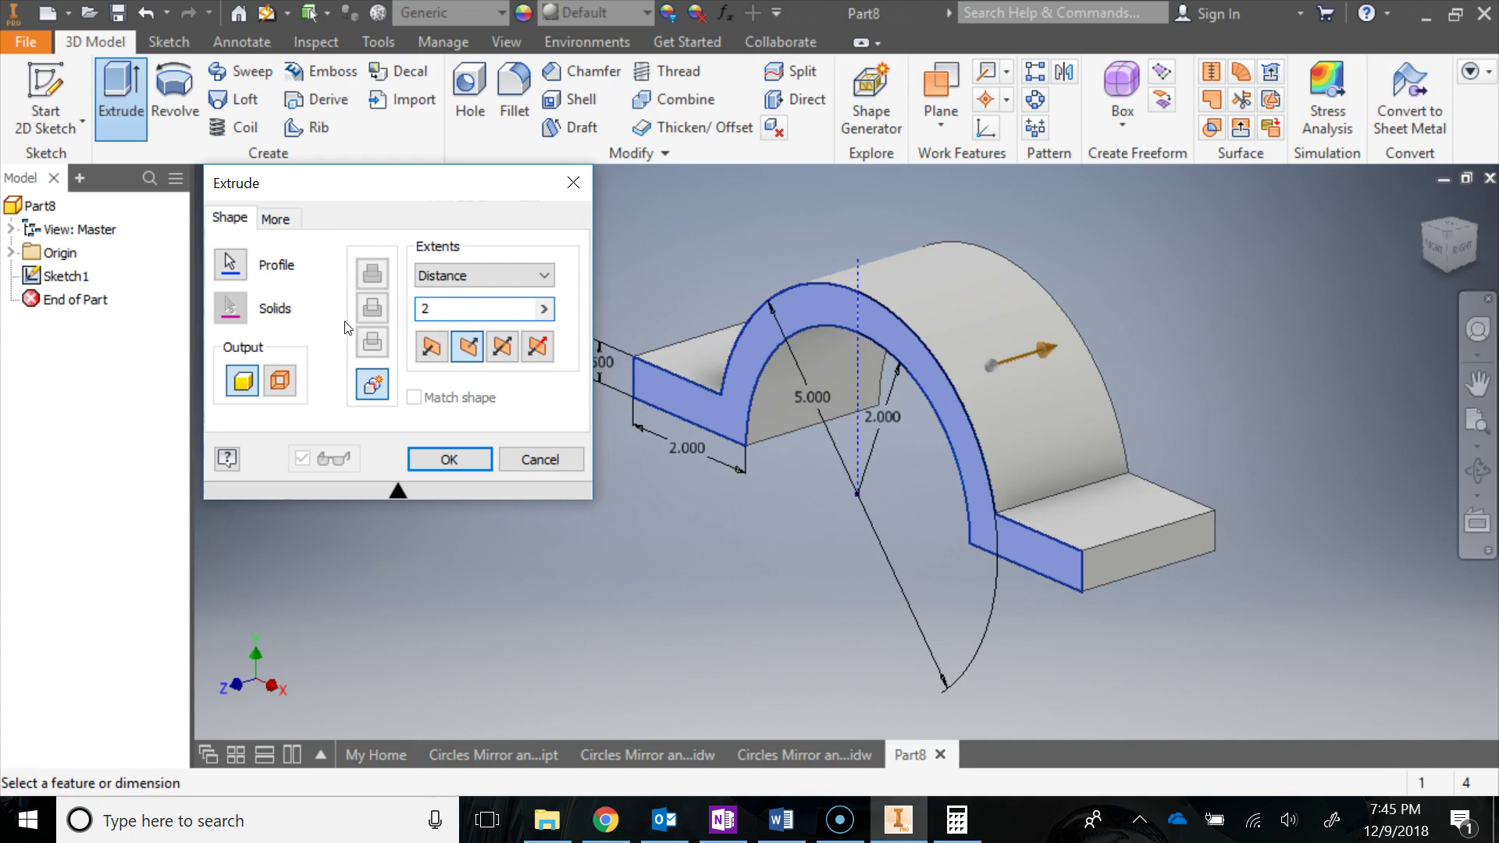
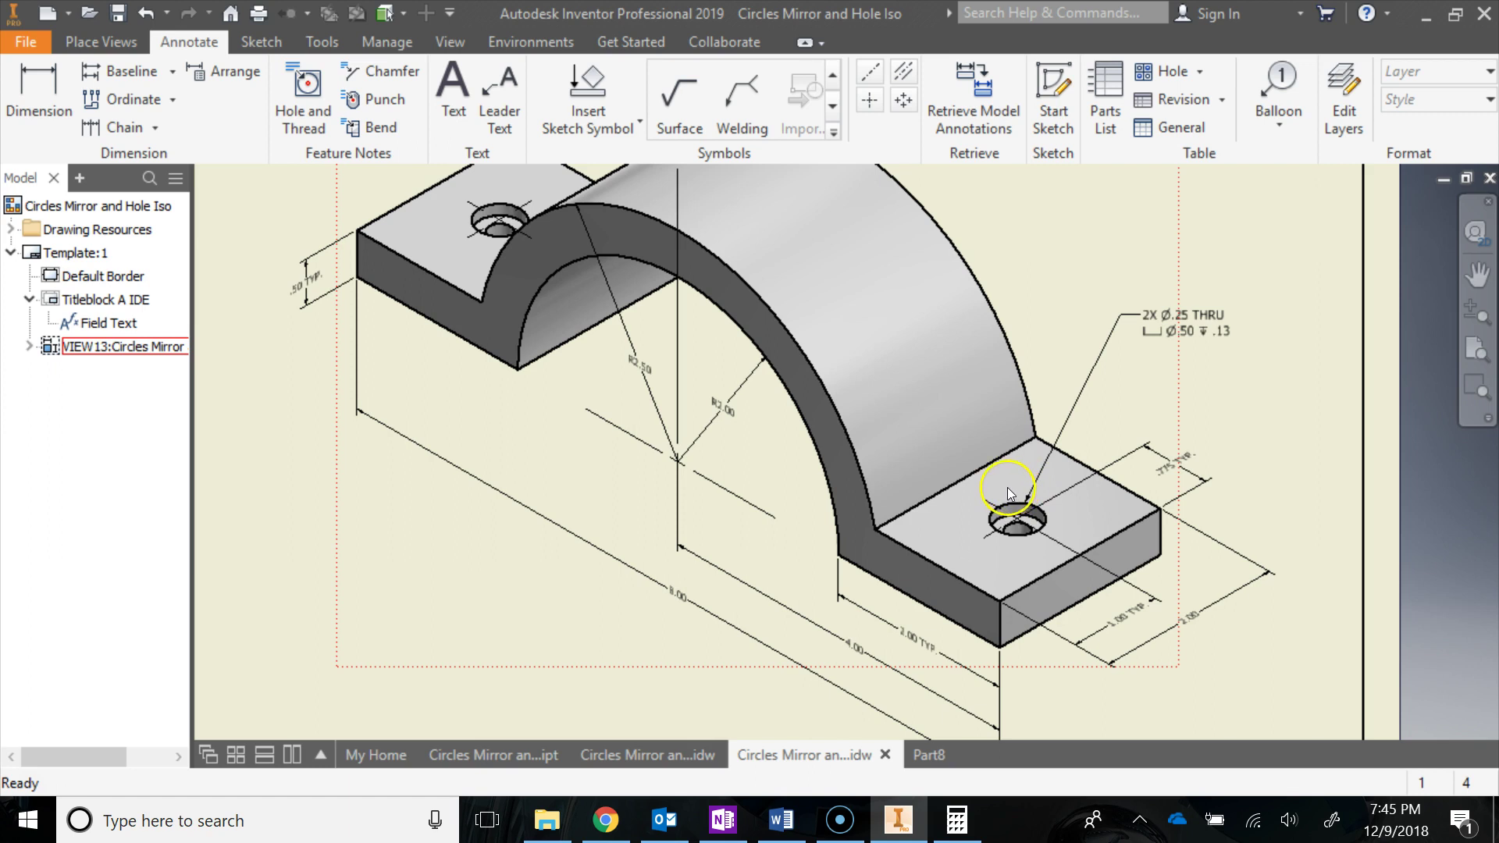
# Examine the hole callout and the hole location dimensions on the right foot in the isometric drawing.
pyautogui.scroll(2, 1054, 538)
pyautogui.moveTo(1047, 542)
pyautogui.mouseDown(button='middle')
pyautogui.moveTo(954, 560)
pyautogui.moveTo(887, 434)
pyautogui.mouseUp(button='middle')
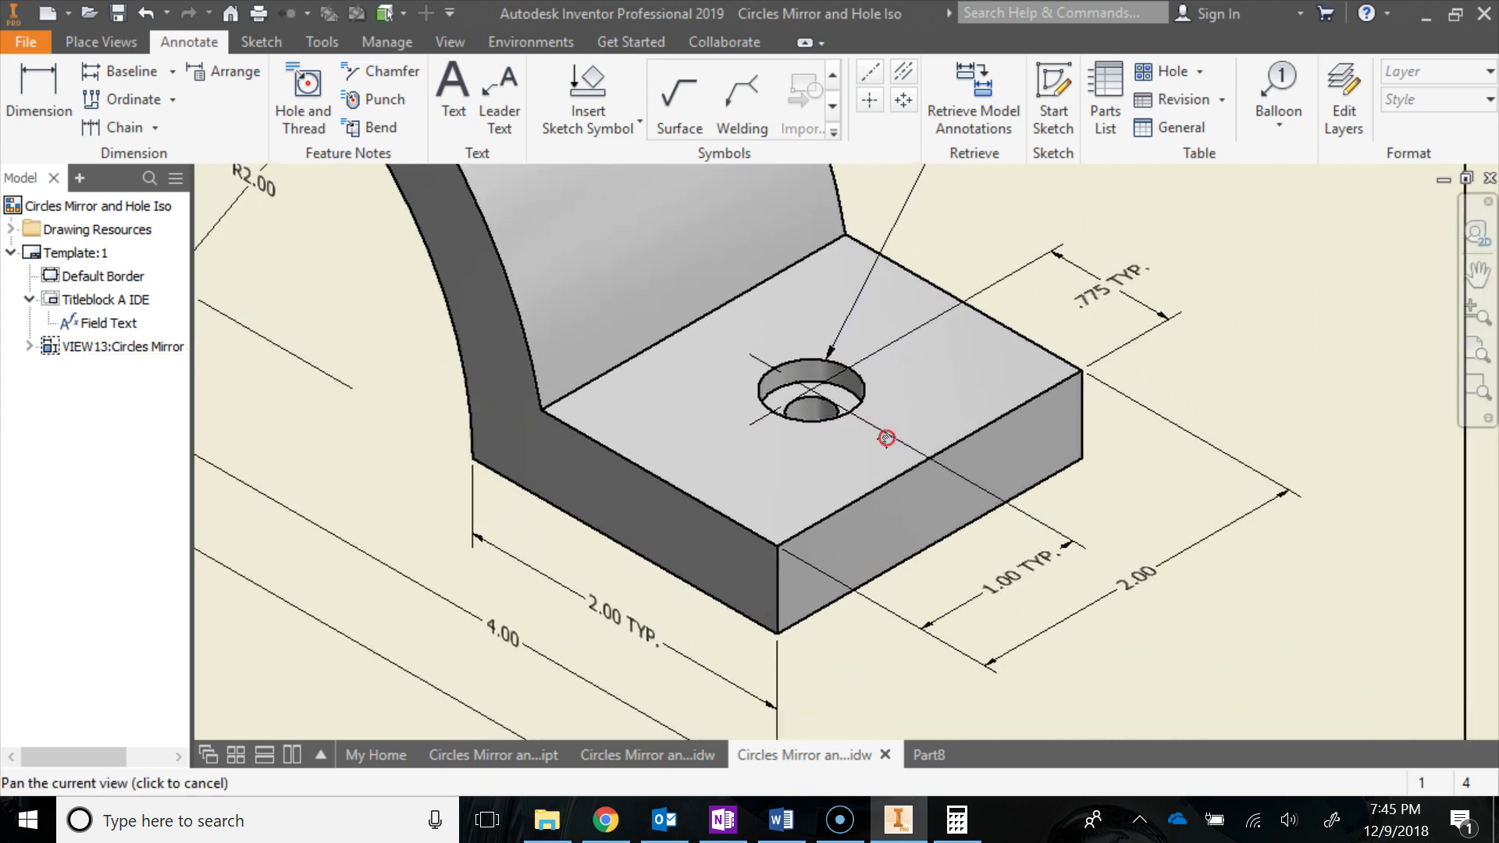
pyautogui.scroll(-1, 887, 438)
pyautogui.scroll(-1, 887, 437)
pyautogui.scroll(1, 809, 475)
pyautogui.scroll(-1, 809, 475)
pyautogui.scroll(1, 968, 250)
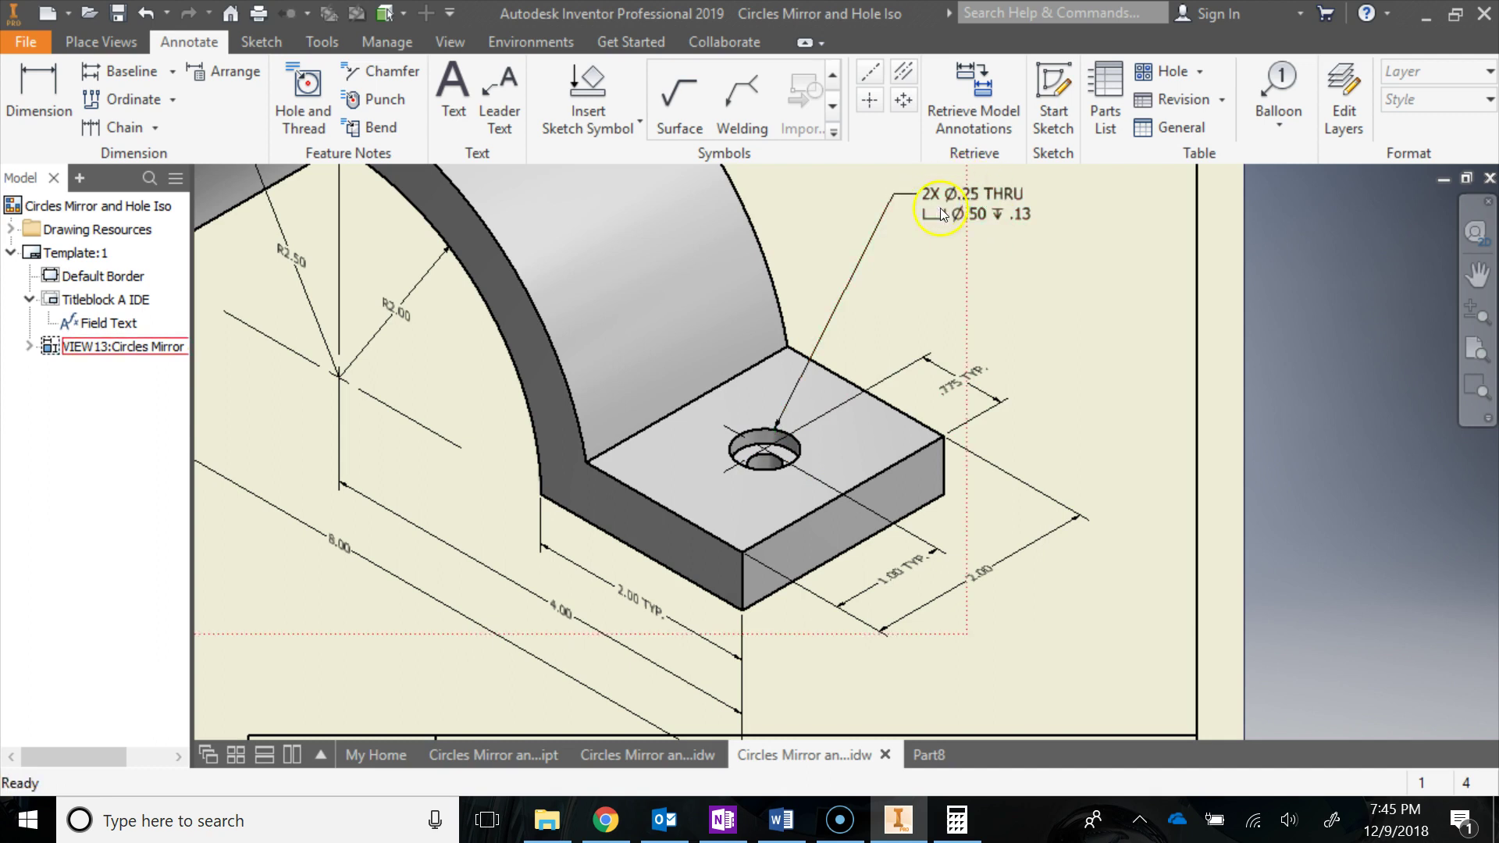
pyautogui.click(929, 754)
# Place a 0.25 in through hole with a 0.5 in counterbore 0.13 in deep on the right foot's upper face, about 0.93 in from its end edge.
pyautogui.moveTo(1219, 398); pyautogui.dragTo(1217, 311, button='middle')
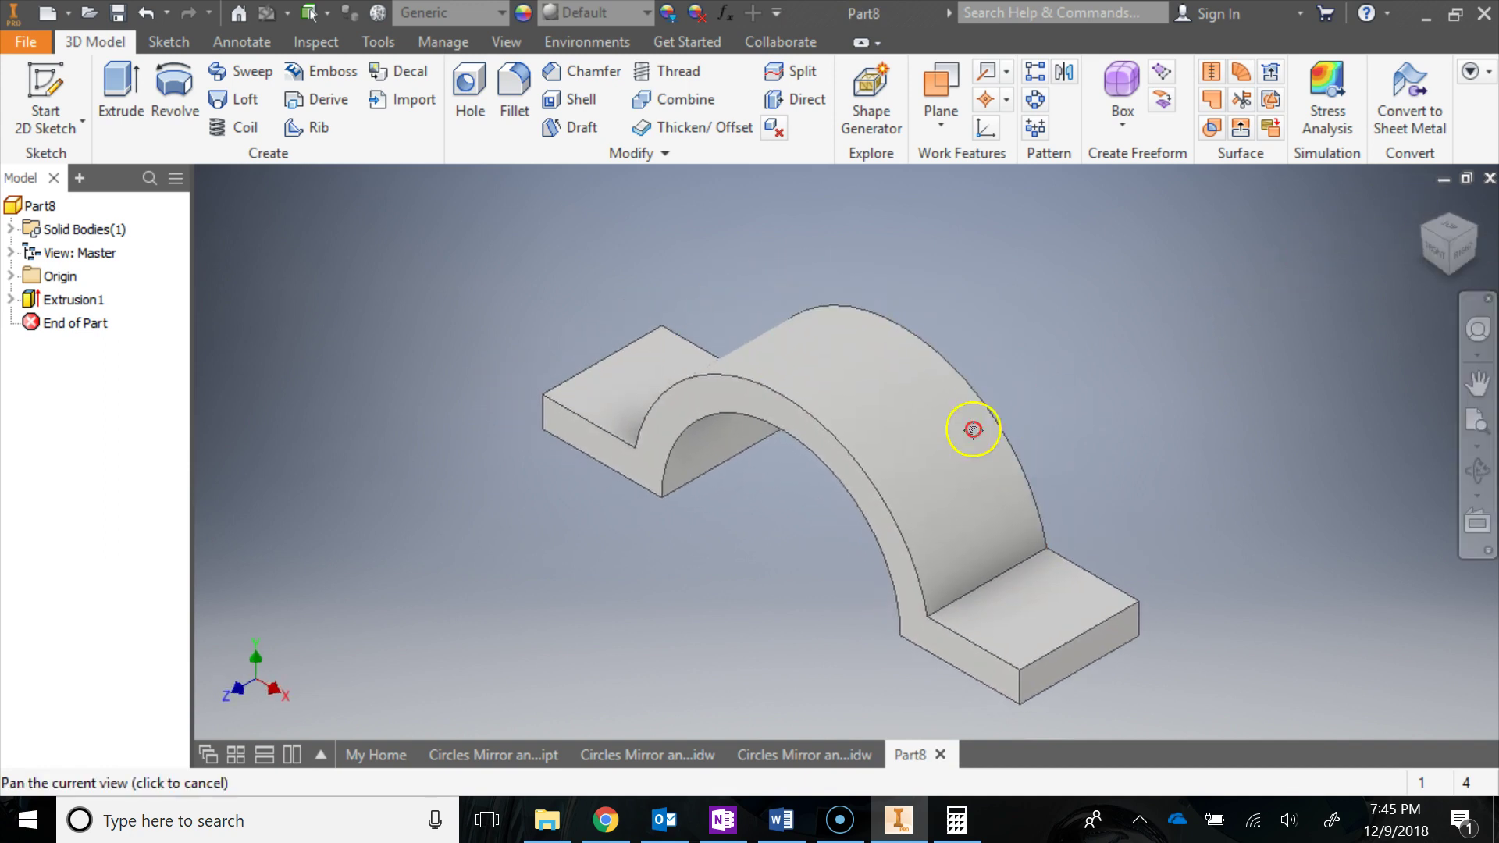
pyautogui.scroll(5, 980, 468)
pyautogui.scroll(3, 1003, 329)
pyautogui.moveTo(1005, 326); pyautogui.dragTo(1072, 240, button='middle')
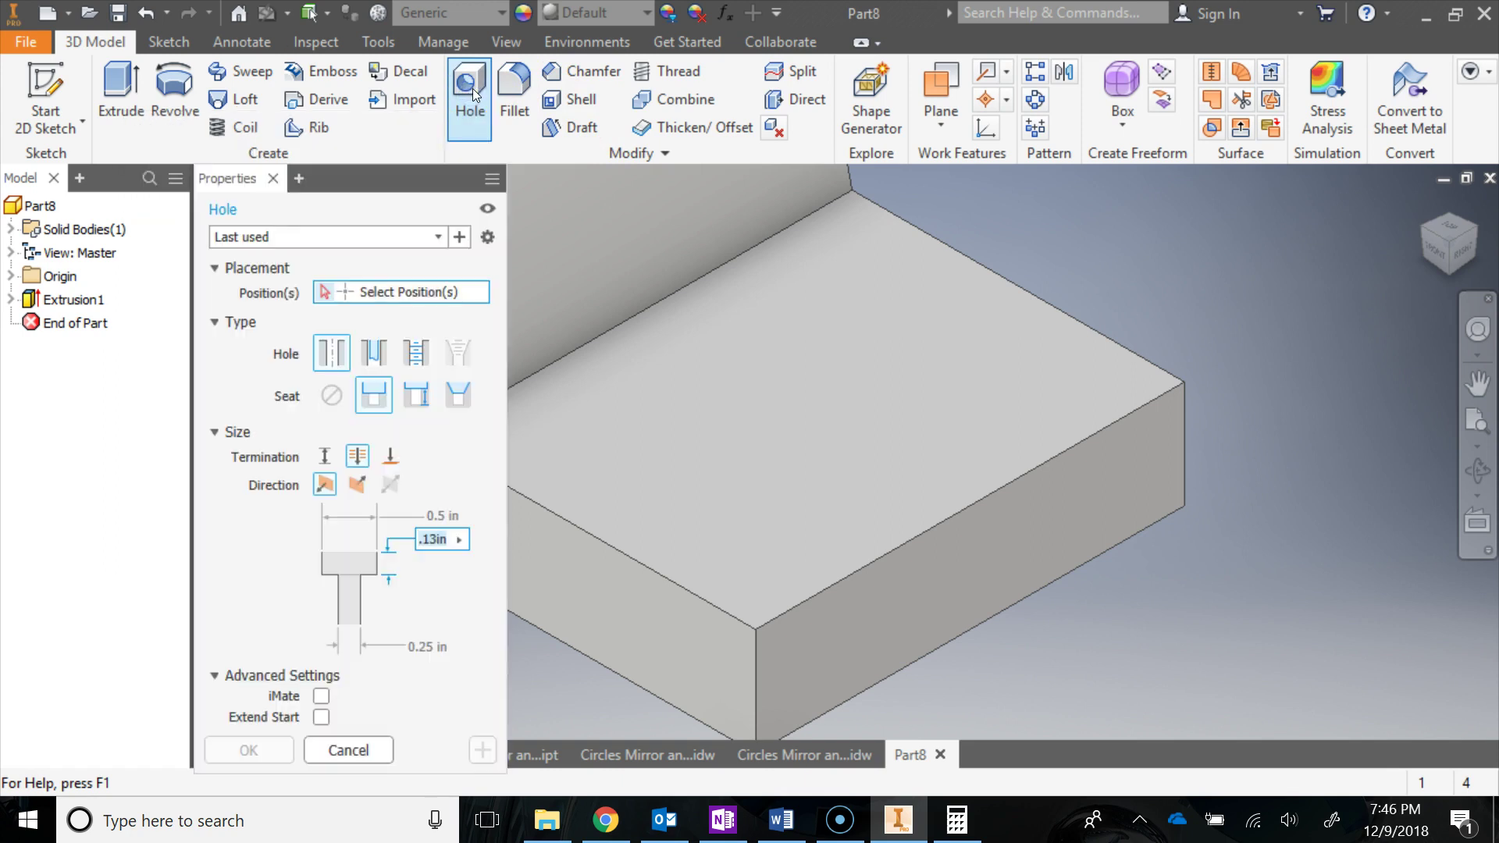
pyautogui.click(254, 269)
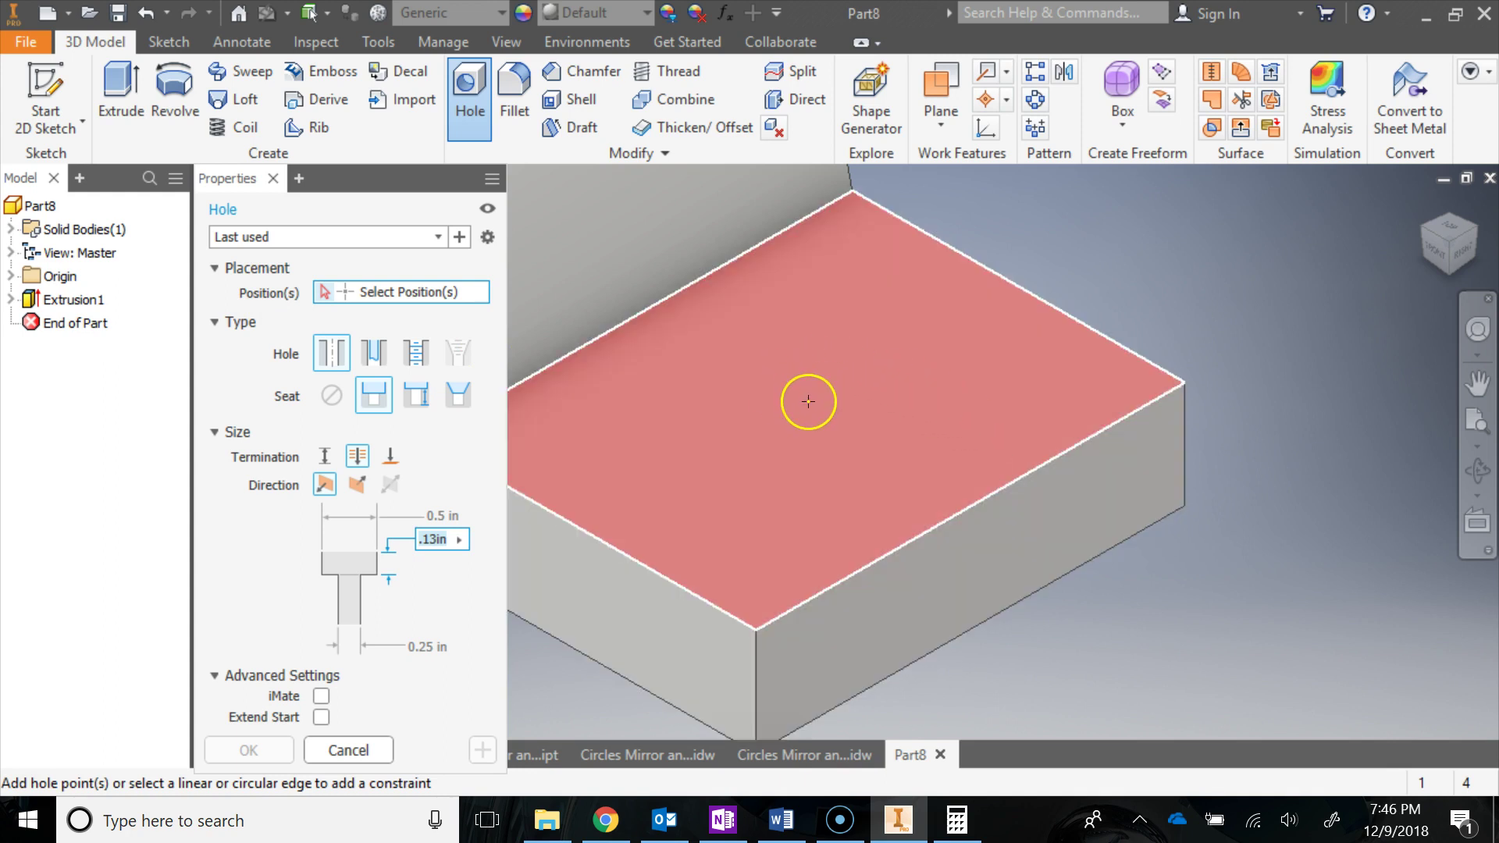
pyautogui.click(828, 358)
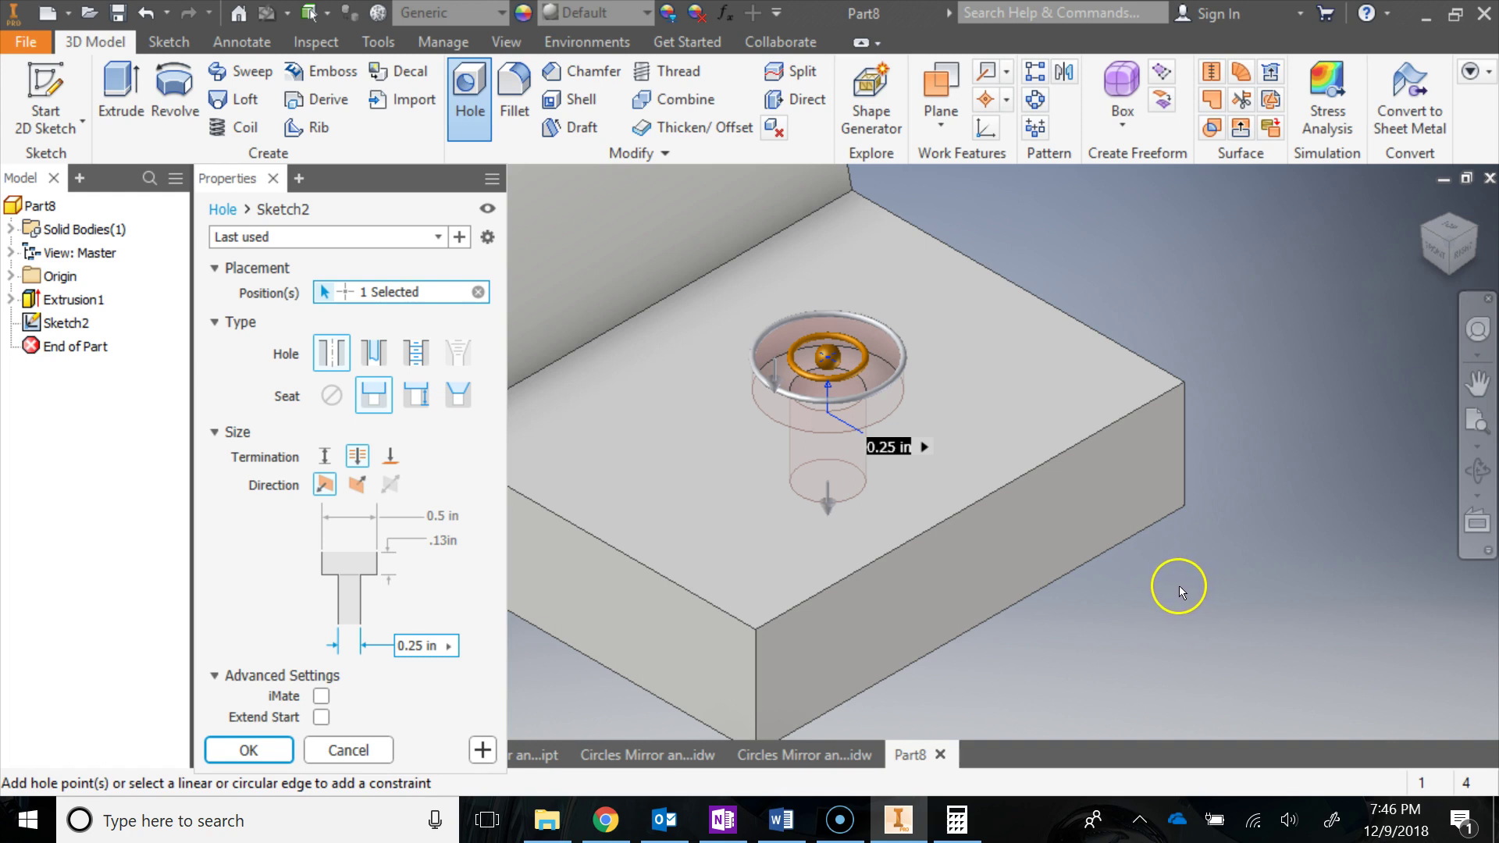
# Check the hole's location in the isometric drawing and set its centre 0.775 in from the right foot's outer end edge.
pyautogui.click(838, 753)
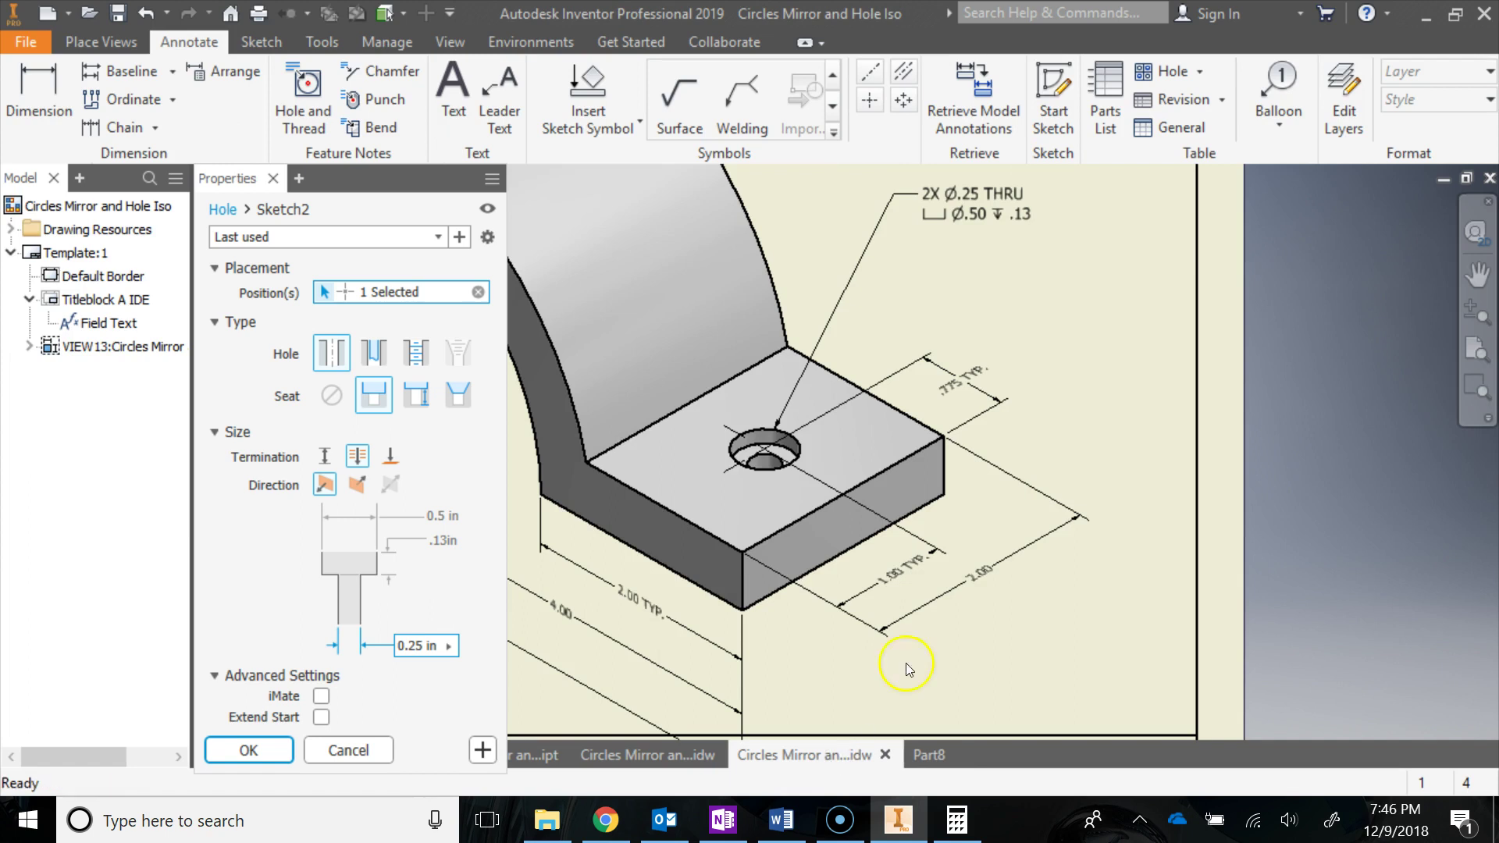
pyautogui.scroll(2, 906, 669)
pyautogui.moveTo(991, 469); pyautogui.dragTo(1155, 495, button='middle')
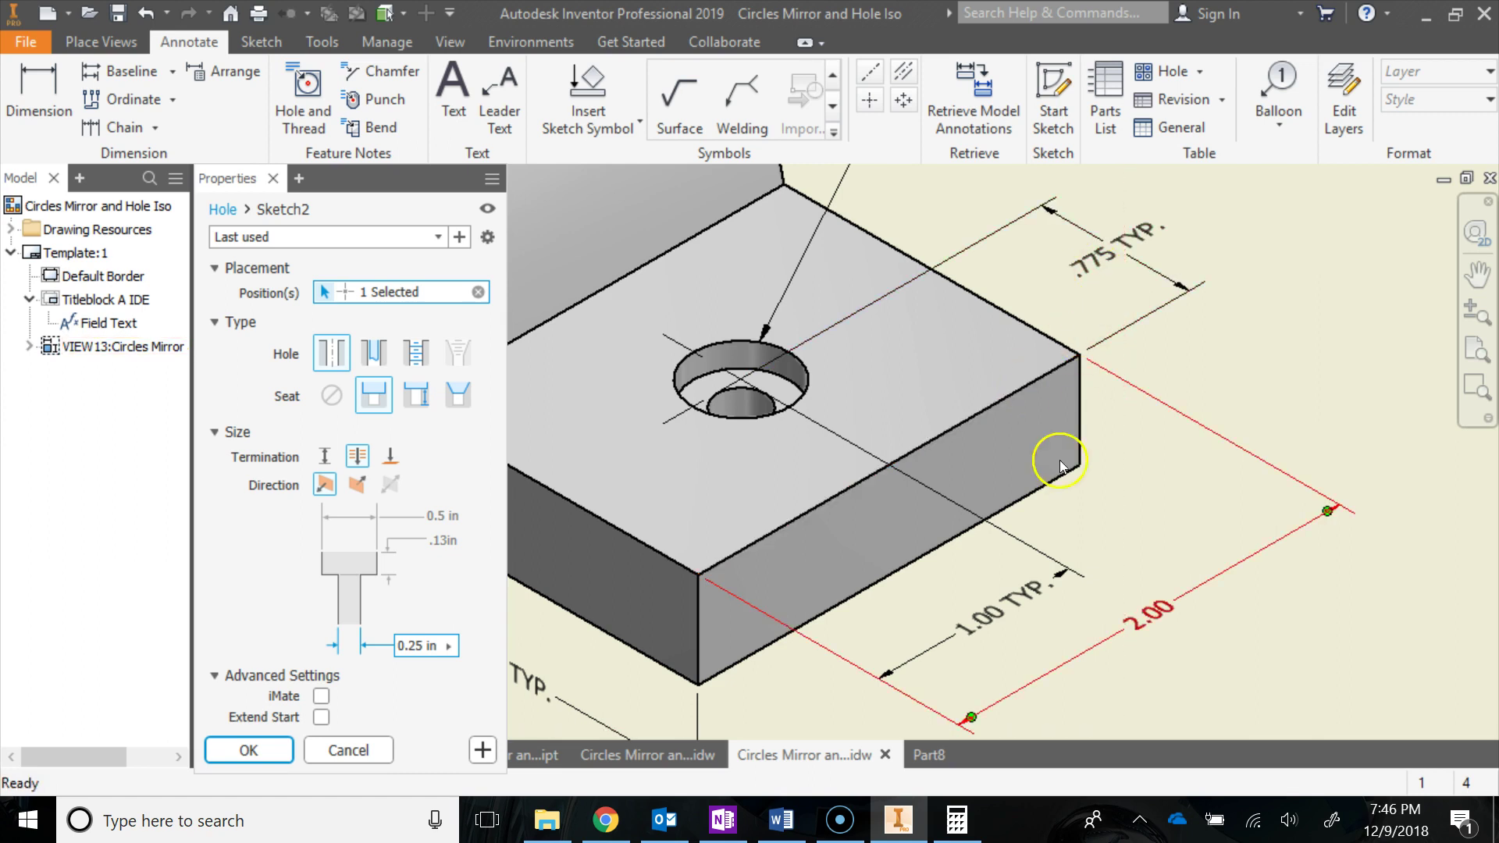
pyautogui.click(938, 754)
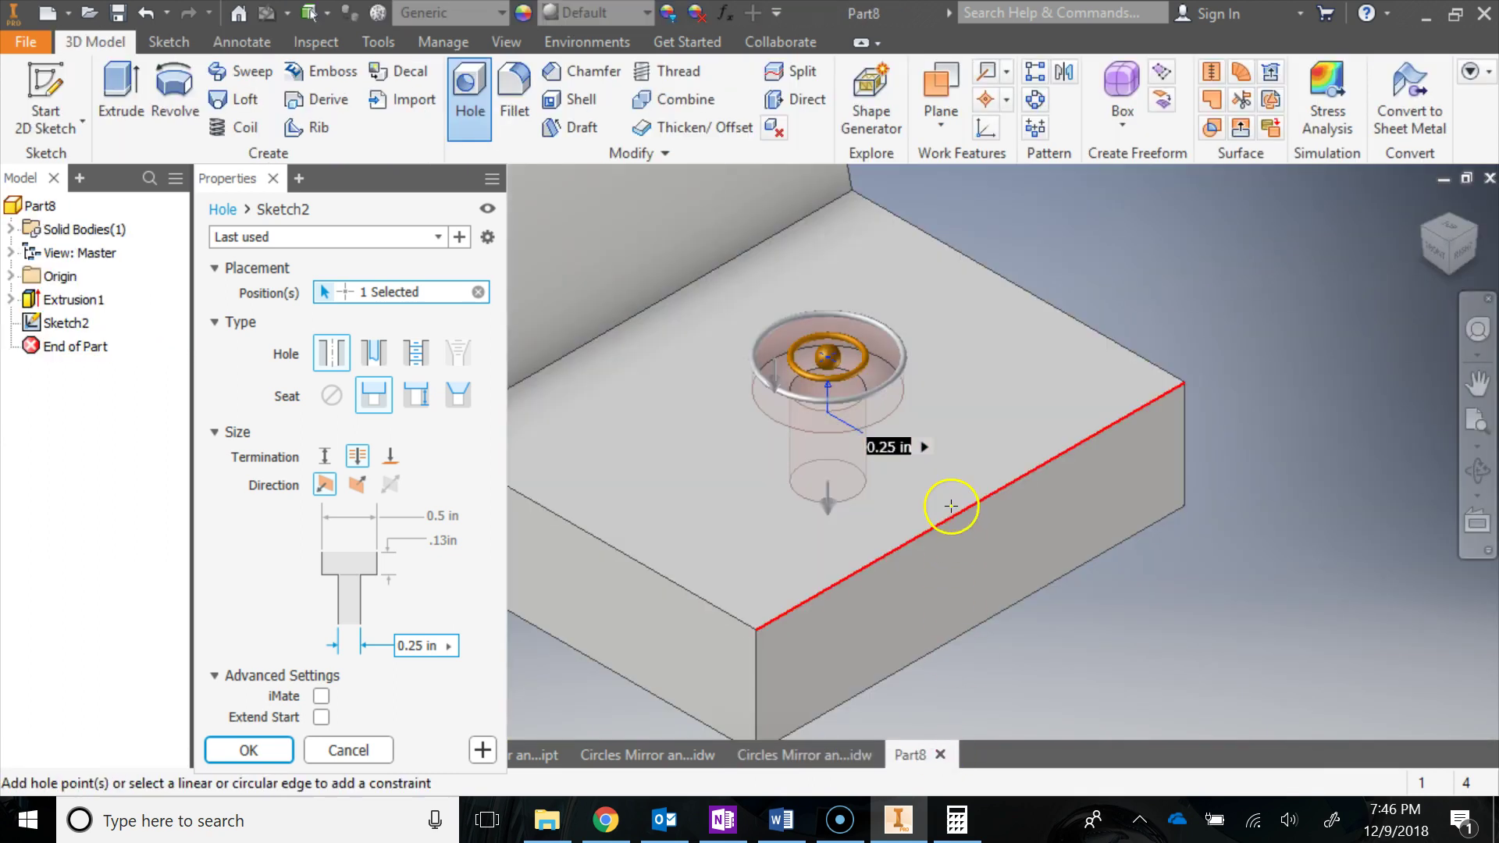
pyautogui.click(961, 513)
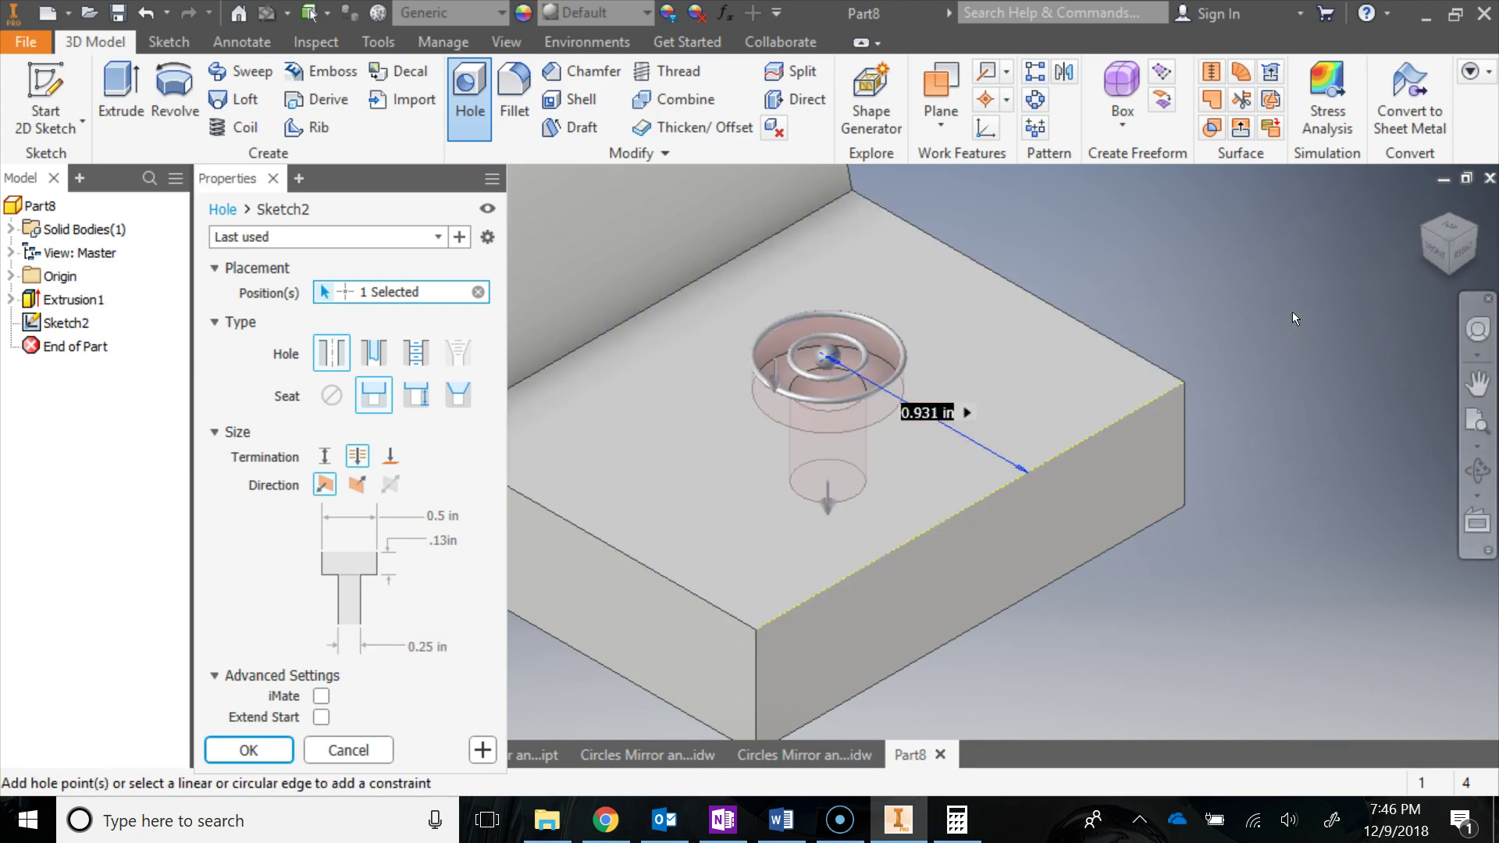
pyautogui.press('BackSpace')
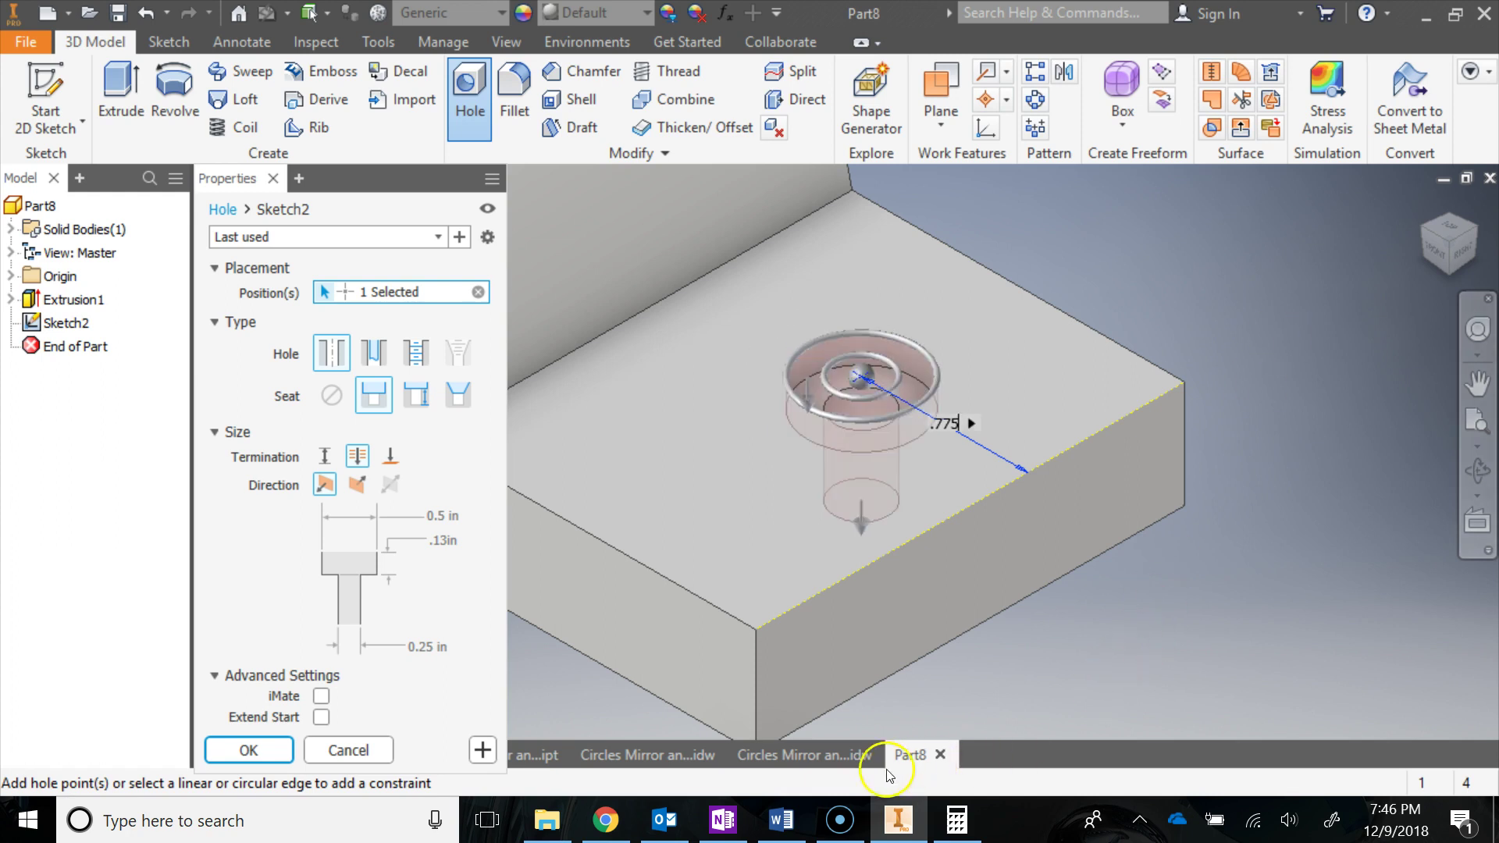
# Check the second location dimension in the drawing and set the hole centre 1 in from the right foot's front edge.
pyautogui.click(855, 756)
pyautogui.scroll(3, 898, 617)
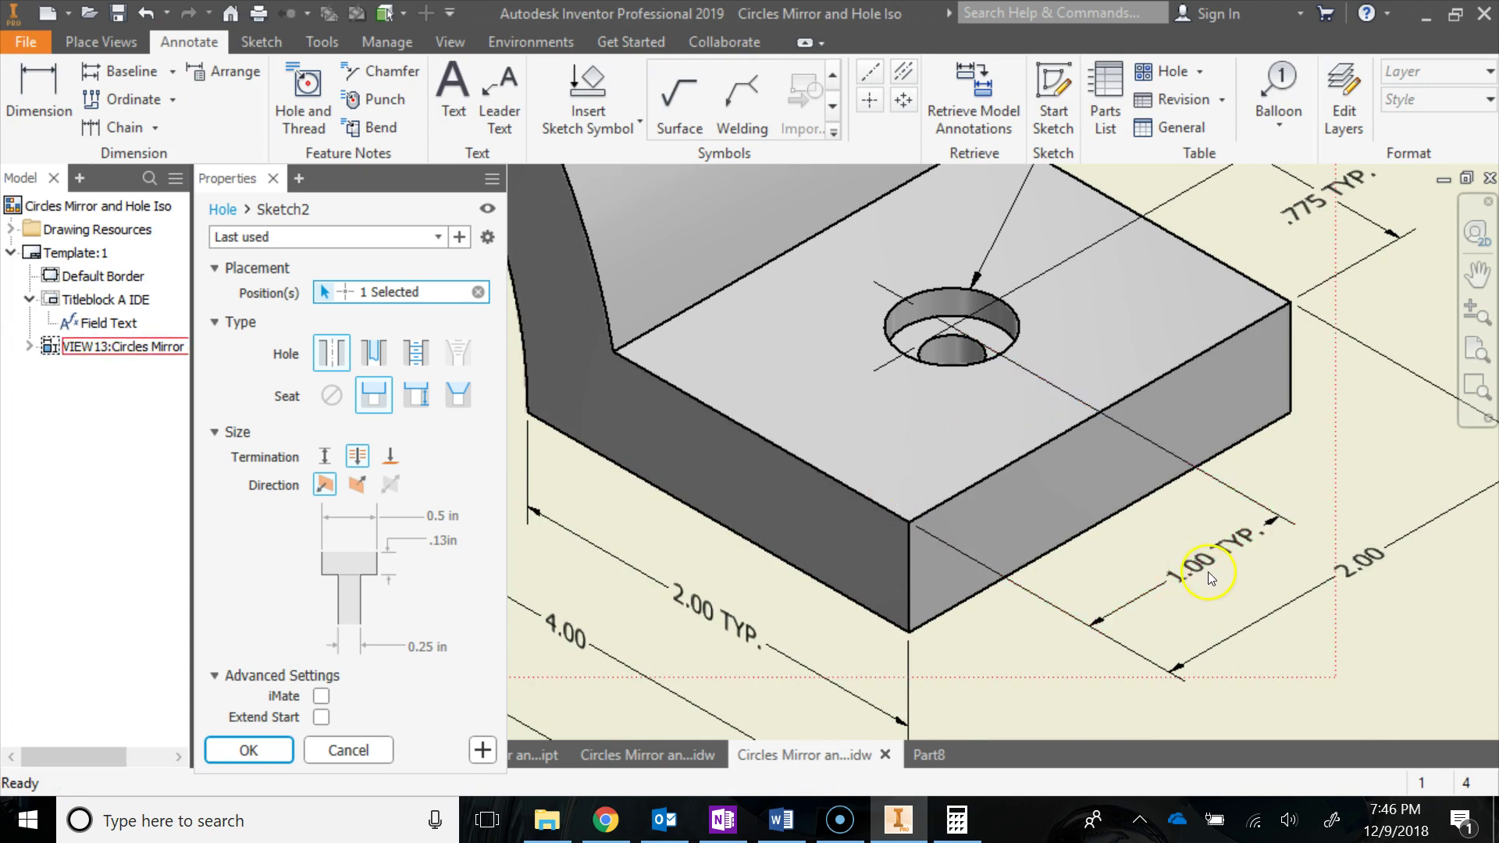
pyautogui.click(927, 755)
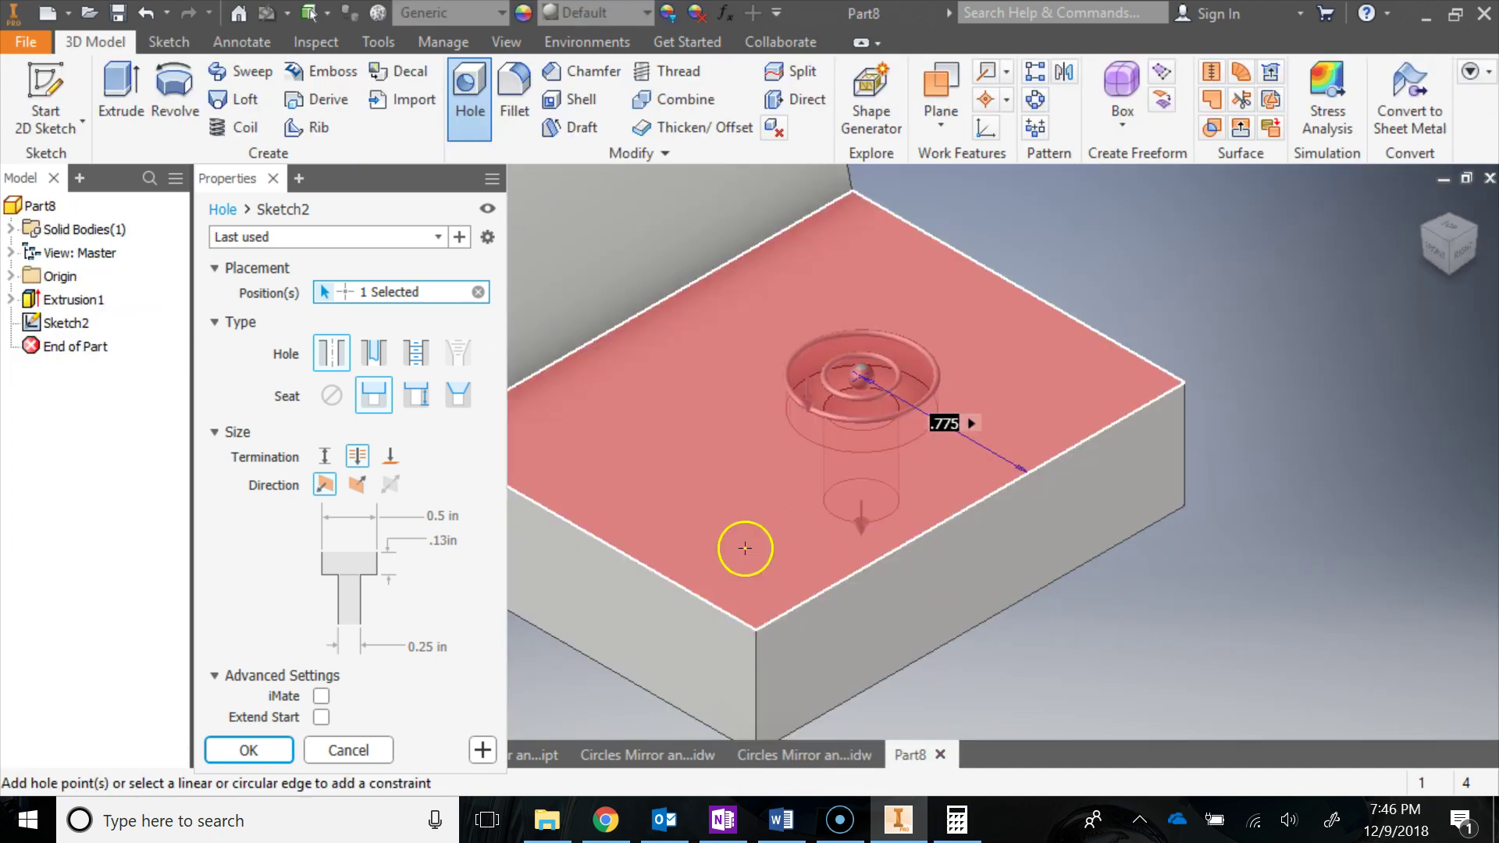
pyautogui.click(670, 582)
pyautogui.write('1')
pyautogui.press('Return')
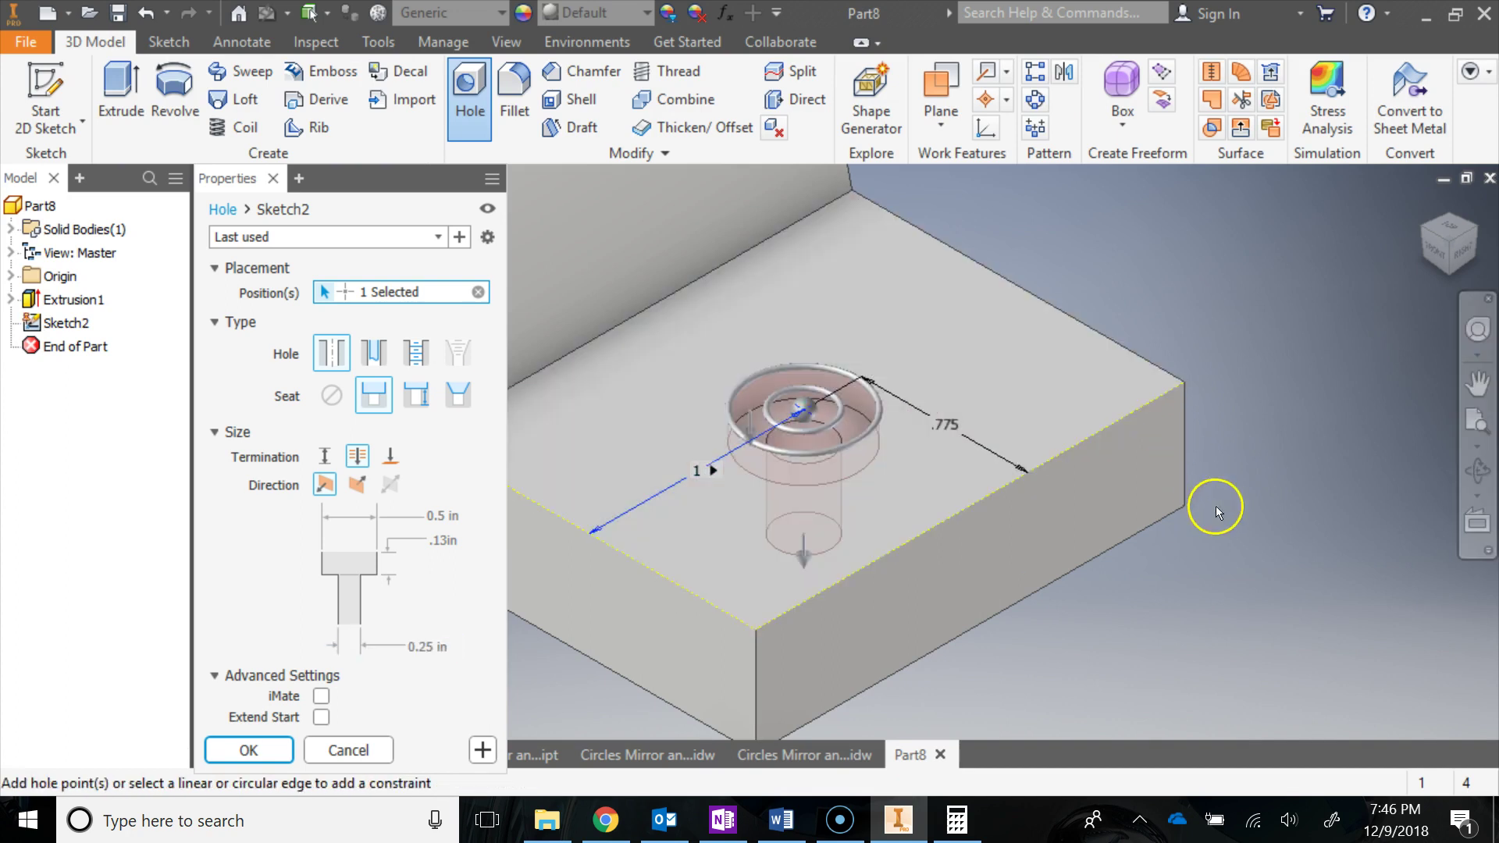
# Compare the hole's seat type and counterbore diameter with the hole callout in the isometric drawing.
pyautogui.moveTo(1165, 509); pyautogui.dragTo(1258, 505, button='middle')
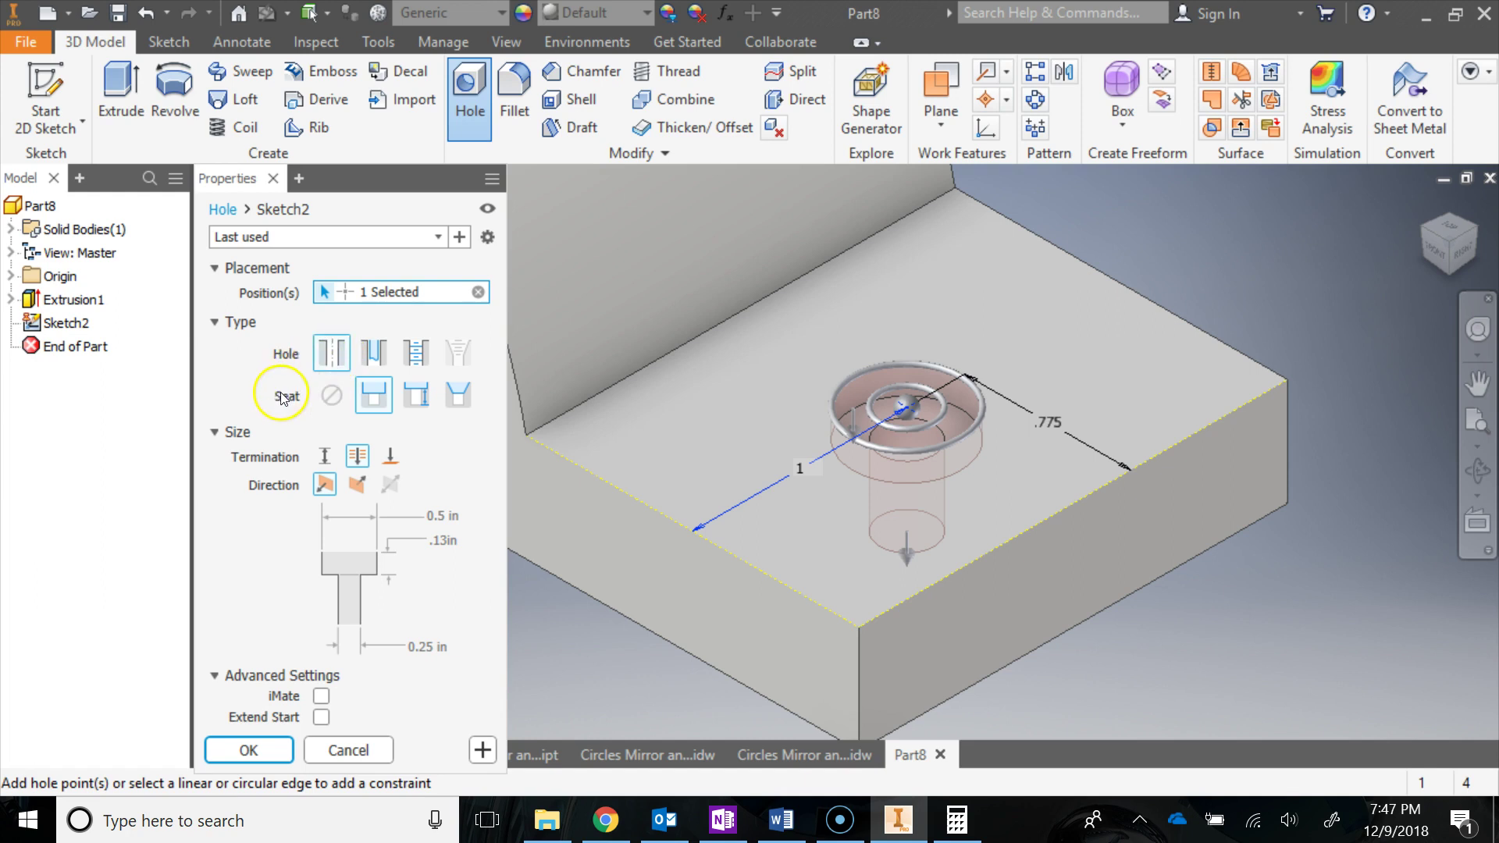
pyautogui.click(378, 399)
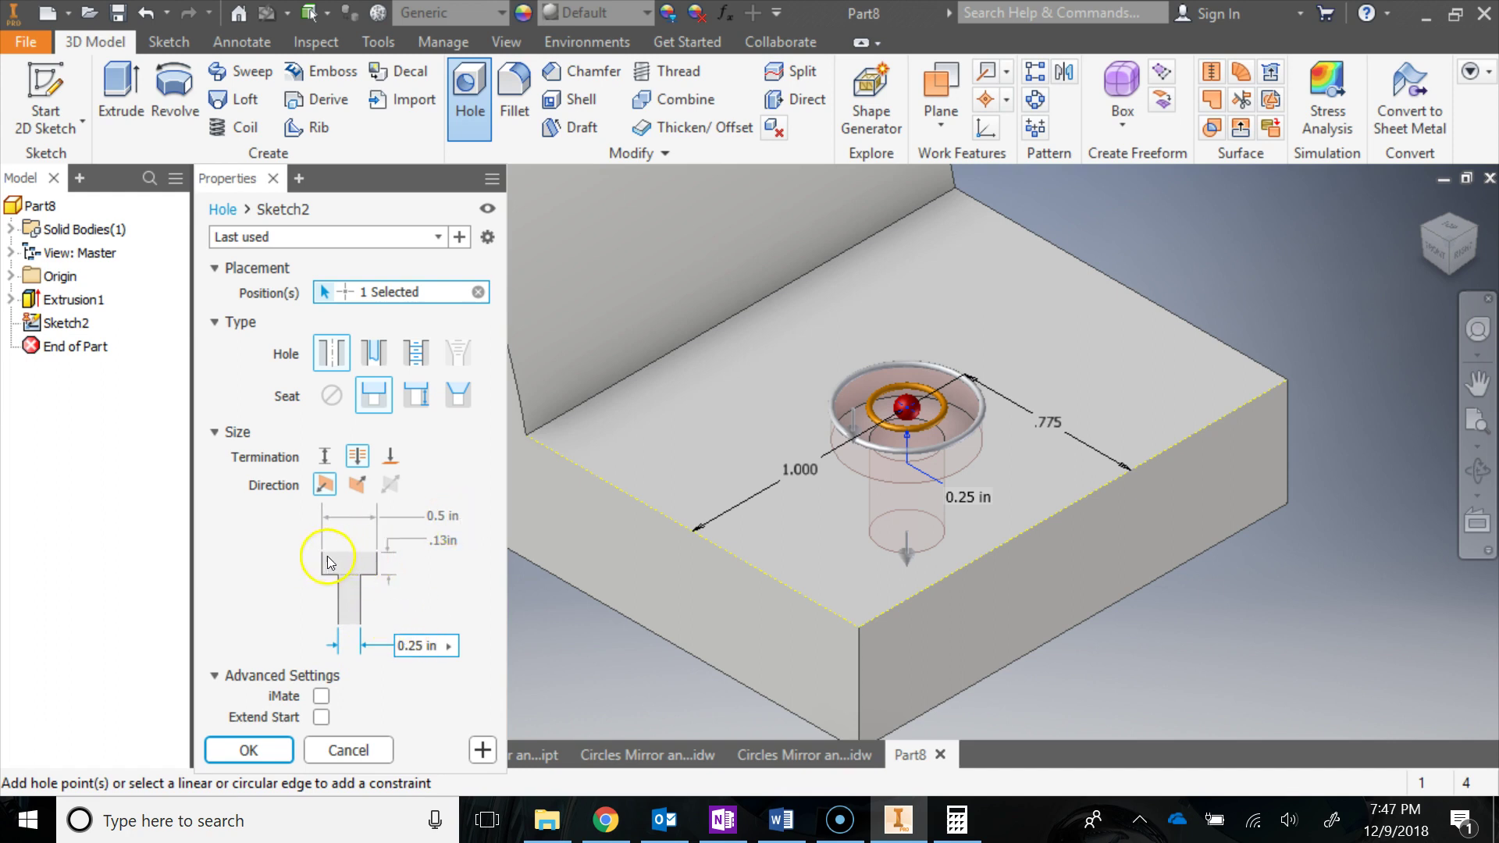
pyautogui.click(805, 765)
pyautogui.scroll(5, 1128, 479)
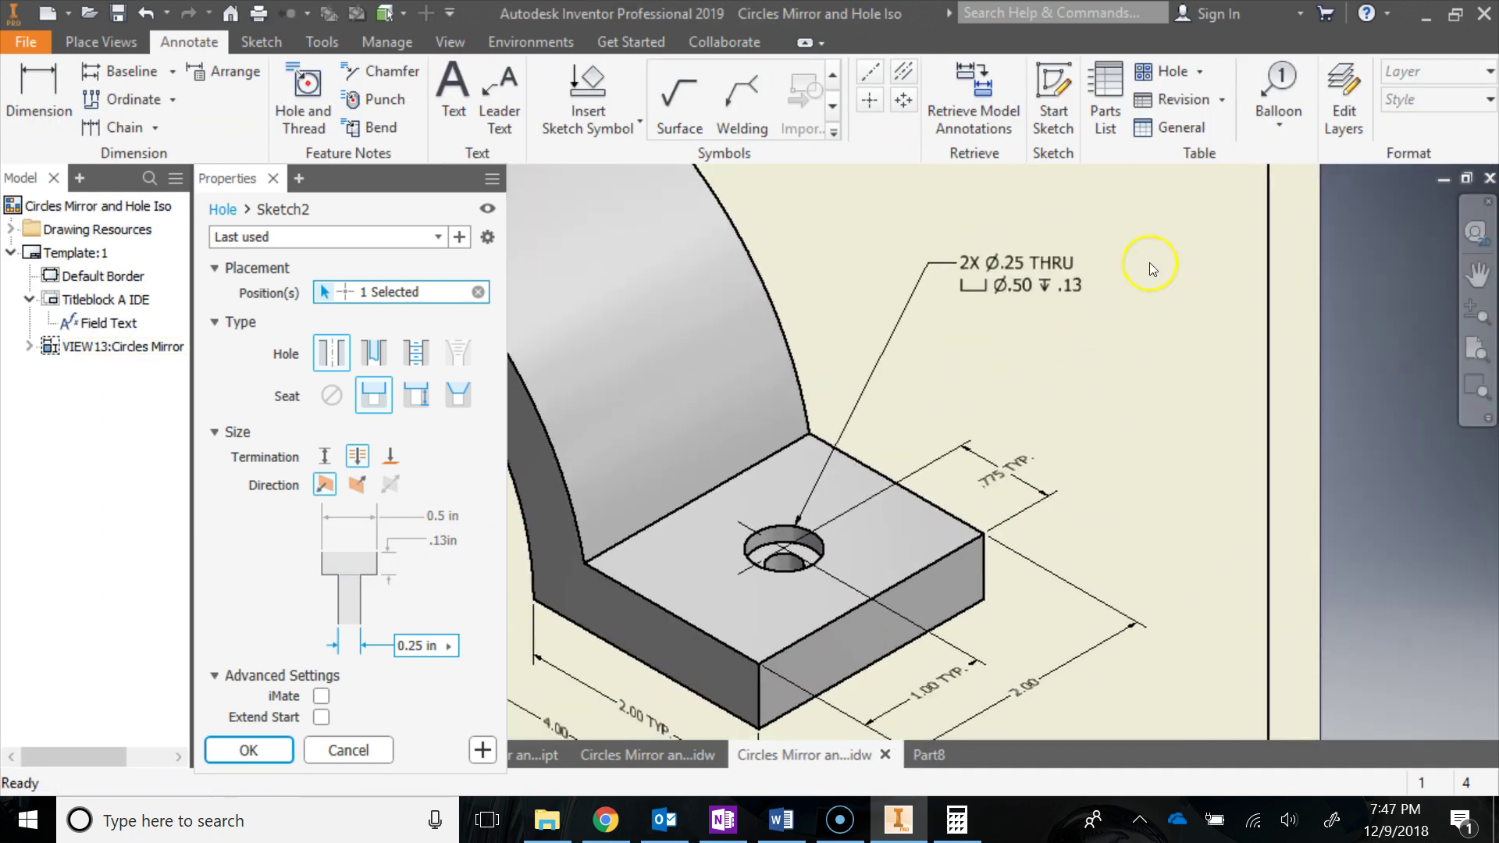
pyautogui.scroll(3, 1093, 269)
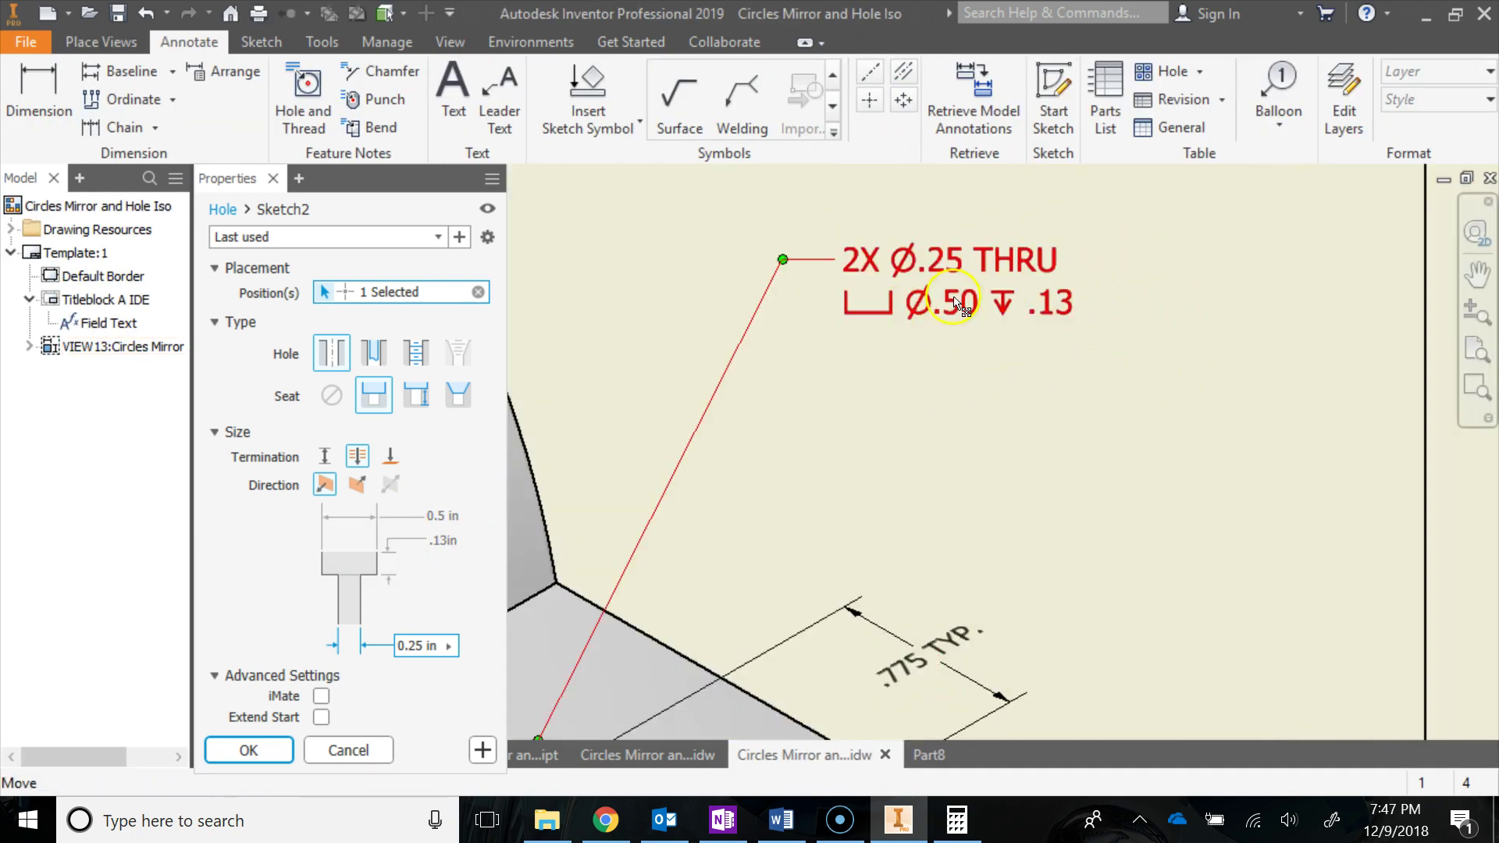
pyautogui.click(439, 514)
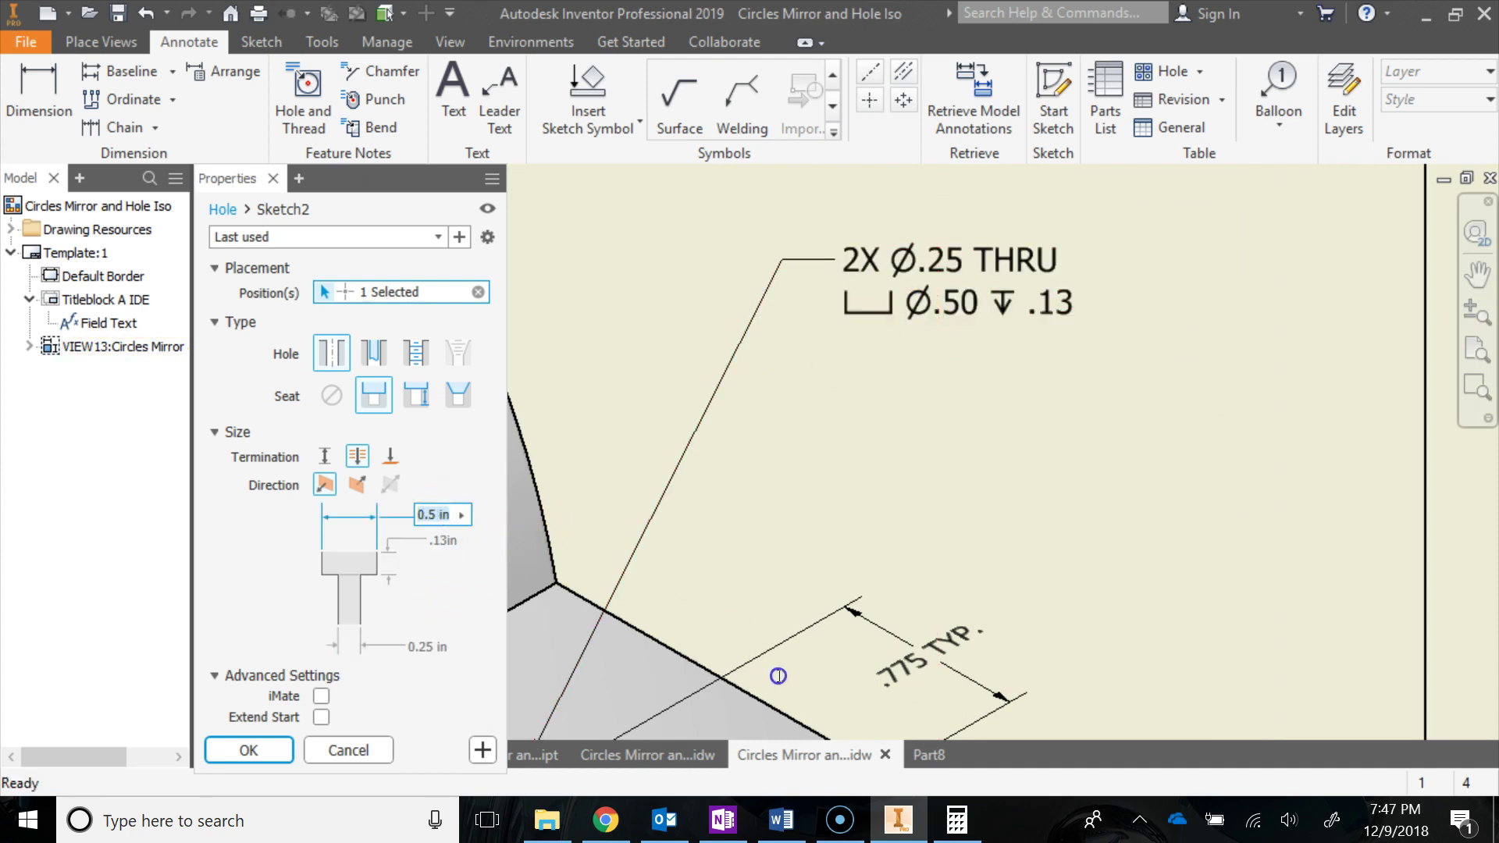
pyautogui.click(929, 756)
pyautogui.click(436, 513)
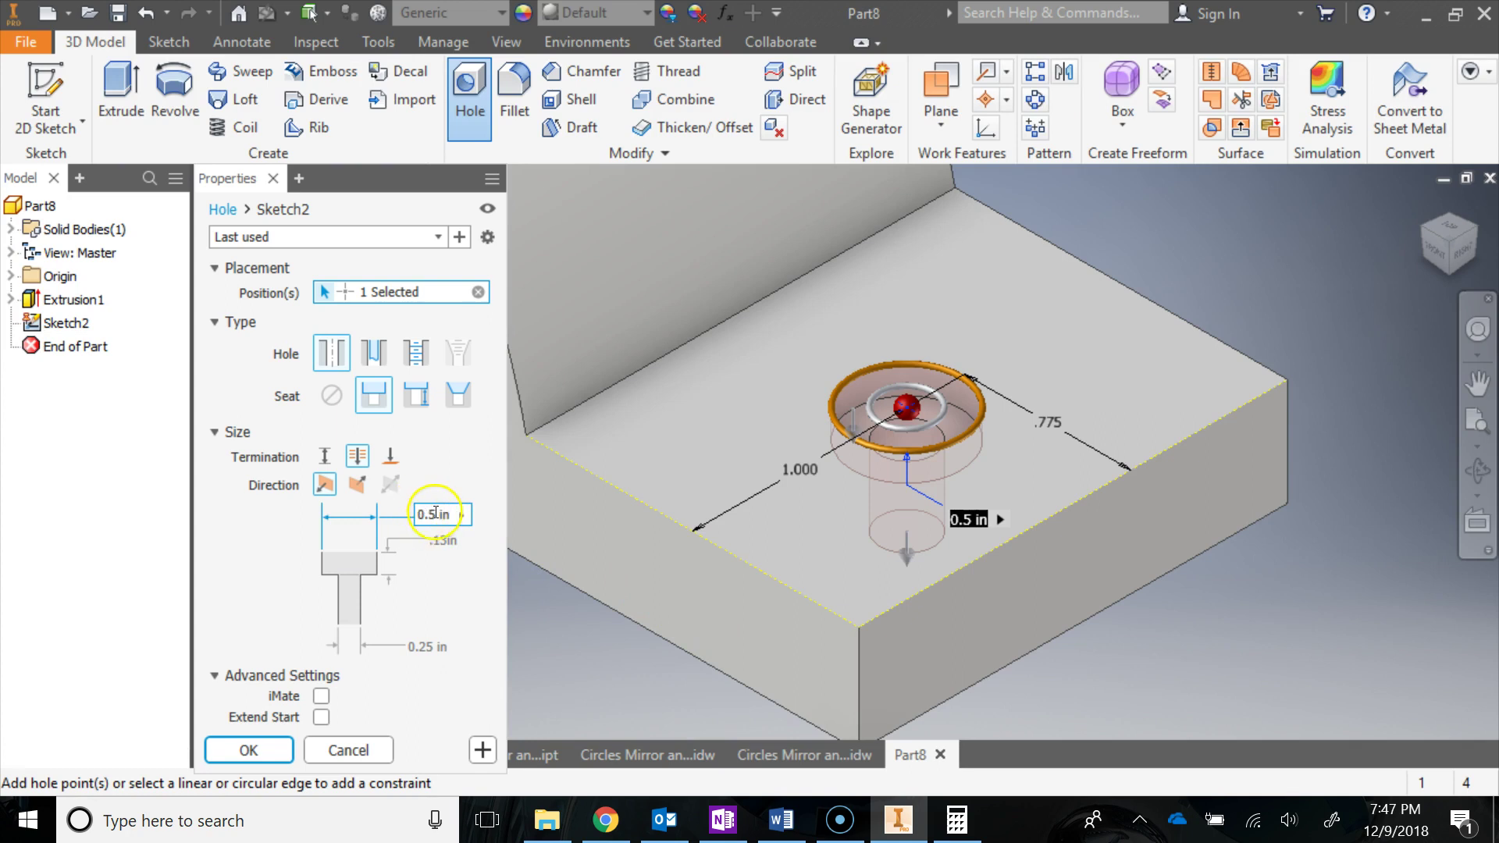
pyautogui.doubleClick(434, 515)
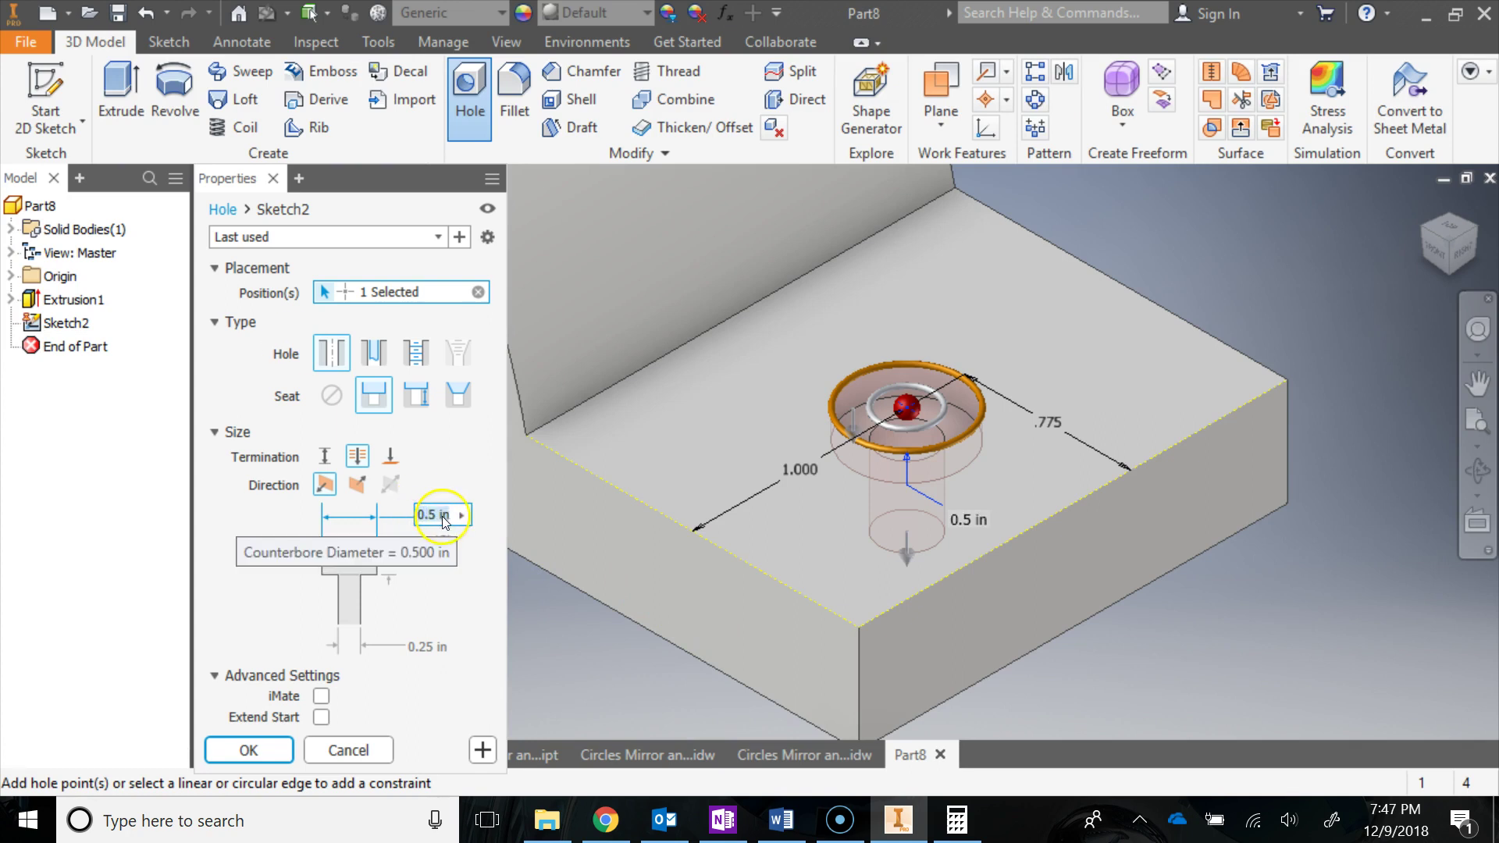
# Check the counterbore depth and the through-hole diameter against the callout in the isometric drawing.
pyautogui.click(437, 556)
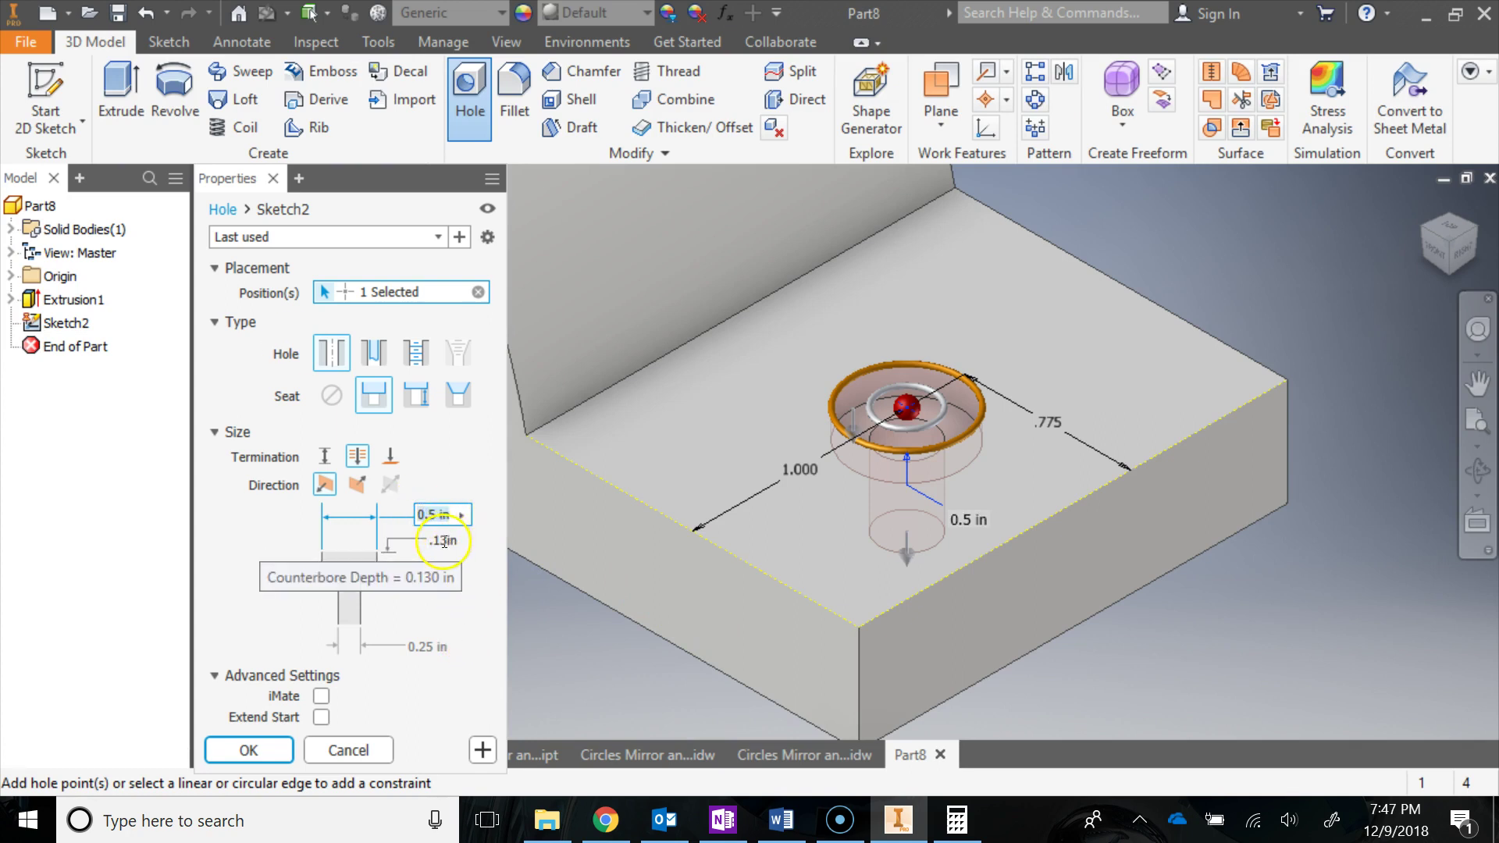
pyautogui.click(754, 754)
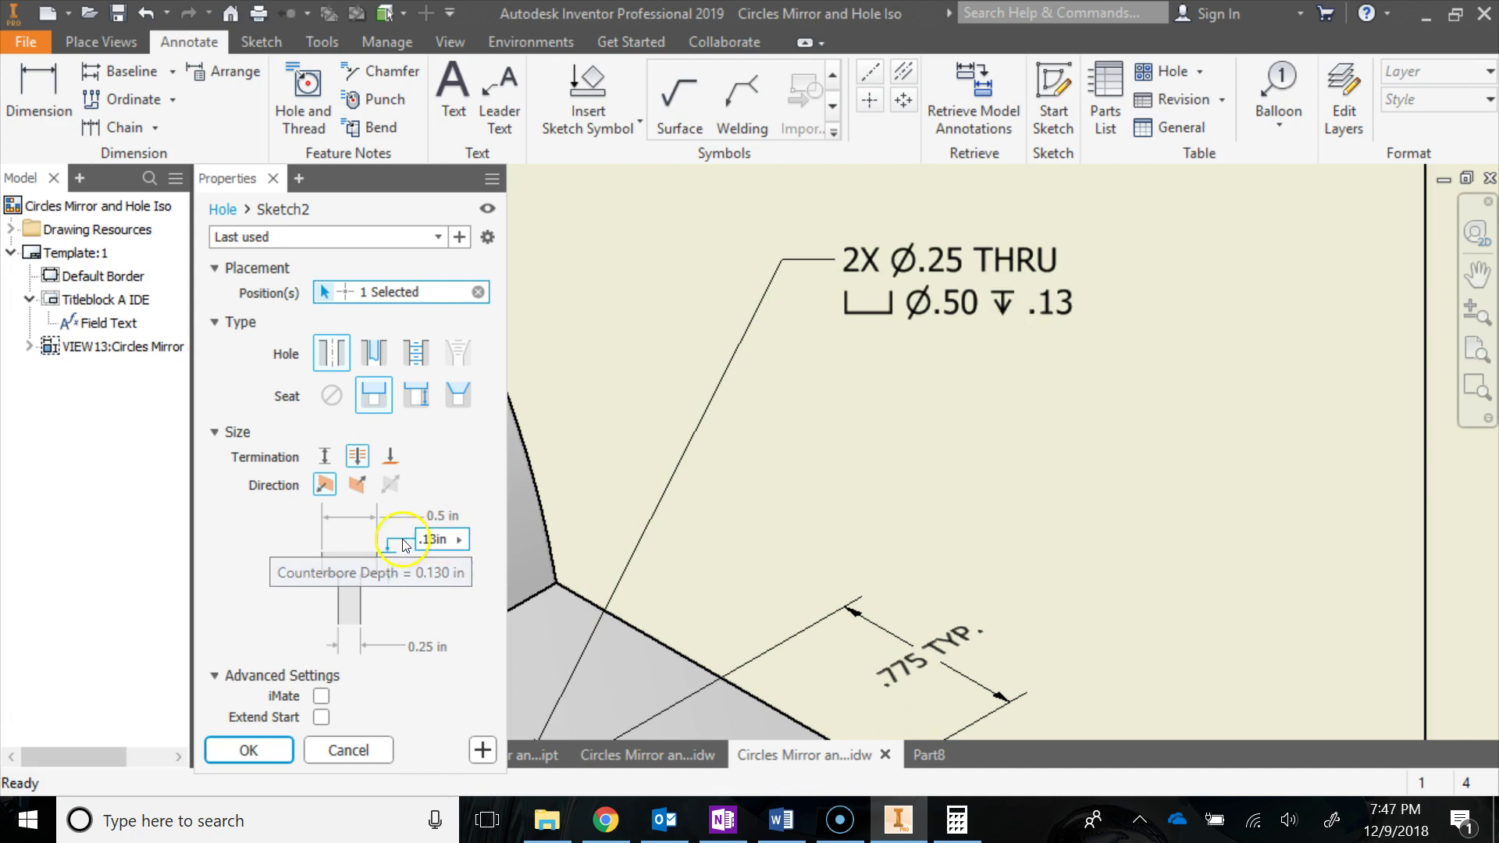
pyautogui.click(925, 756)
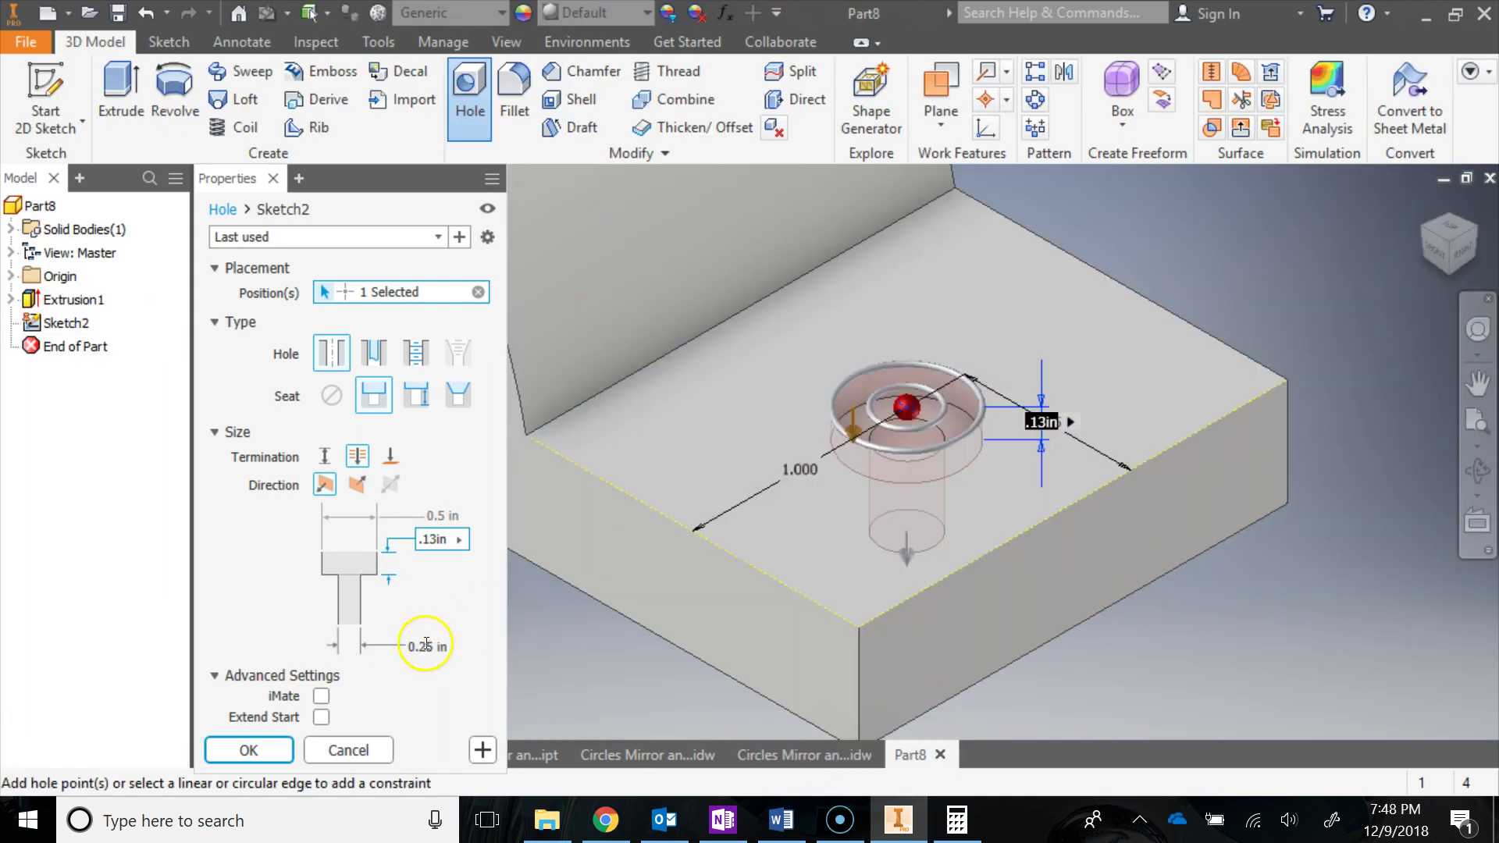
pyautogui.click(427, 645)
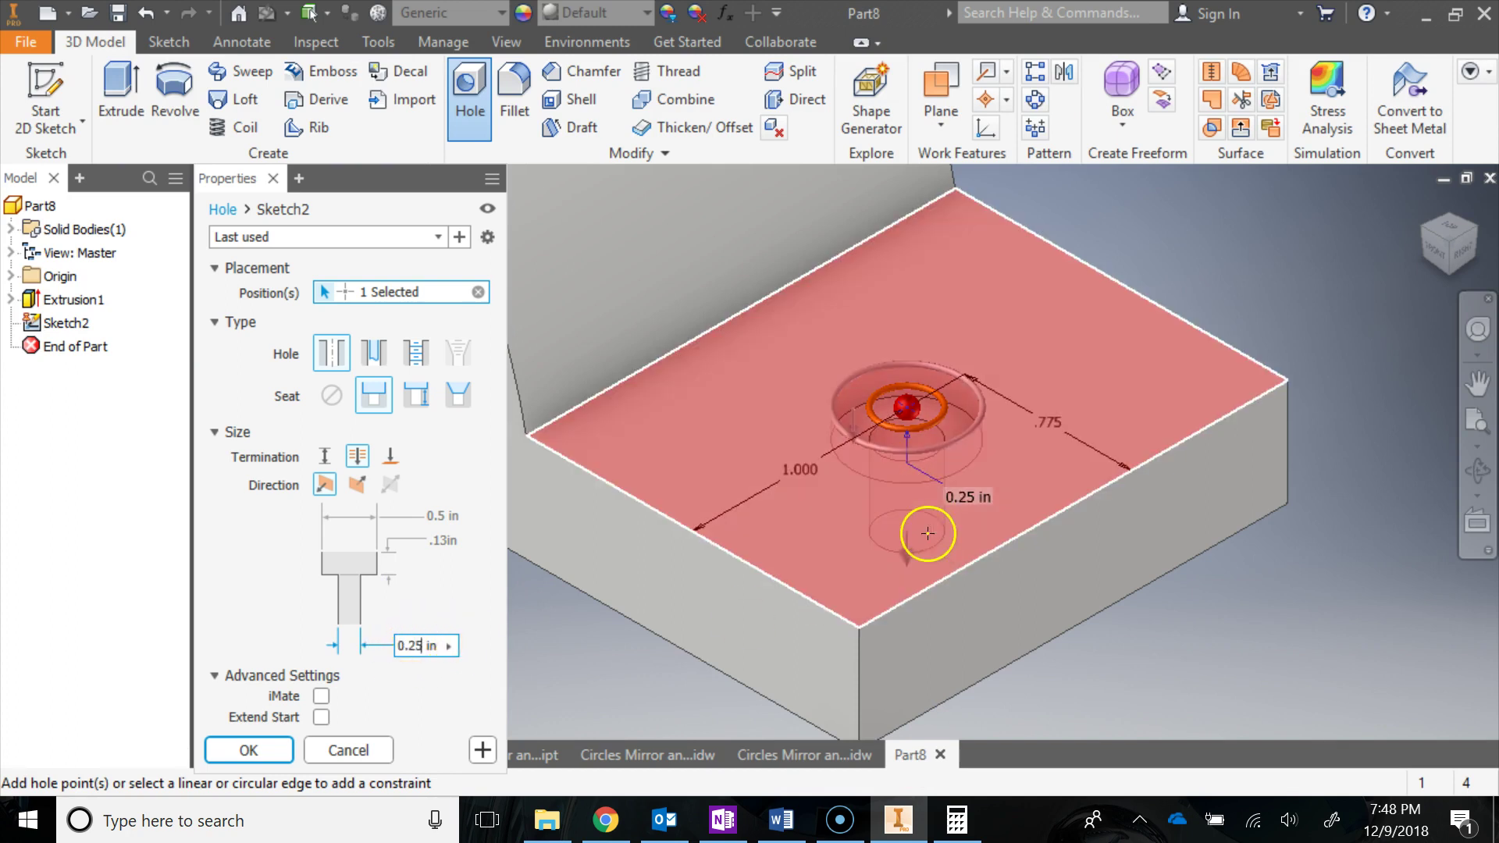
pyautogui.click(846, 754)
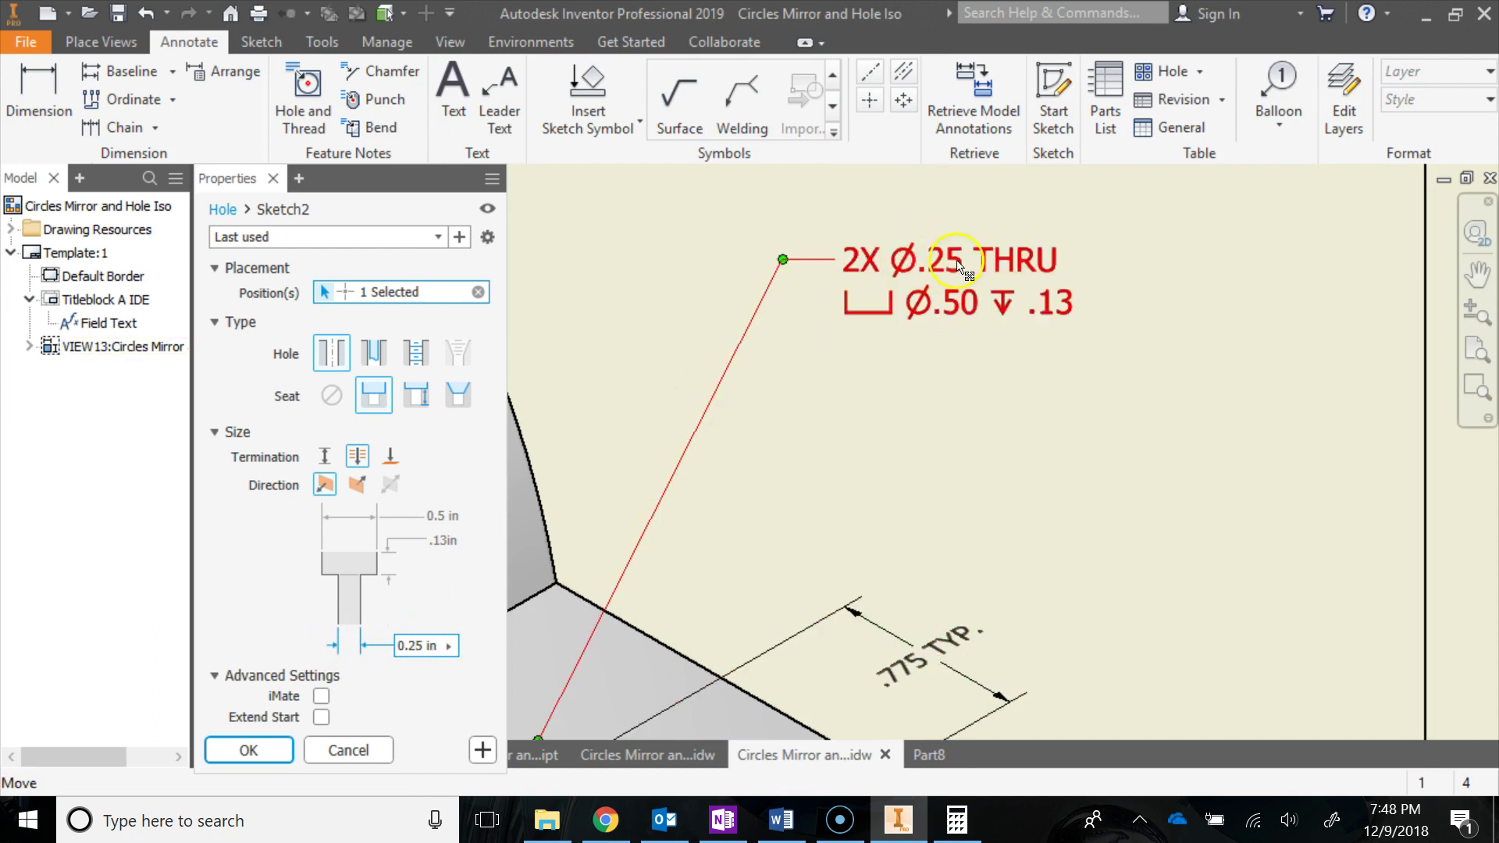
pyautogui.click(928, 753)
# Add a second hole position with the same counterbore settings on the left foot's upper face.
pyautogui.scroll(5, 992, 592)
pyautogui.moveTo(1016, 596); pyautogui.dragTo(1147, 639, button='middle')
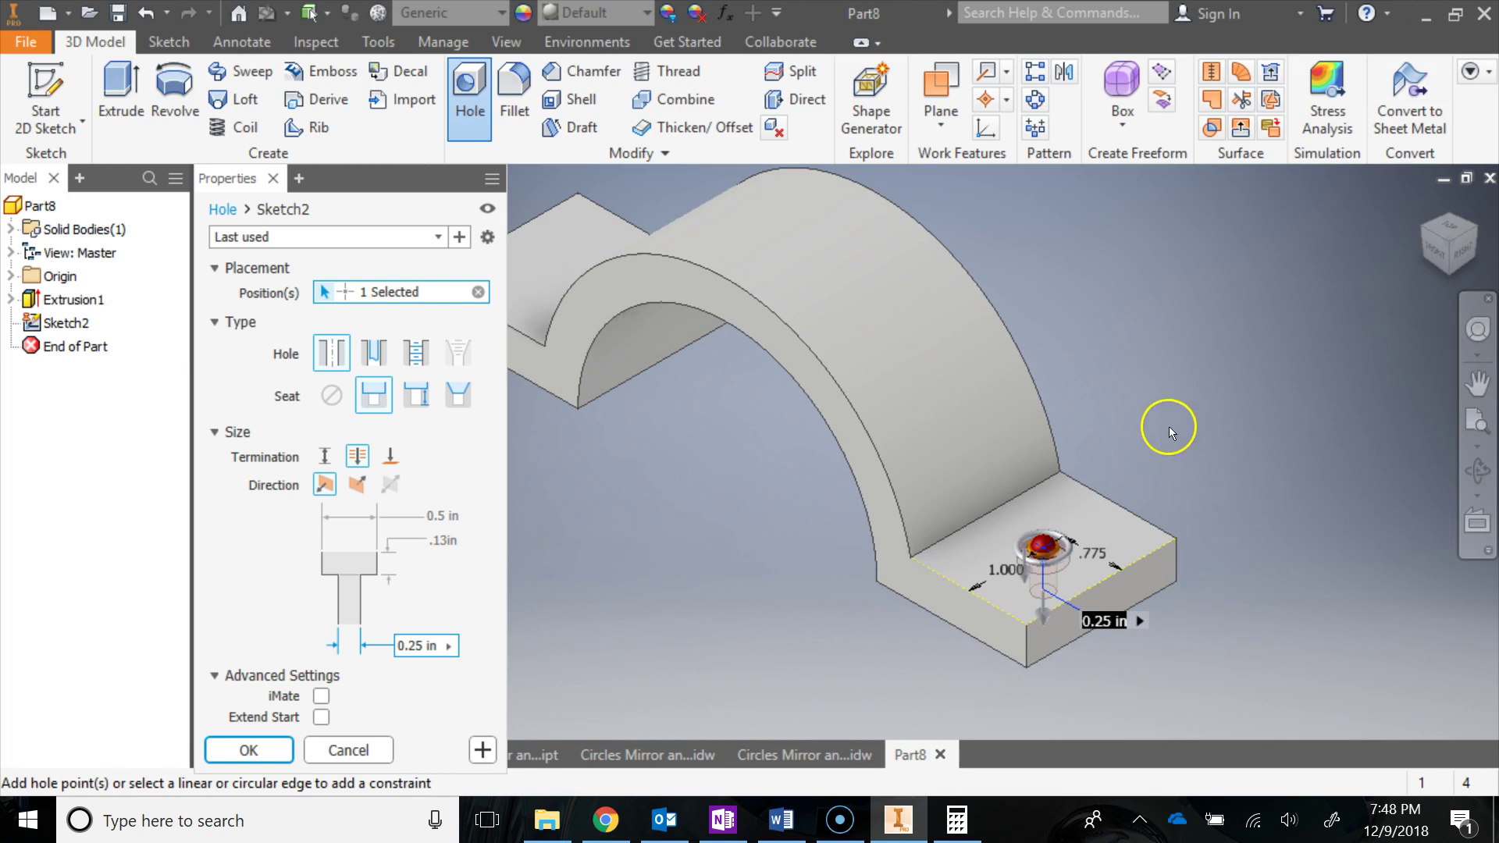
pyautogui.moveTo(1080, 404); pyautogui.dragTo(1173, 424, button='middle')
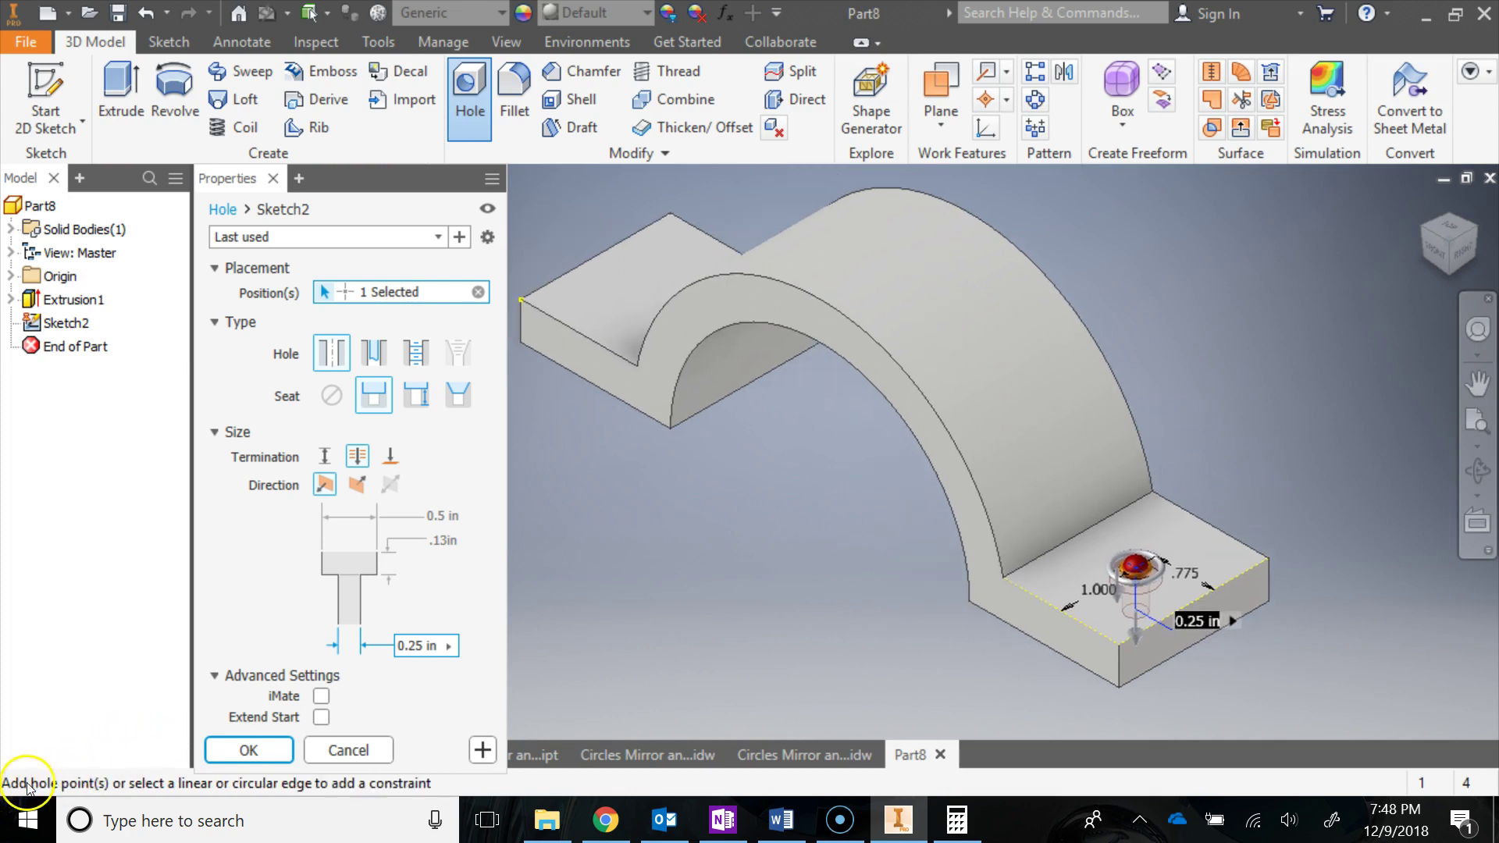
pyautogui.press('Tab')
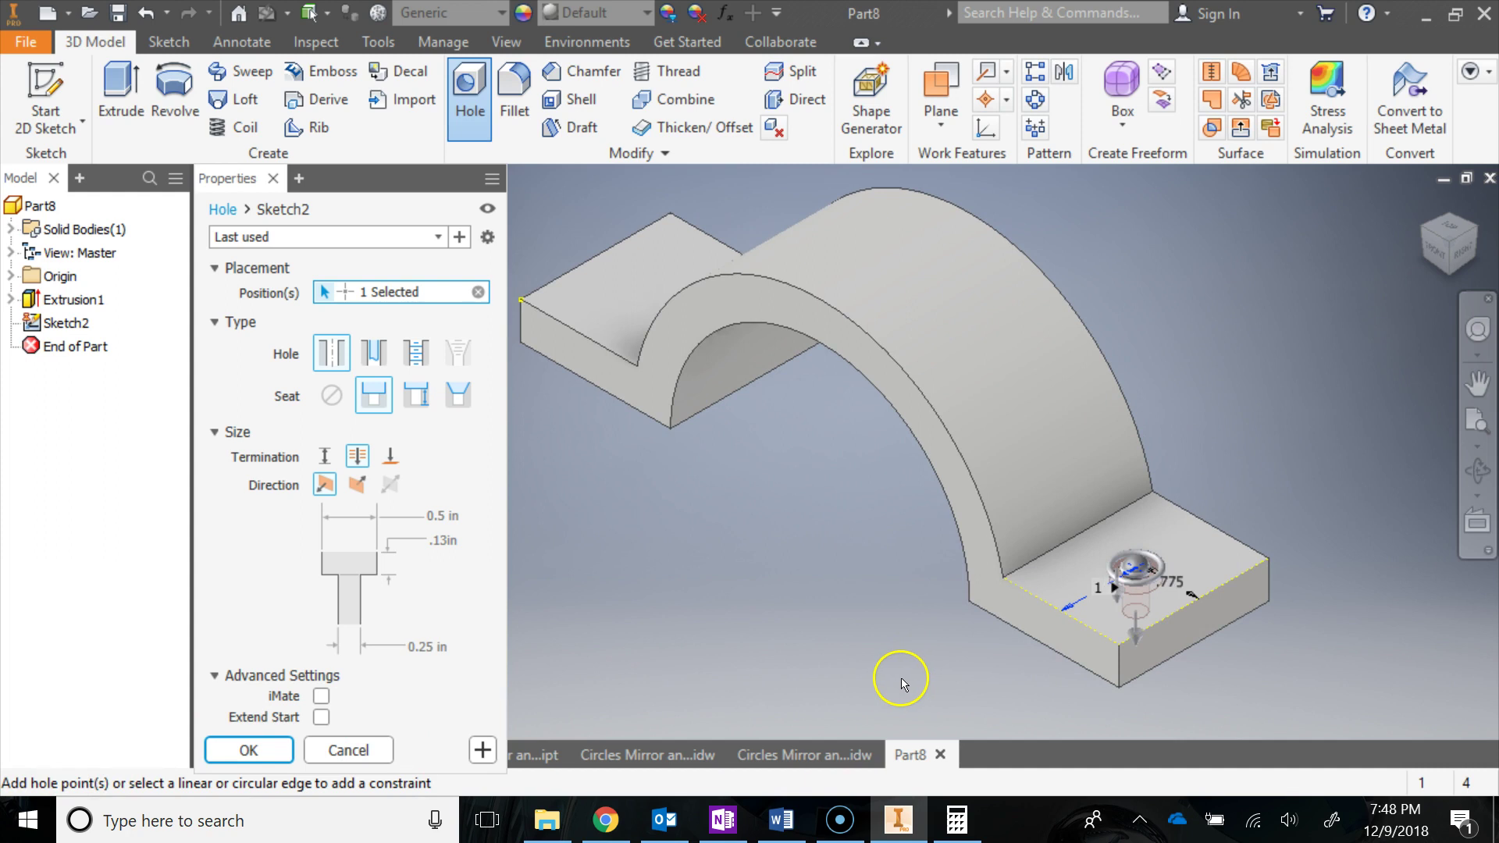
pyautogui.moveTo(712, 491); pyautogui.dragTo(834, 576, button='middle')
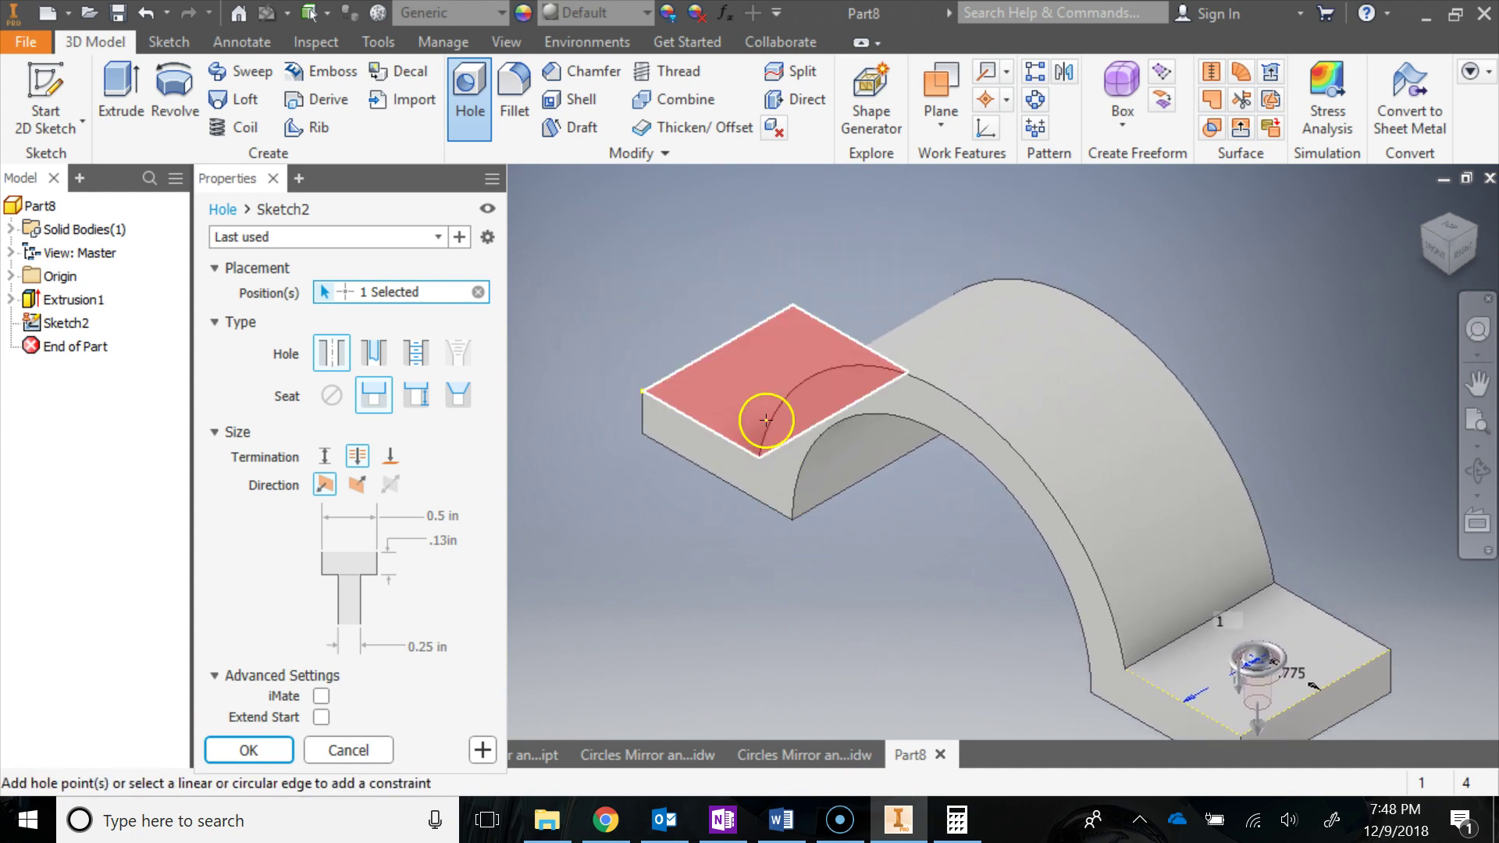
pyautogui.click(765, 373)
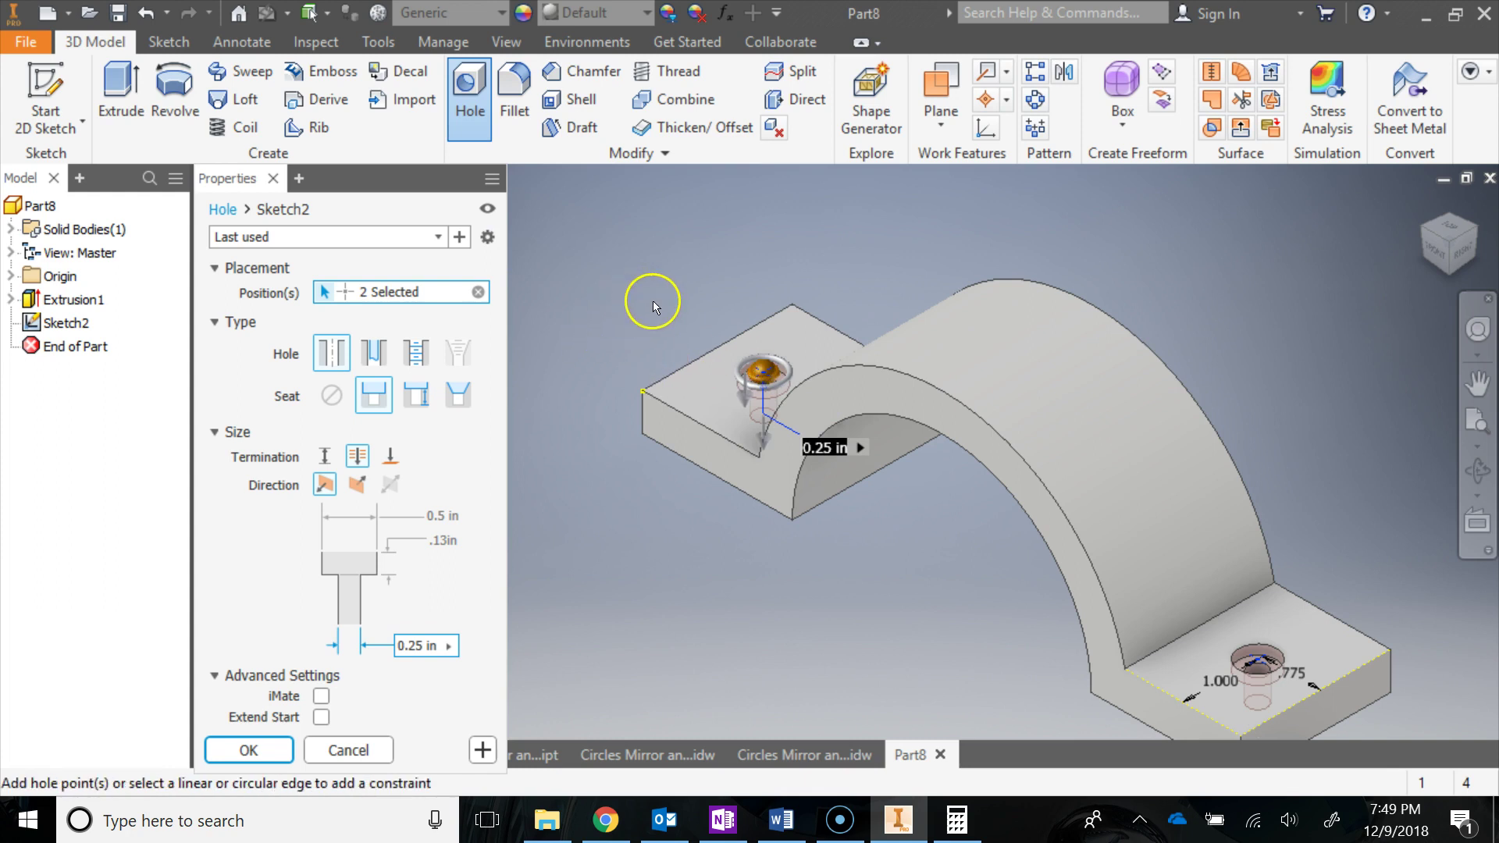
# Locate the second hole 0.775 in from the left foot's outer end edge and 1 in from its front edge, and create both holes.
pyautogui.click(701, 358)
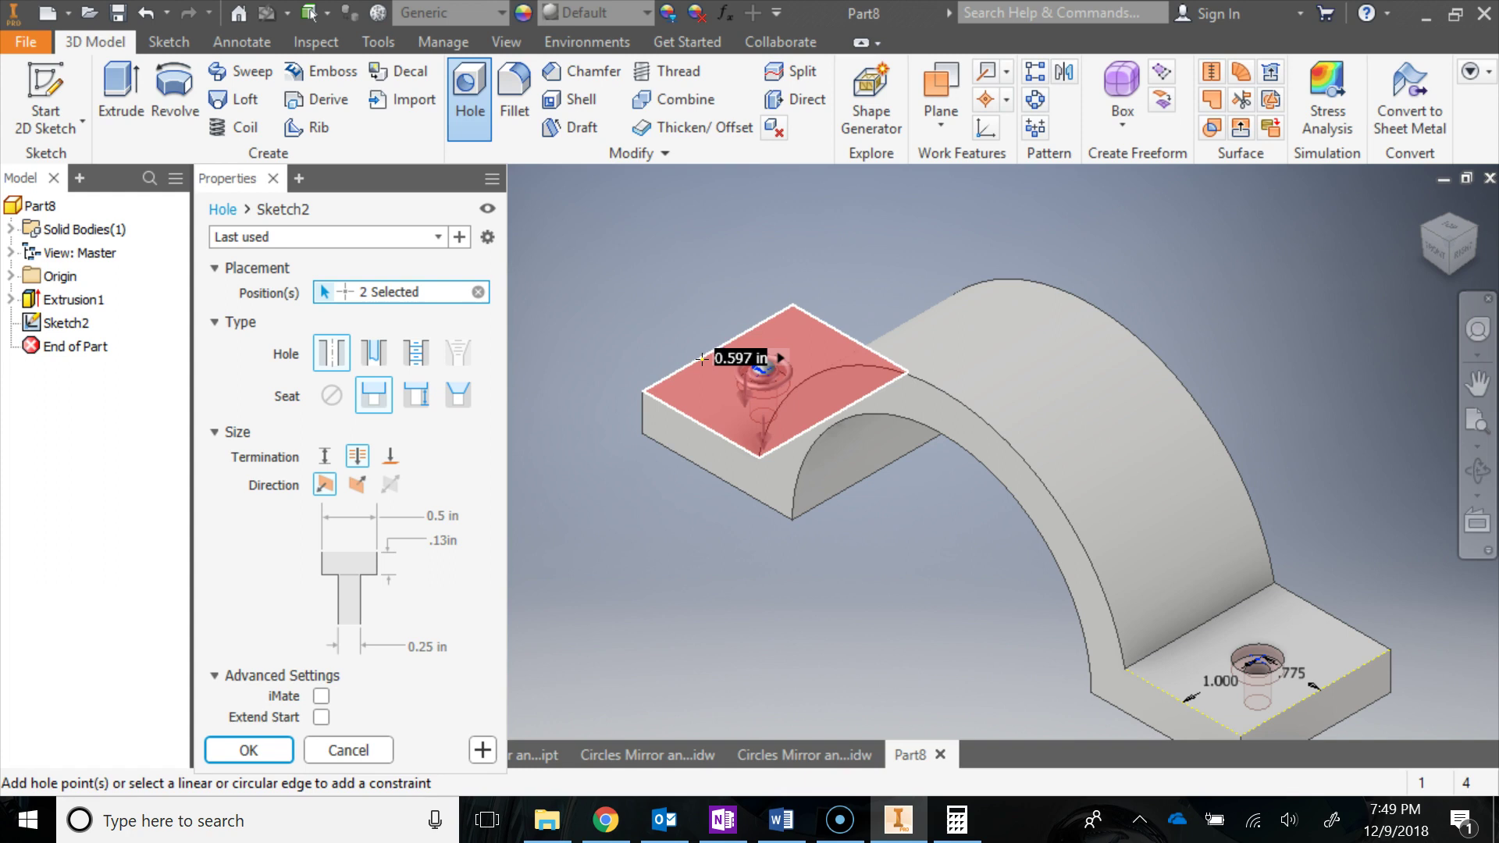
pyautogui.press('BackSpace')
pyautogui.press('Return')
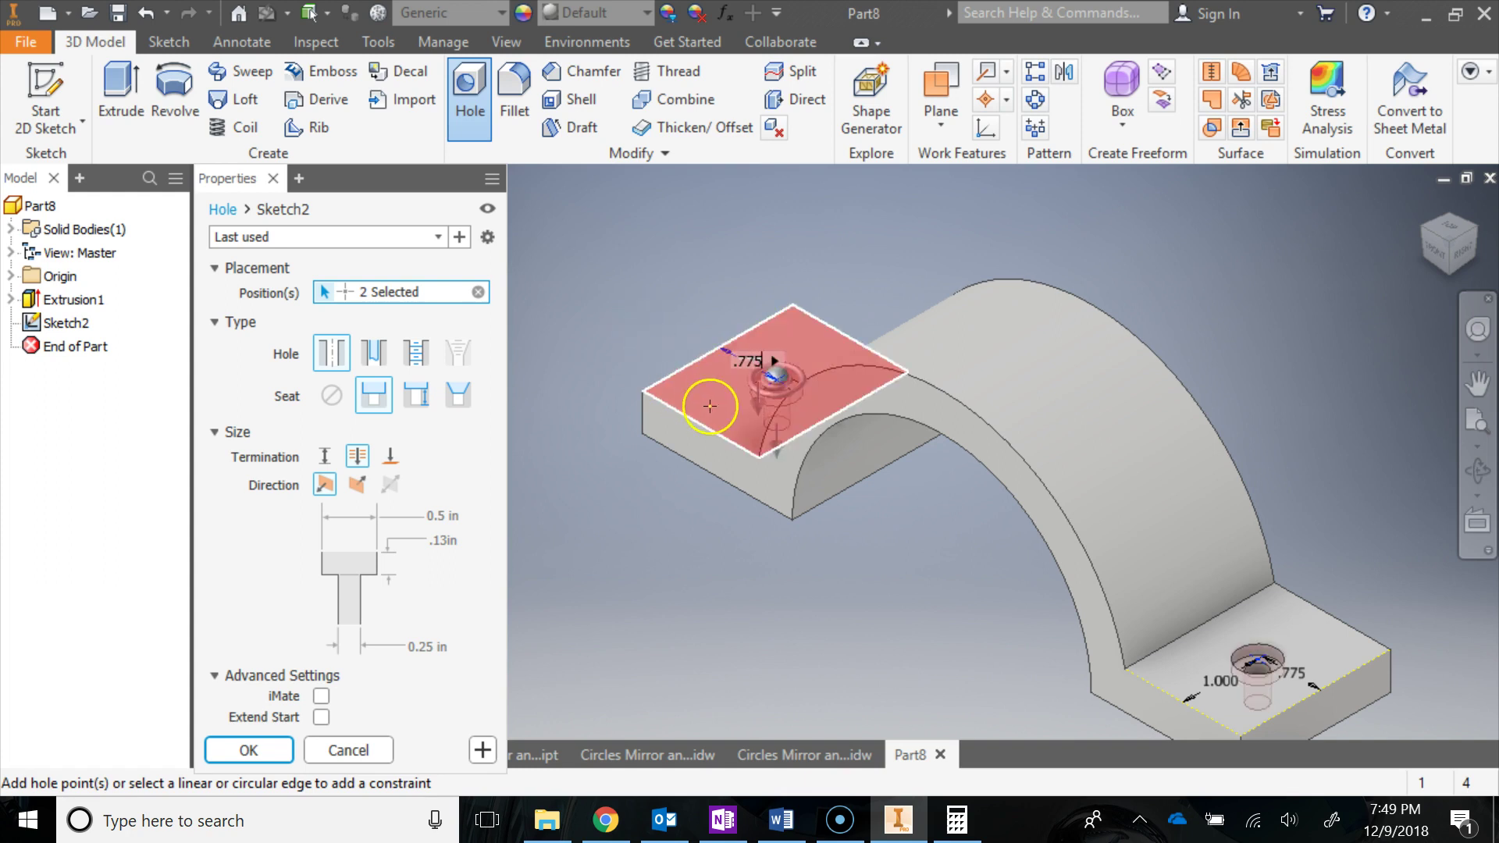
pyautogui.click(691, 427)
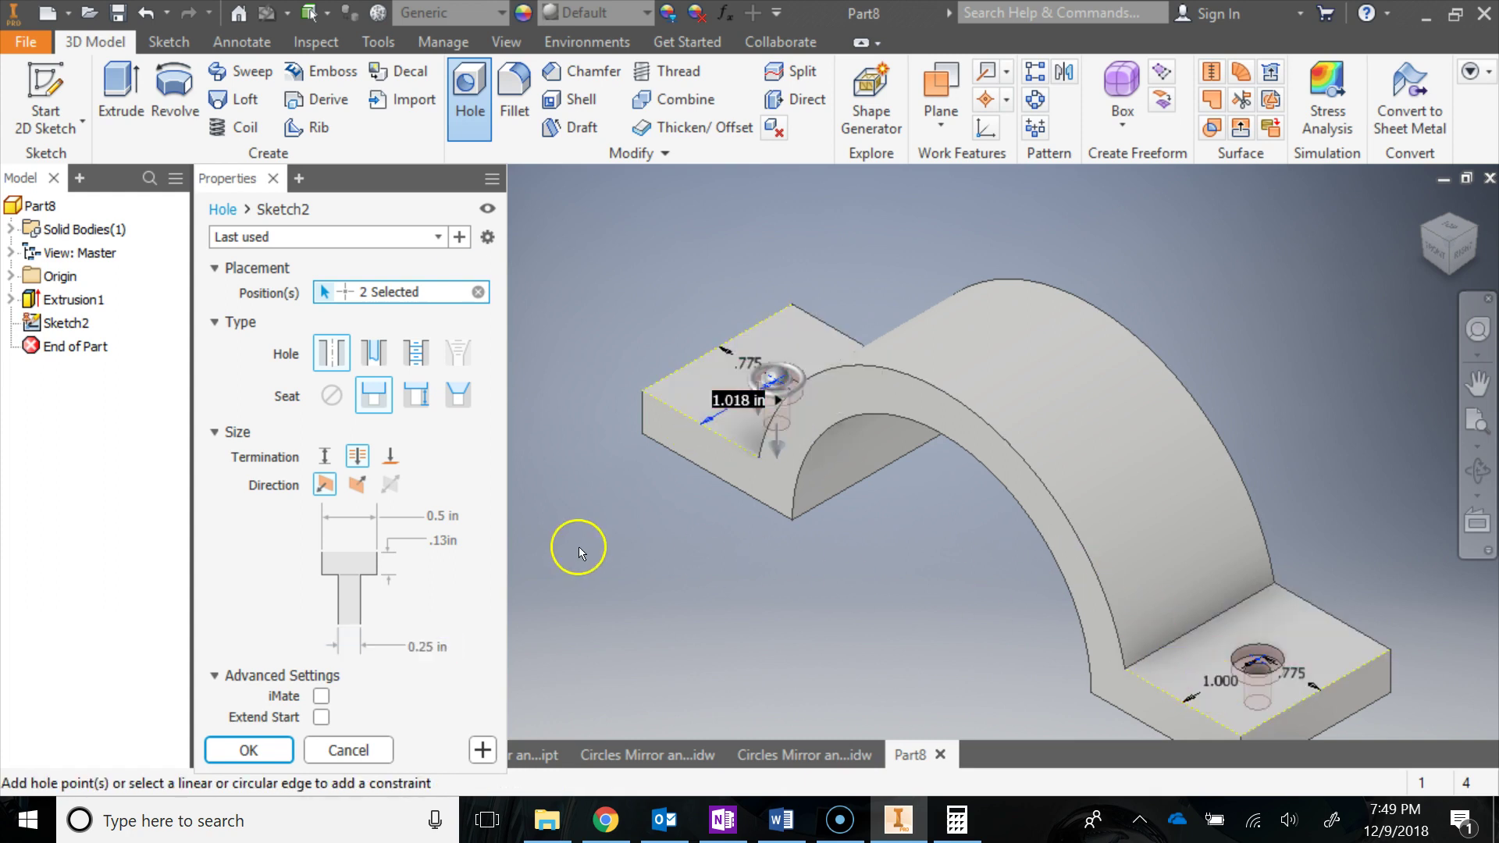
pyautogui.write('1')
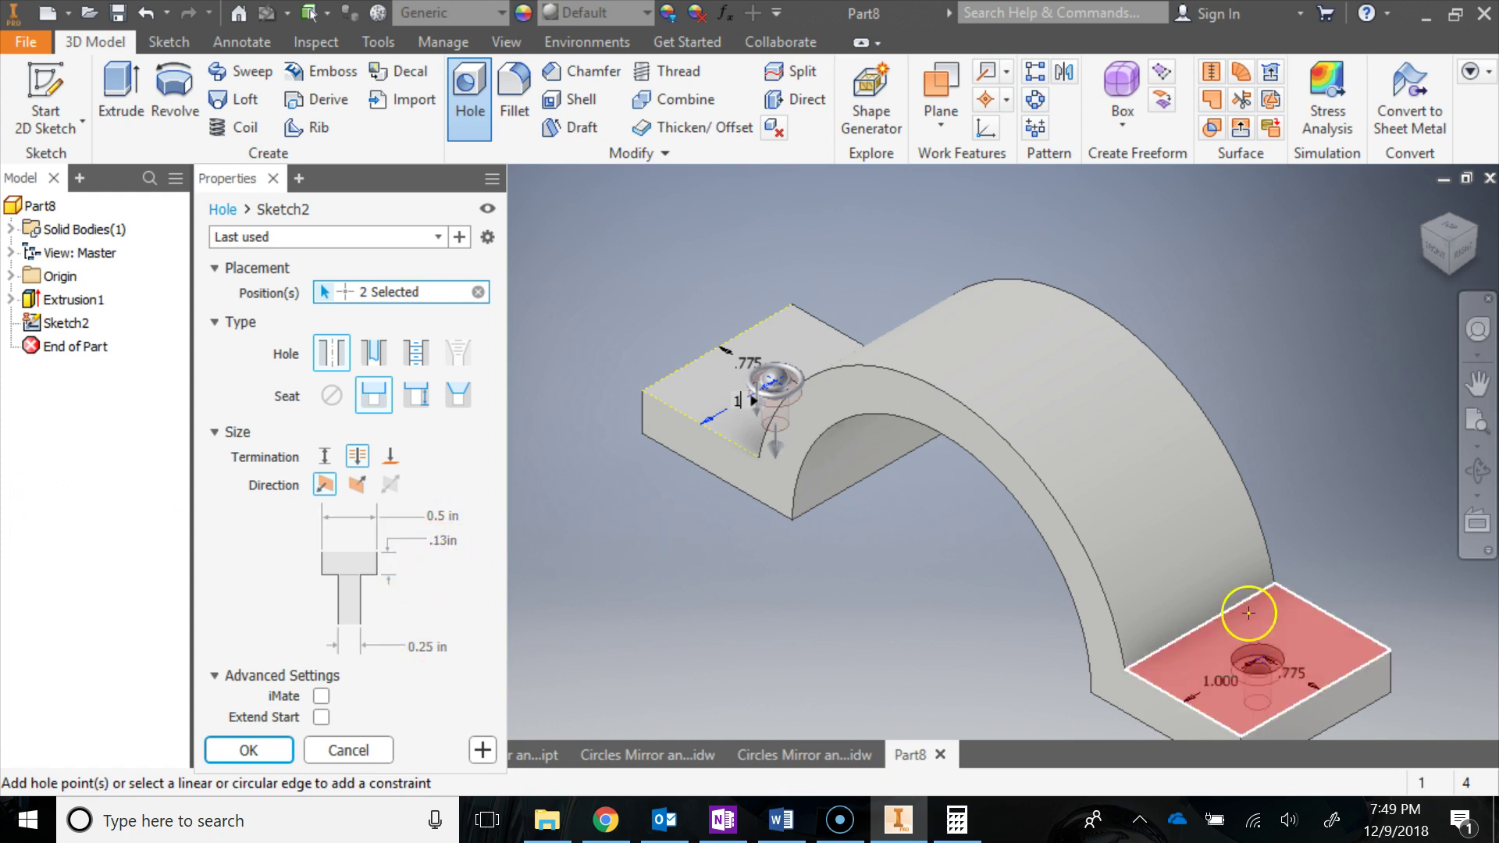
pyautogui.click(242, 751)
# Examine the finished counterbored hole on the right foot up close, and return the bracket to its home view.
pyautogui.moveTo(607, 539); pyautogui.dragTo(405, 460, button='middle')
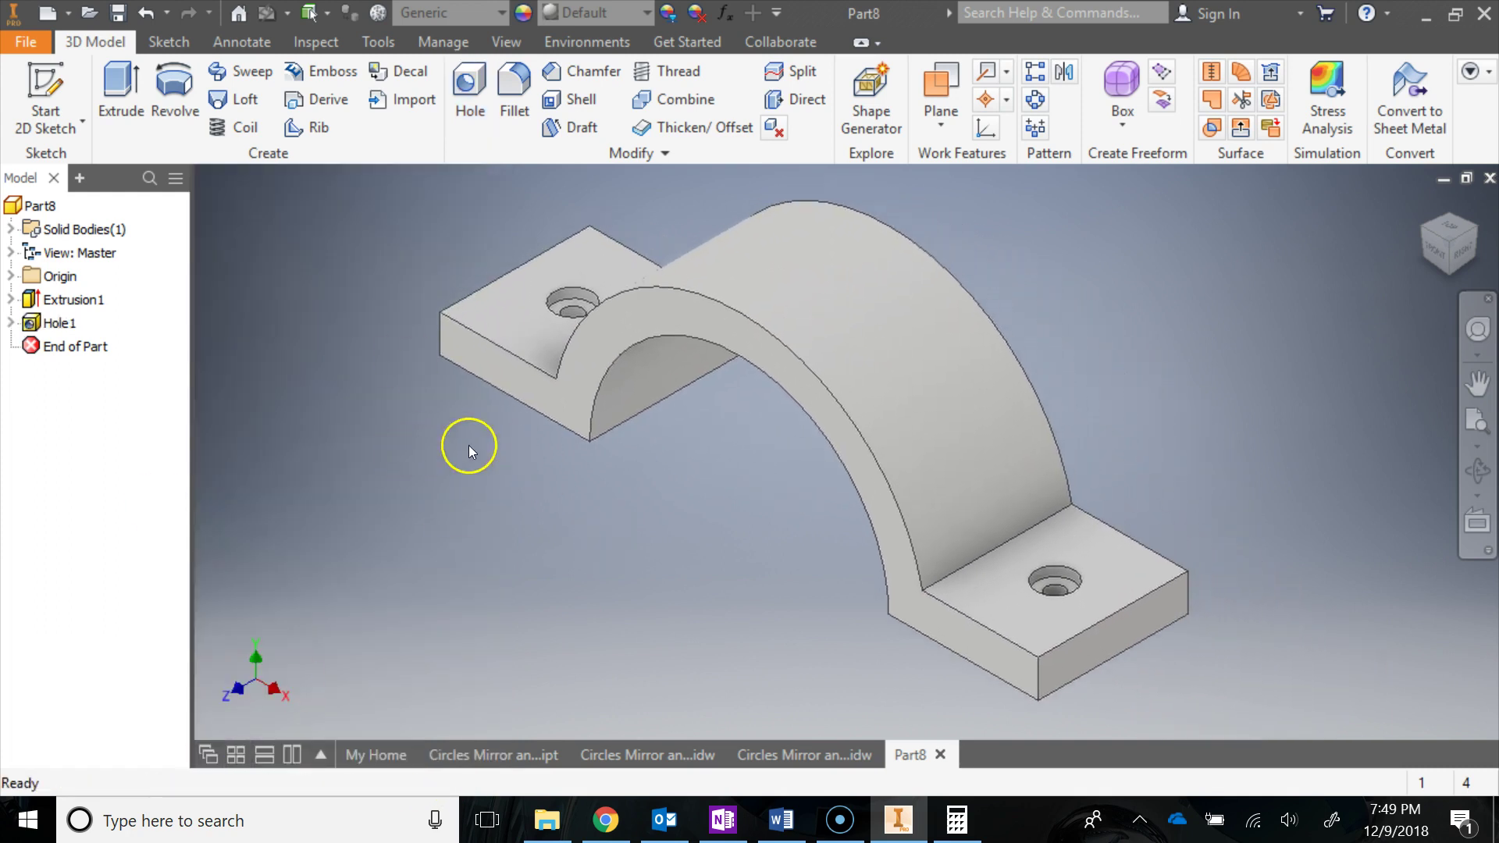
pyautogui.keyDown('shift'); pyautogui.moveTo(783, 505); pyautogui.dragTo(1088, 378, button='middle'); pyautogui.keyUp('shift')
pyautogui.scroll(-5, 937, 438)
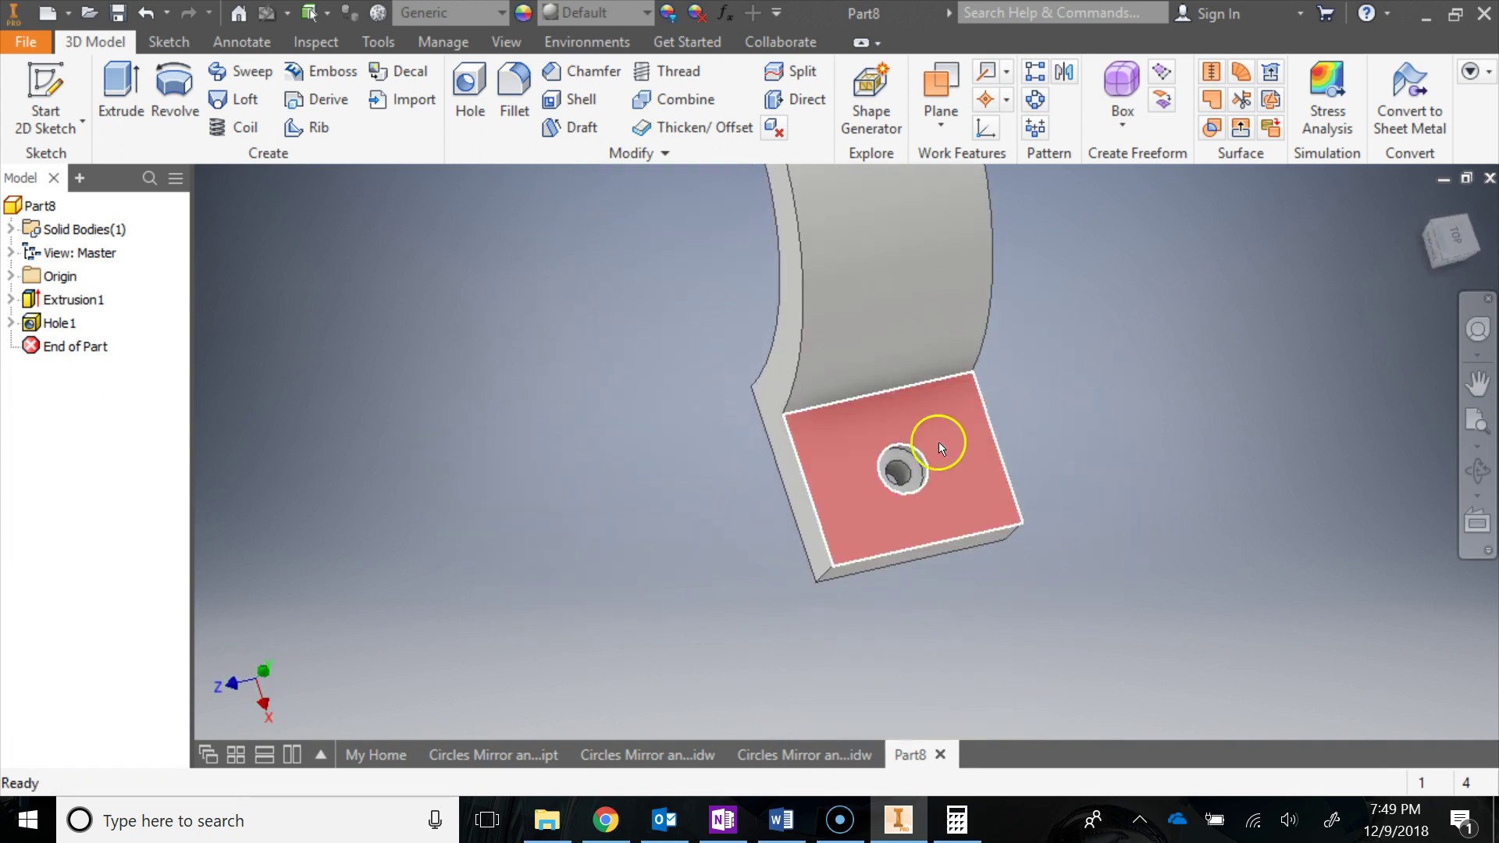
pyautogui.scroll(-3, 910, 488)
pyautogui.keyDown('shift'); pyautogui.moveTo(911, 486); pyautogui.dragTo(982, 503, button='middle'); pyautogui.keyUp('shift')
pyautogui.click(1424, 204)
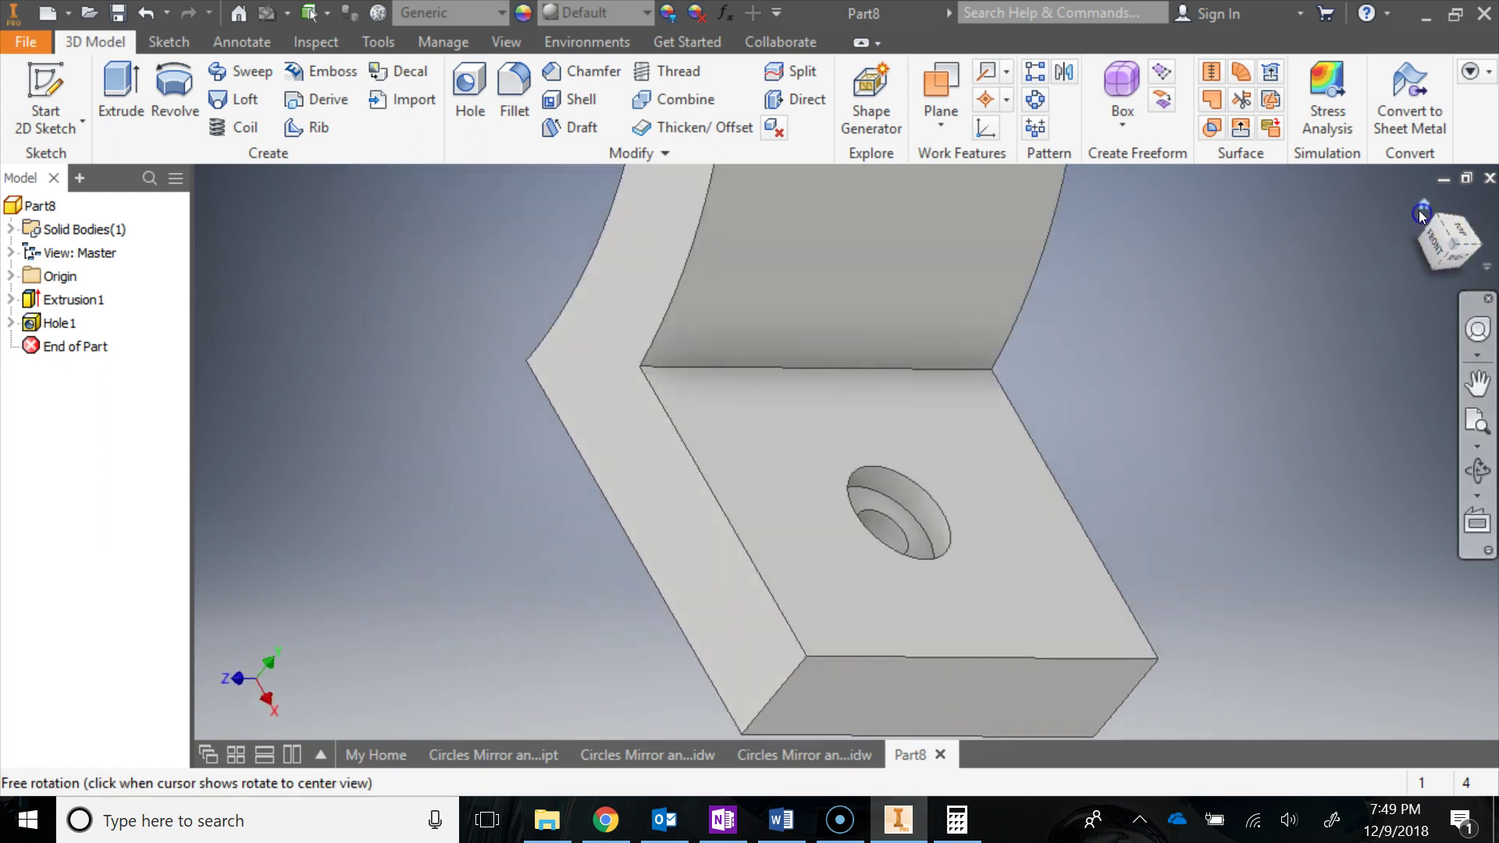
pyautogui.press('Escape')
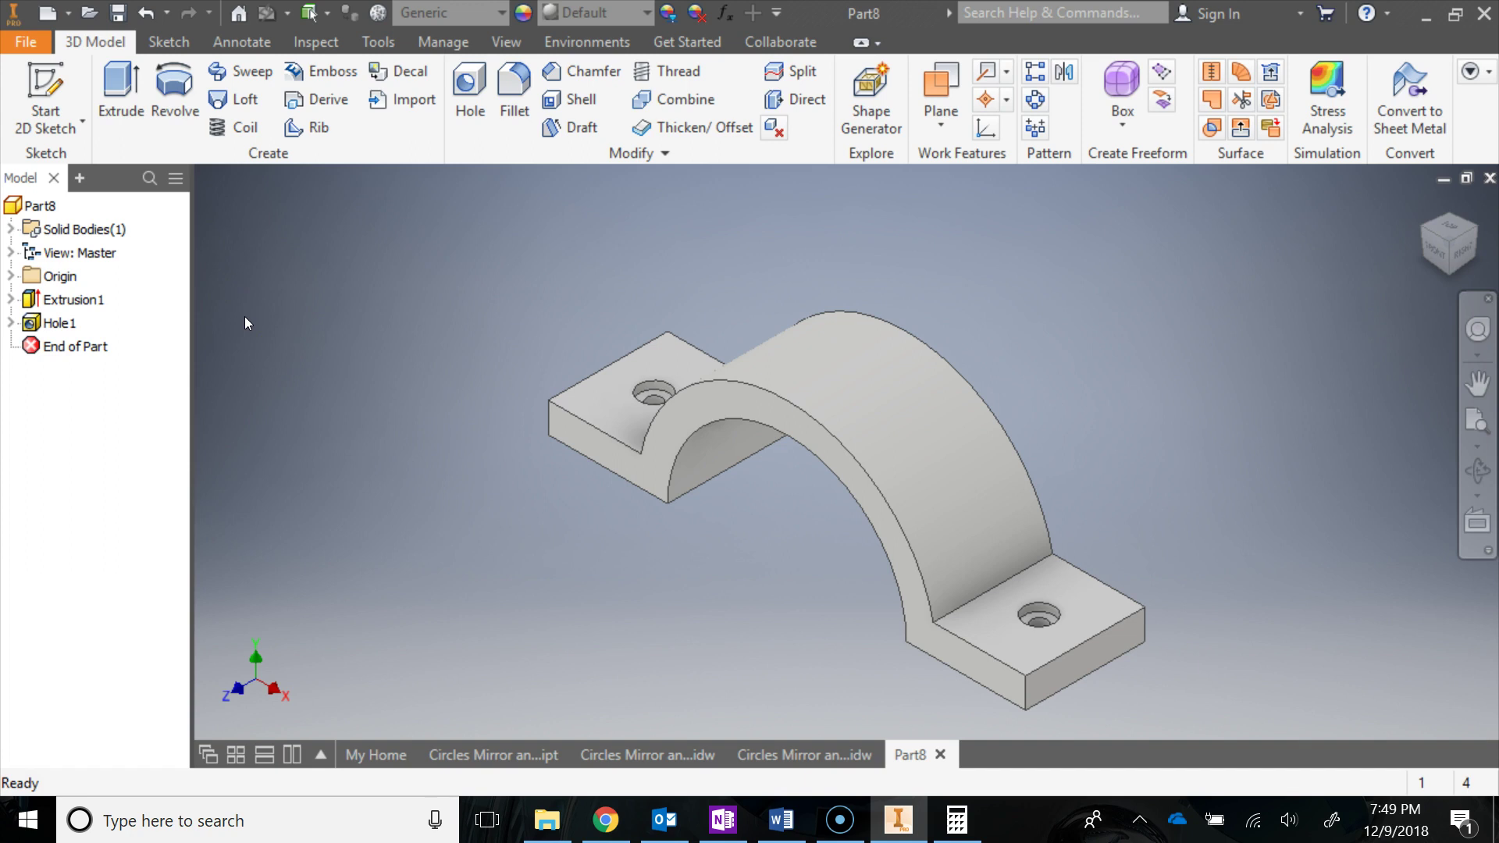
# Assign the ABS Plastic material to the bracket, keeping the appearance that comes with the material.
pyautogui.click(364, 349)
pyautogui.click(472, 20)
pyautogui.moveTo(502, 163); pyautogui.dragTo(511, 54)
pyautogui.click(447, 39)
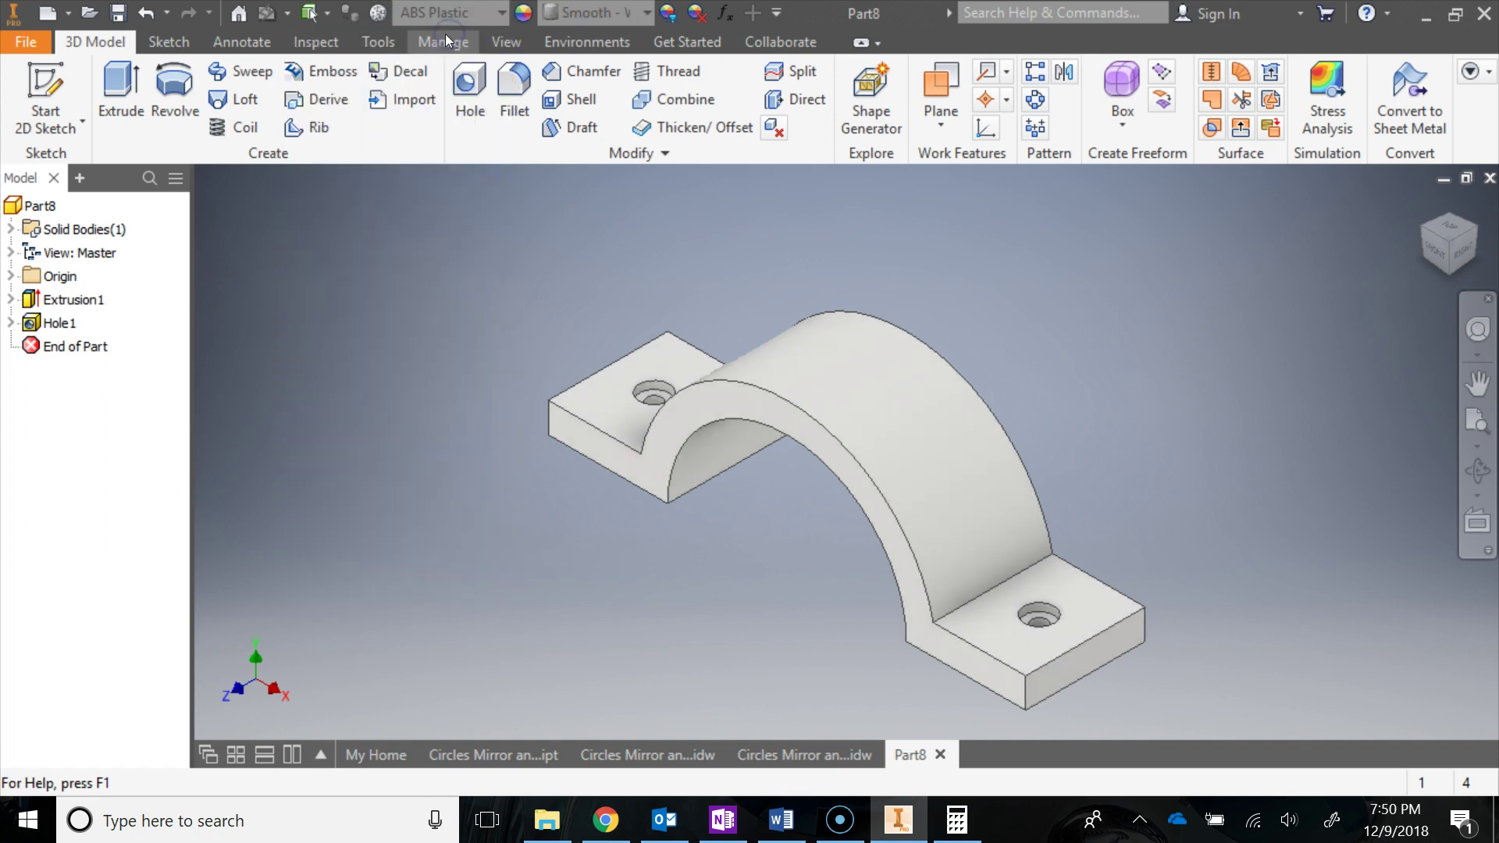
pyautogui.click(584, 17)
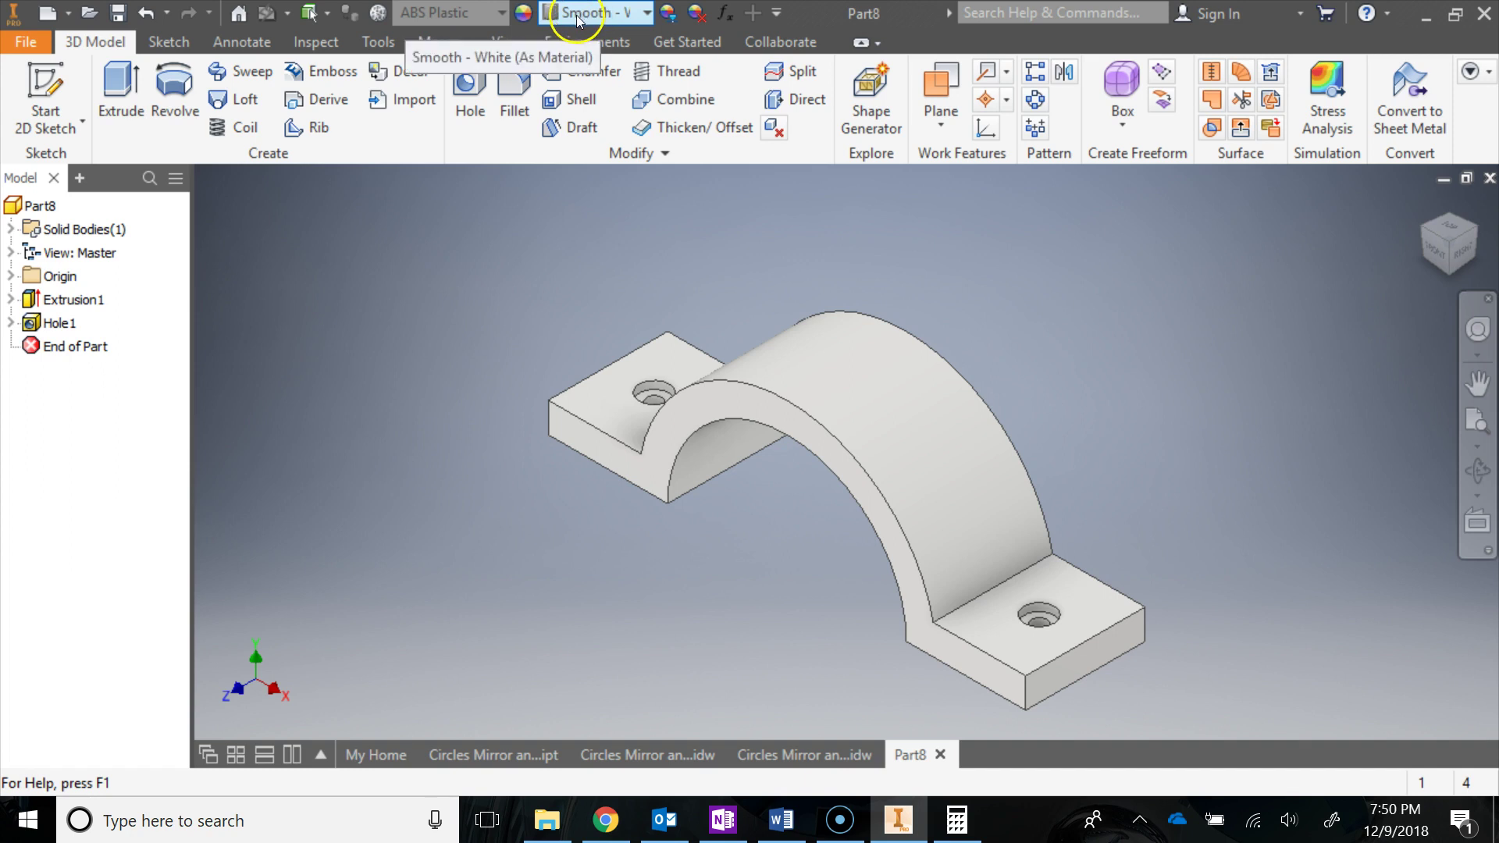
# Update the part's physical properties in iProperties to review its mass, surface area, volume and centre of gravity.
pyautogui.click(10, 39)
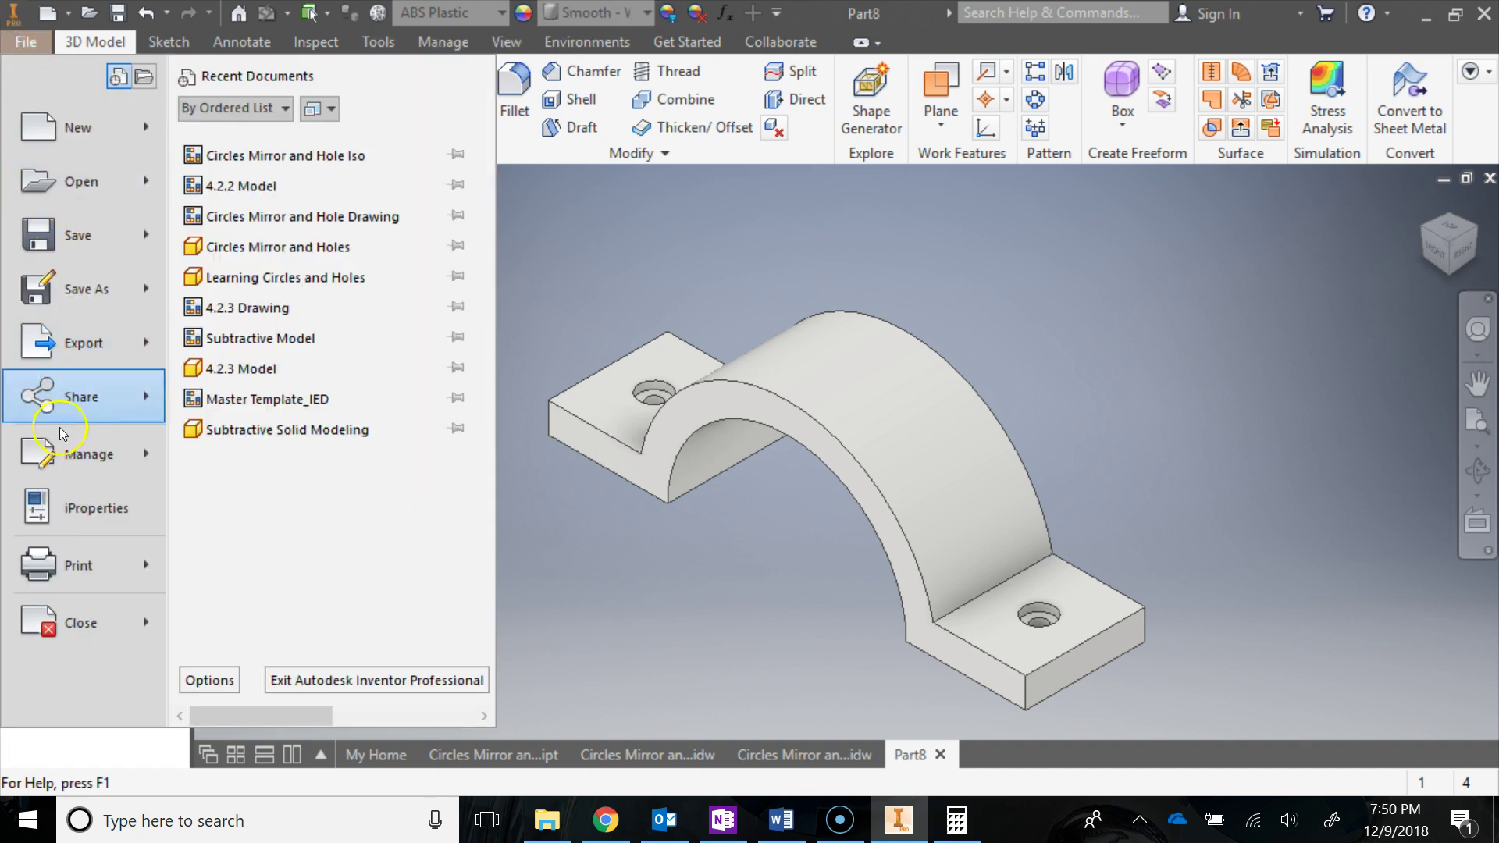
pyautogui.click(69, 512)
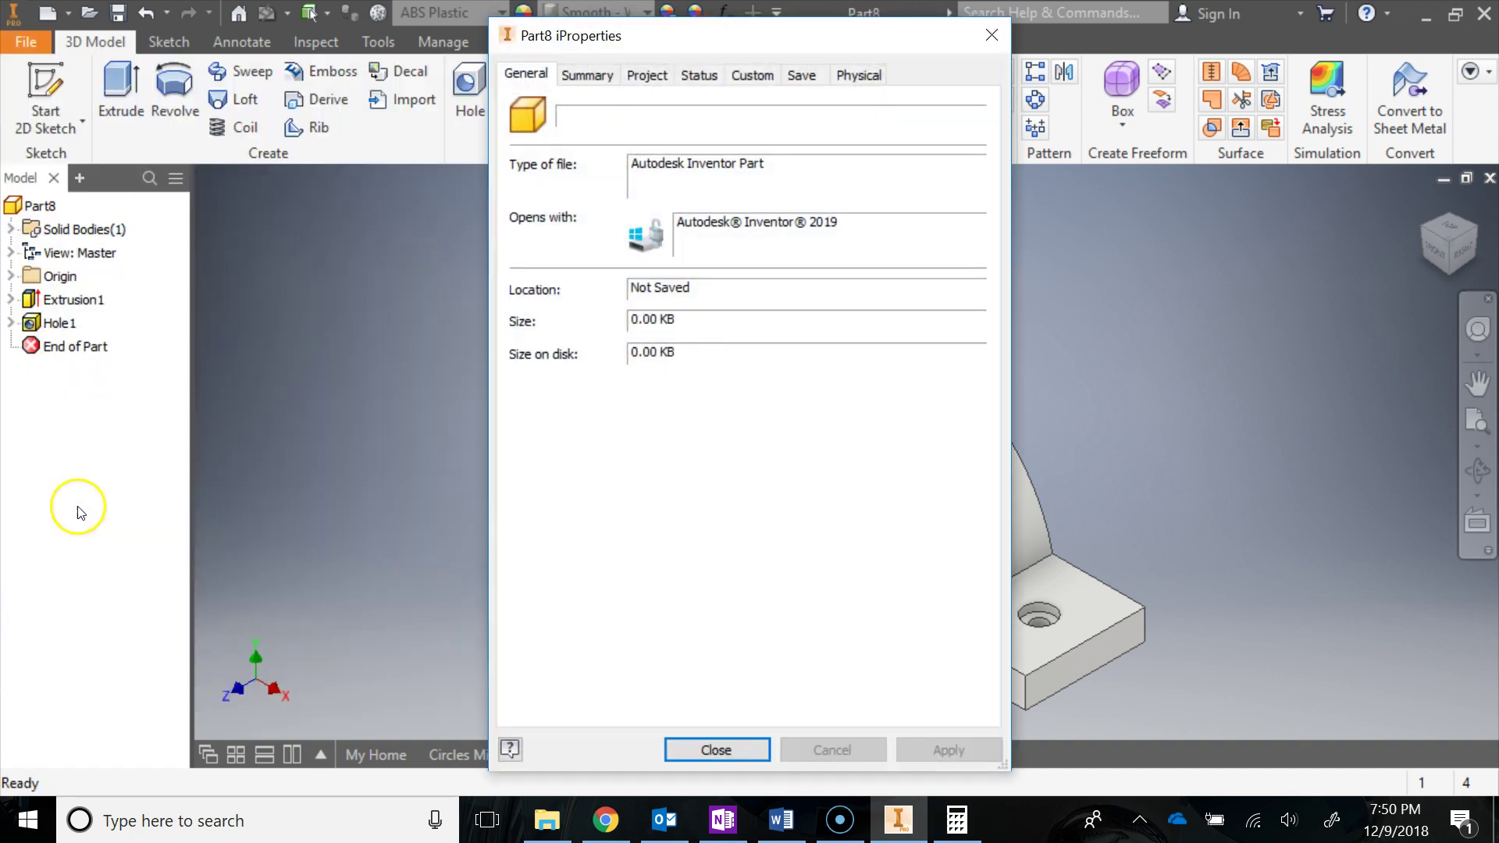
pyautogui.click(857, 76)
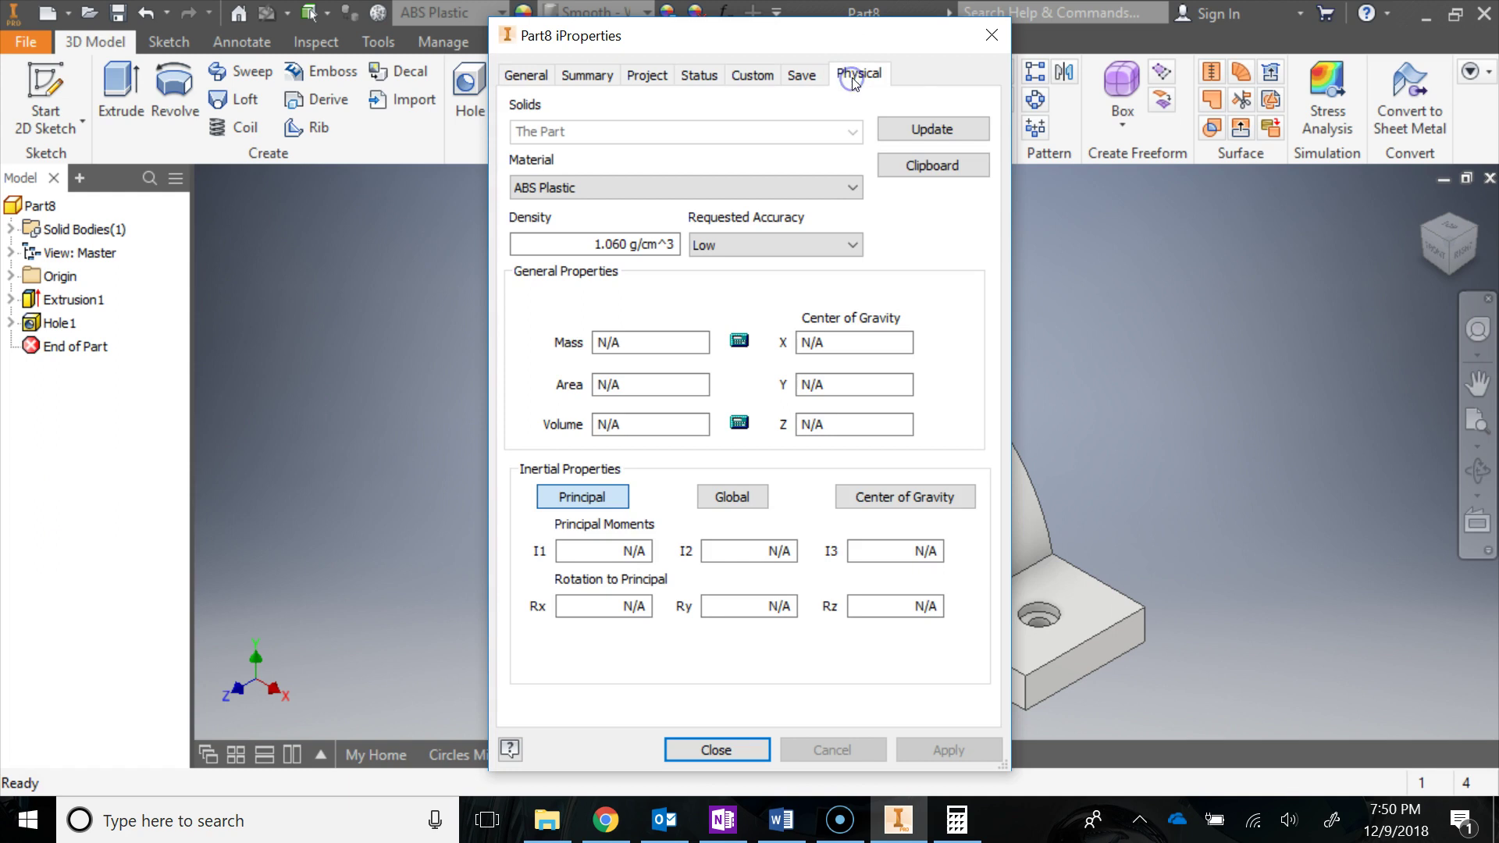
pyautogui.click(934, 130)
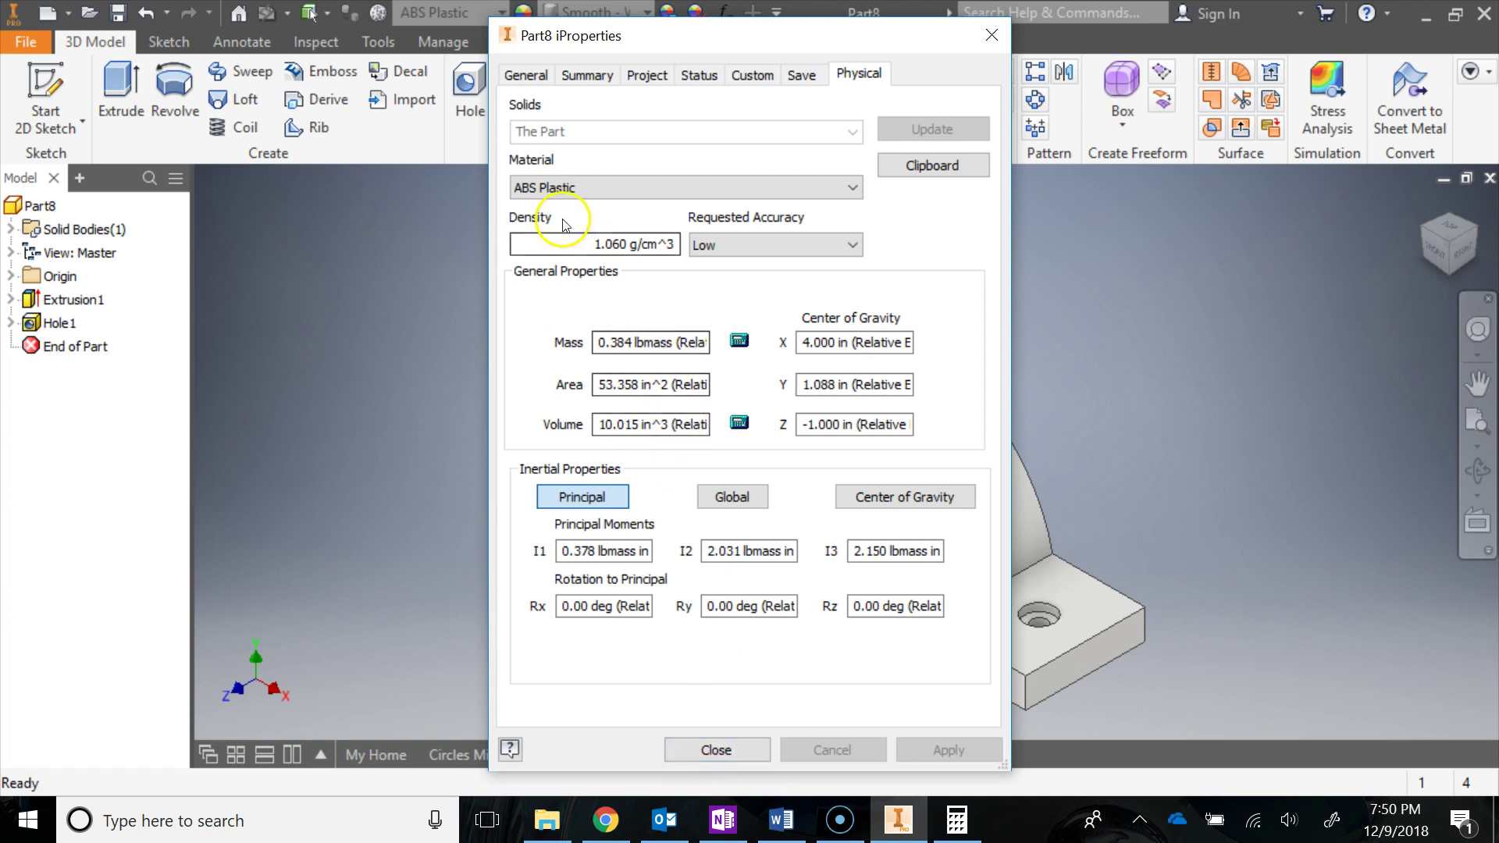
pyautogui.click(698, 750)
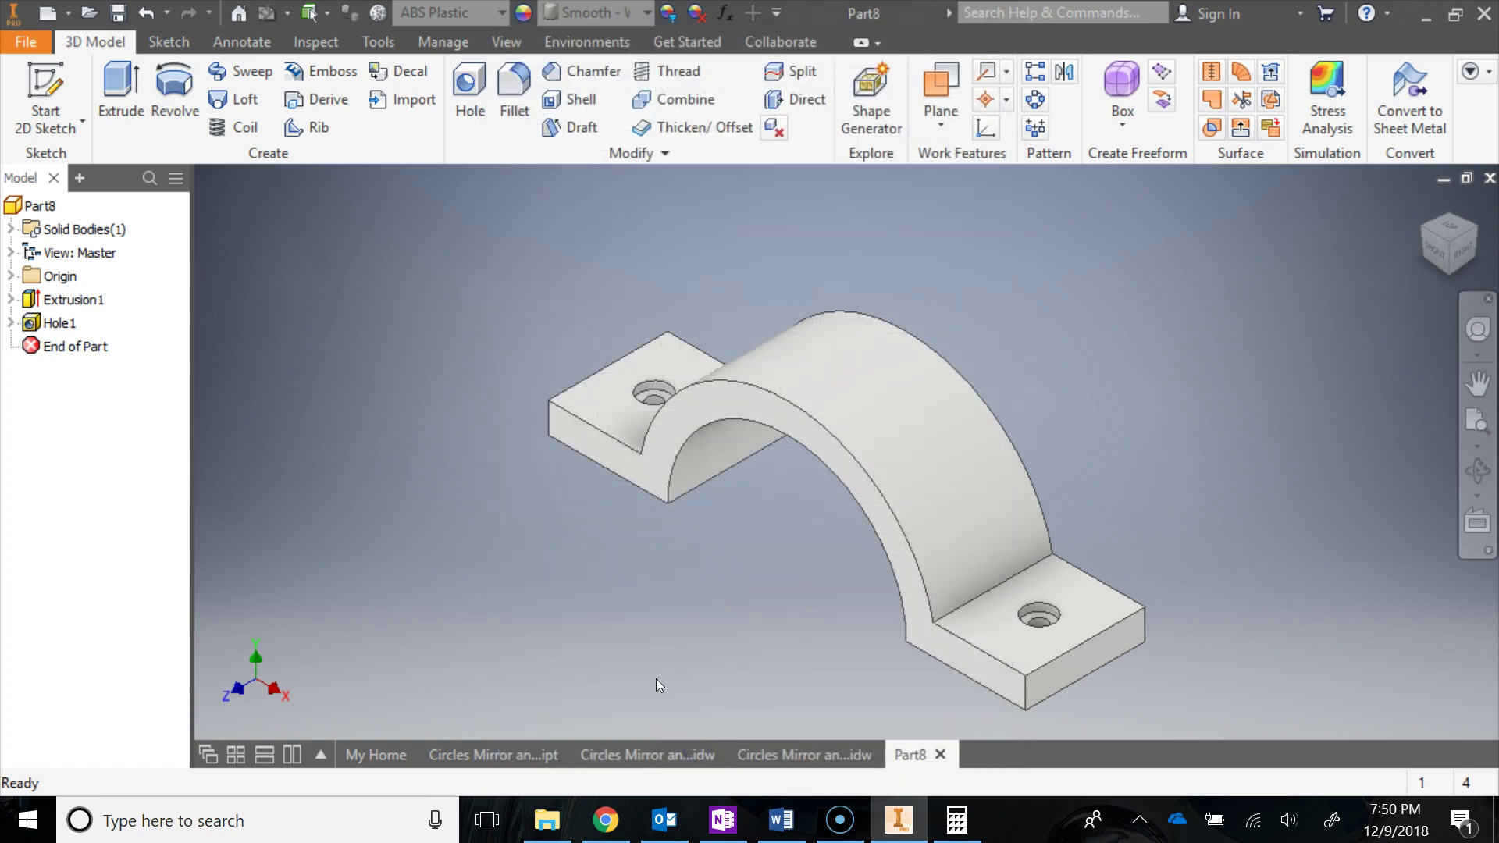